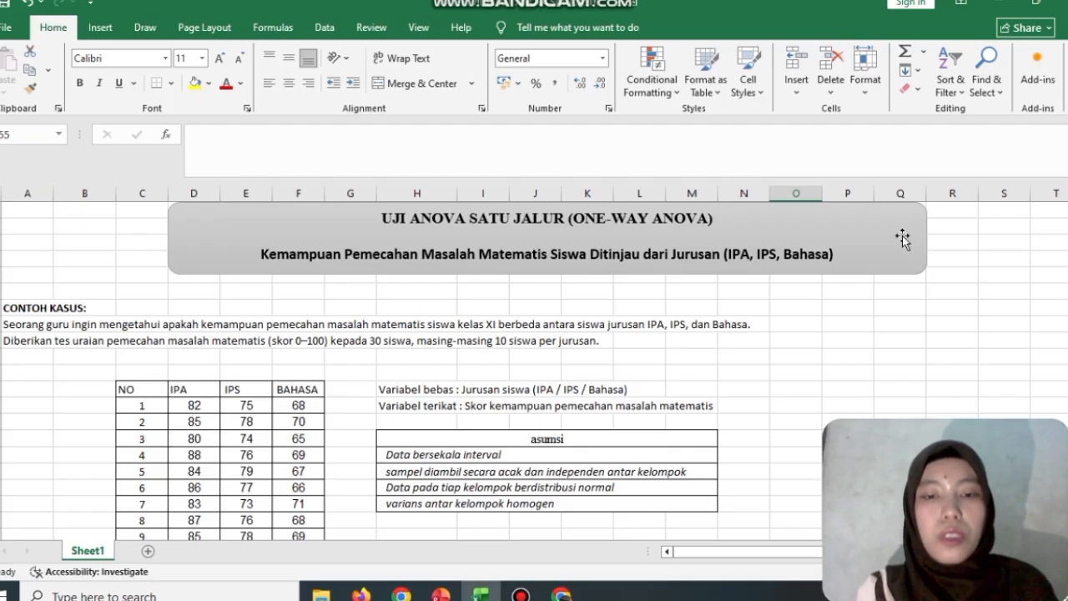
# Review the case study's IPA, IPS and BAHASA scores, the variables, the hypotheses, the significance level and the decision rule
pyautogui.click(999, 174)
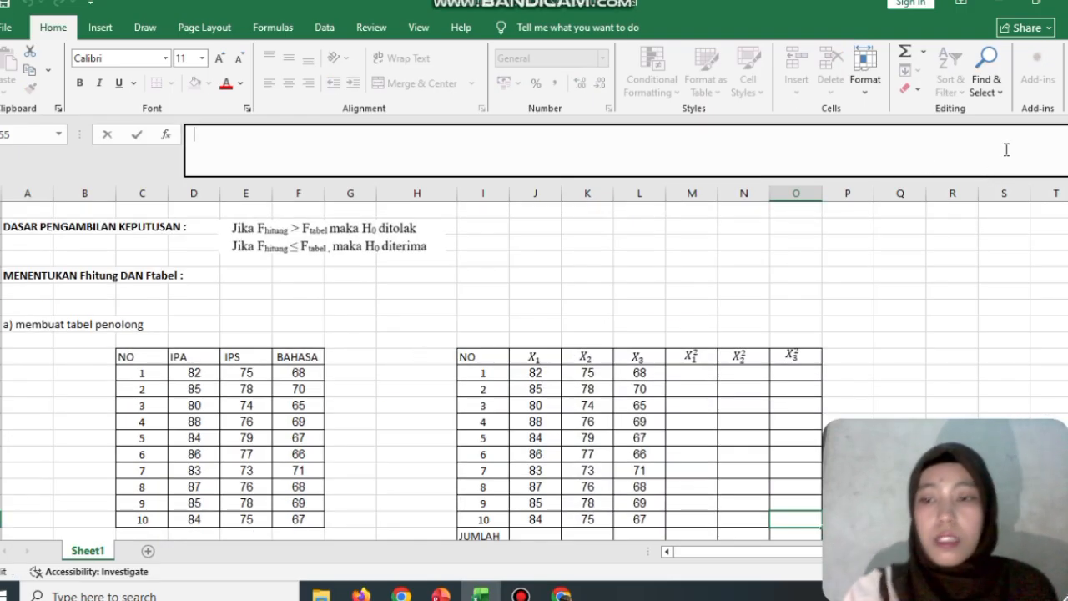
pyautogui.moveTo(1067, 325); pyautogui.dragTo(1067, 327)
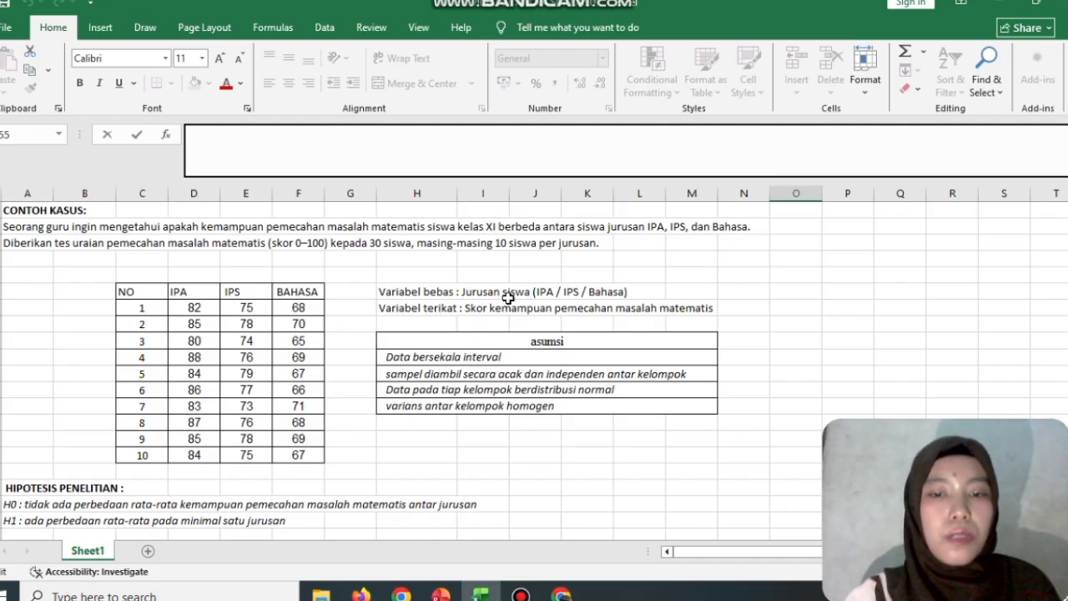
pyautogui.click(176, 289)
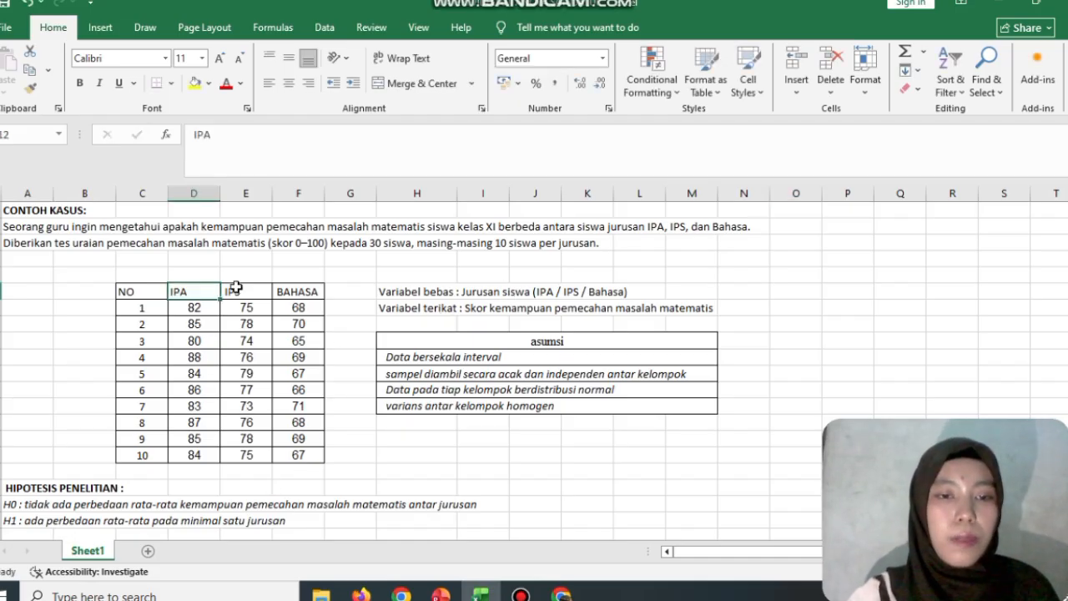
pyautogui.click(237, 287)
pyautogui.click(294, 294)
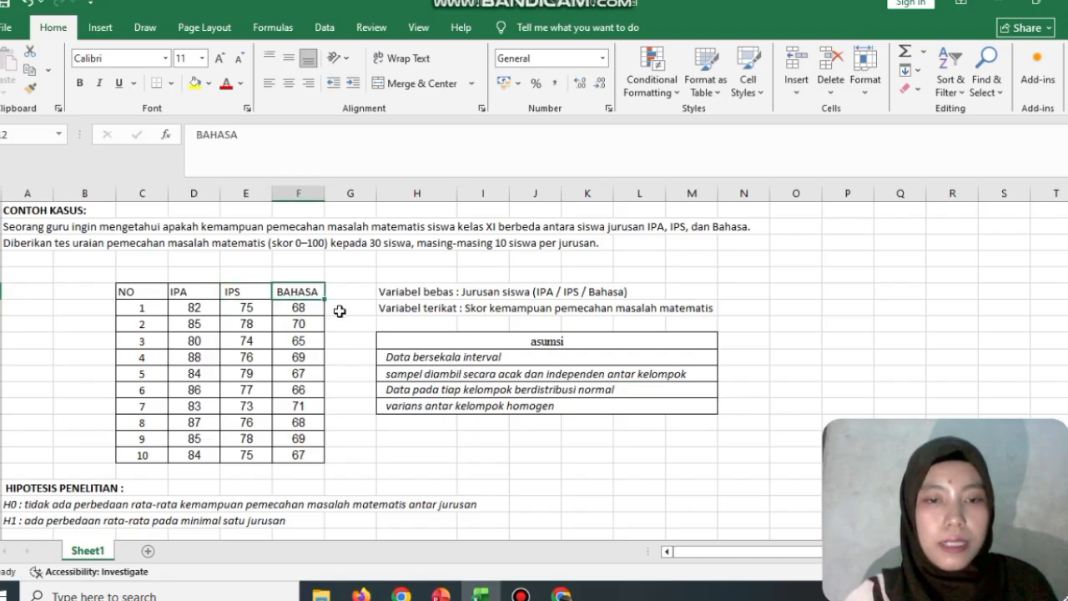
pyautogui.click(414, 321)
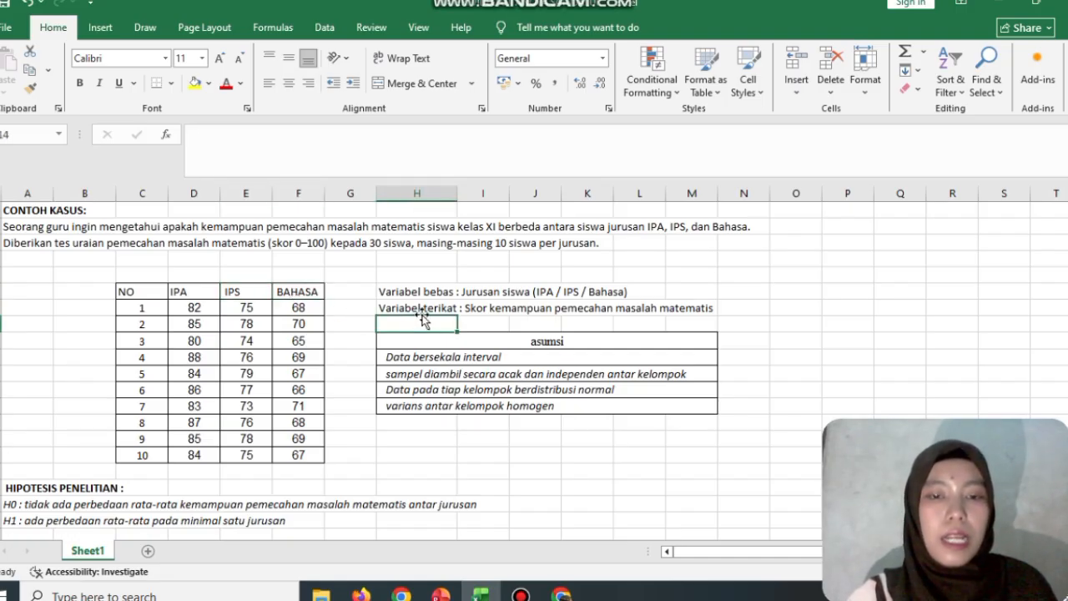
pyautogui.click(428, 309)
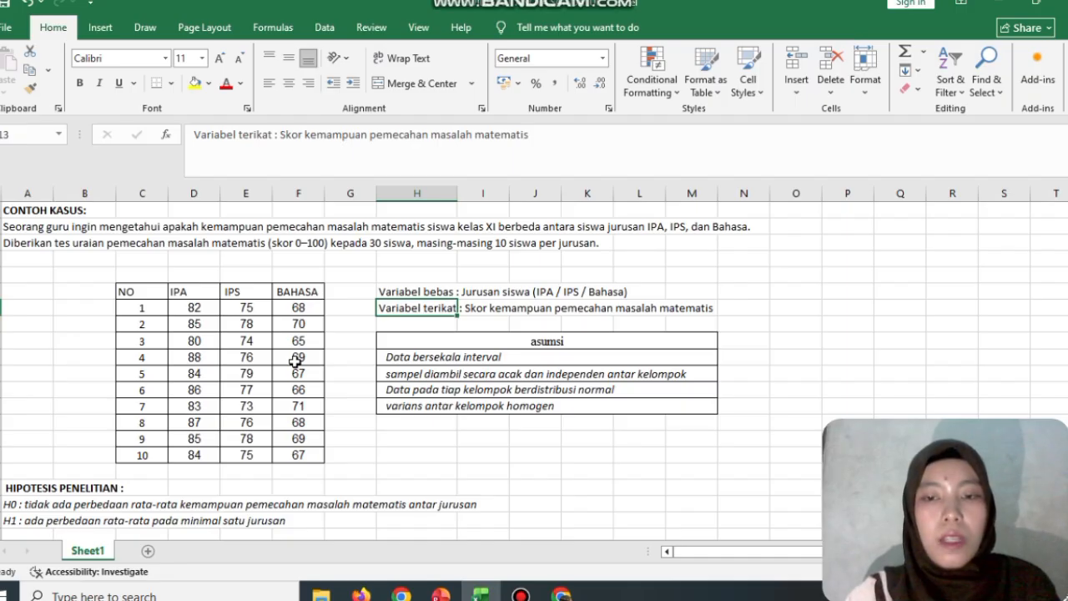
pyautogui.click(200, 309)
pyautogui.click(204, 324)
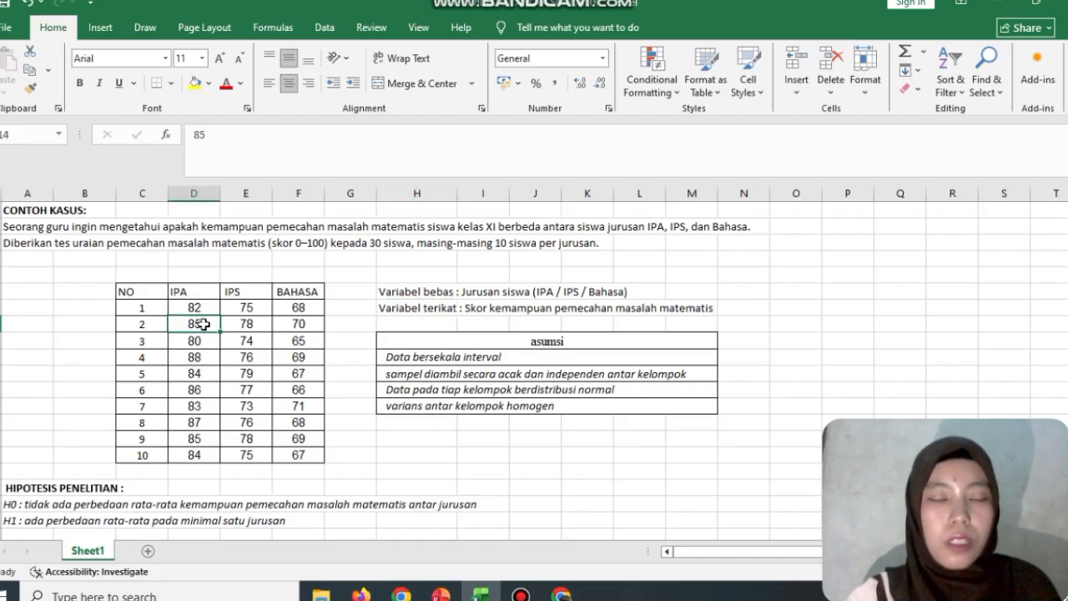
pyautogui.doubleClick(207, 308)
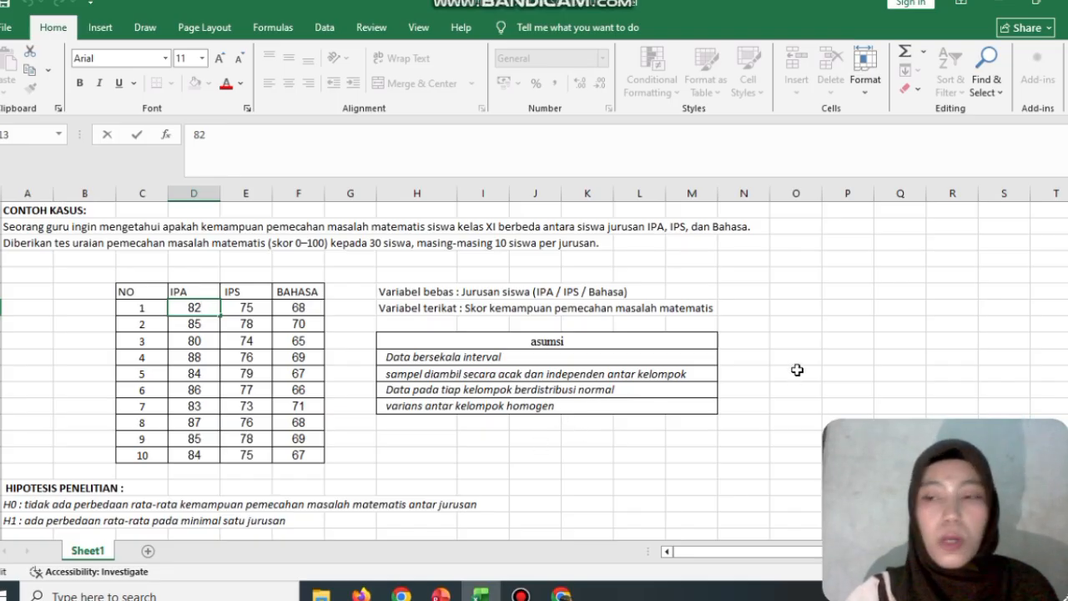
pyautogui.scroll(-5, 534, 368)
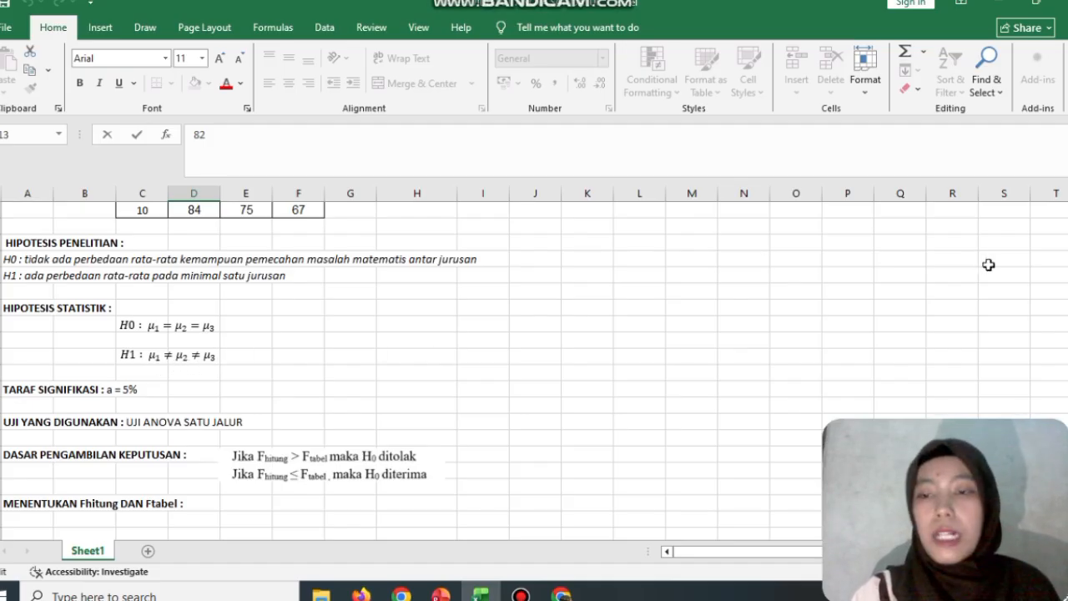
pyautogui.moveTo(1067, 266); pyautogui.dragTo(1067, 289)
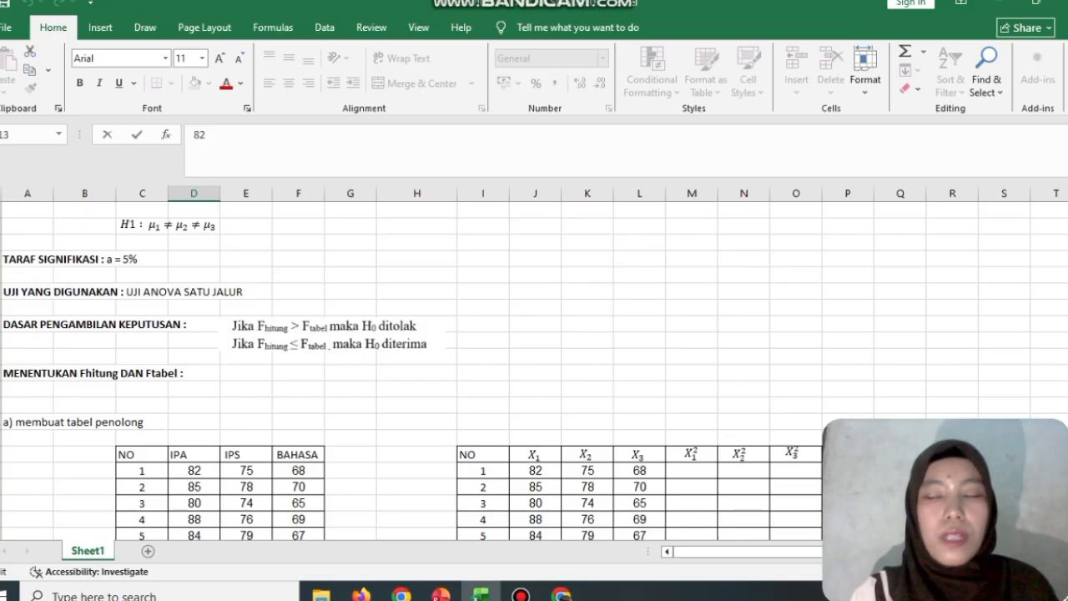
pyautogui.moveTo(1067, 287); pyautogui.dragTo(1067, 305)
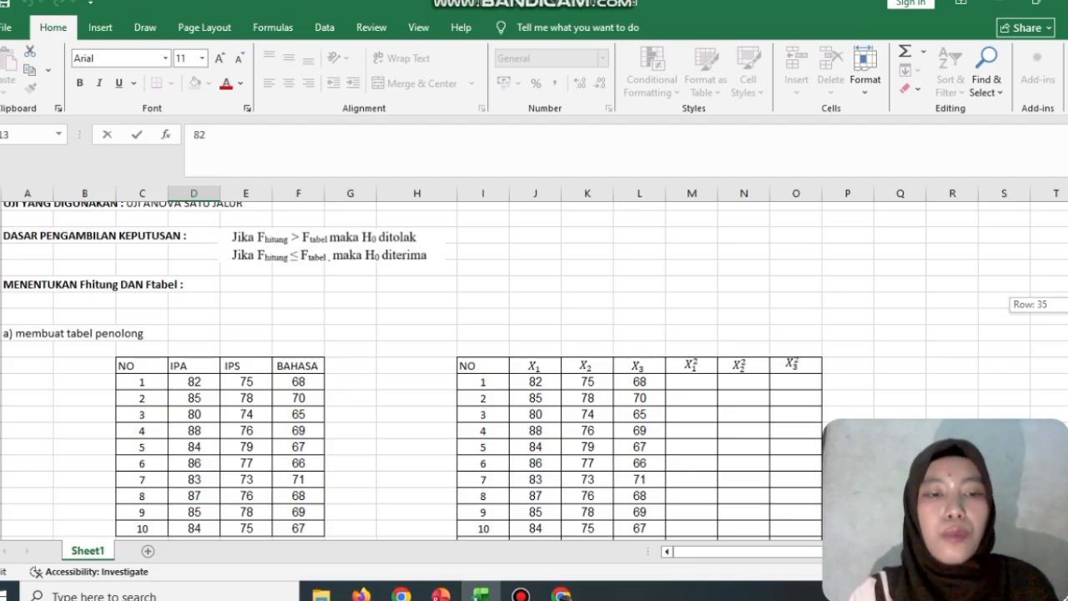
pyautogui.moveTo(1067, 305); pyautogui.dragTo(1067, 308)
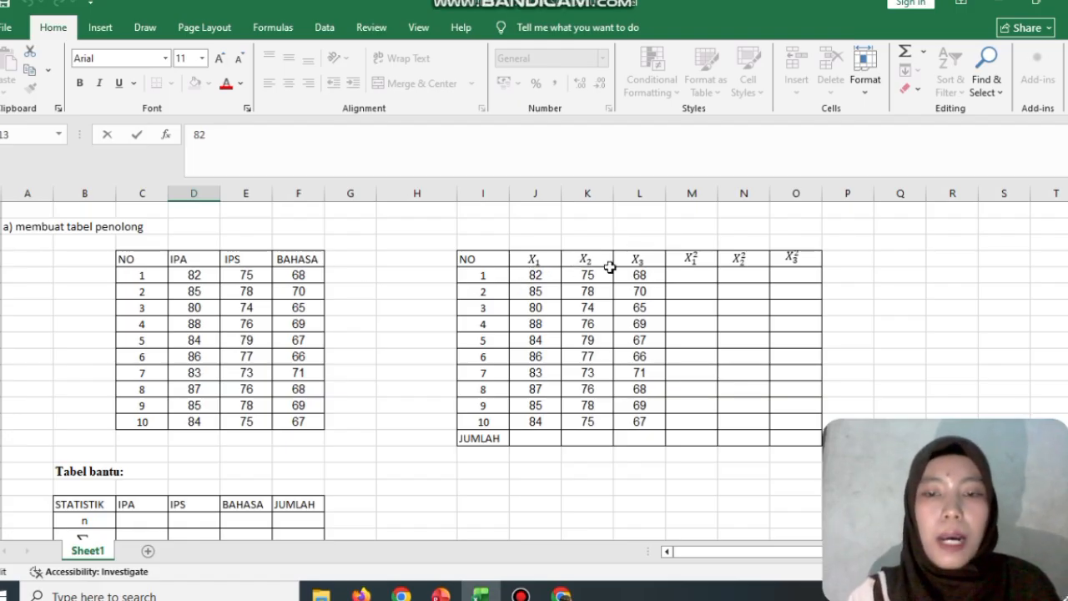
# Square the X1 scores in the helper table by entering =J46^2 in M46 and filling it down to row 10 of the data
pyautogui.click(678, 275)
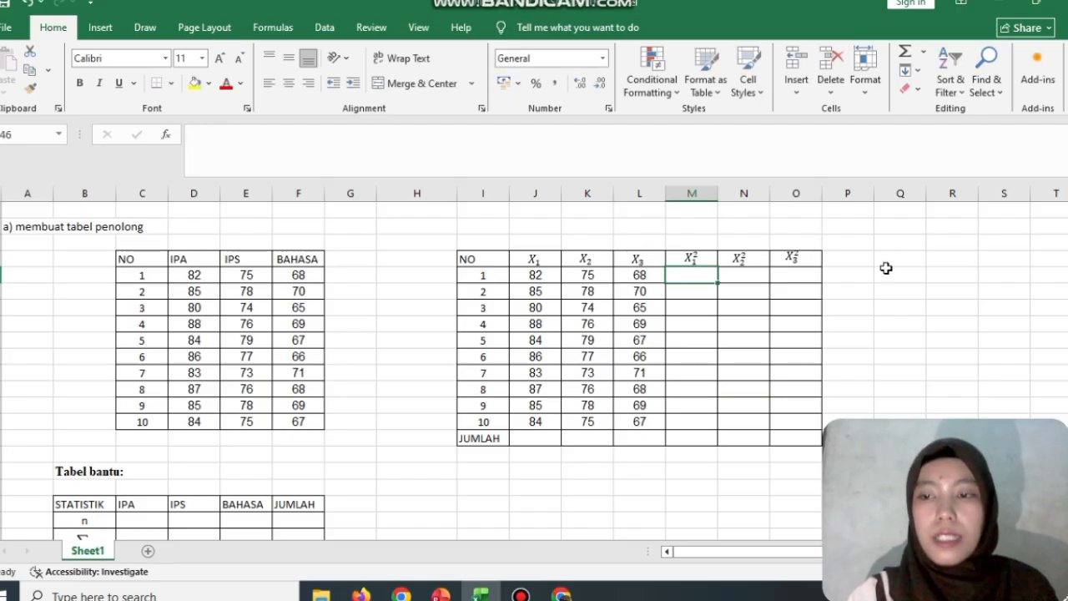
pyautogui.moveTo(723, 558); pyautogui.dragTo(792, 551)
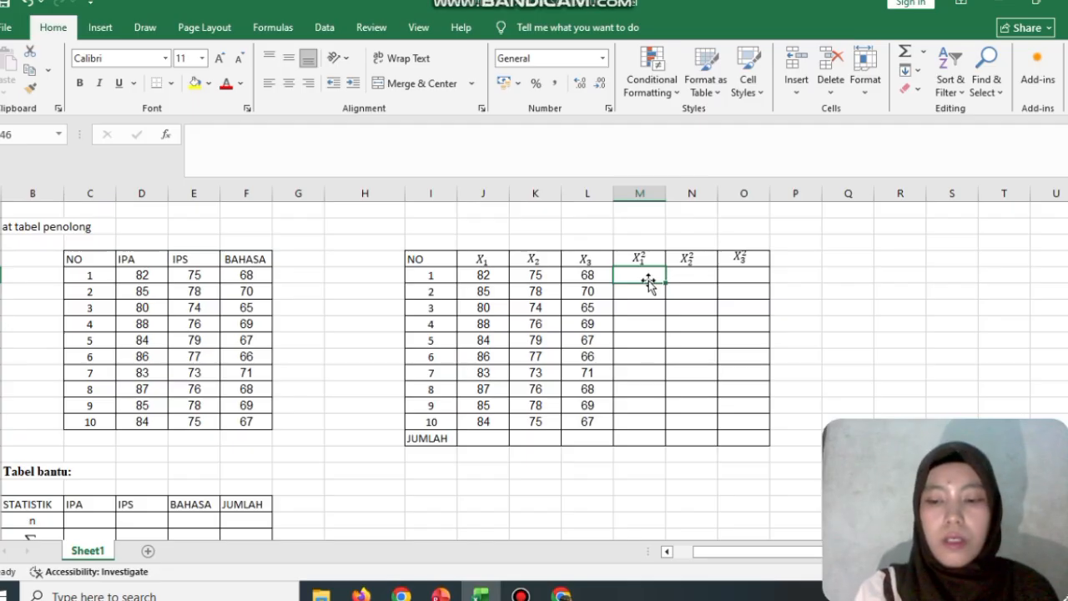
pyautogui.write('=')
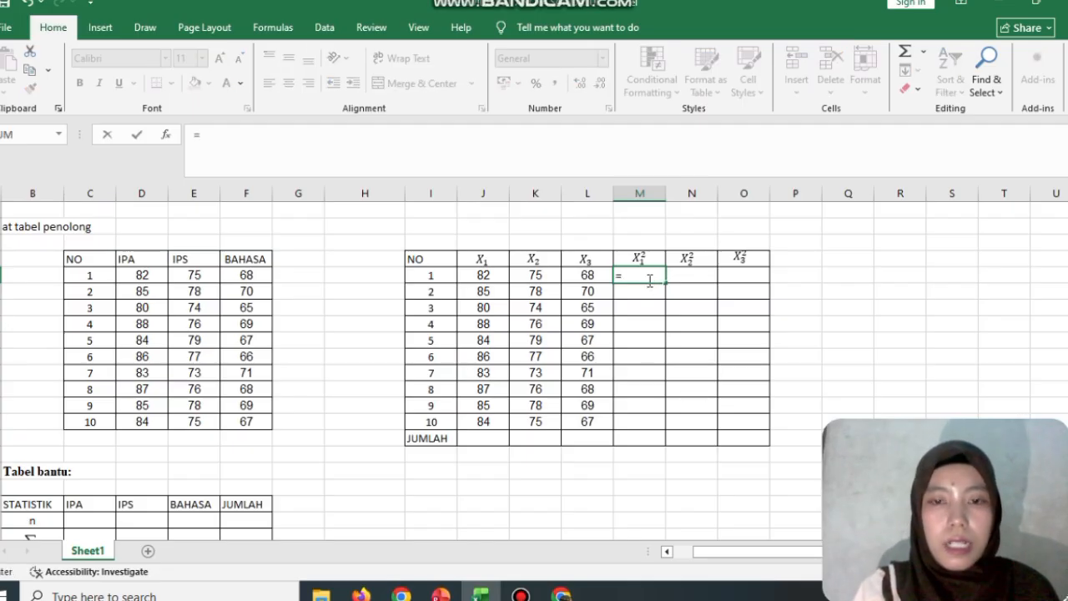
pyautogui.click(485, 275)
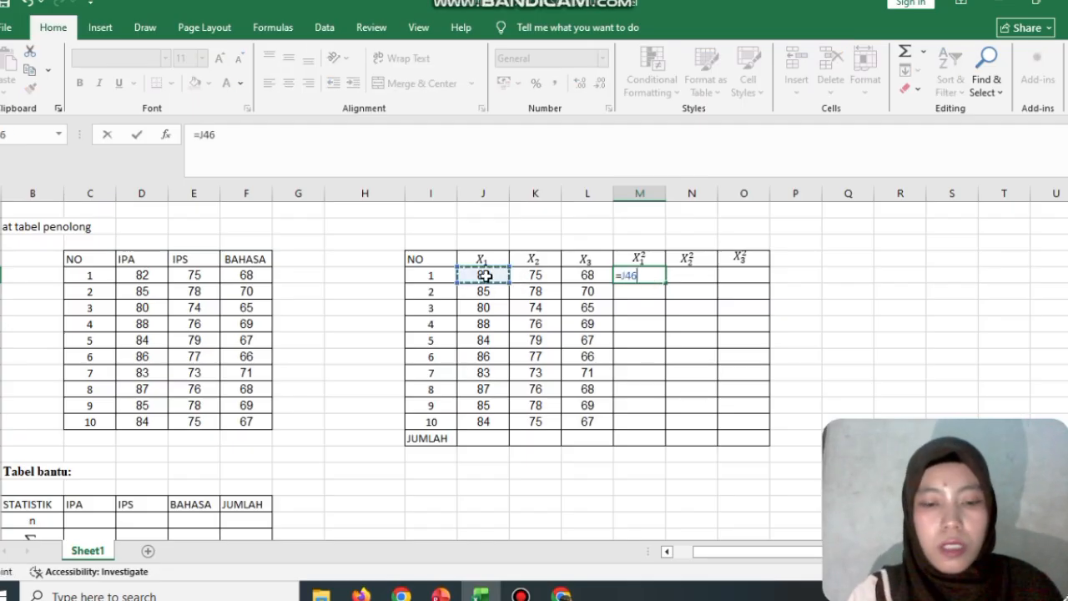
pyautogui.write('^2')
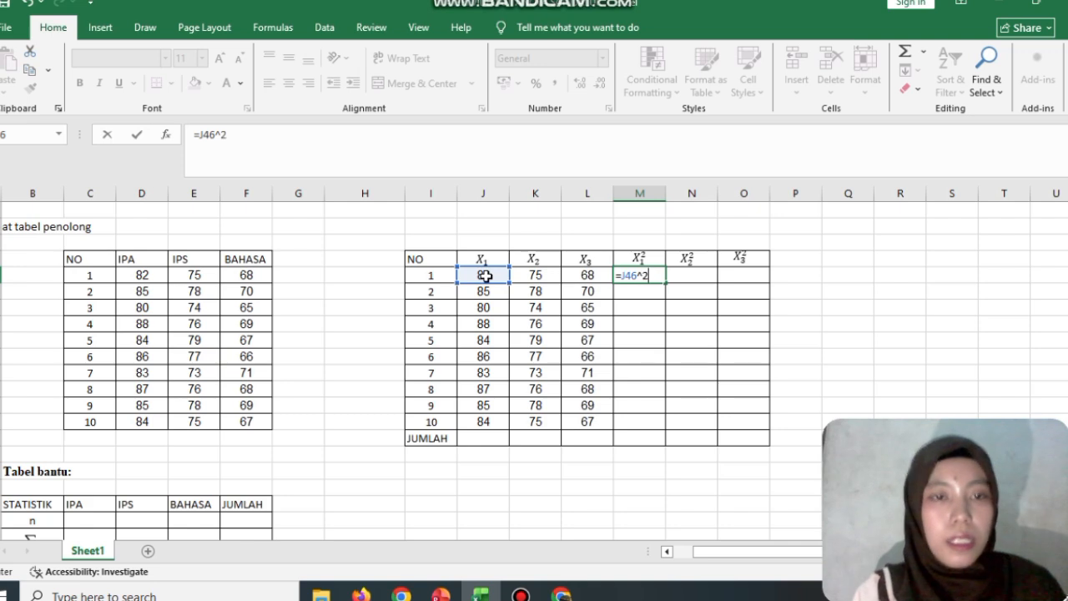
pyautogui.press('Return')
pyautogui.click(650, 276)
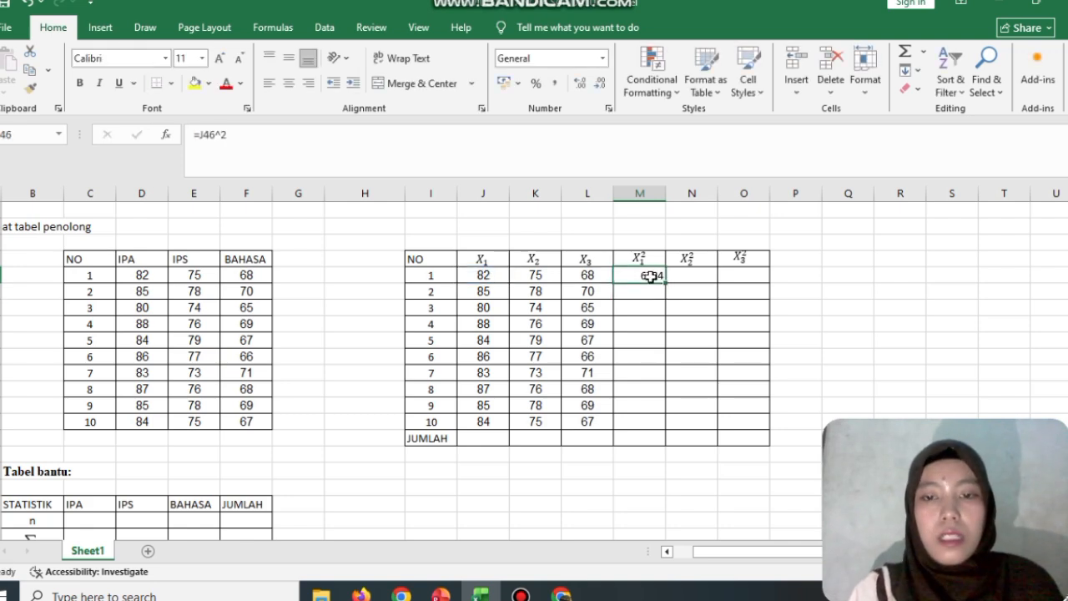
pyautogui.moveTo(667, 283); pyautogui.dragTo(669, 427)
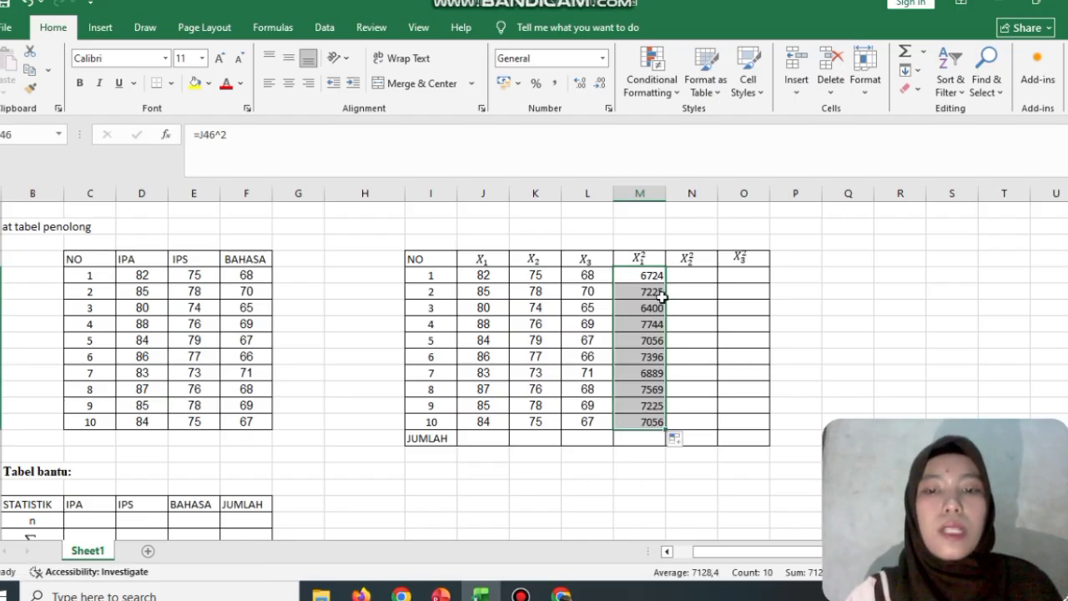
# Square the X2 scores by entering =K46^2 in N46 and filling the formula down through all ten data rows
pyautogui.click(703, 283)
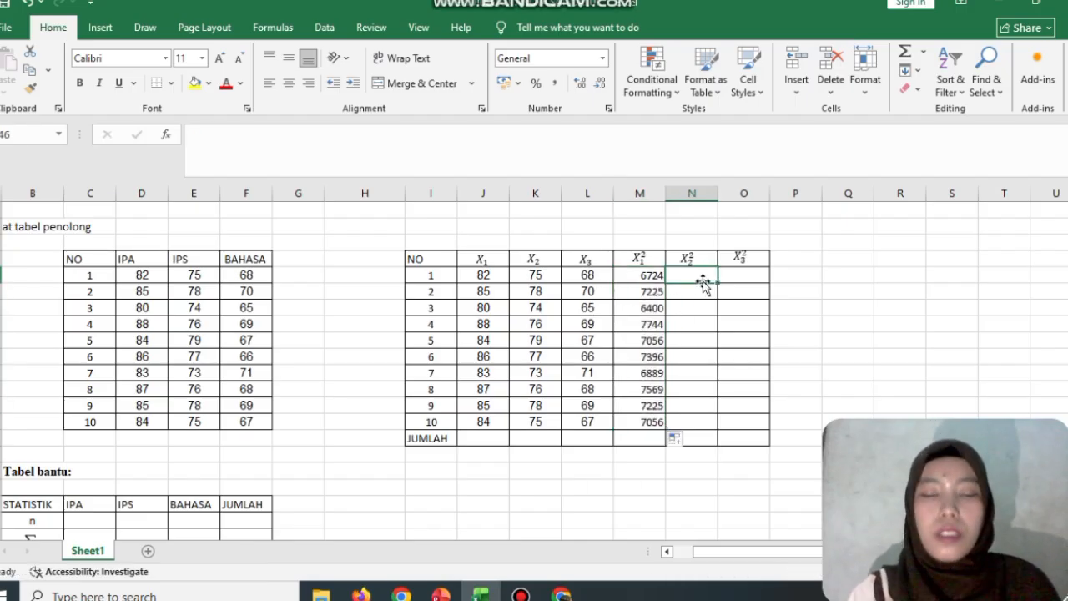
pyautogui.write('=')
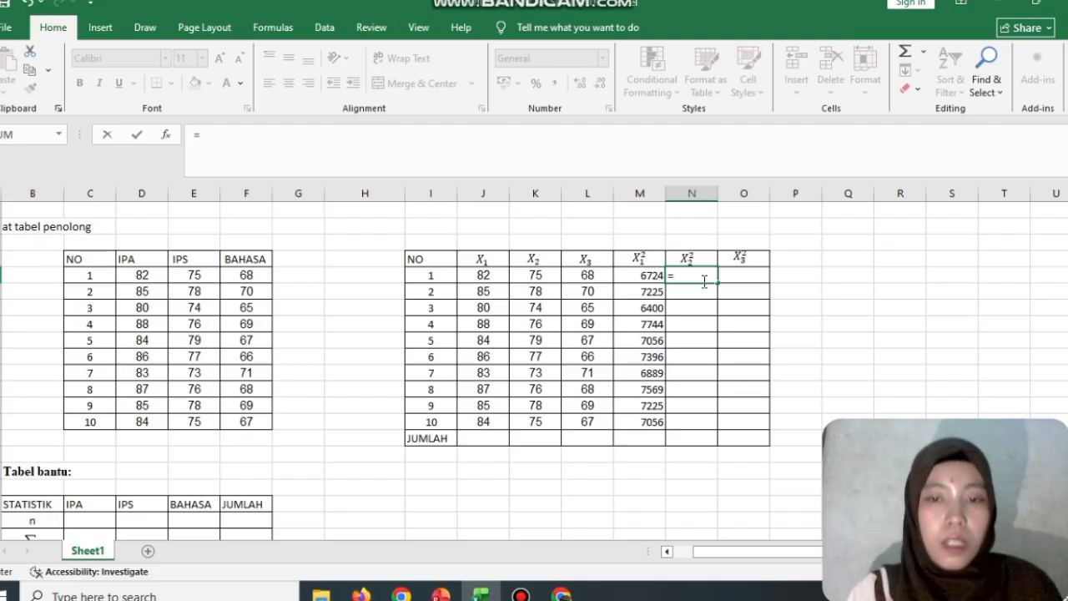
pyautogui.click(547, 282)
pyautogui.write('^2')
pyautogui.press('Return')
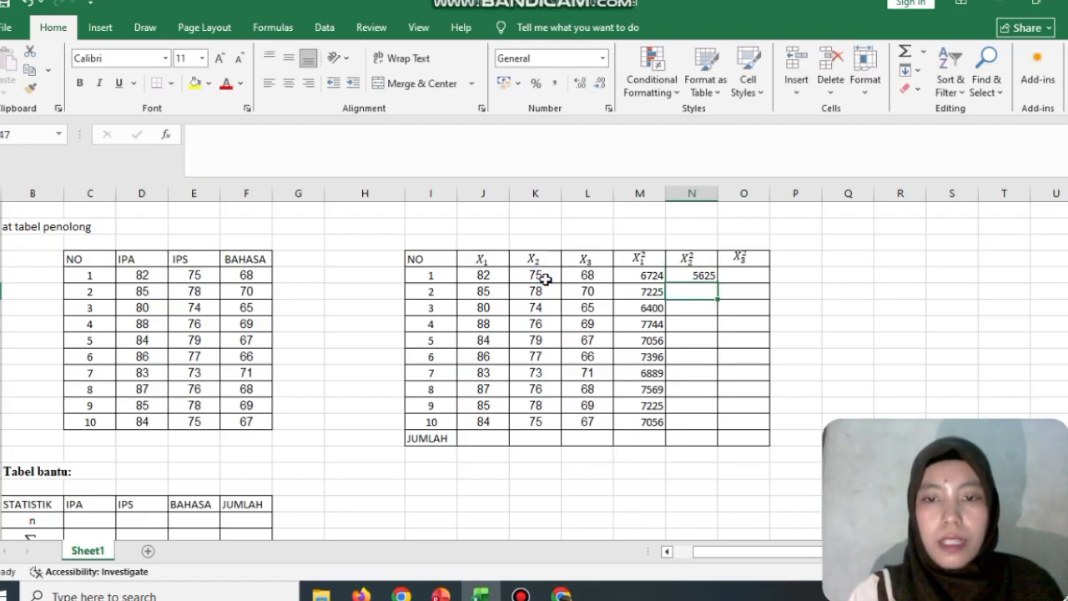
pyautogui.click(700, 279)
pyautogui.moveTo(720, 282); pyautogui.dragTo(718, 428)
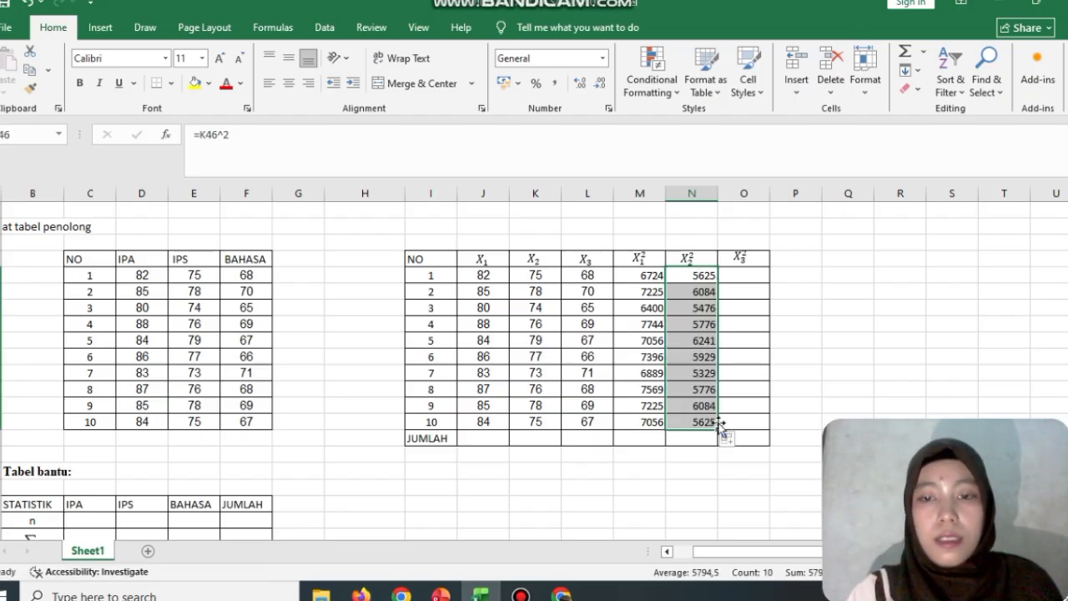
# Square the X3 scores by entering =L46^2 in O46 and filling the formula down through student 10
pyautogui.click(758, 281)
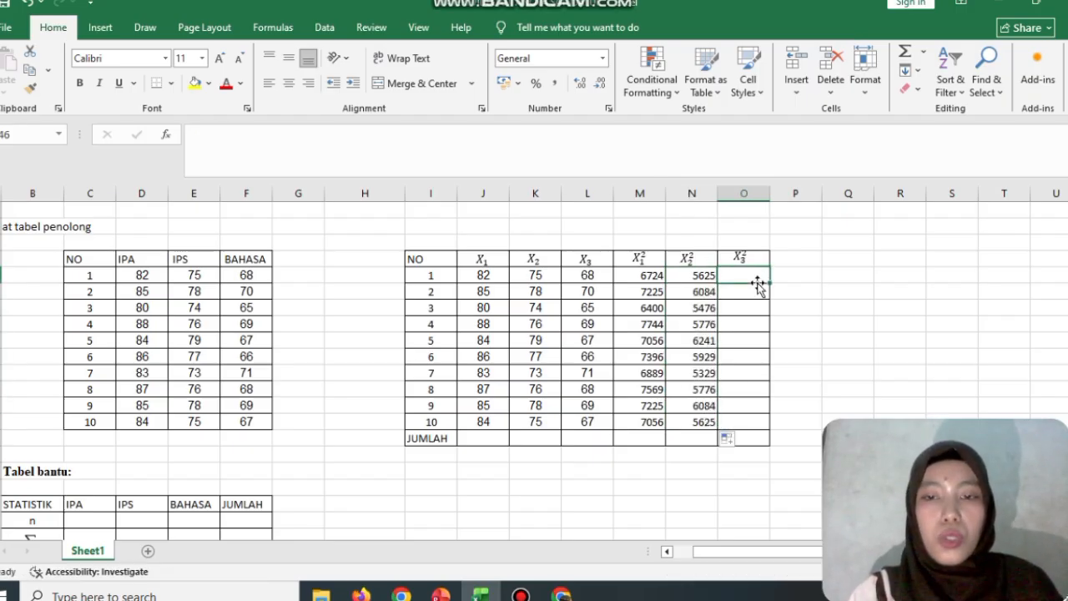
pyautogui.write('=')
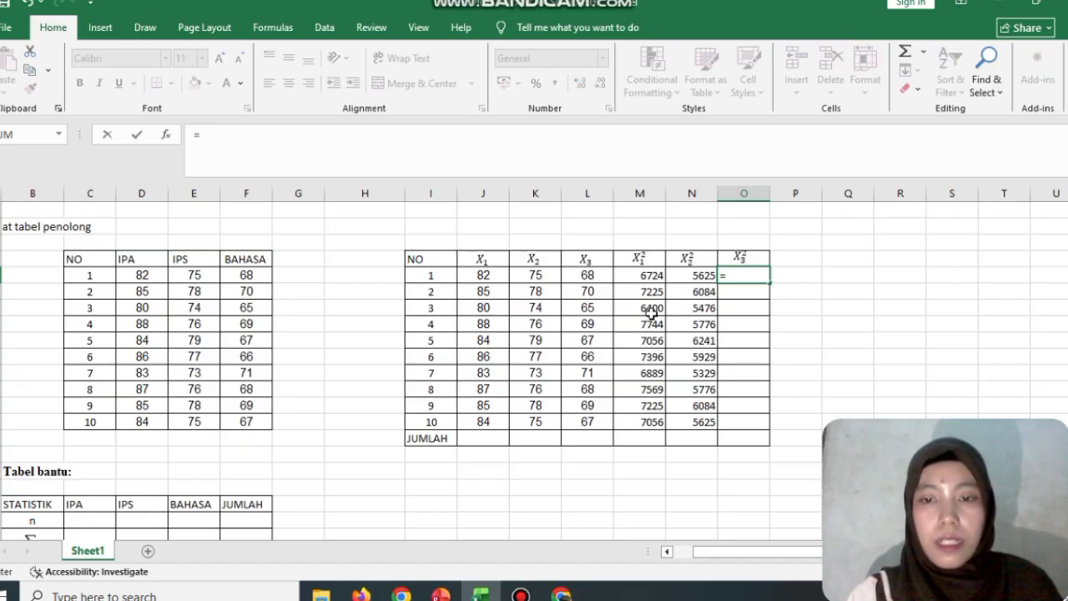
pyautogui.click(587, 277)
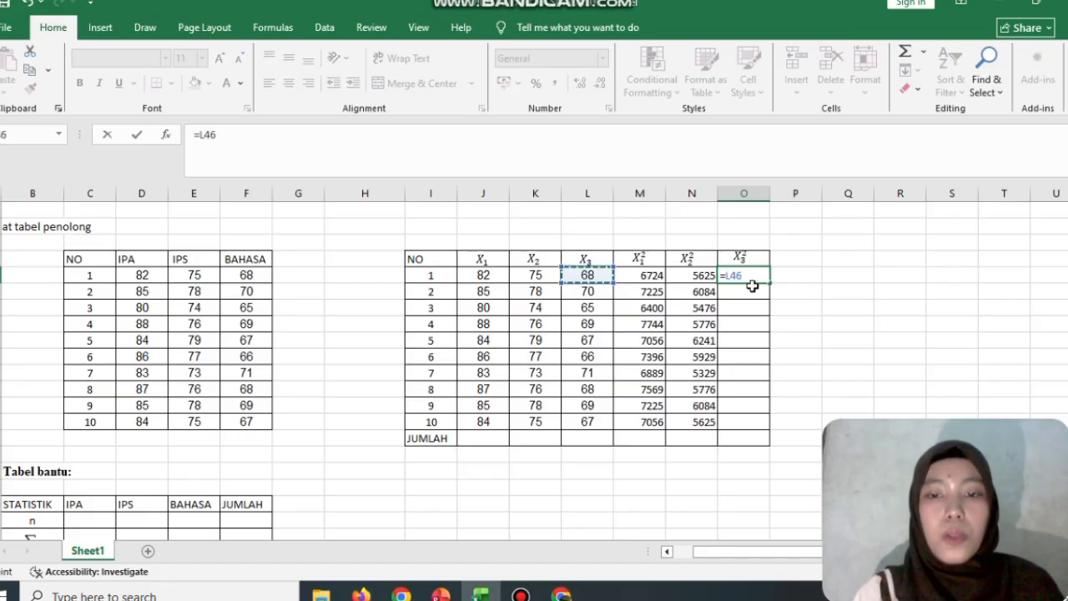
pyautogui.write('^')
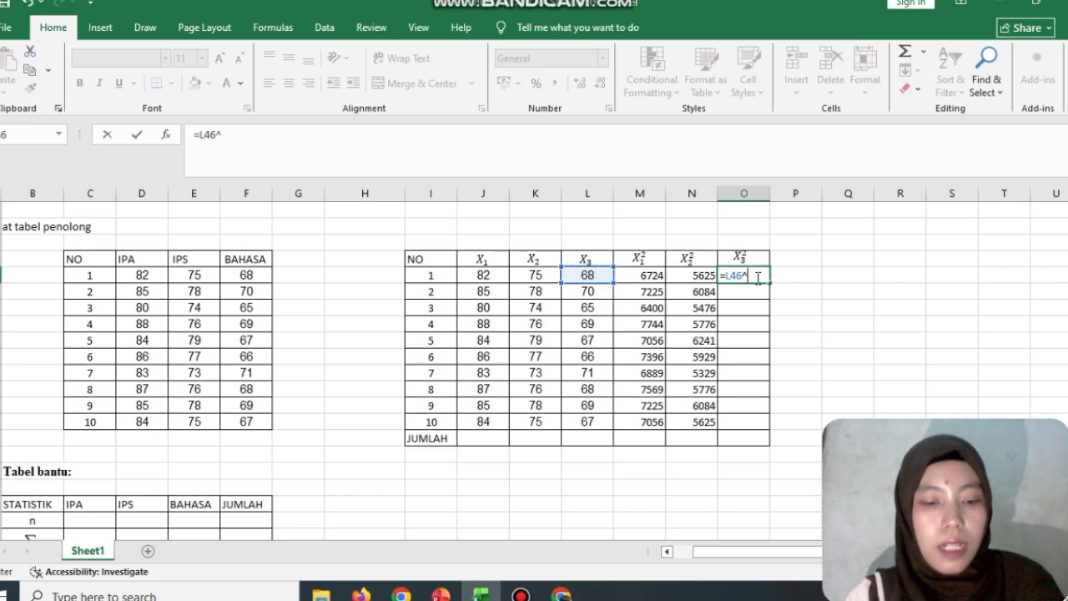
pyautogui.write('2')
pyautogui.press('Return')
pyautogui.click(758, 277)
pyautogui.moveTo(767, 286); pyautogui.dragTo(763, 422)
# Total every helper table column in the JUMLAH row, entering =SUM(J46:J55) under X1 and filling it across to the X3 squared column
pyautogui.click(494, 438)
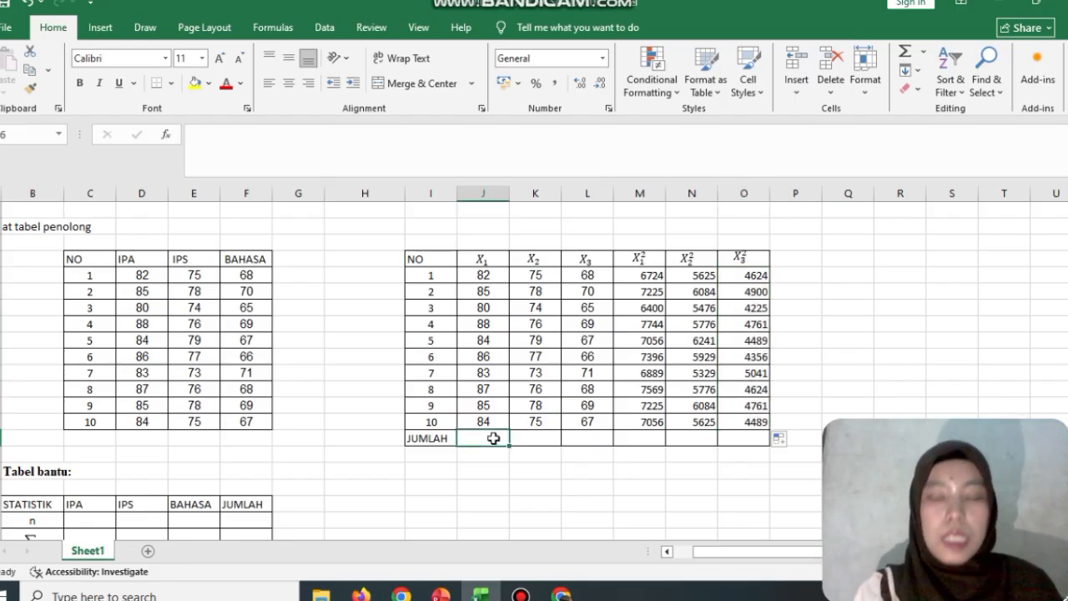
pyautogui.write('=sum')
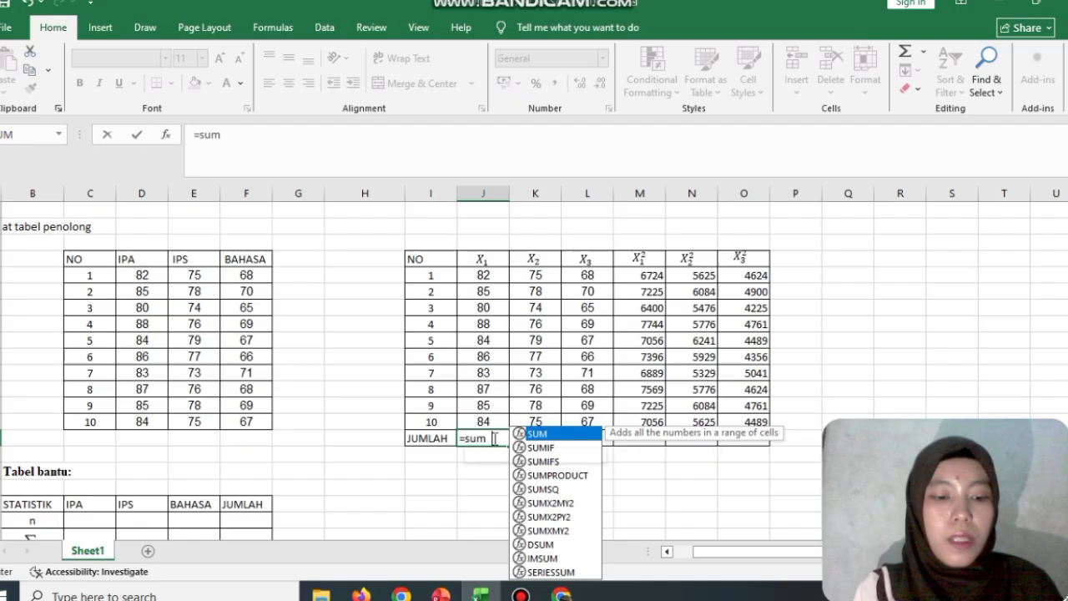
pyautogui.press('Tab')
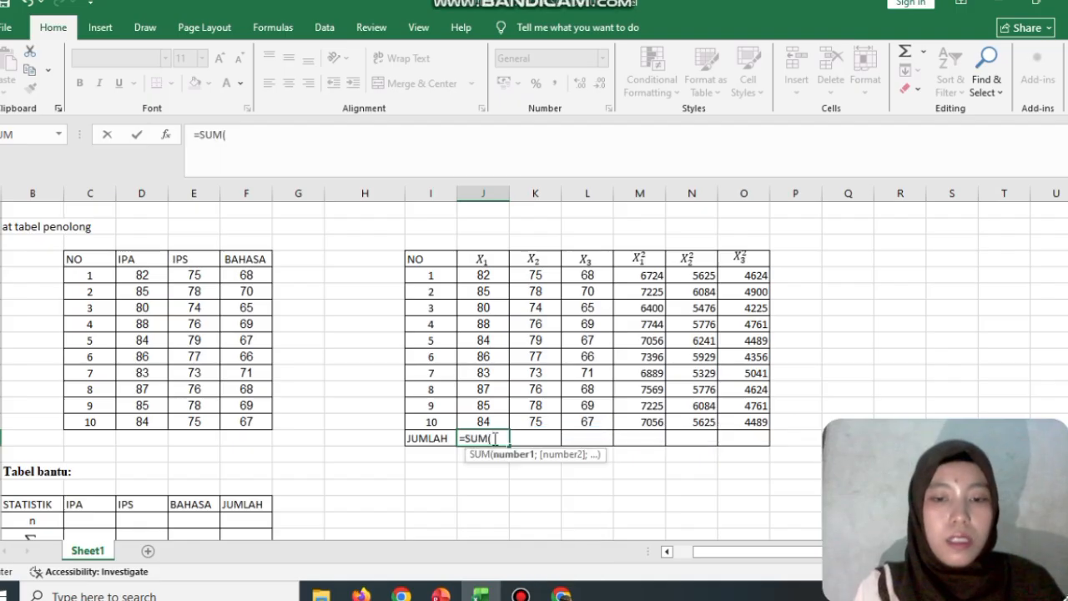
pyautogui.moveTo(494, 277); pyautogui.dragTo(501, 417)
pyautogui.write(')')
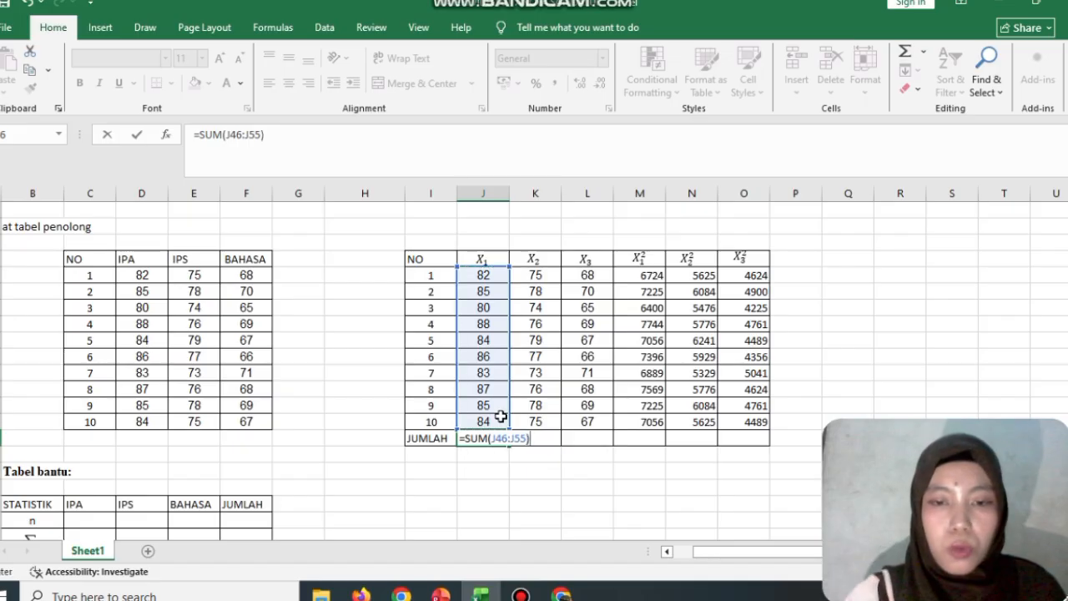
pyautogui.press('Return')
pyautogui.click(499, 439)
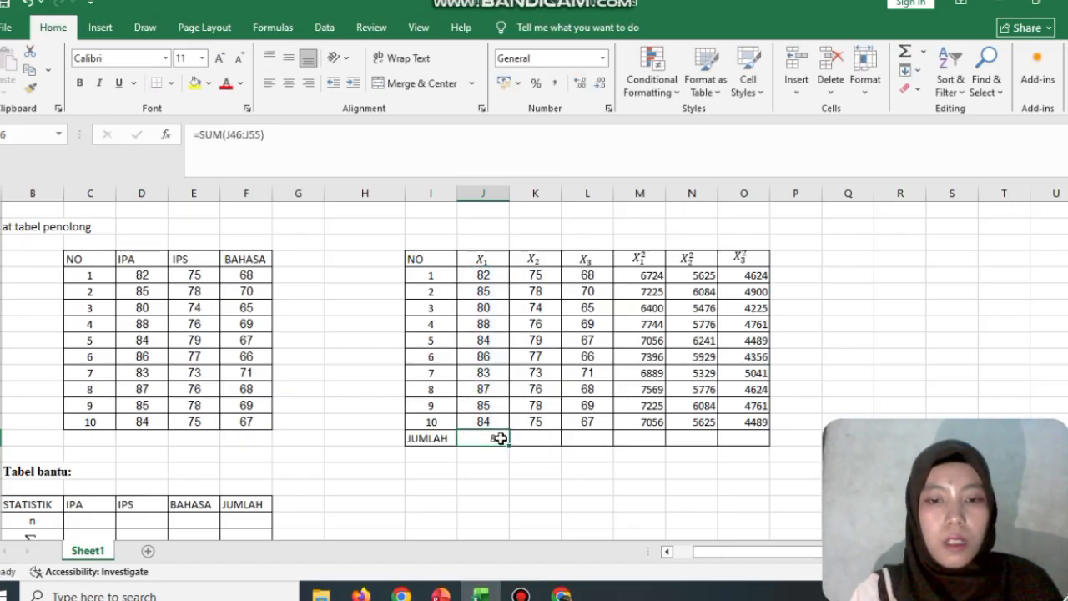
pyautogui.moveTo(506, 445); pyautogui.dragTo(756, 437)
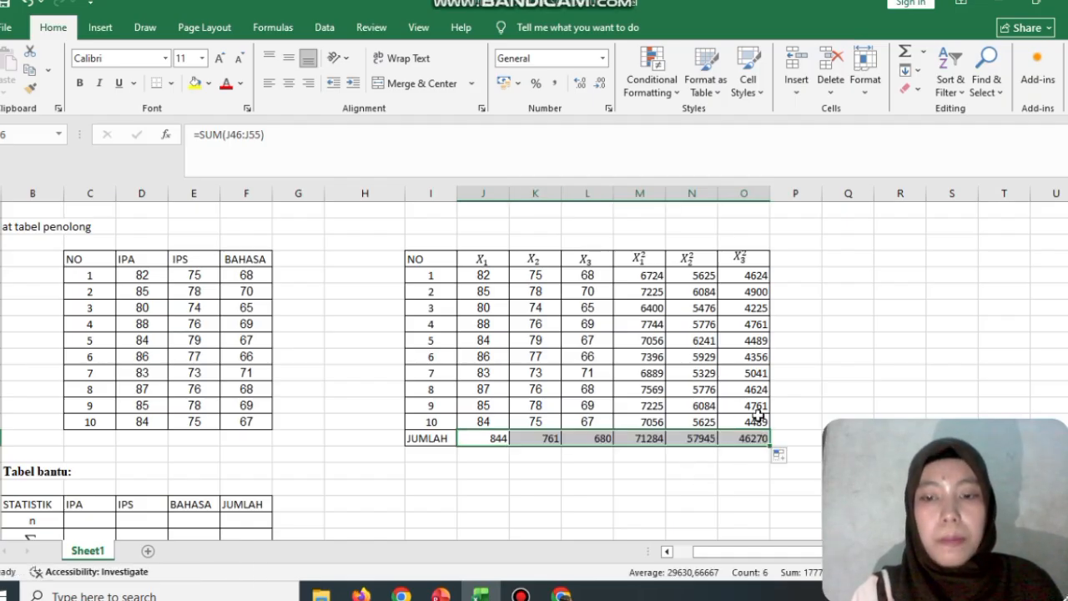
pyautogui.click(669, 488)
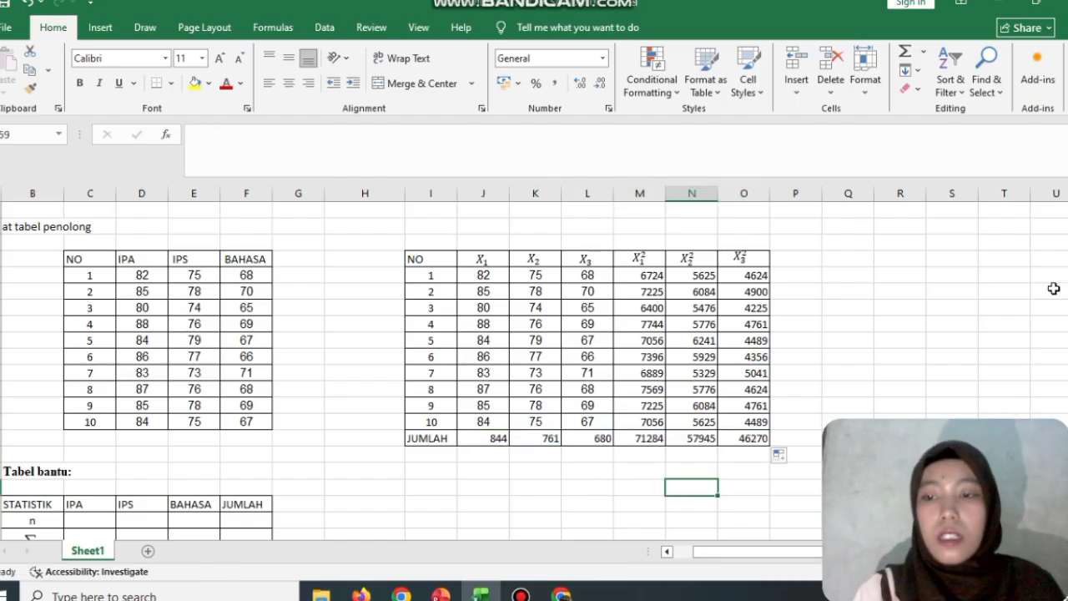
pyautogui.moveTo(702, 552); pyautogui.dragTo(682, 552)
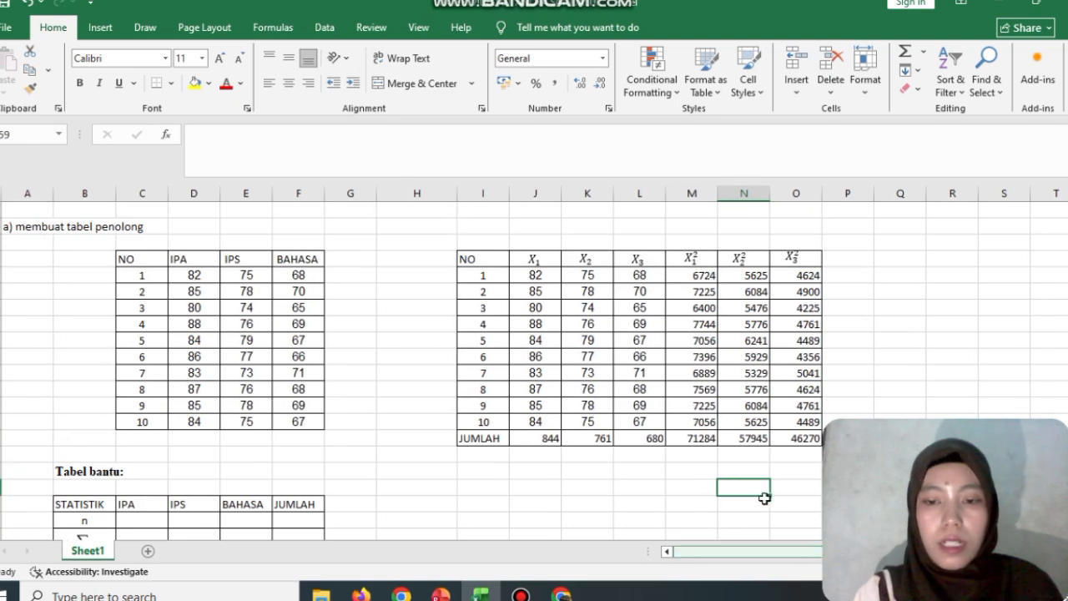
# Count the scores per major in the n row of Tabel bantu, entering =COUNT(D46:D55) under IPA and filling it across to BAHASA
pyautogui.moveTo(1067, 318)
pyautogui.mouseDown()
pyautogui.moveTo(1067, 332)
pyautogui.moveTo(1067, 314)
pyautogui.mouseUp()
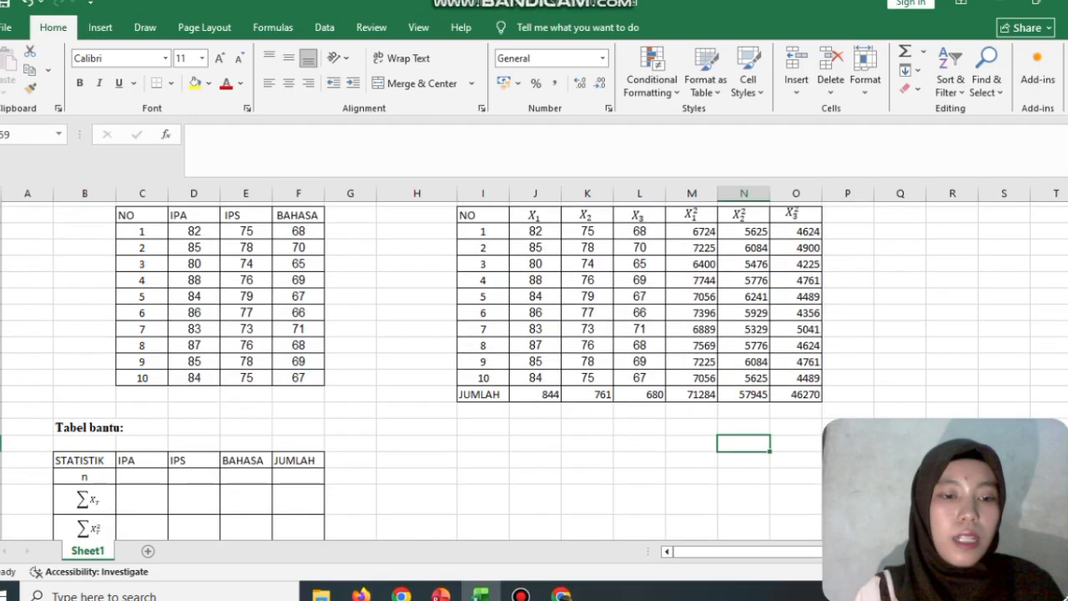
pyautogui.click(155, 471)
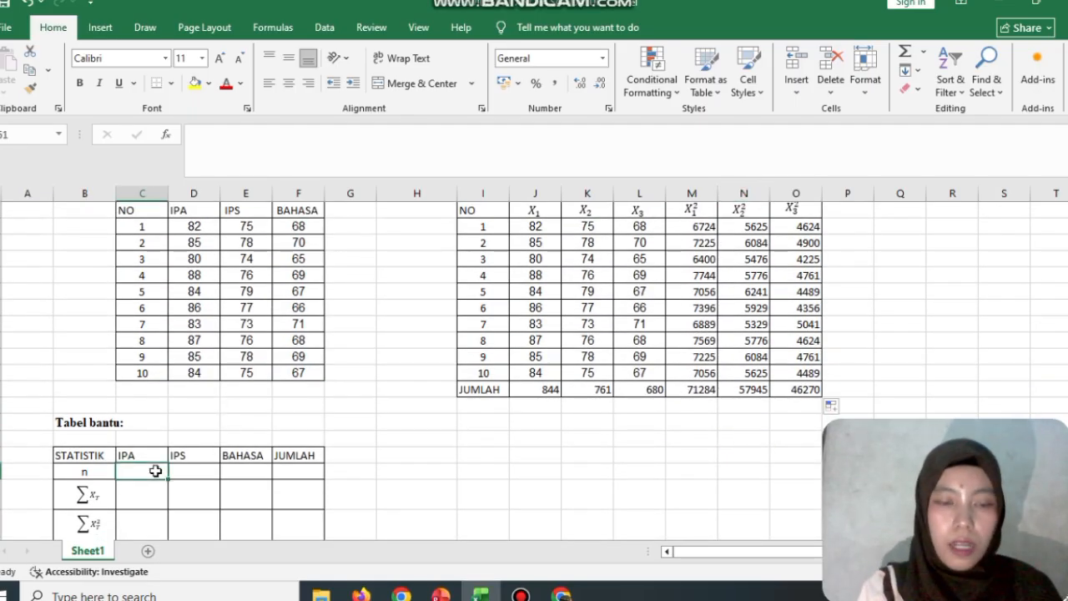
pyautogui.write('=co')
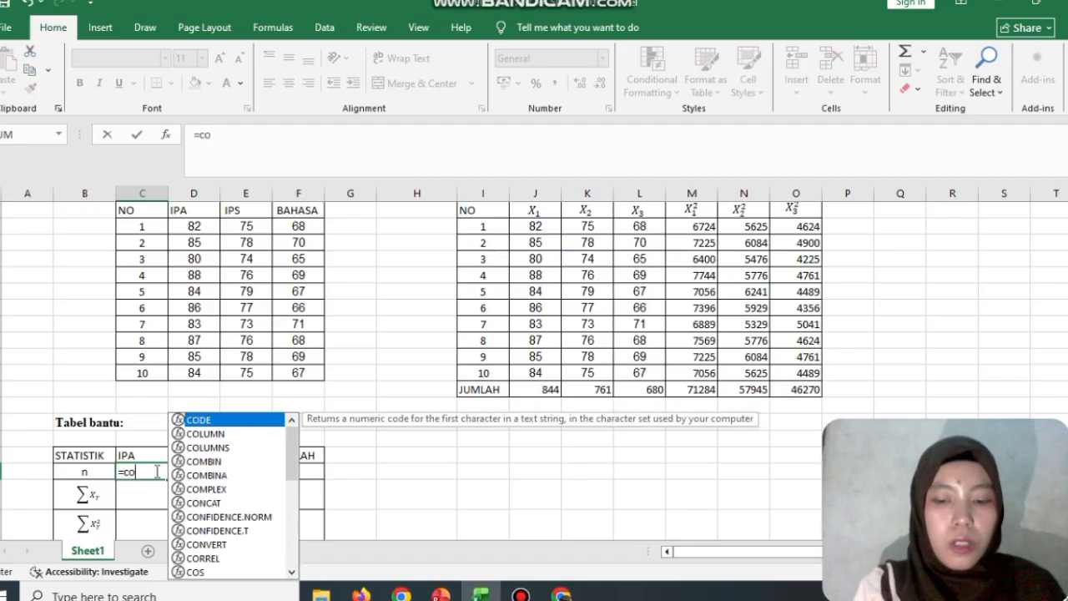
pyautogui.write('unt')
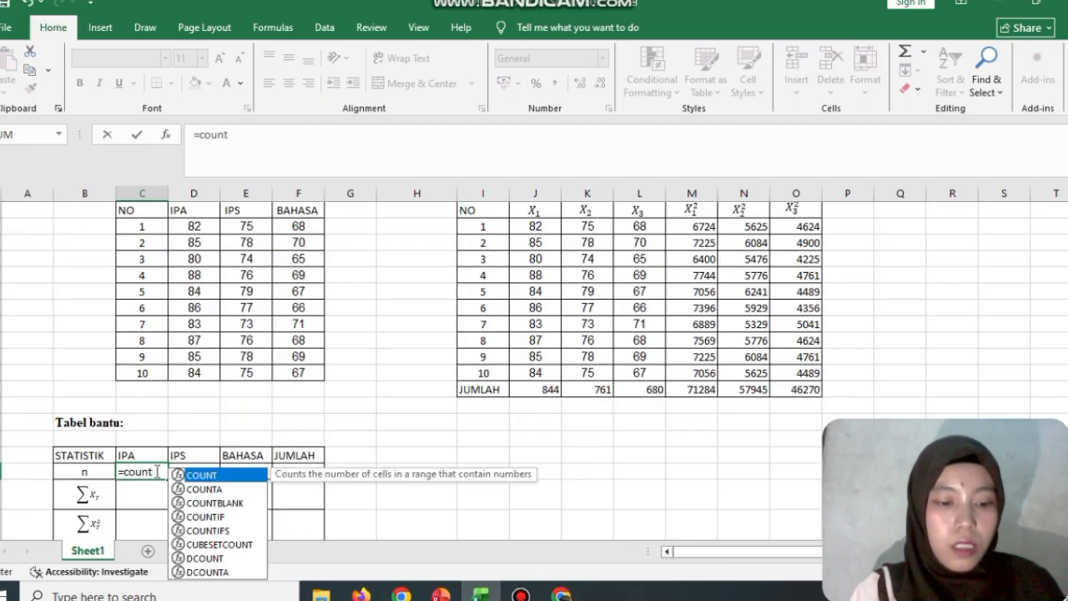
pyautogui.press('Tab')
pyautogui.moveTo(194, 226); pyautogui.dragTo(202, 373)
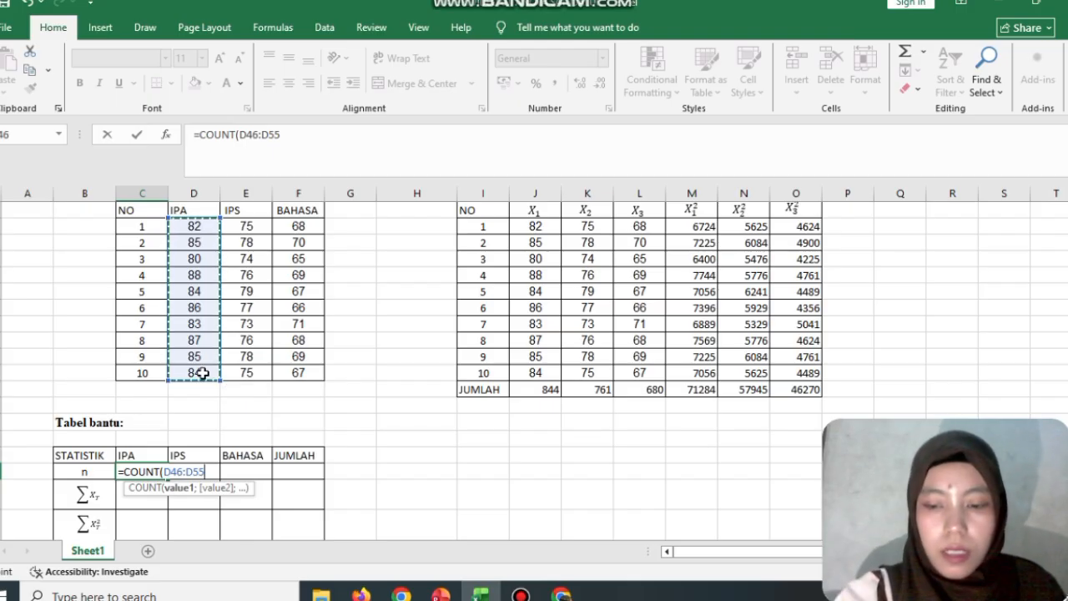
pyautogui.write(')')
pyautogui.press('Return')
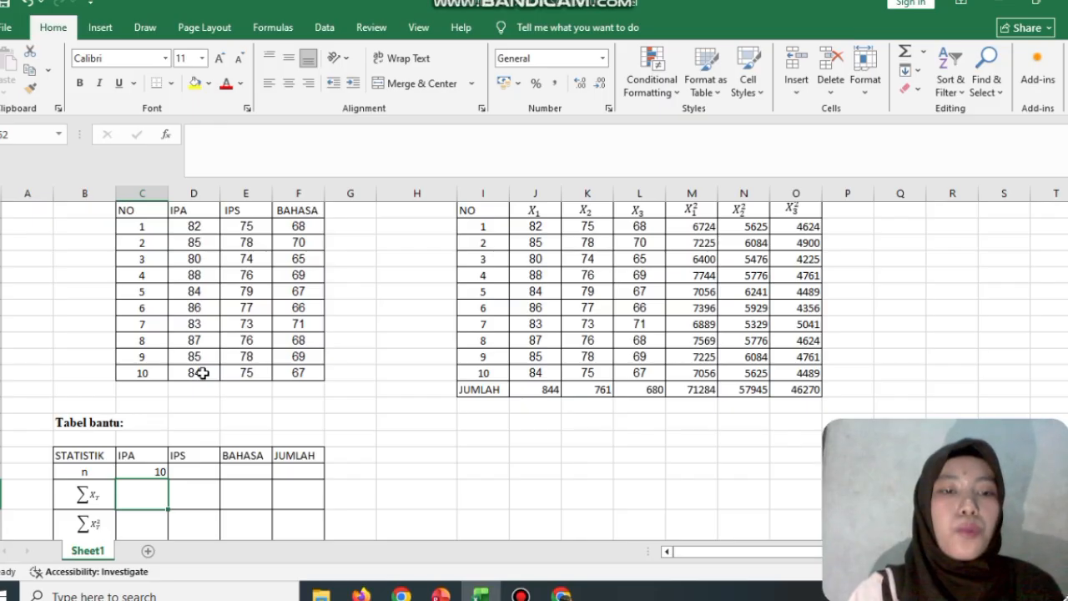
pyautogui.click(198, 466)
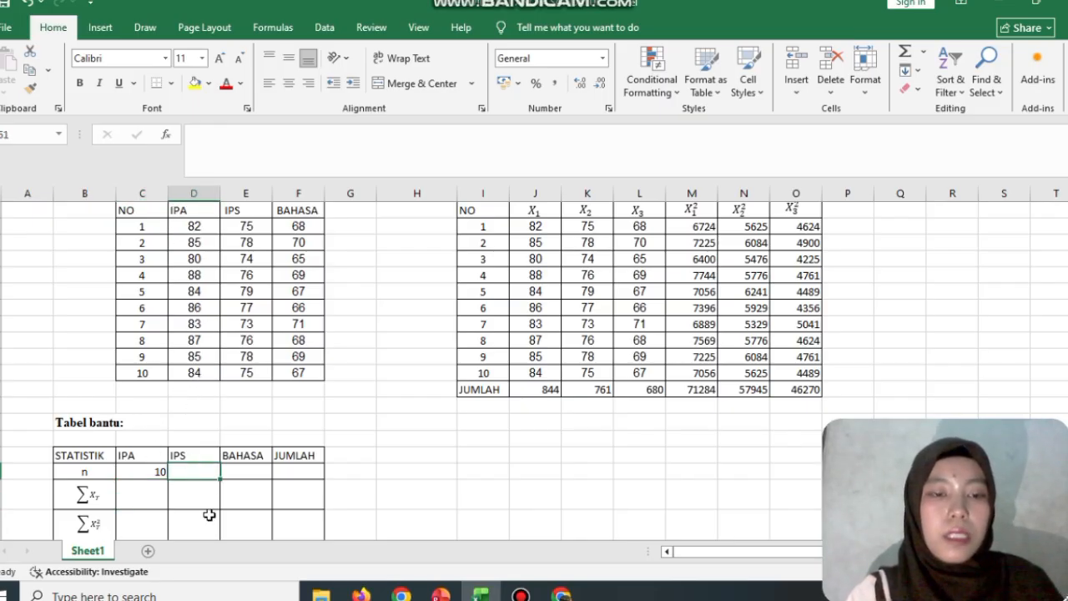
pyautogui.click(161, 472)
pyautogui.moveTo(168, 479); pyautogui.dragTo(267, 479)
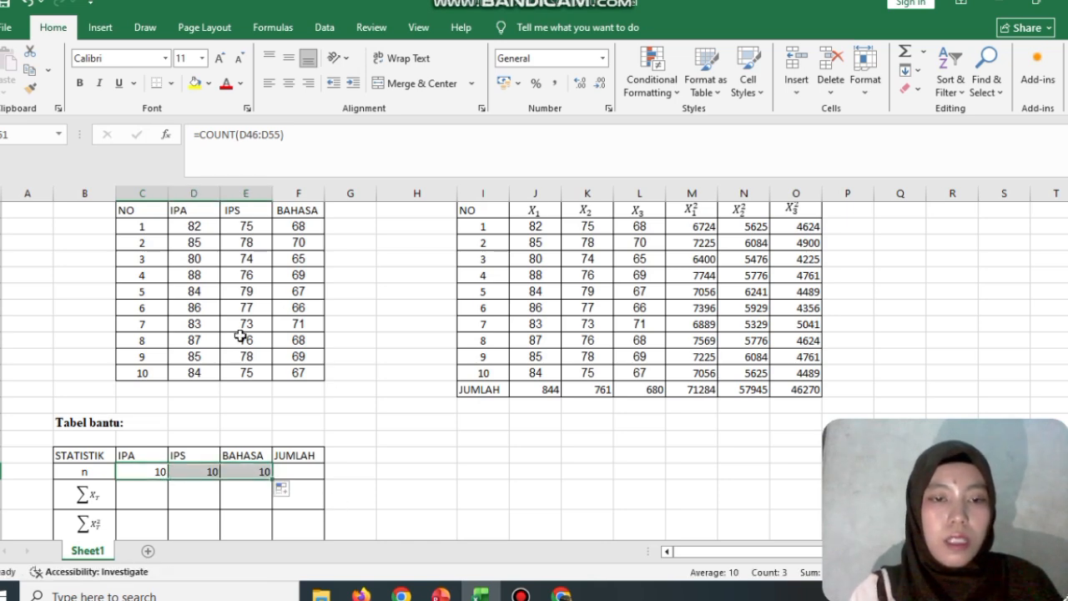
# Enter the score totals in the ΣX row of Tabel bantu: 844 for IPA, 761 for IPS and 680 for BAHASA
pyautogui.click(149, 500)
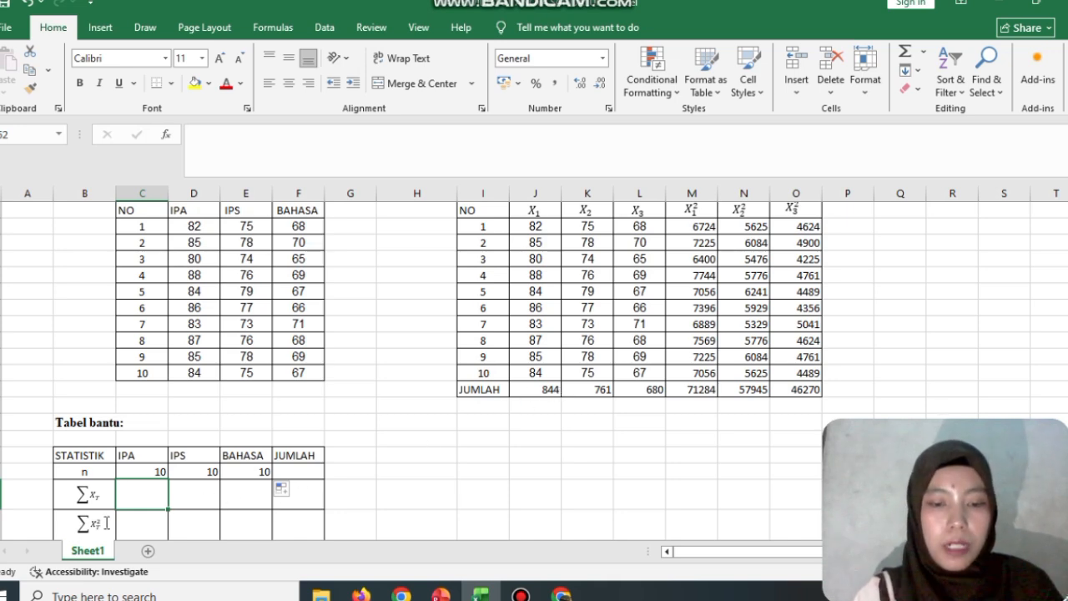
pyautogui.write('844')
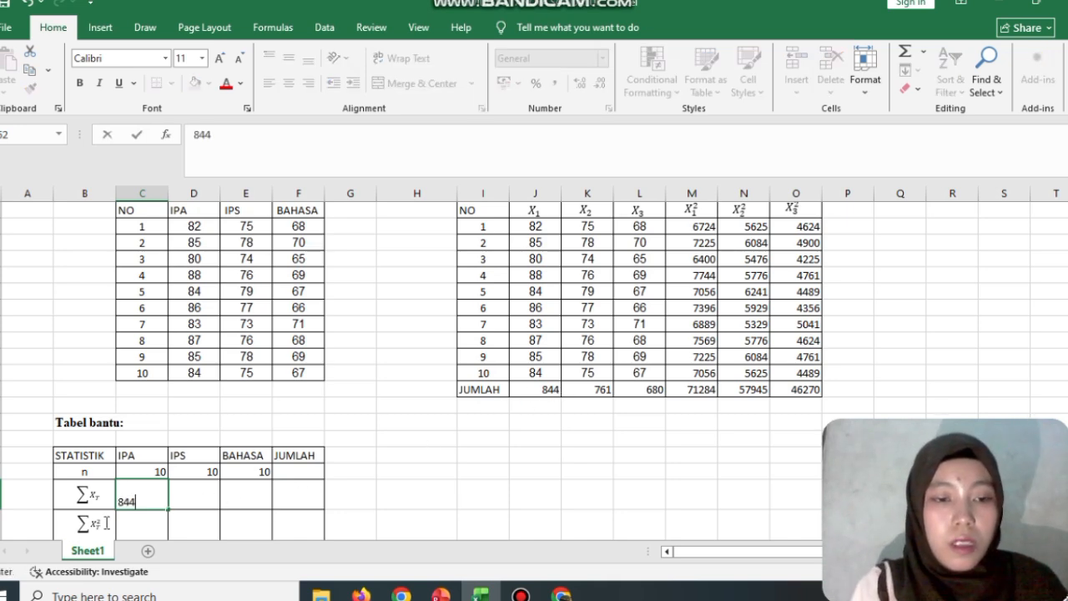
pyautogui.press('Tab')
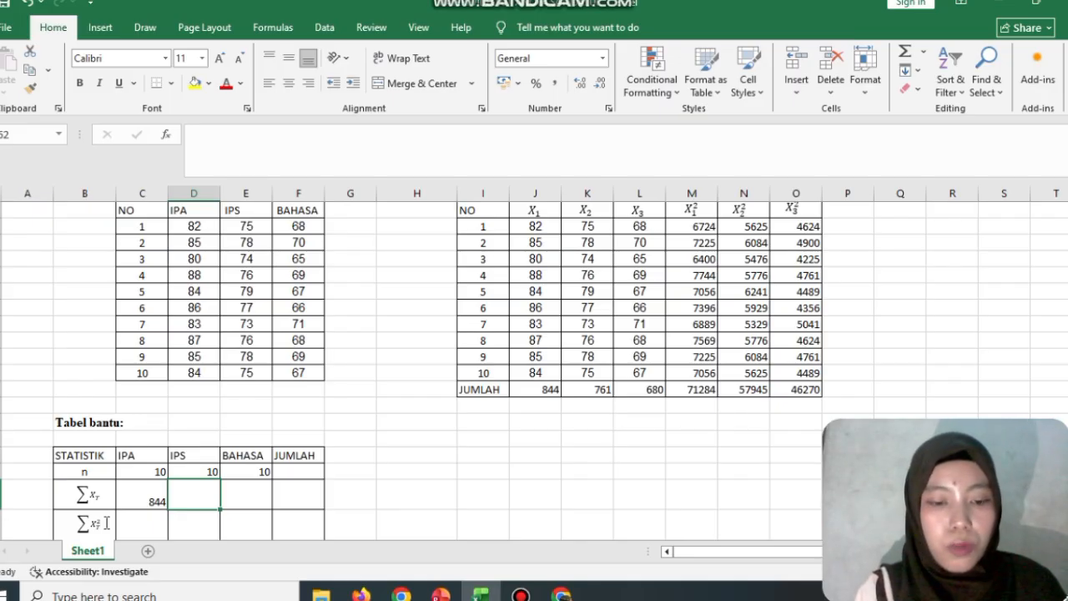
pyautogui.write('761')
pyautogui.press('Tab')
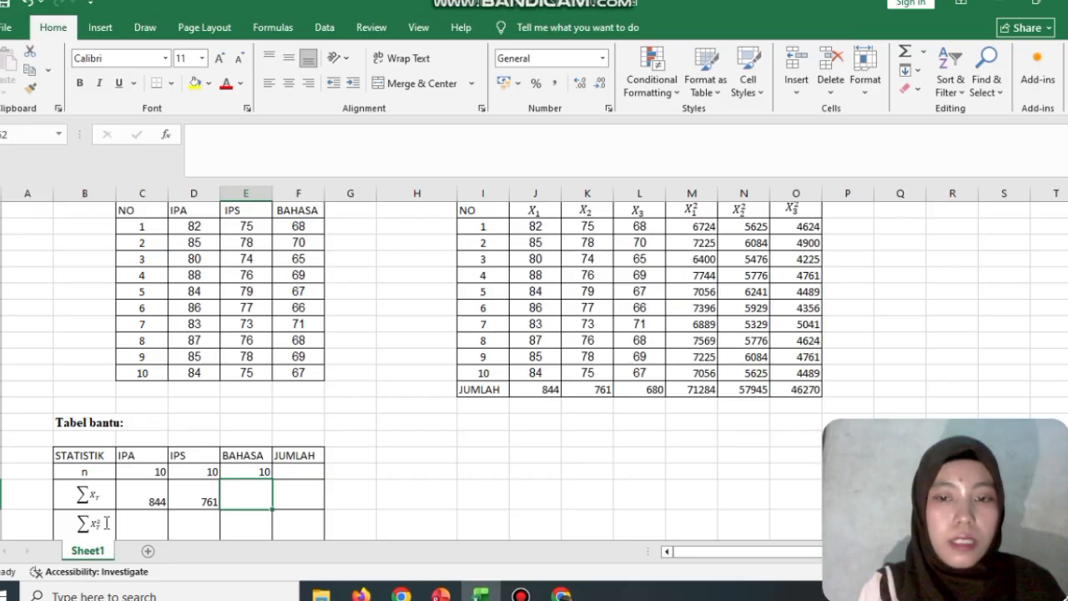
pyautogui.write('680')
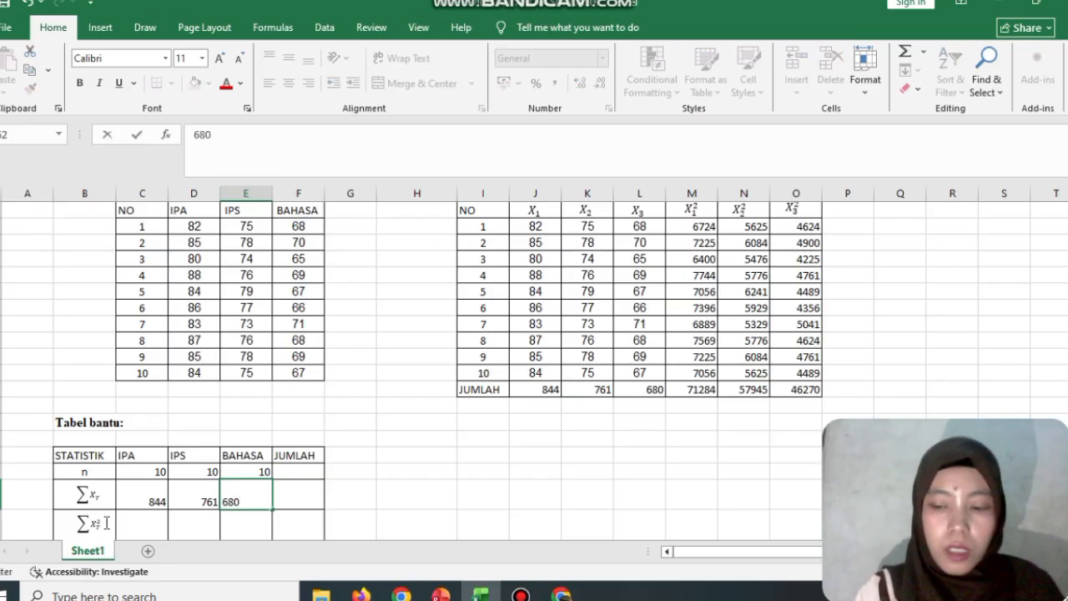
# Enter the totals of squared scores in row 63 of Tabel bantu: 71284 for IPA, 57945 for IPS and 46270 for BAHASA
pyautogui.click(140, 524)
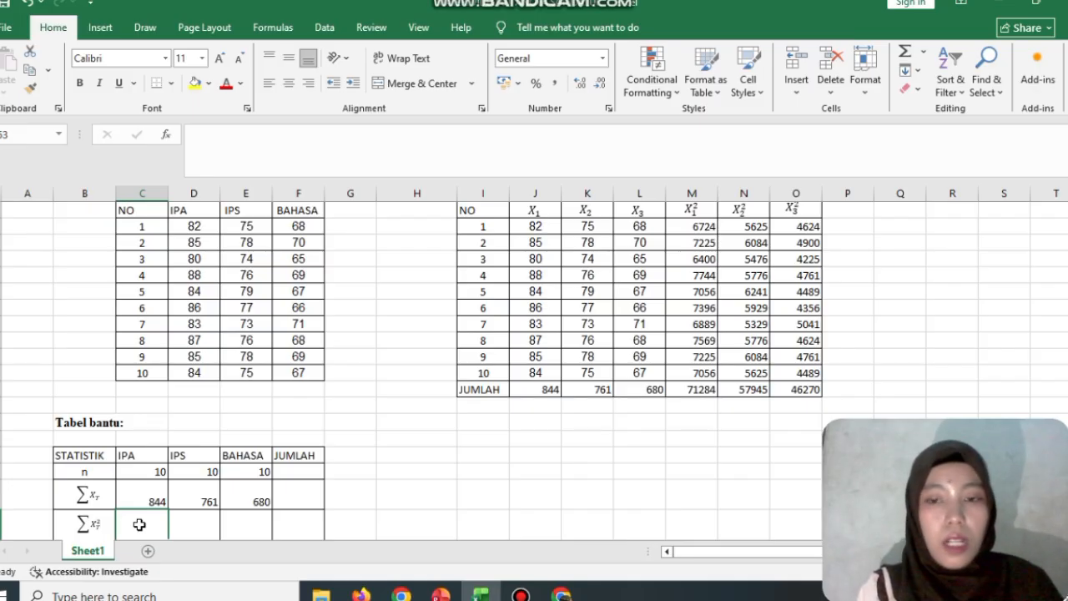
pyautogui.click(703, 390)
pyautogui.moveTo(716, 551); pyautogui.dragTo(745, 551)
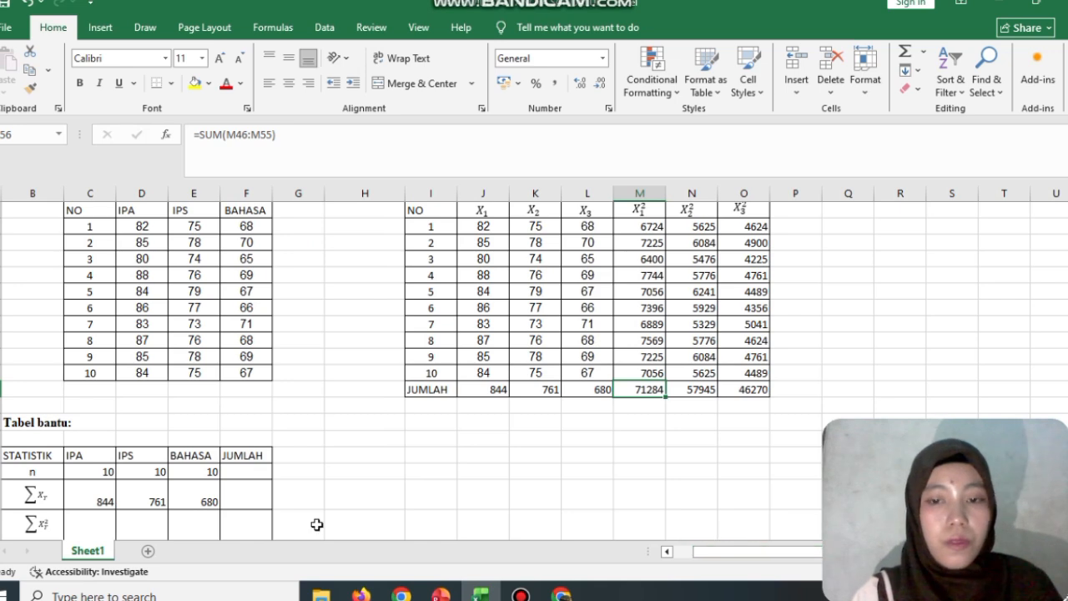
pyautogui.click(95, 526)
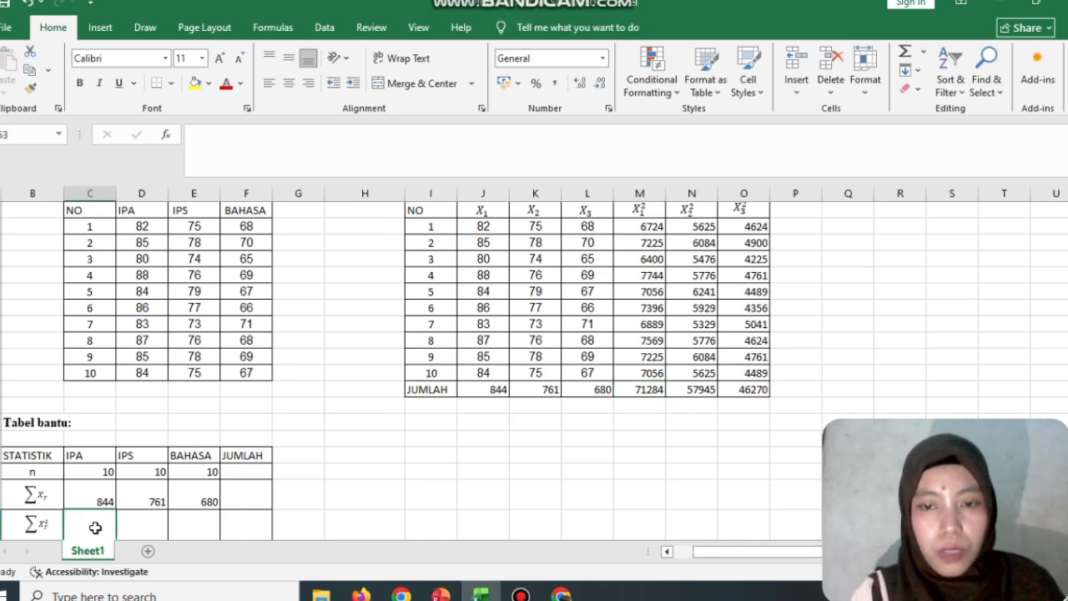
pyautogui.write('71')
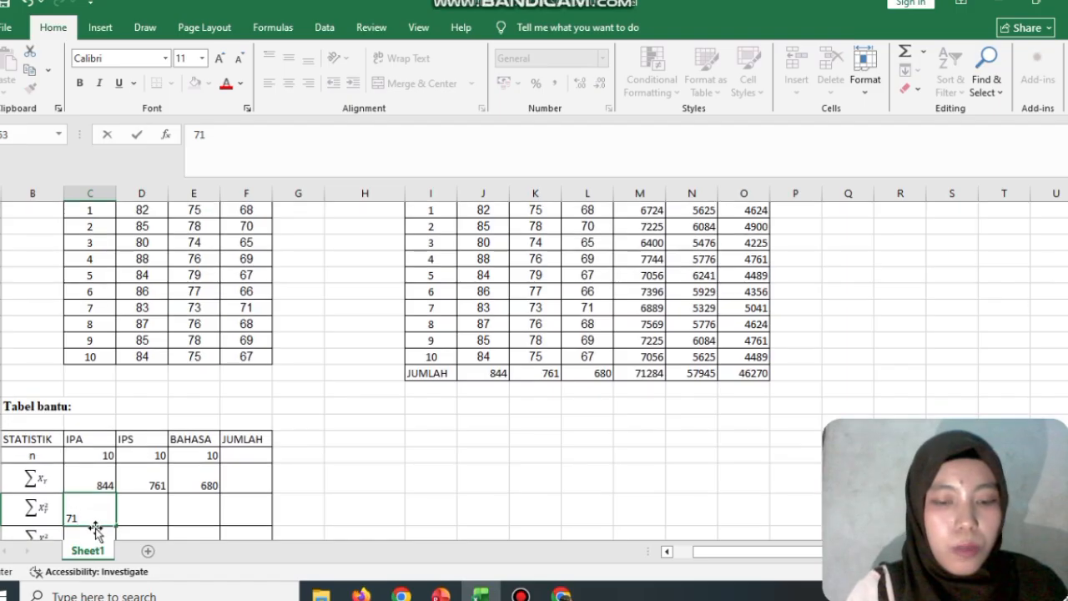
pyautogui.write('284')
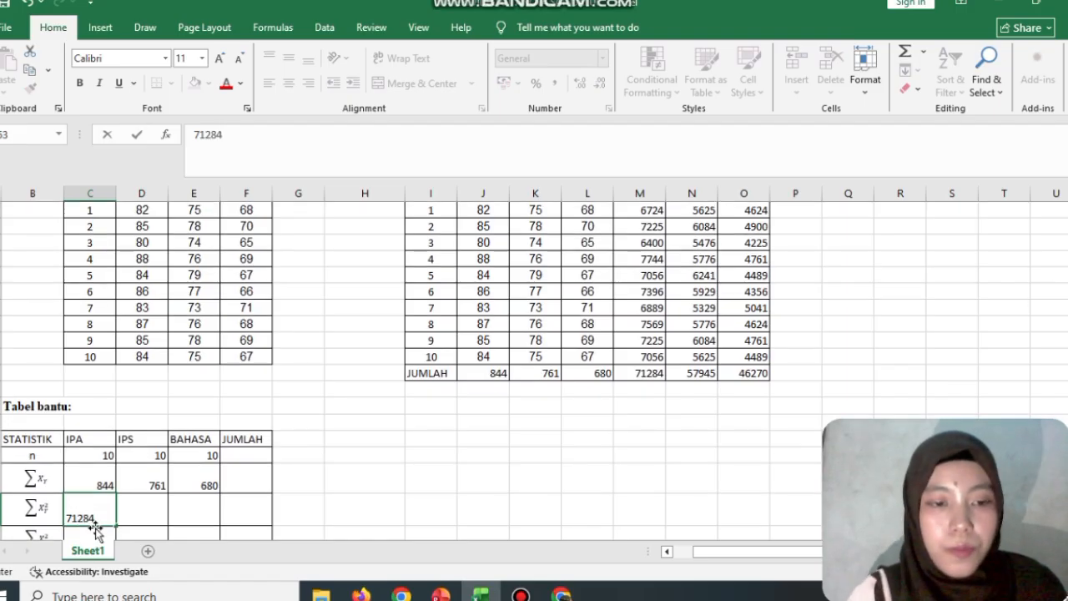
pyautogui.press('Tab')
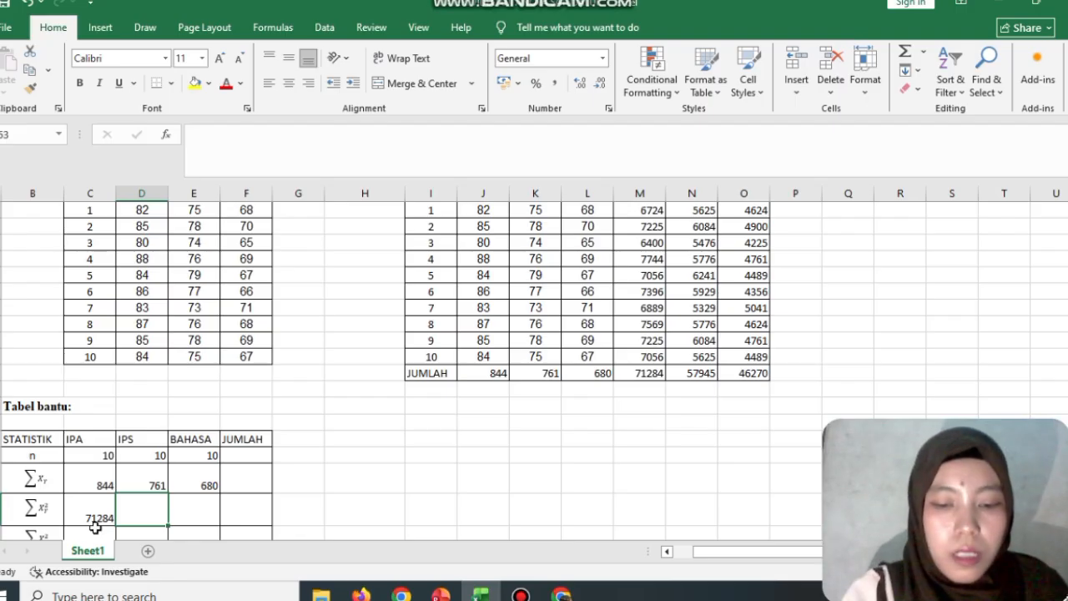
pyautogui.write('57945')
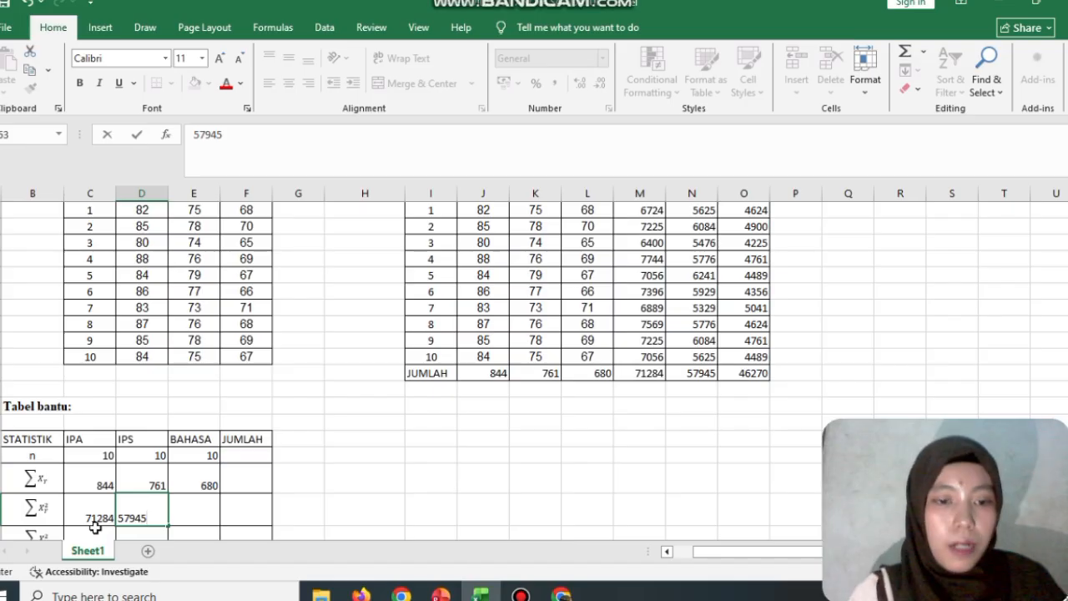
pyautogui.press('Tab')
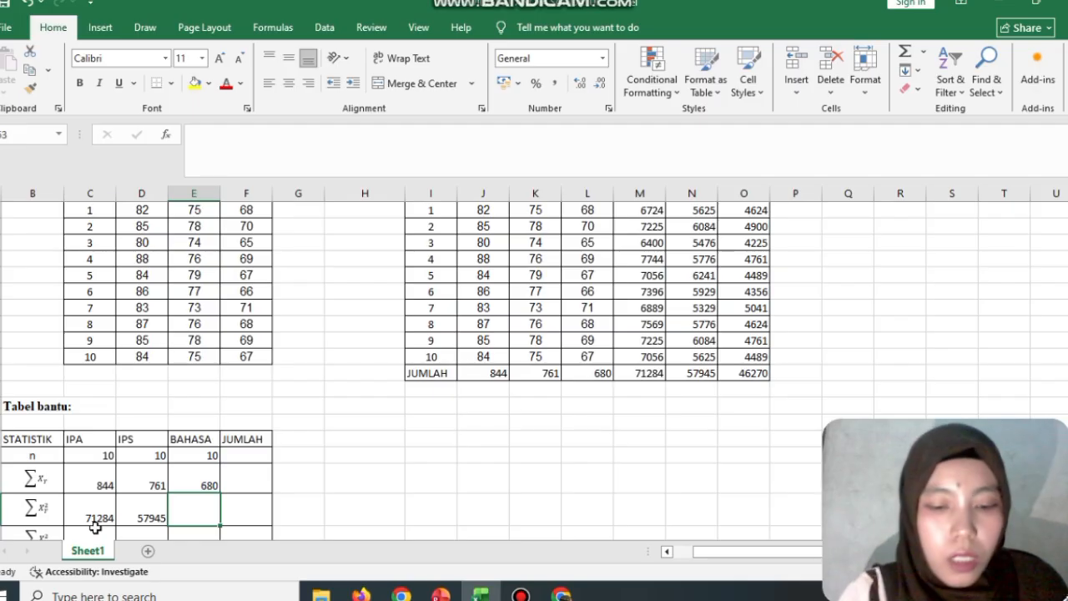
pyautogui.write('46270')
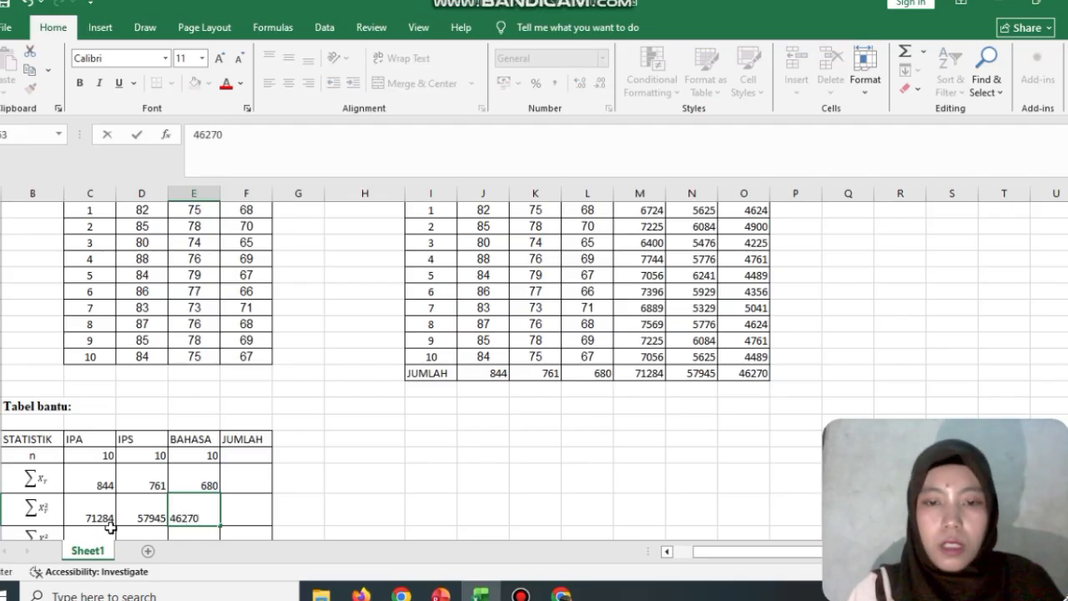
# Compute the deviation sums of squares in row 64 of Tabel bantu, entering =C63-(C62^2/C61) under IPA and filling it across to BAHASA
pyautogui.scroll(-1, 981, 312)
pyautogui.moveTo(1067, 326); pyautogui.dragTo(1067, 334)
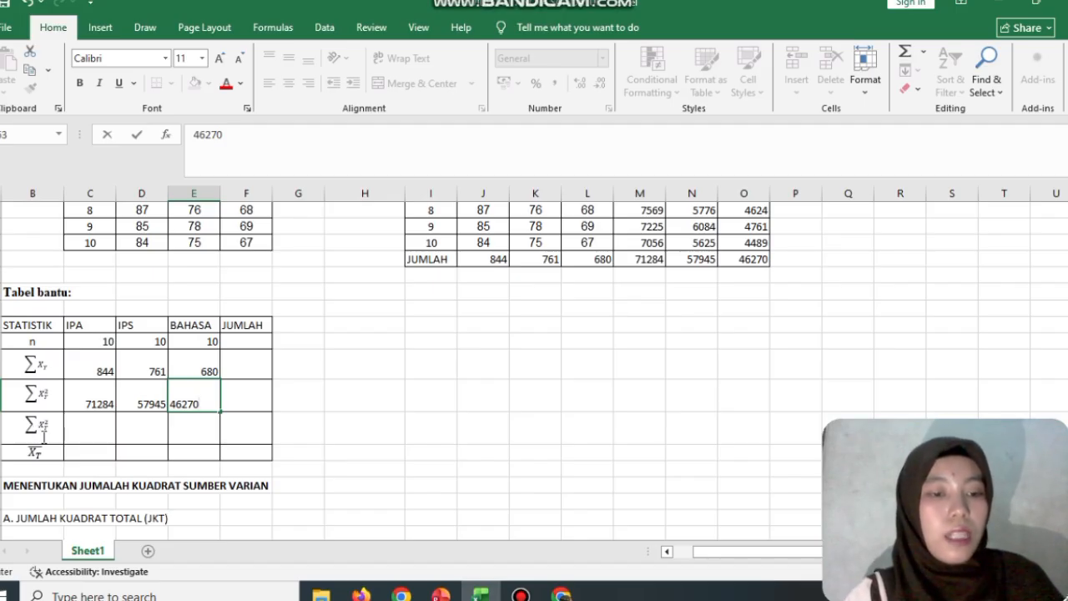
pyautogui.click(88, 428)
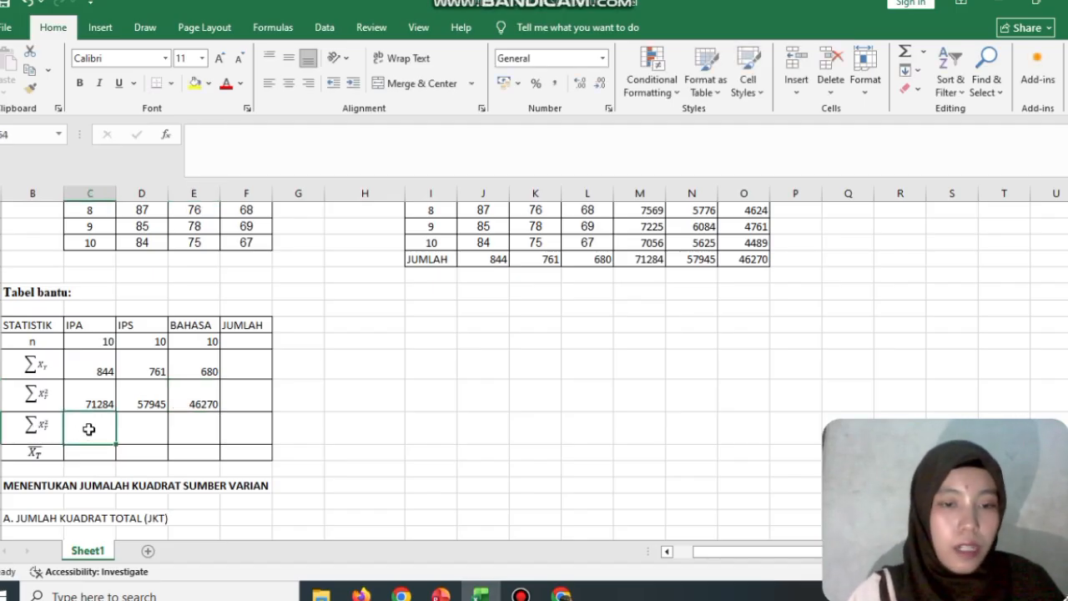
pyautogui.write('=')
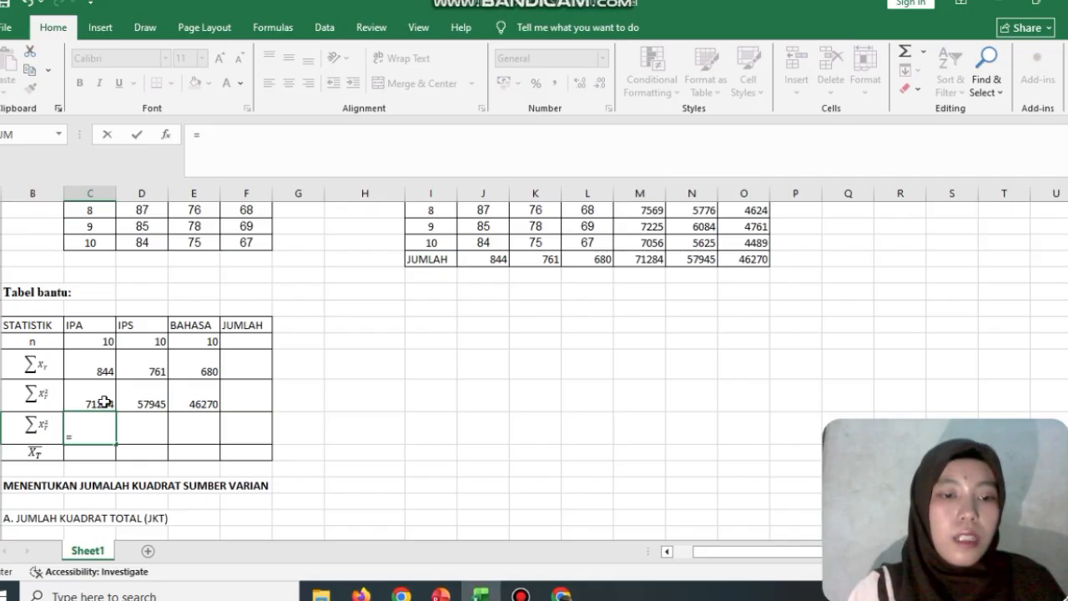
pyautogui.click(104, 401)
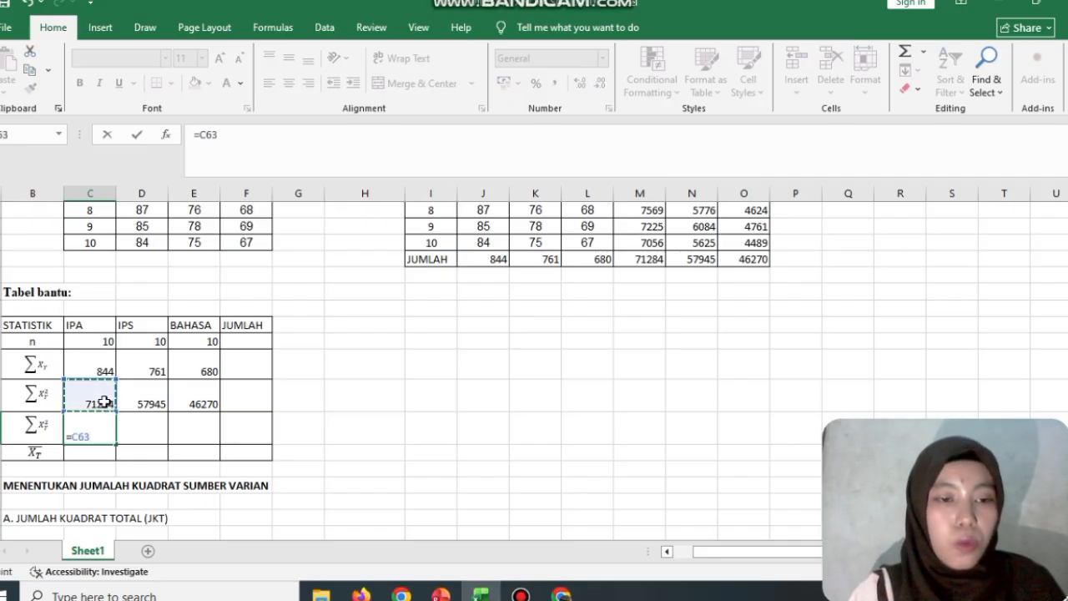
pyautogui.write('-')
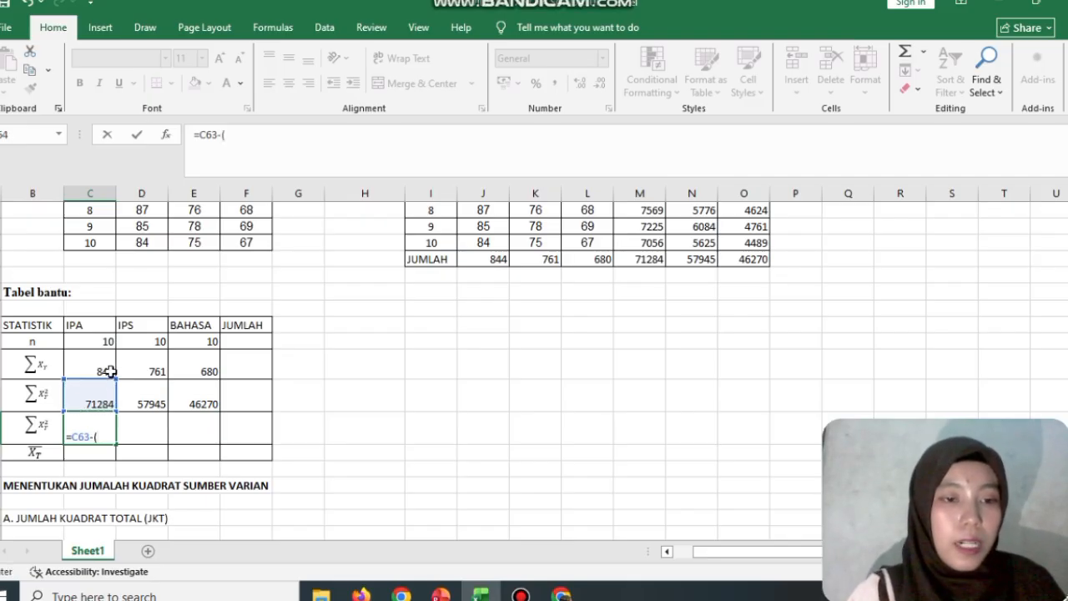
pyautogui.write('(')
pyautogui.click(110, 371)
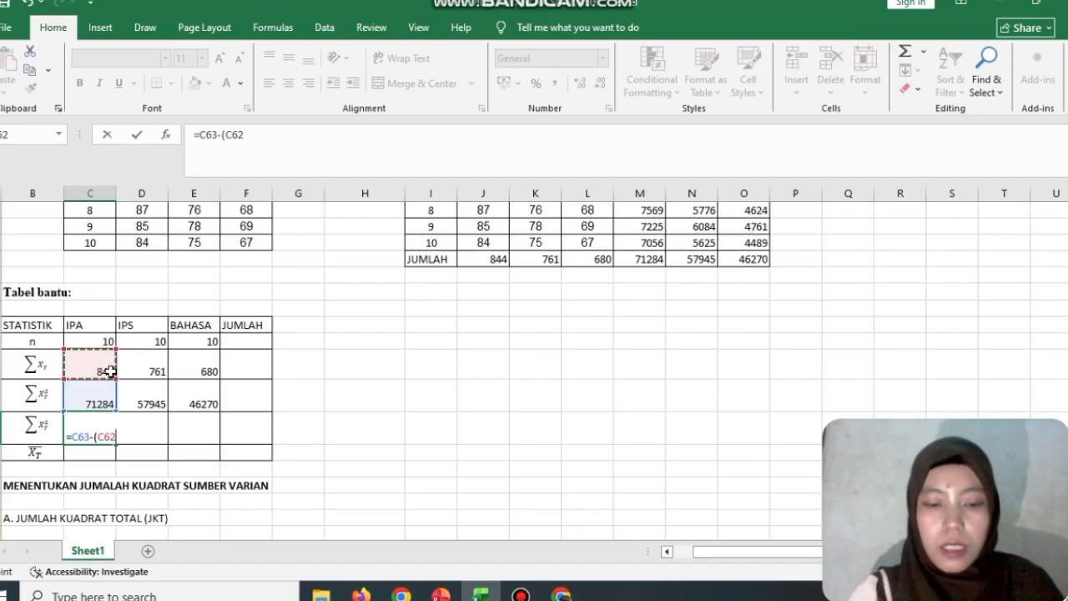
pyautogui.write('^2')
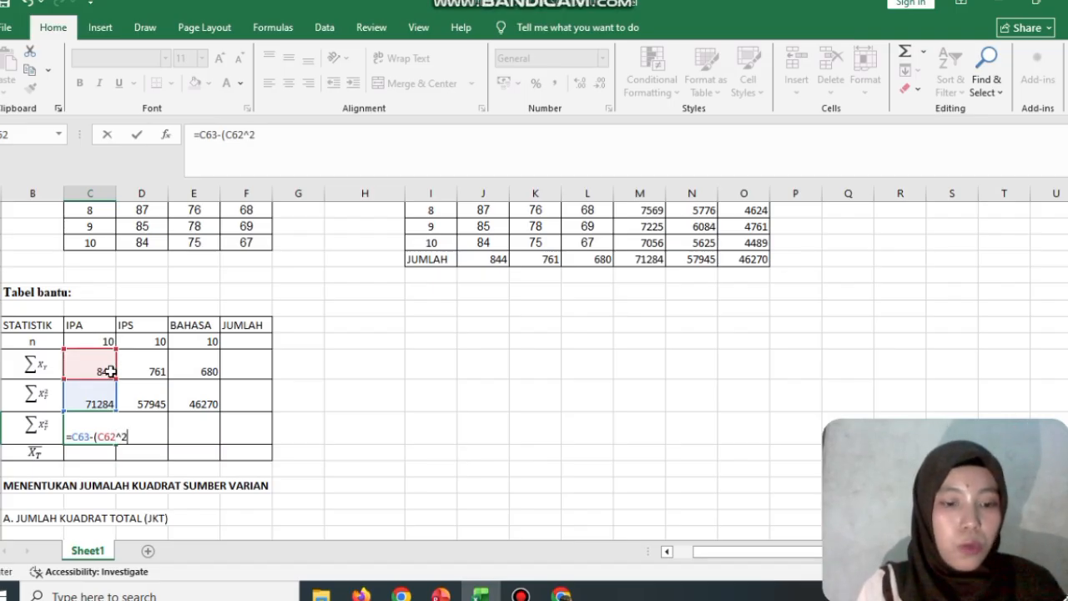
pyautogui.write('/')
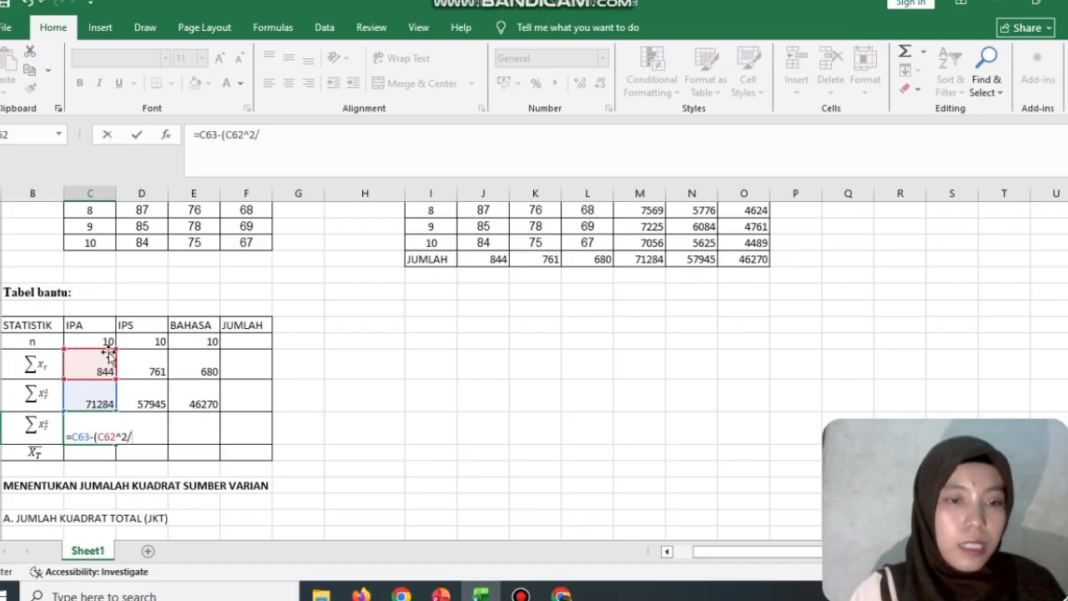
pyautogui.click(107, 342)
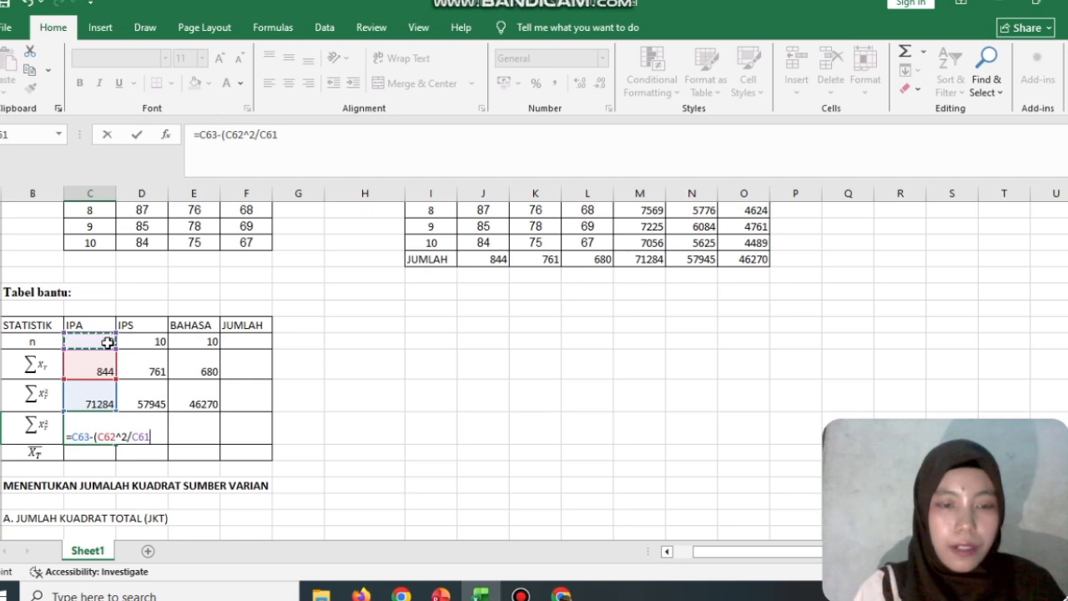
pyautogui.write(')')
pyautogui.press('Return')
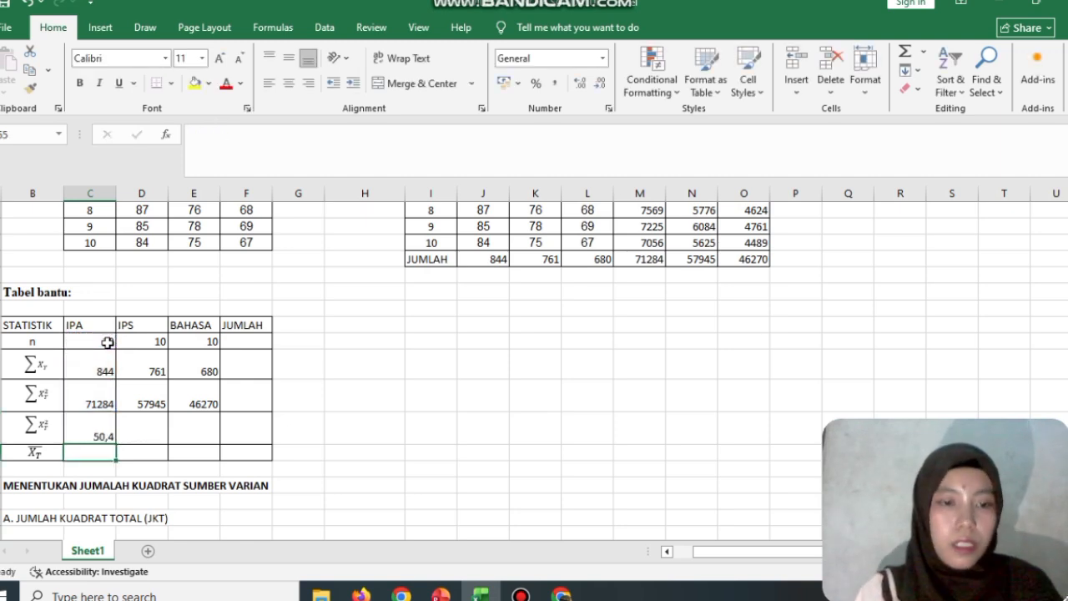
pyautogui.click(107, 434)
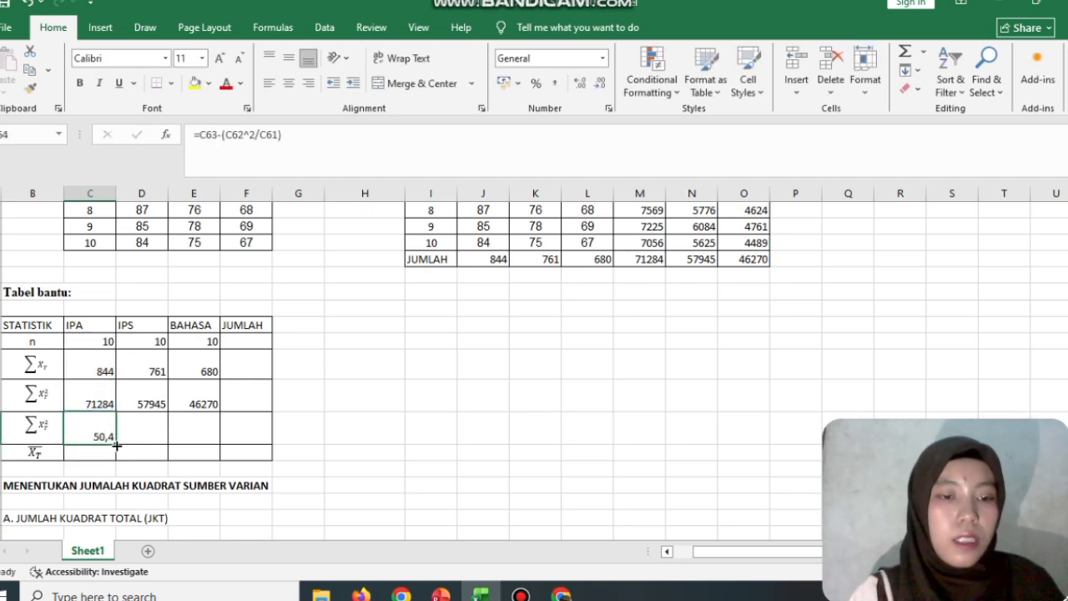
pyautogui.moveTo(117, 446); pyautogui.dragTo(211, 437)
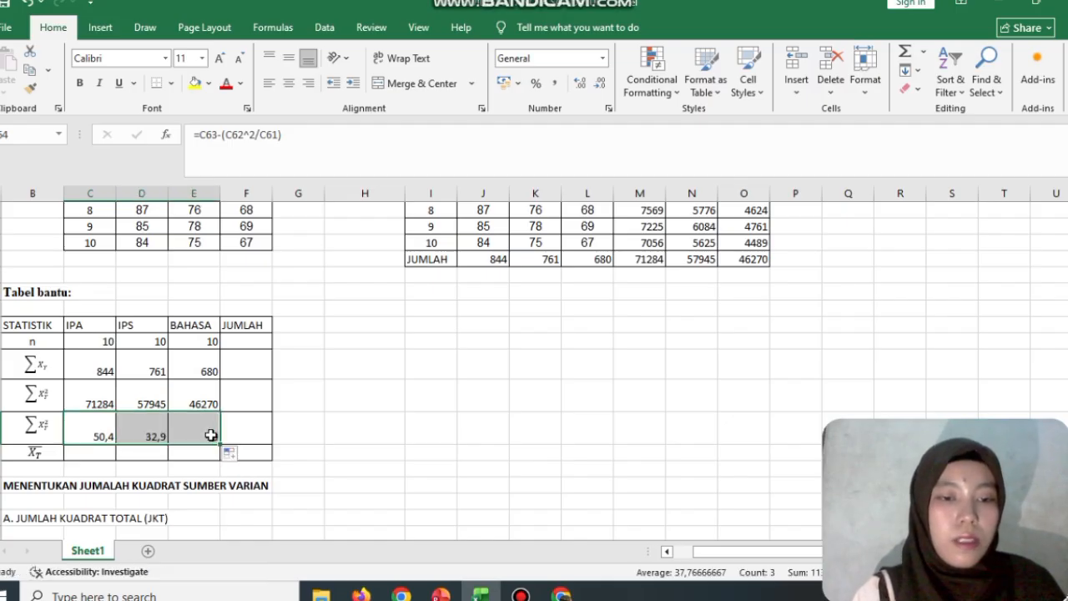
# Compute the mean scores in the X̄ row of Tabel bantu, entering =AVERAGE(J46:J55) under IPA and filling it across to BAHASA
pyautogui.click(89, 452)
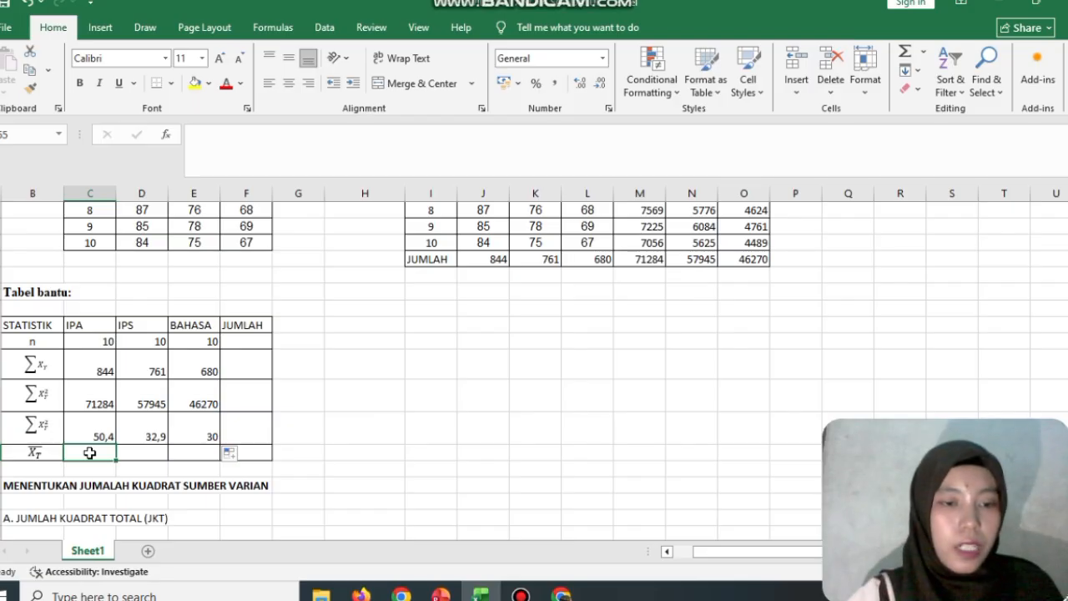
pyautogui.write('=avar')
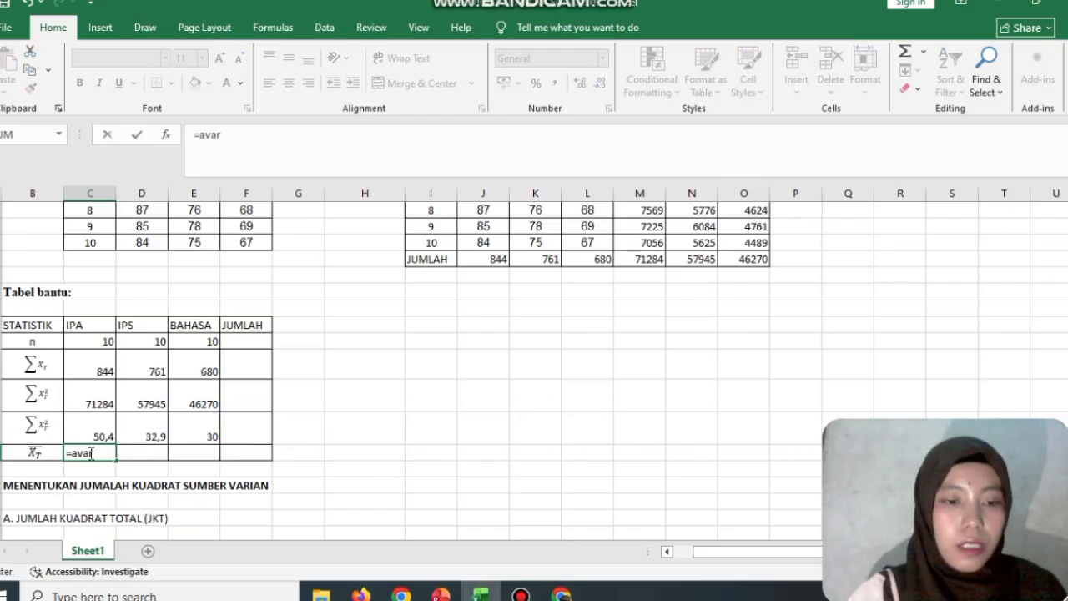
pyautogui.press('BackSpace')
pyautogui.press('BackSpace')
pyautogui.write('er')
pyautogui.press('Tab')
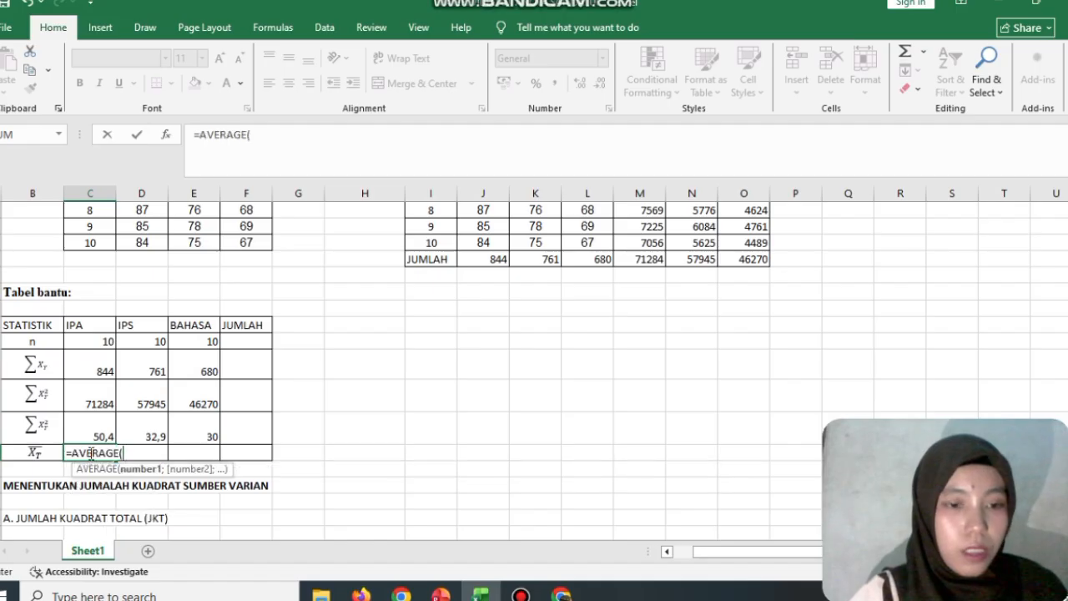
pyautogui.moveTo(1067, 358); pyautogui.dragTo(1067, 357)
pyautogui.moveTo(489, 260); pyautogui.dragTo(484, 405)
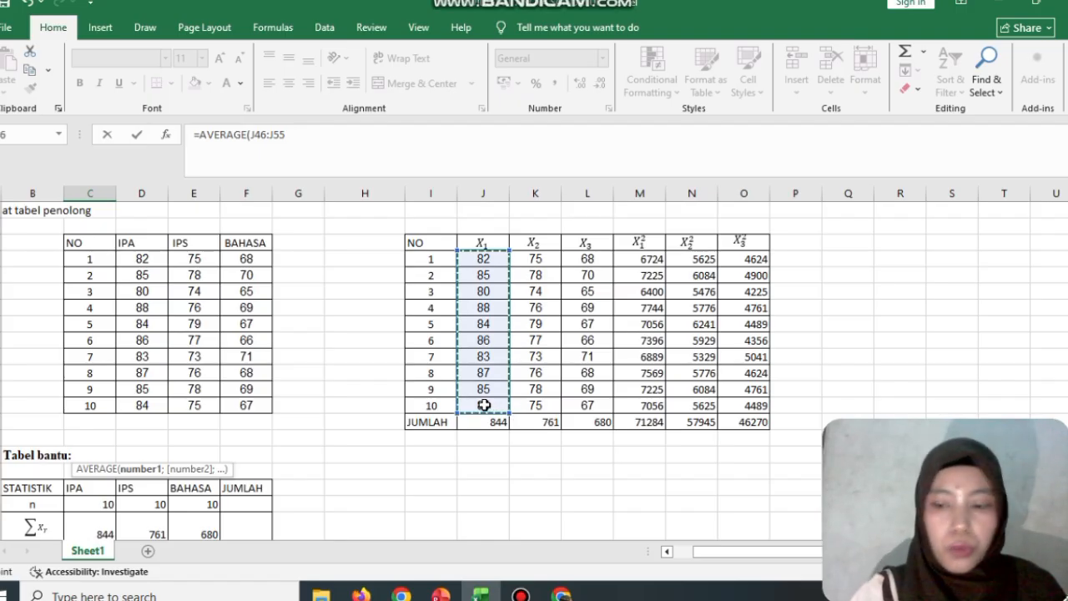
pyautogui.press('Return')
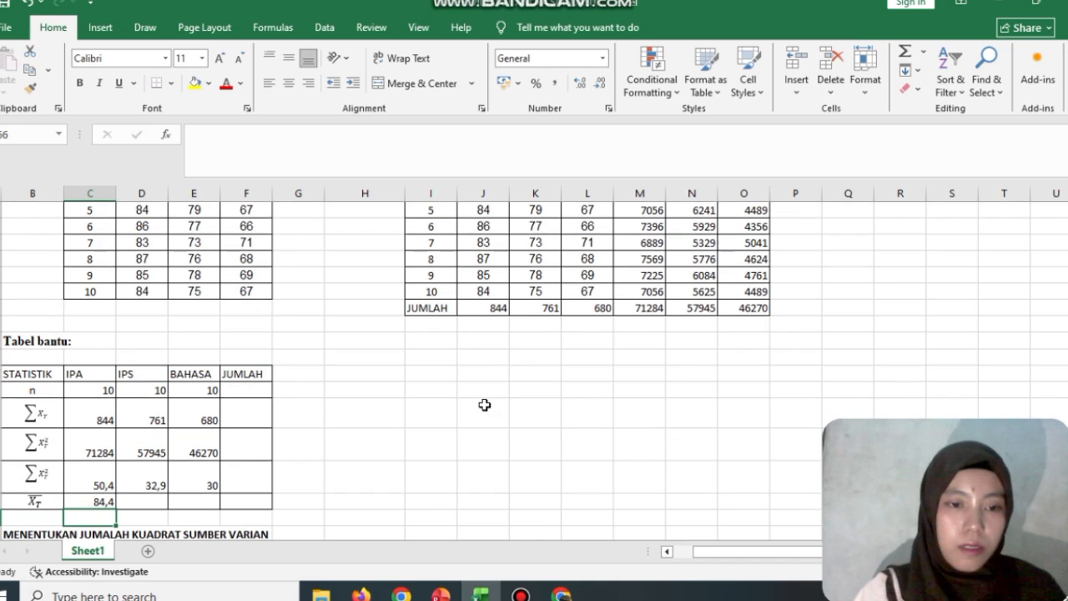
pyautogui.click(106, 500)
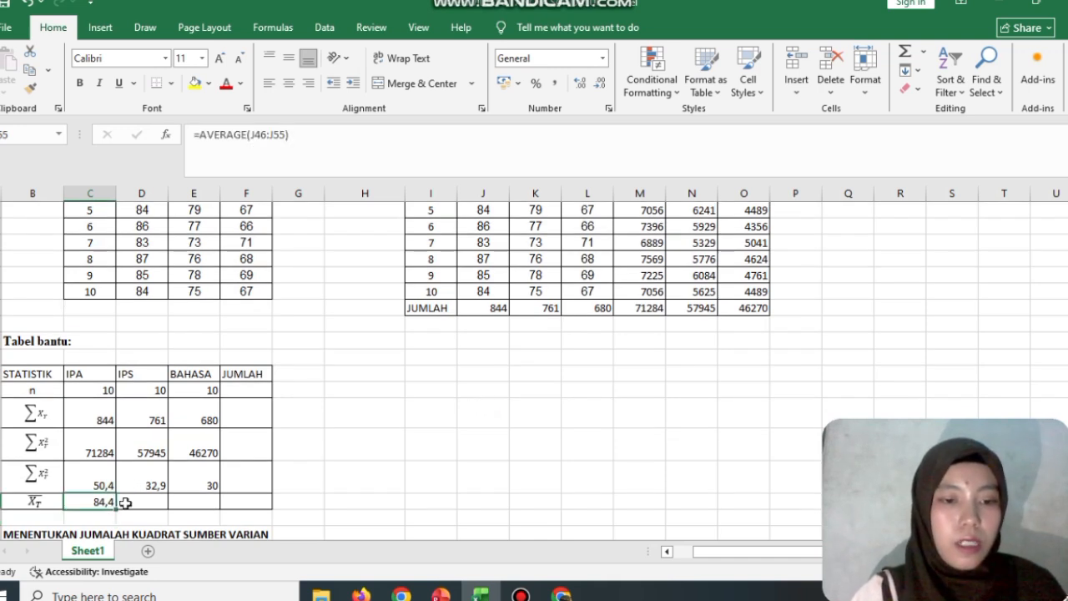
pyautogui.moveTo(116, 508); pyautogui.dragTo(214, 509)
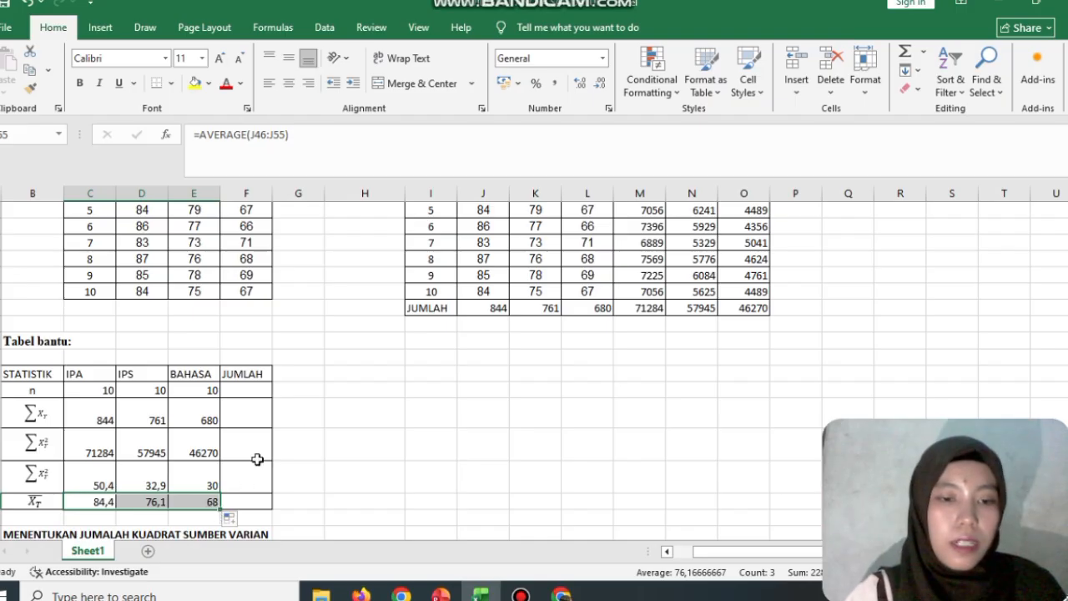
pyautogui.doubleClick(203, 486)
pyautogui.click(242, 390)
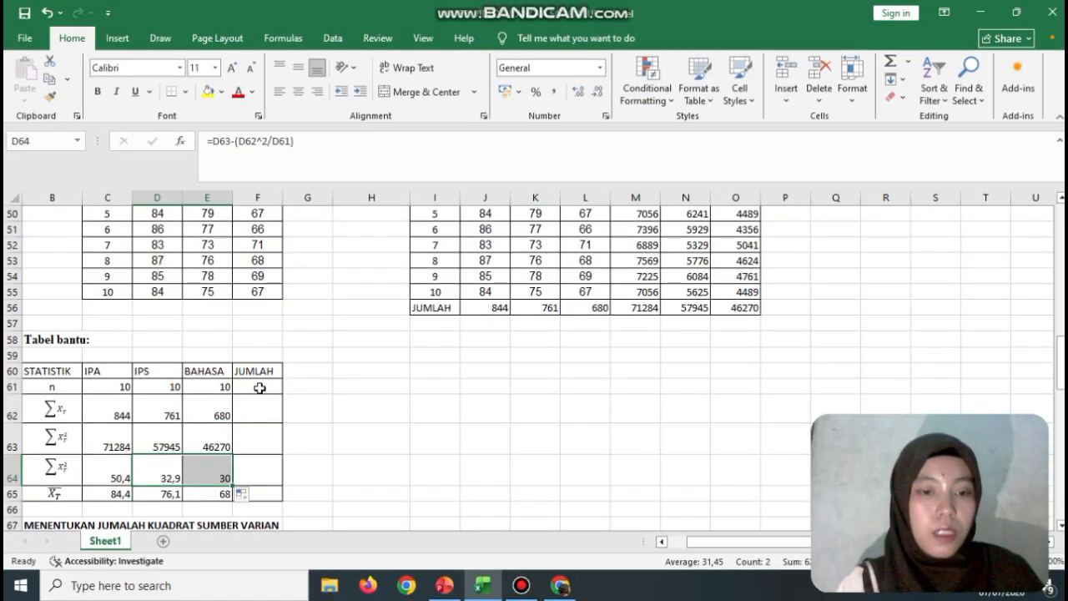
pyautogui.click(260, 388)
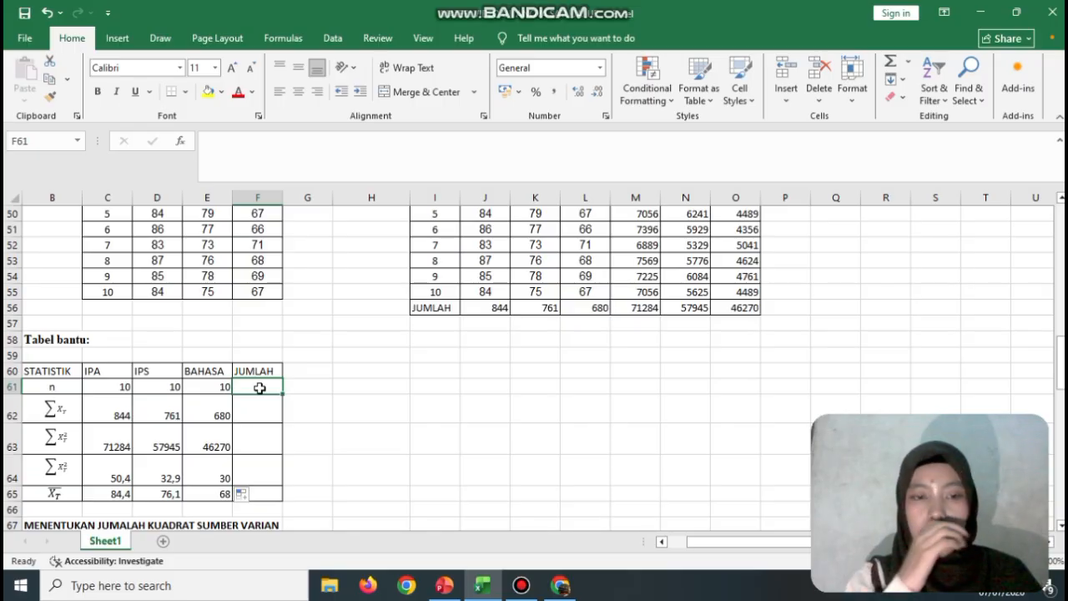
pyautogui.write('=sujm')
pyautogui.press('Tab')
pyautogui.press('BackSpace')
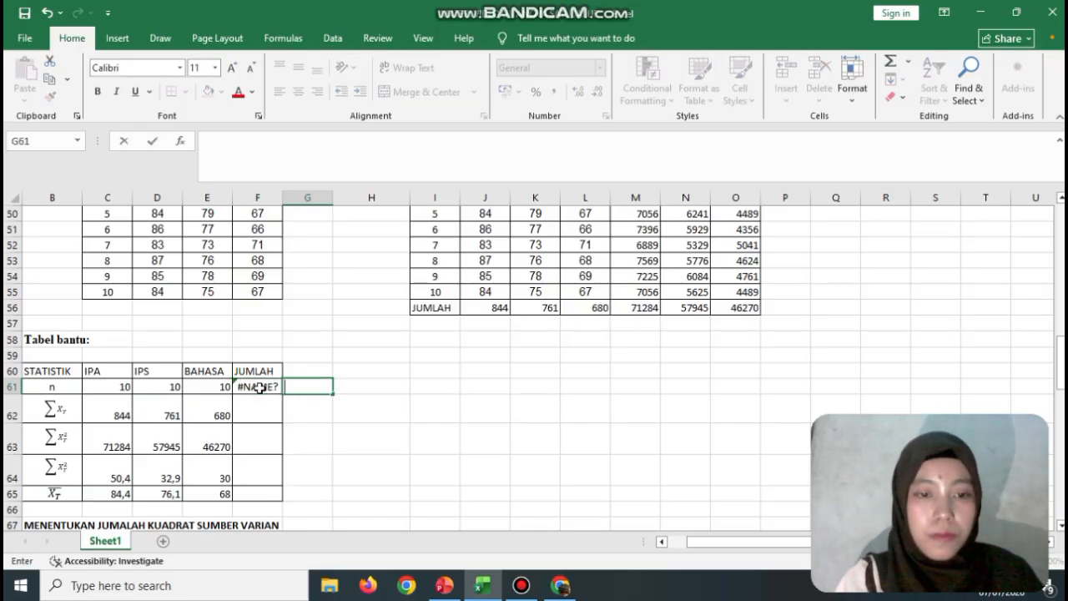
# Fill the JUMLAH column of Tabel bantu, entering =SUM(C61:E61) in the n row and copying it down to the X̄ row
pyautogui.click(278, 386)
pyautogui.press('BackSpace')
pyautogui.write('=sum')
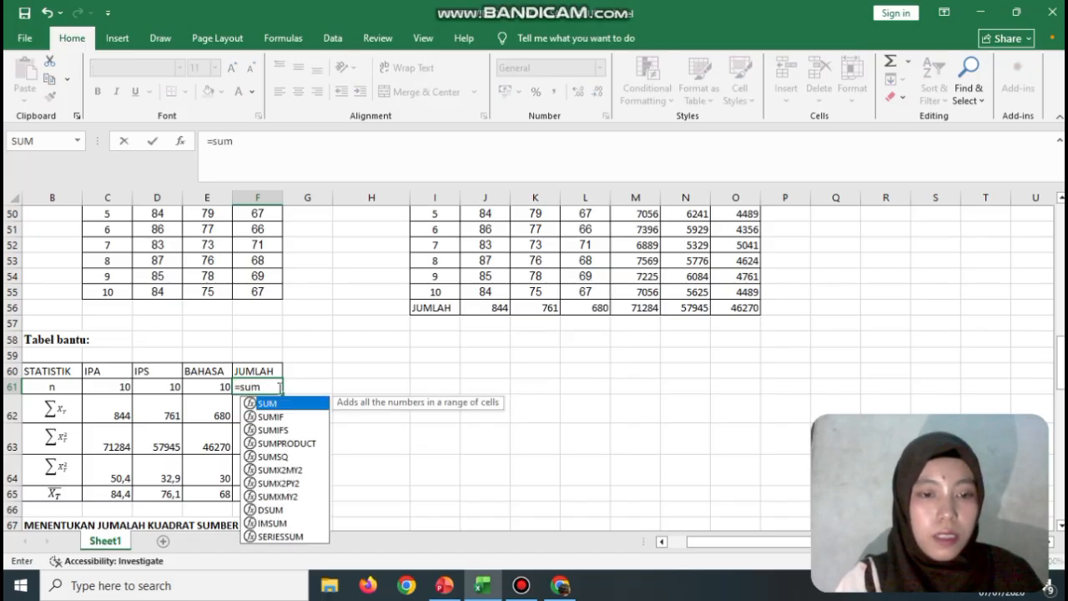
pyautogui.press('Tab')
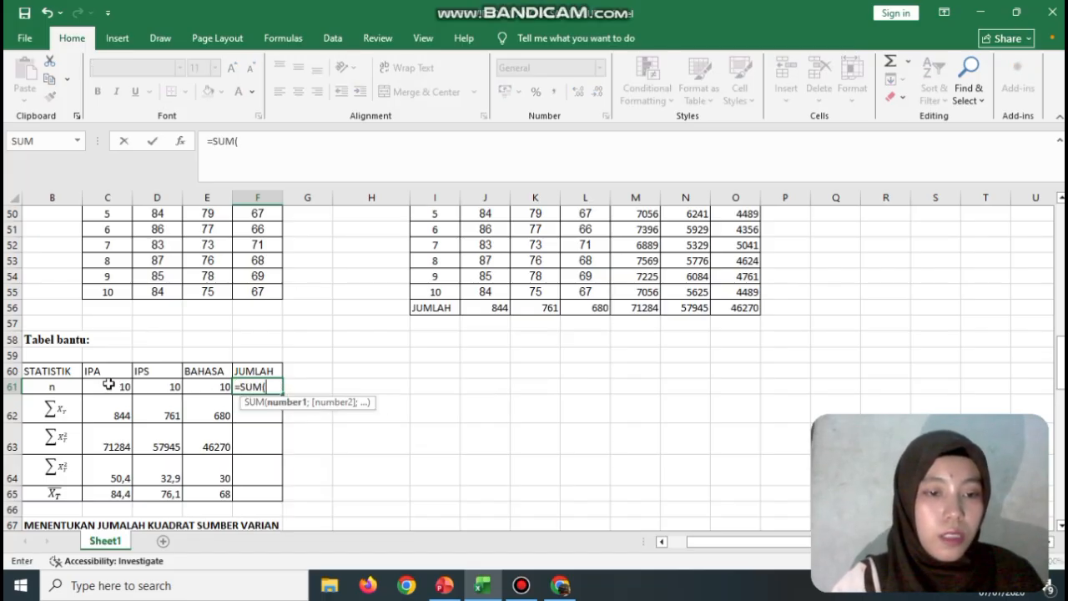
pyautogui.moveTo(109, 389); pyautogui.dragTo(204, 385)
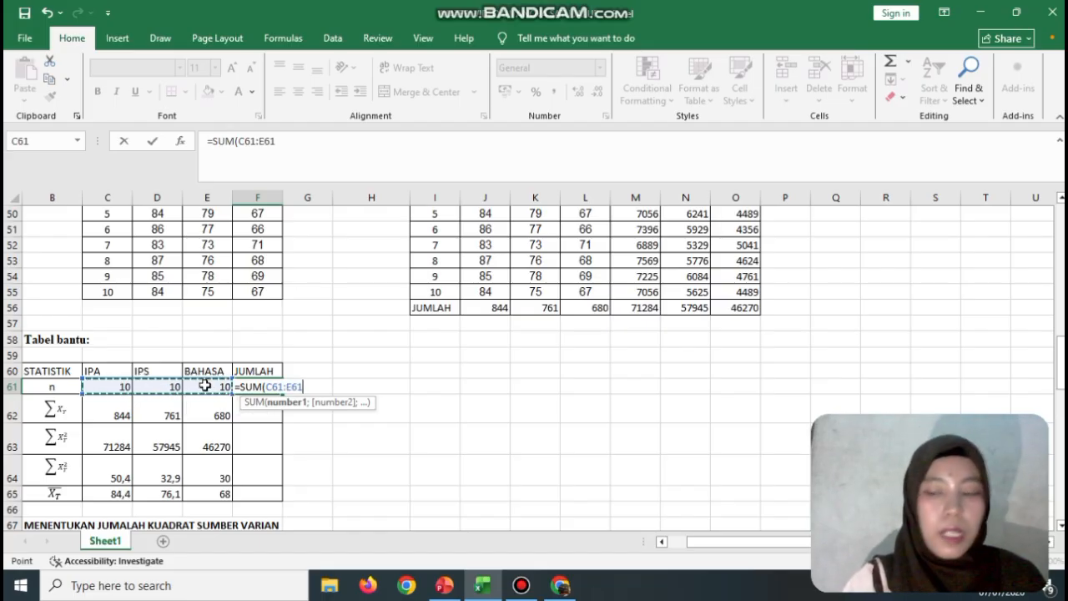
pyautogui.press('Return')
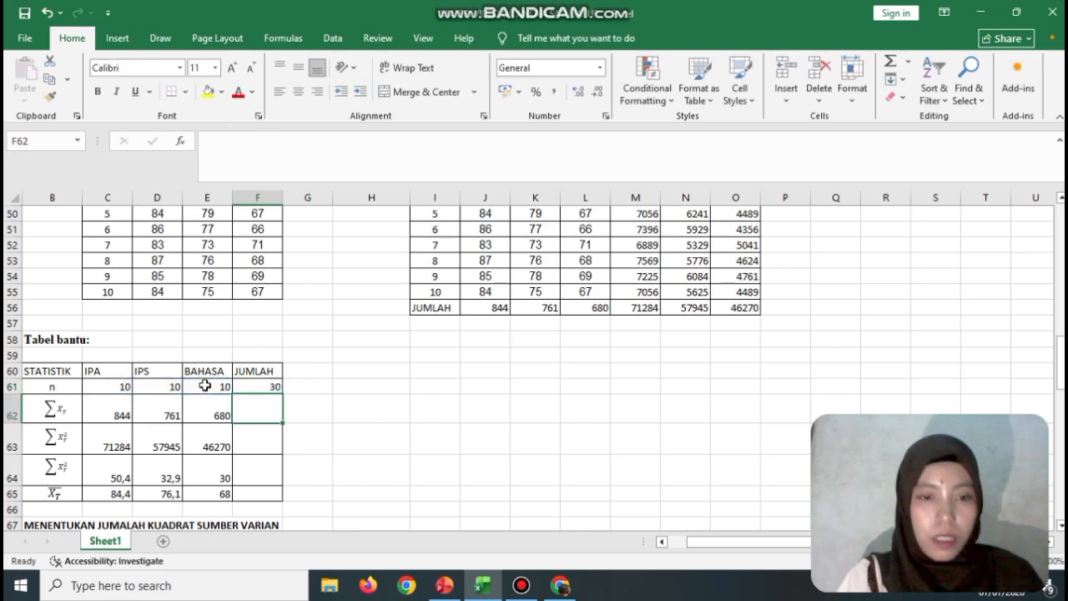
pyautogui.click(253, 390)
pyautogui.moveTo(281, 394); pyautogui.dragTo(277, 500)
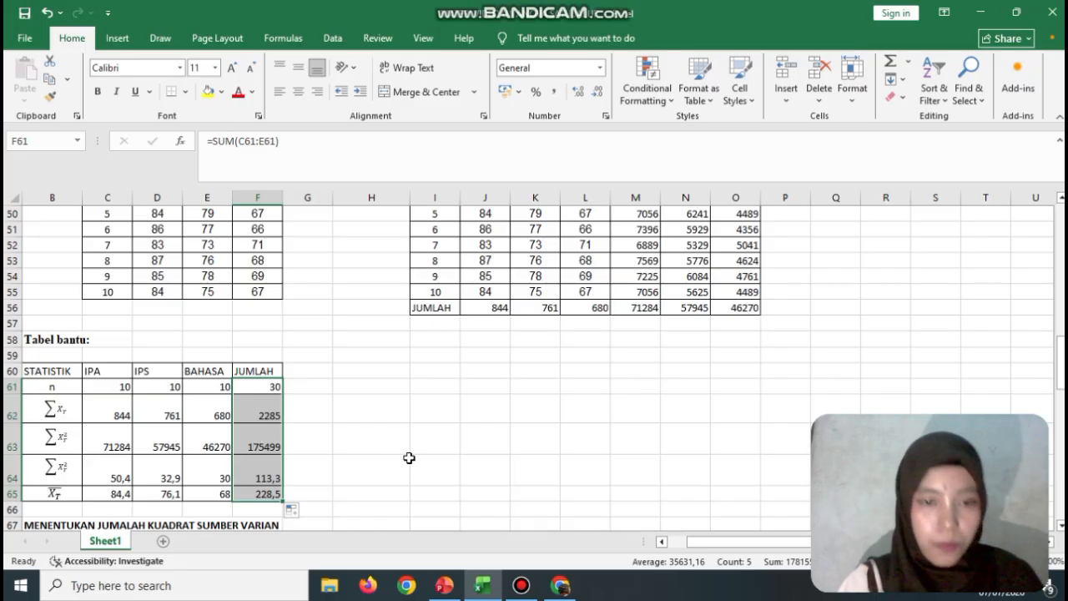
# Calculate the total sum of squares (JKT) in cell D71 with the formula =F63-F62^2/F61
pyautogui.moveTo(1061, 368); pyautogui.dragTo(1062, 400)
pyautogui.click(157, 421)
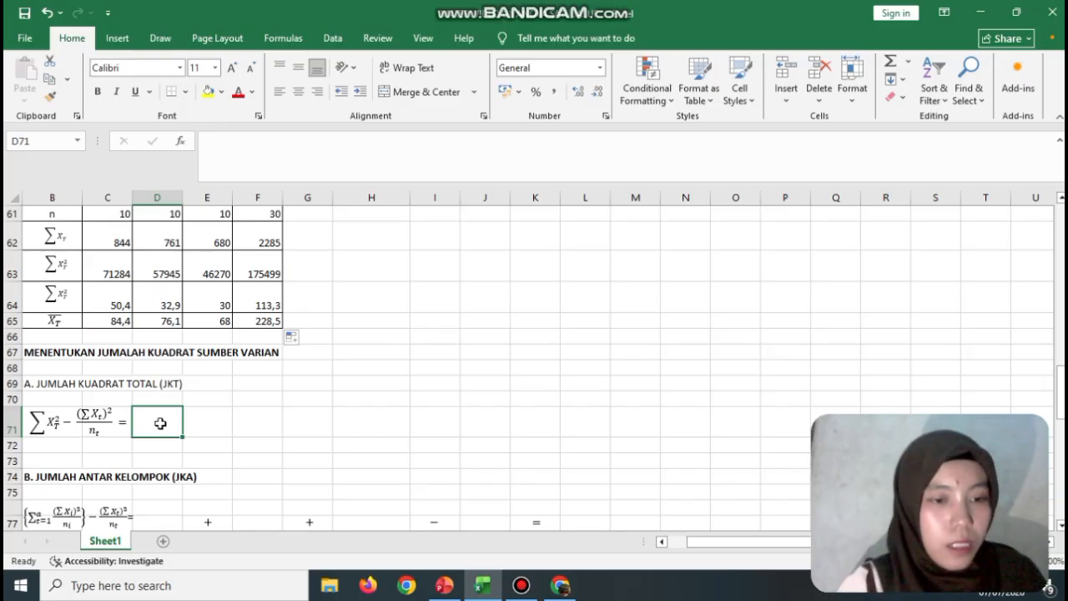
pyautogui.click(263, 271)
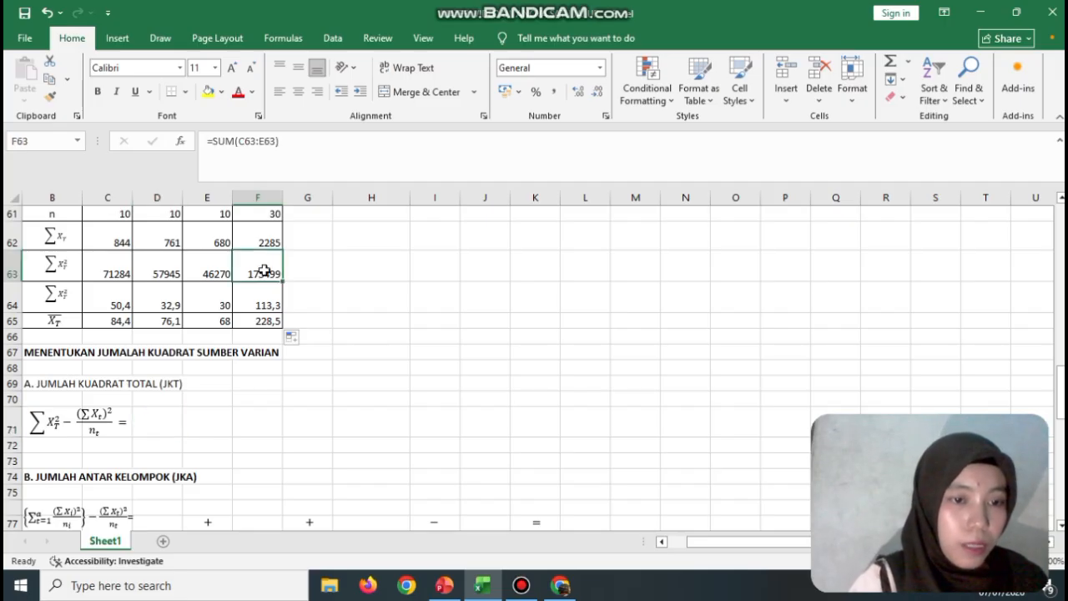
pyautogui.click(165, 430)
pyautogui.write('=')
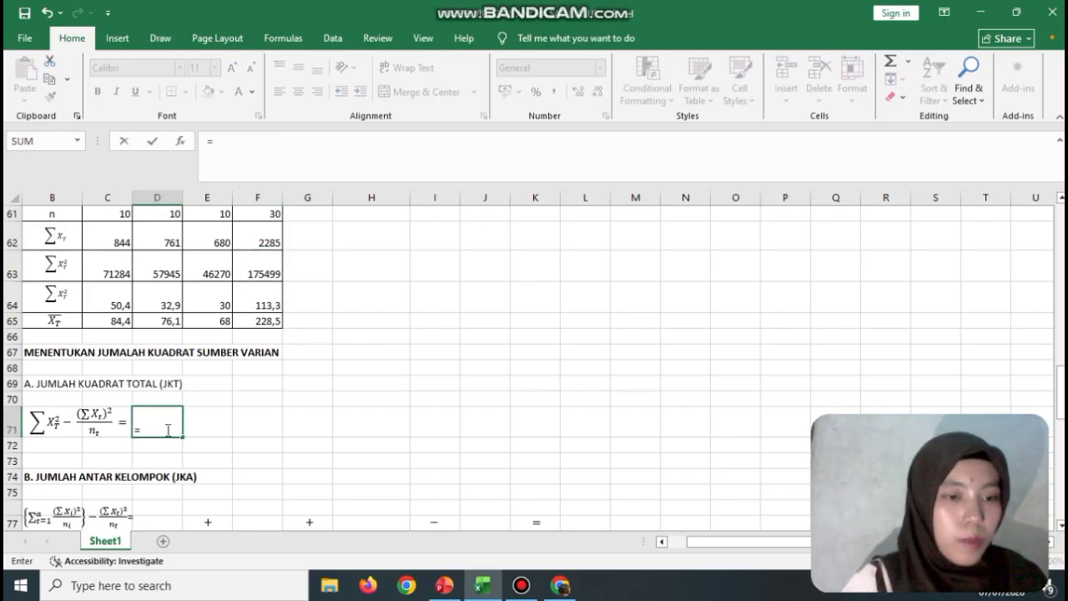
pyautogui.click(253, 272)
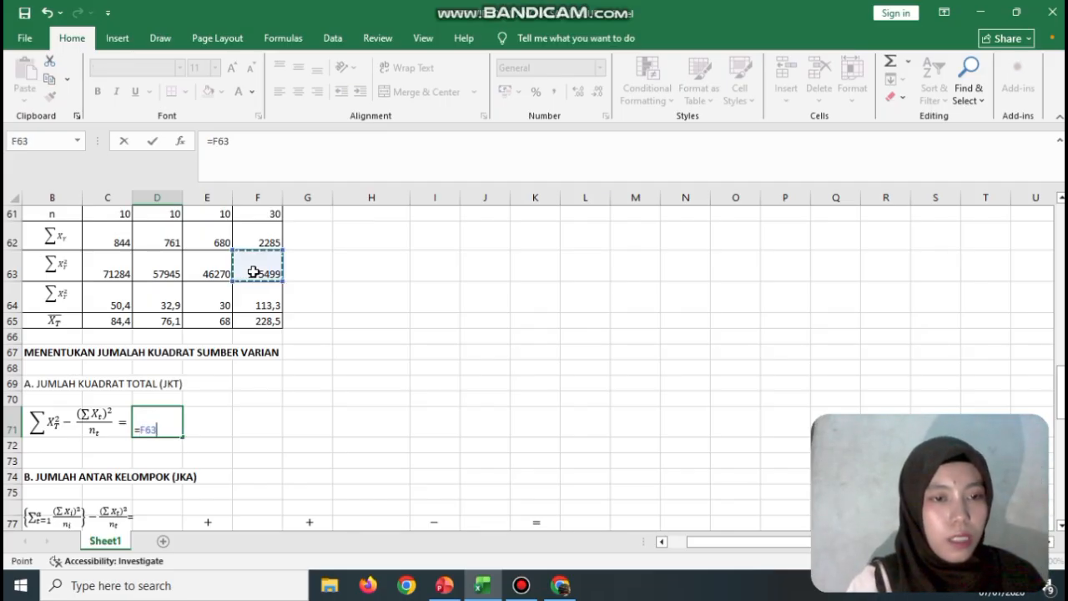
pyautogui.write('-')
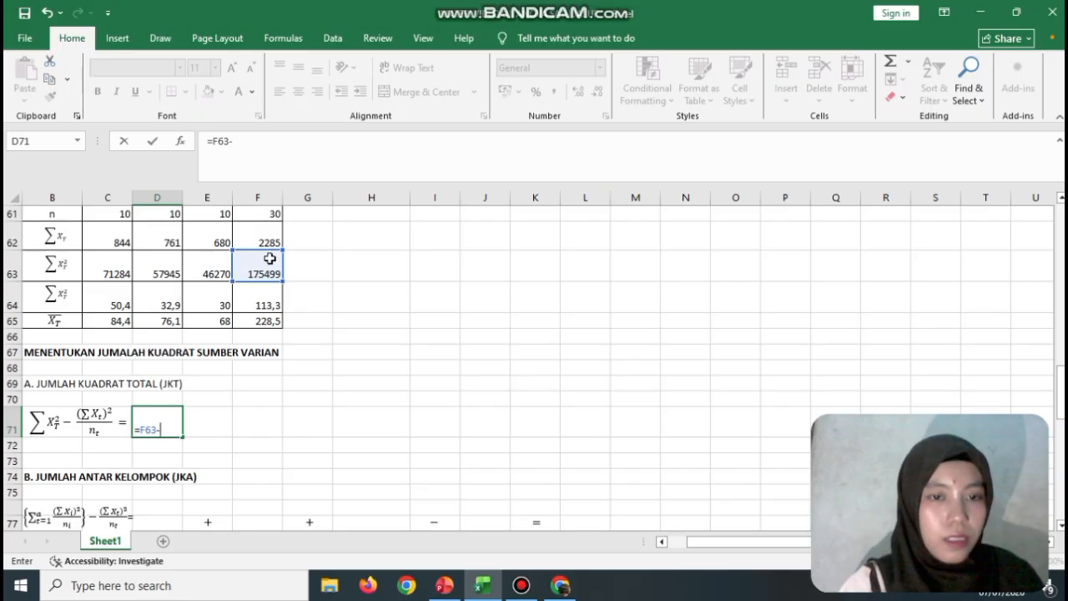
pyautogui.click(272, 238)
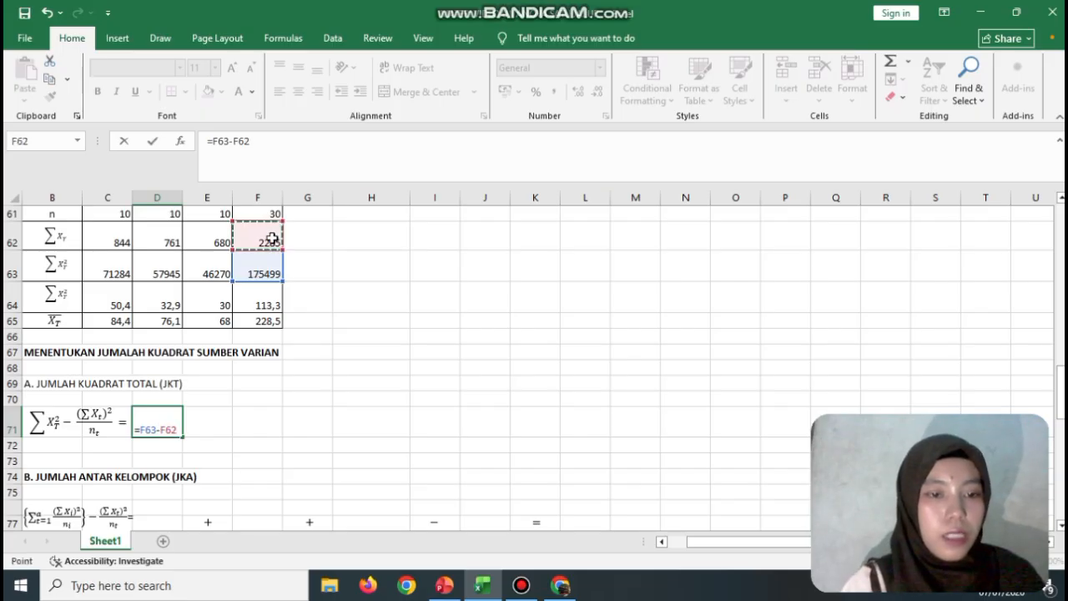
pyautogui.write('^2/')
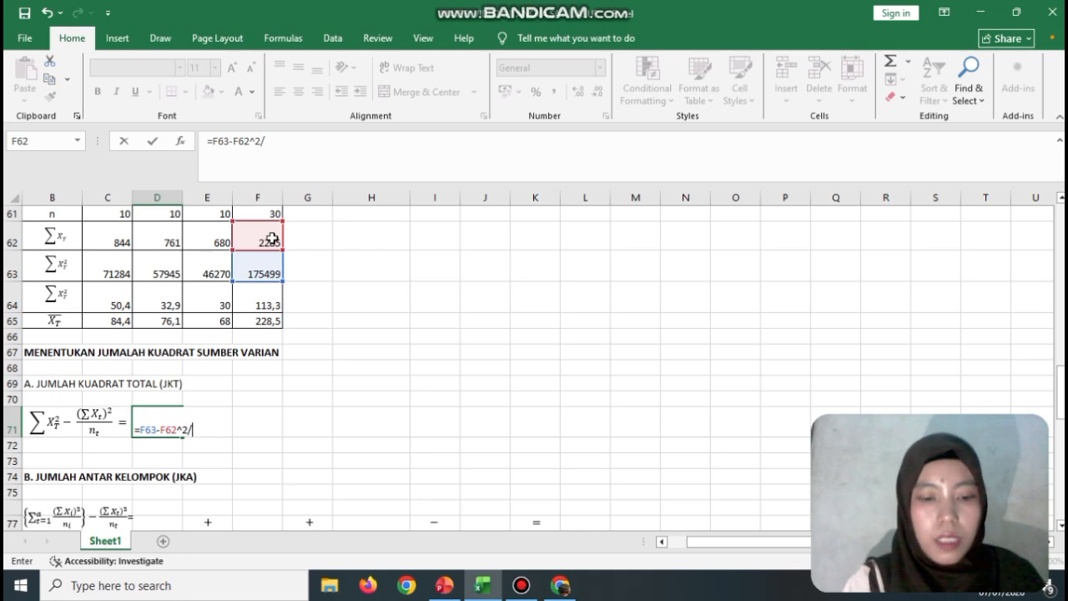
pyautogui.click(251, 214)
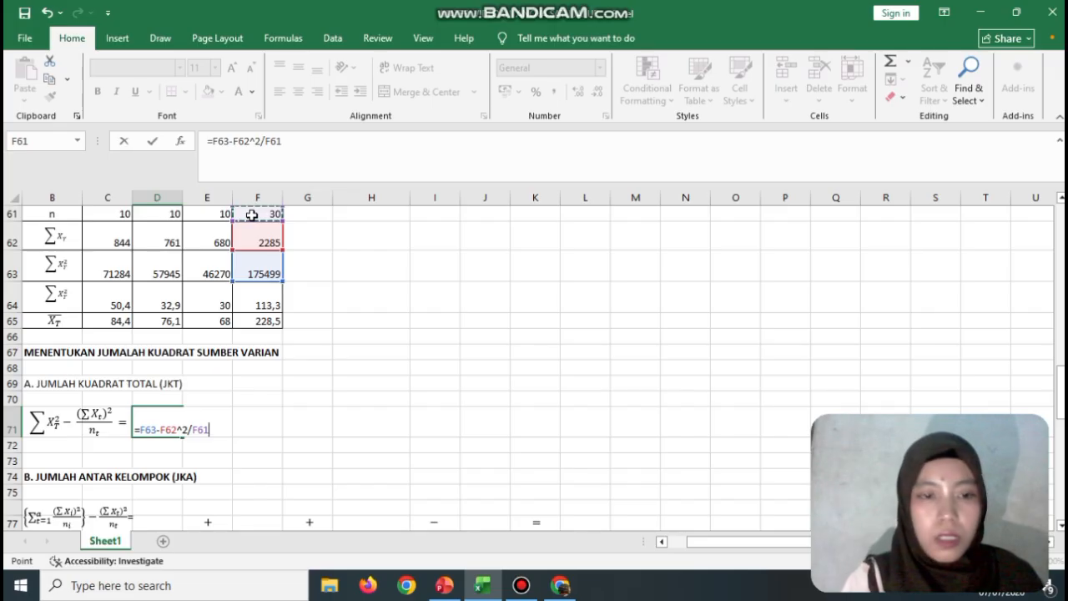
pyautogui.press('Return')
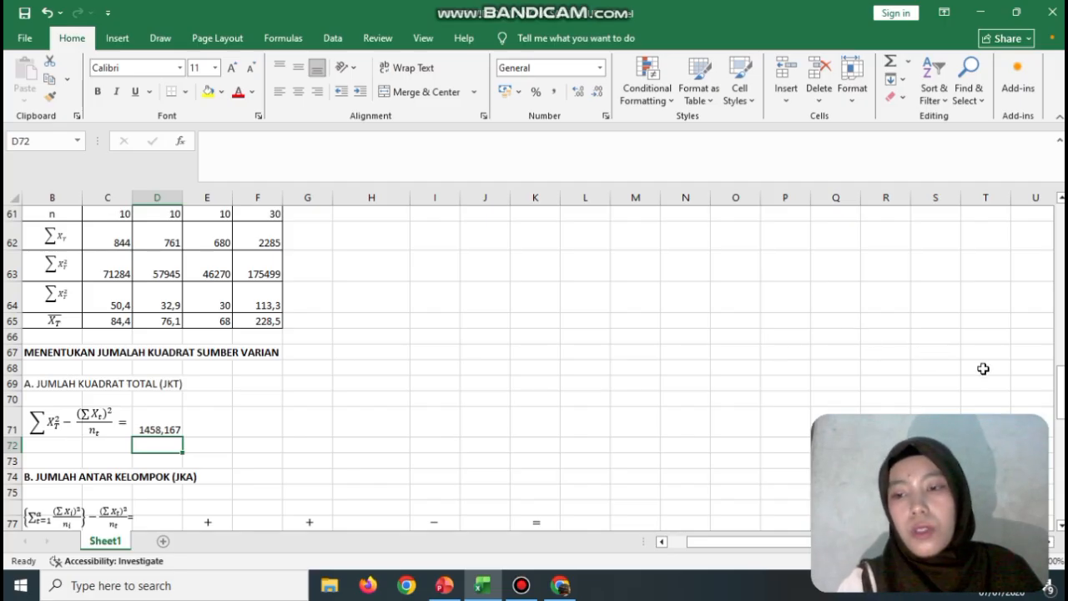
# Make the heading "A. JUMLAH KUADRAT TOTAL (JKT)" in cell B69 bold
pyautogui.moveTo(1061, 409); pyautogui.dragTo(1061, 414)
pyautogui.click(140, 277)
pyautogui.click(31, 277)
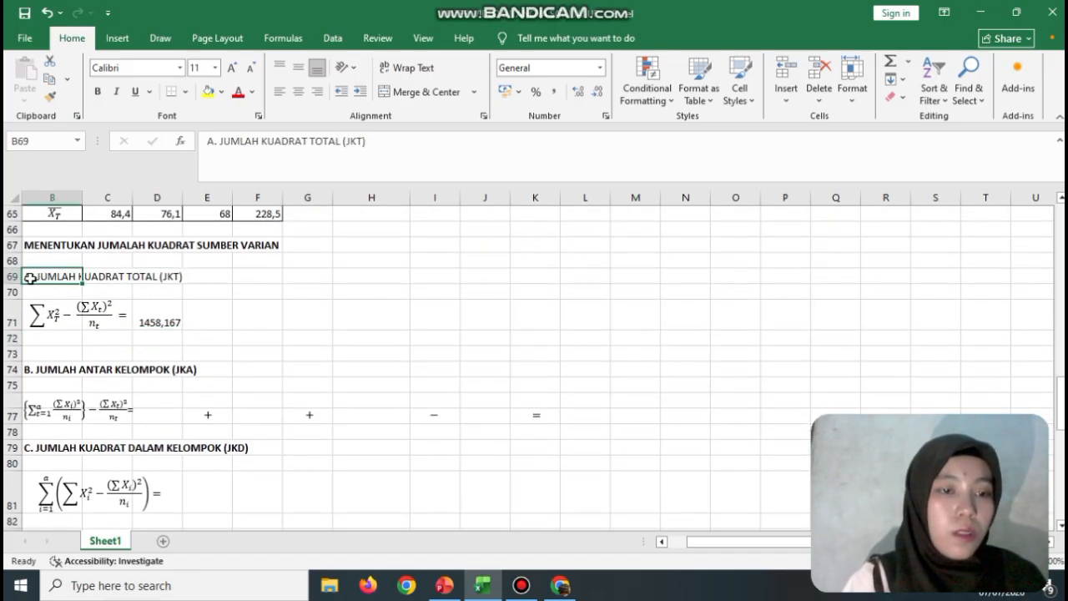
pyautogui.click(210, 142)
pyautogui.moveTo(210, 142); pyautogui.dragTo(370, 143)
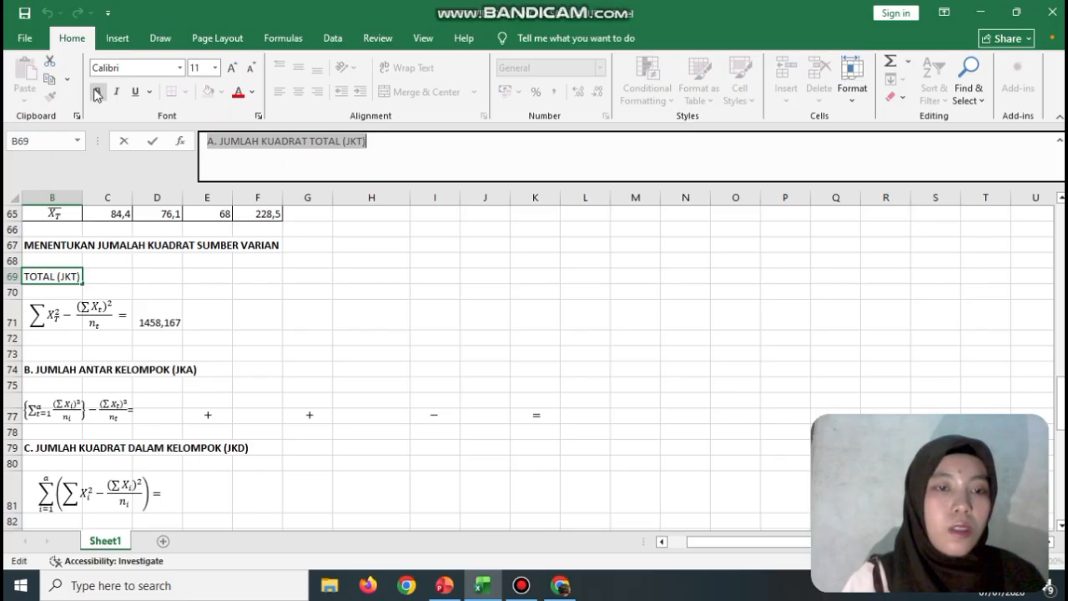
pyautogui.click(185, 454)
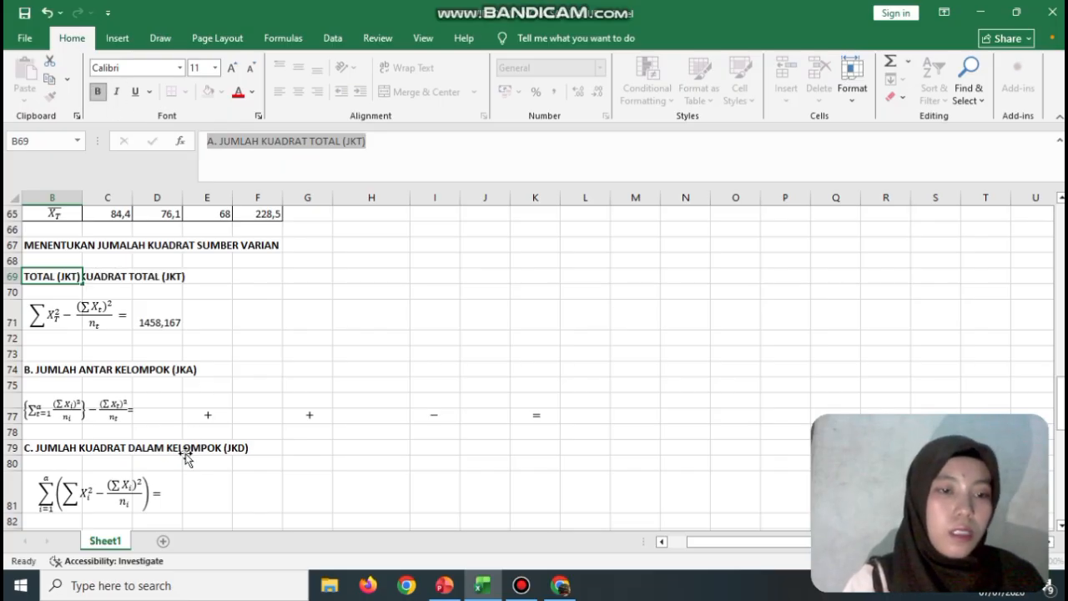
pyautogui.click(134, 361)
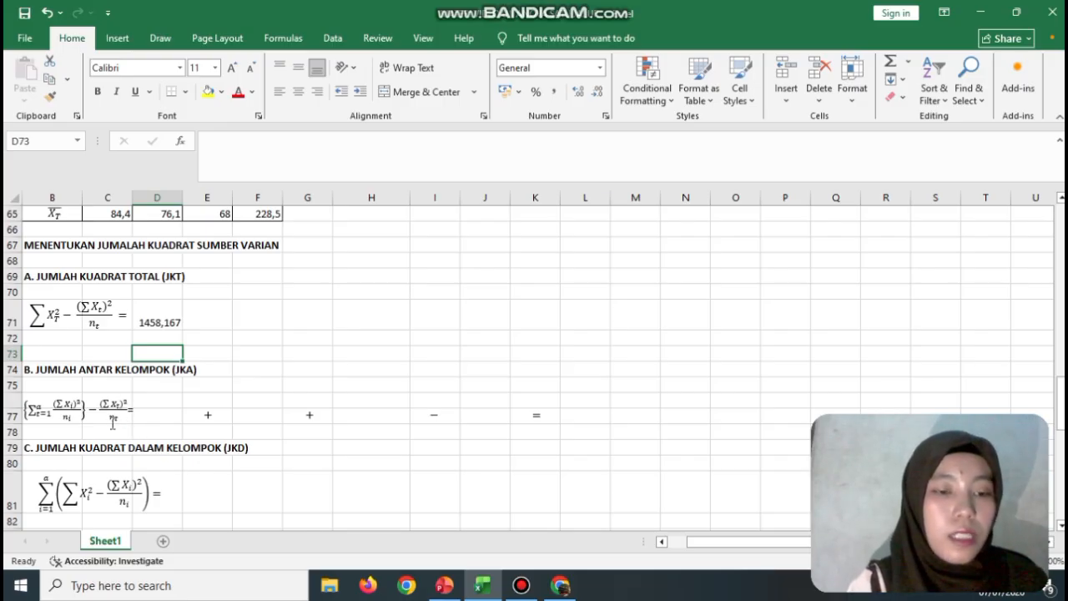
pyautogui.click(167, 415)
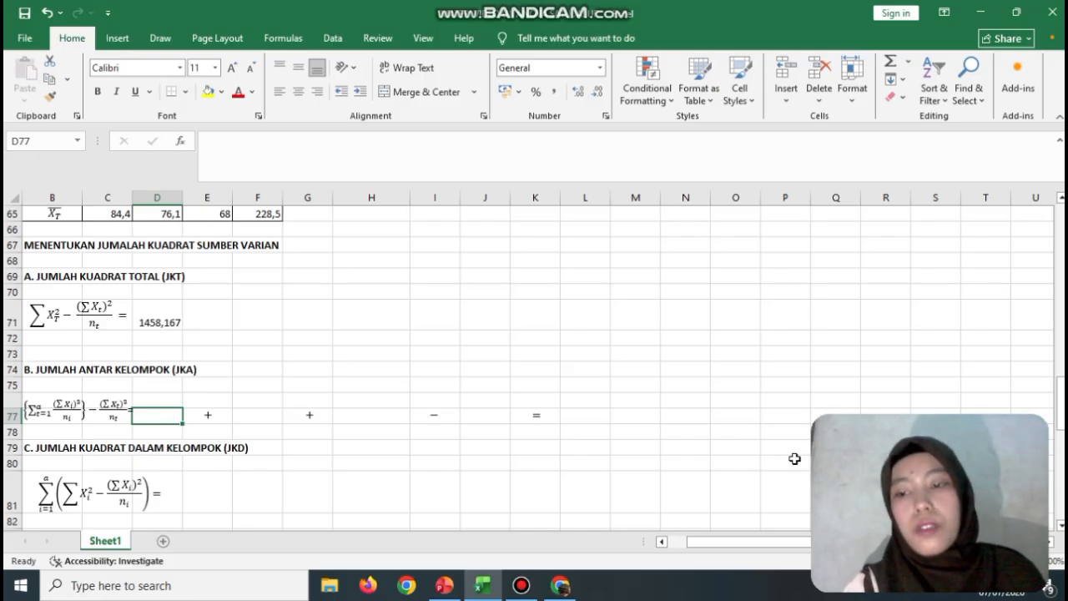
pyautogui.scroll(1, 1049, 429)
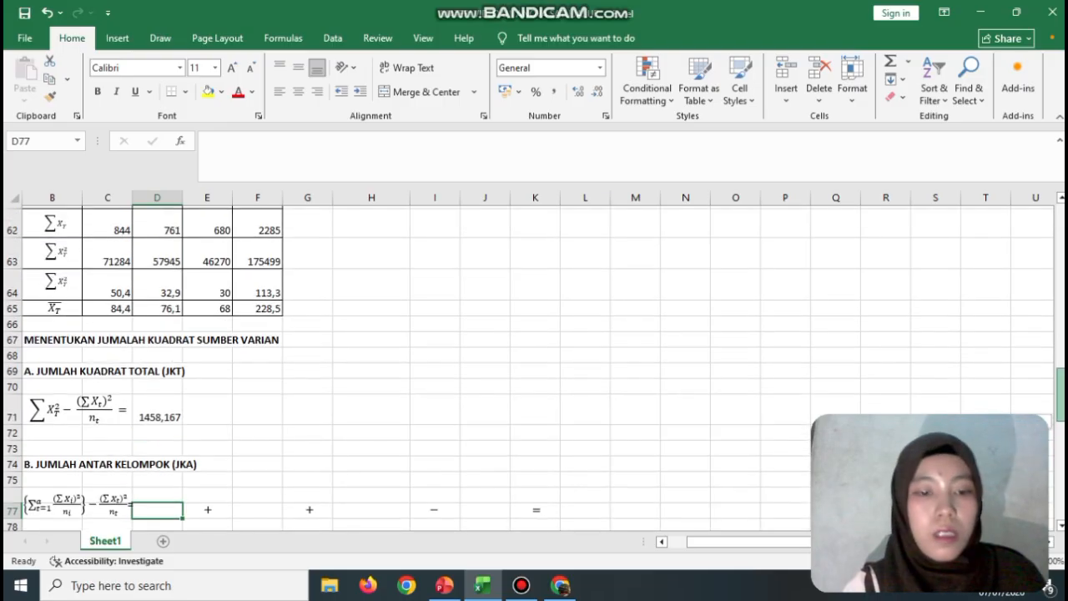
pyautogui.scroll(-1, 1050, 429)
pyautogui.scroll(2, 1049, 429)
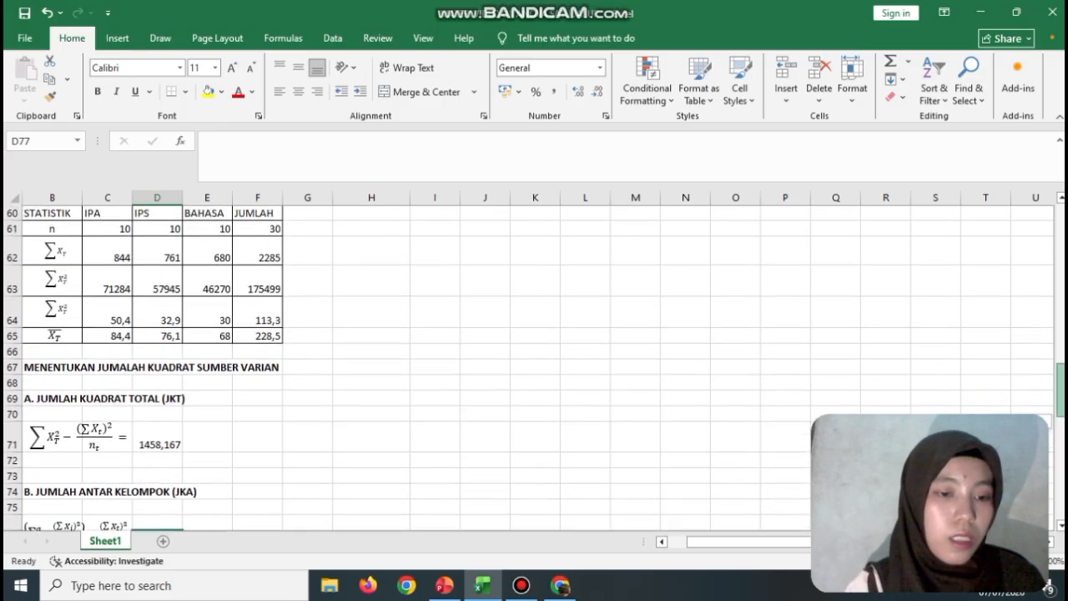
pyautogui.scroll(-1, 1050, 429)
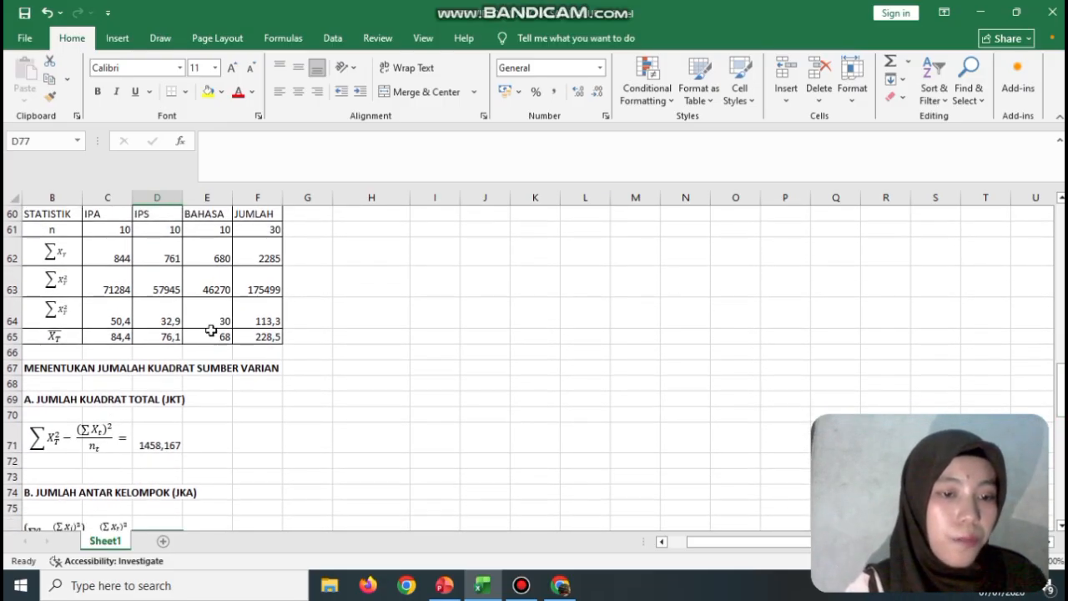
pyautogui.click(119, 250)
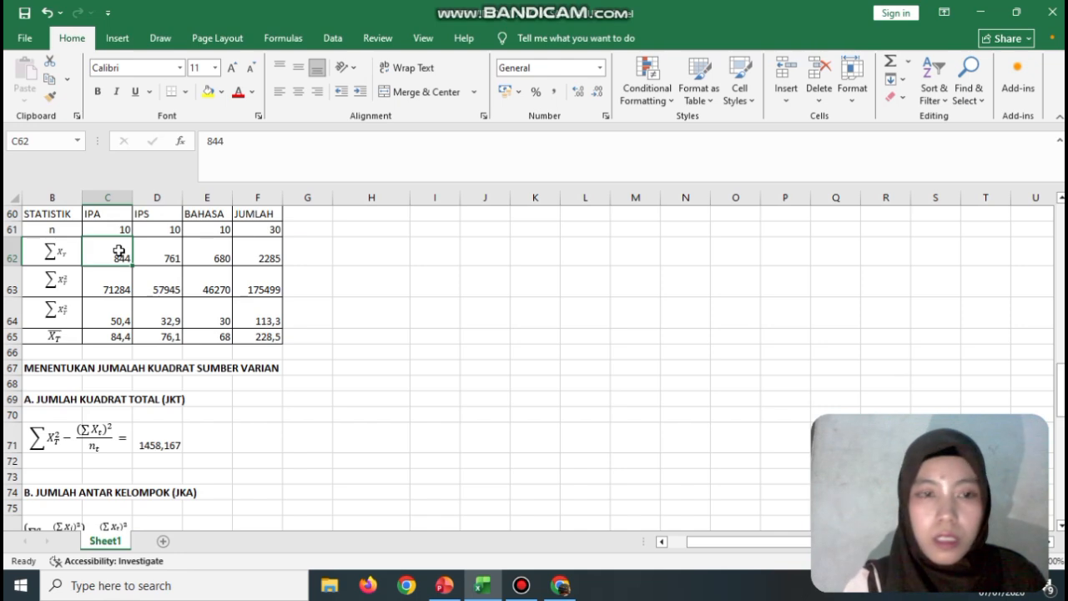
pyautogui.click(226, 143)
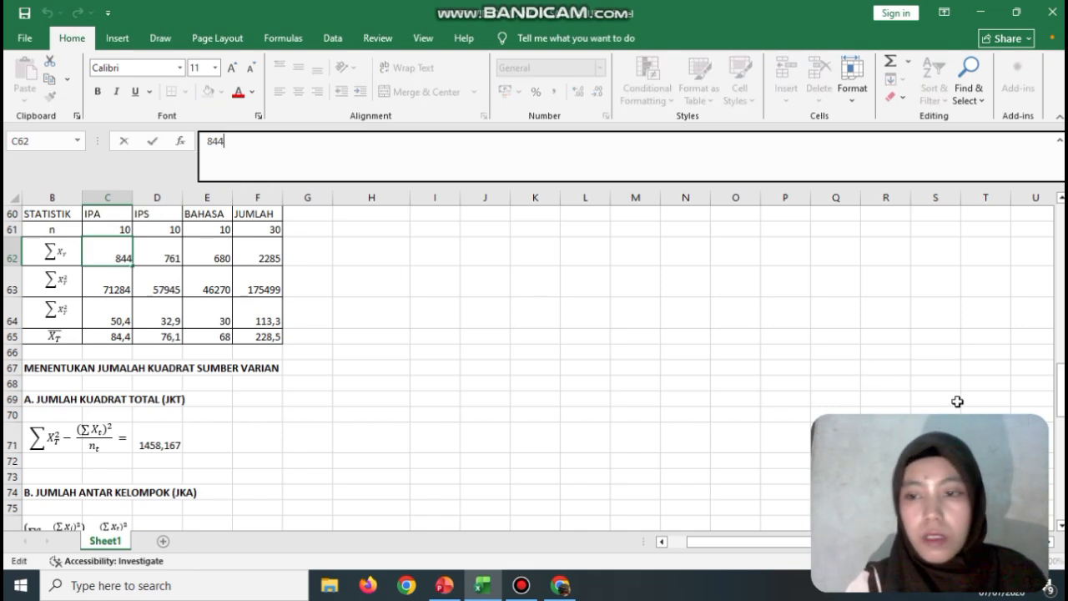
pyautogui.scroll(-3, 445, 441)
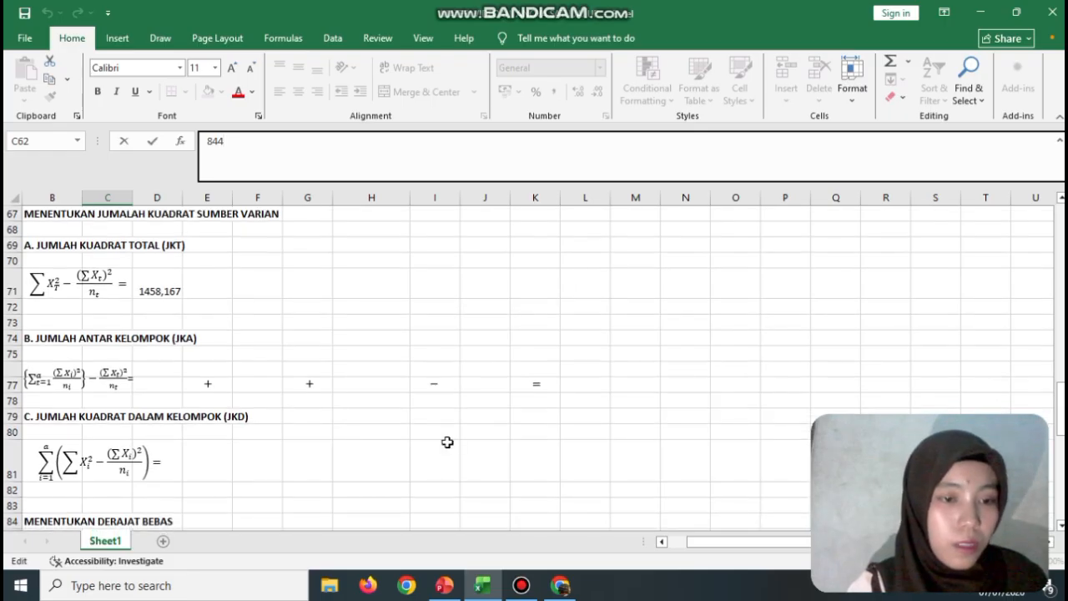
# Calculate the IPA term of the JKA in cell D77 with the formula =C62^2/C61
pyautogui.click(162, 383)
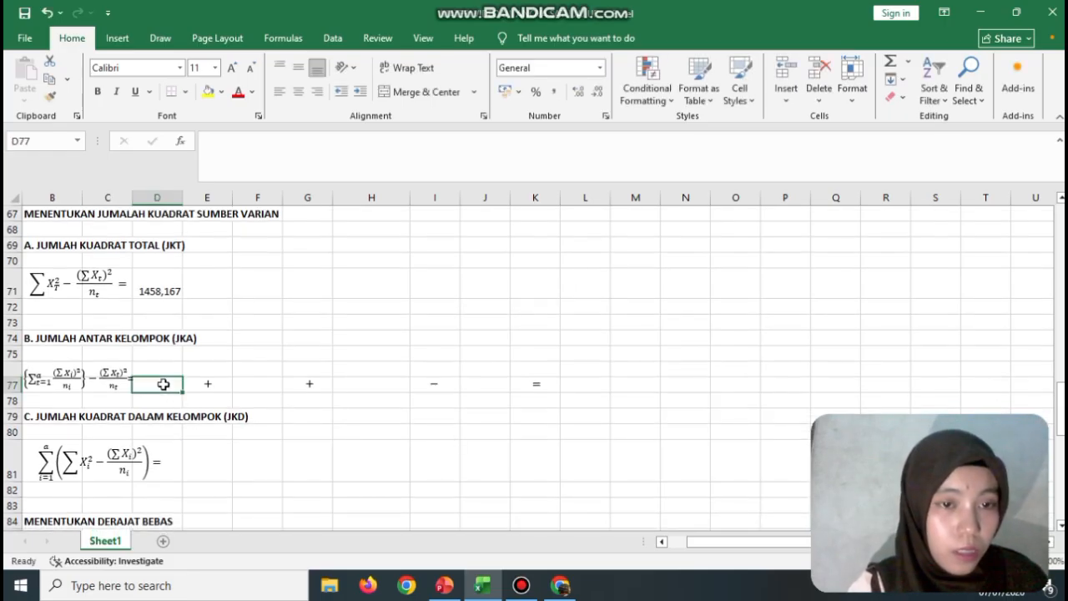
pyautogui.write('=')
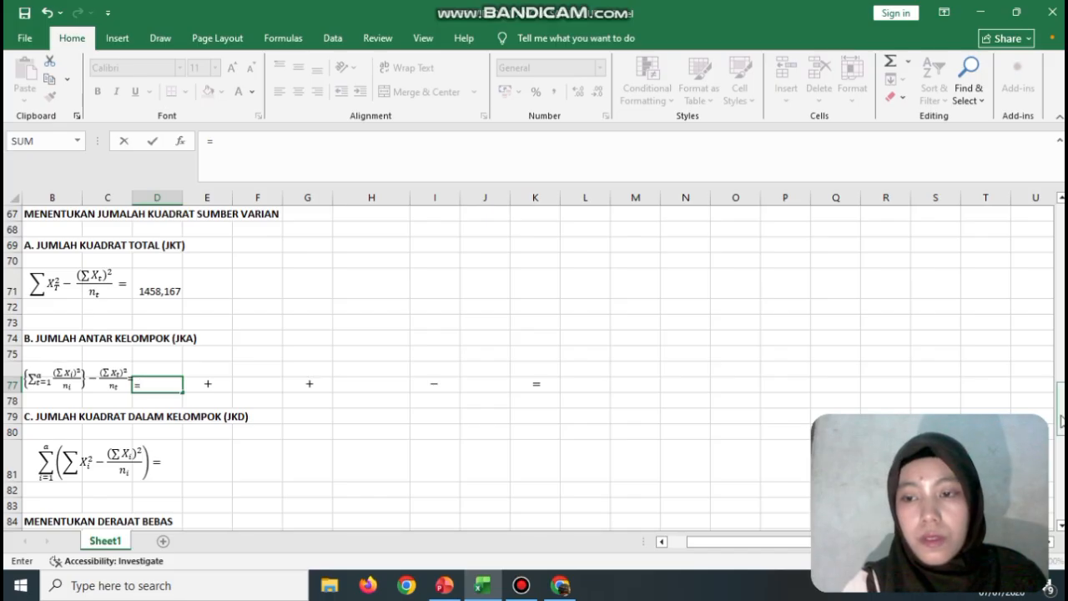
pyautogui.scroll(3, 657, 357)
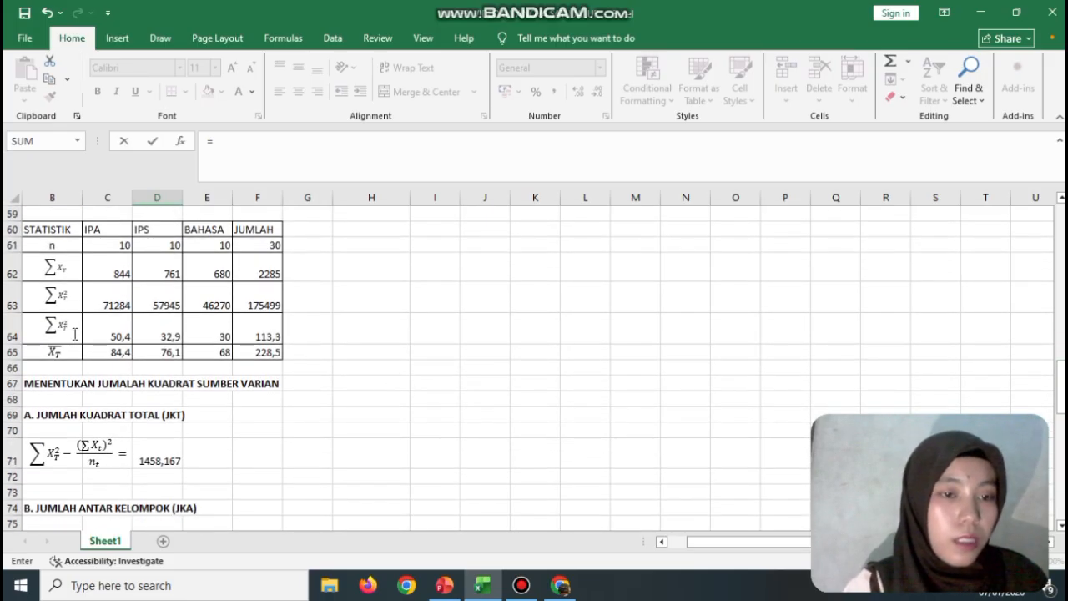
pyautogui.click(122, 276)
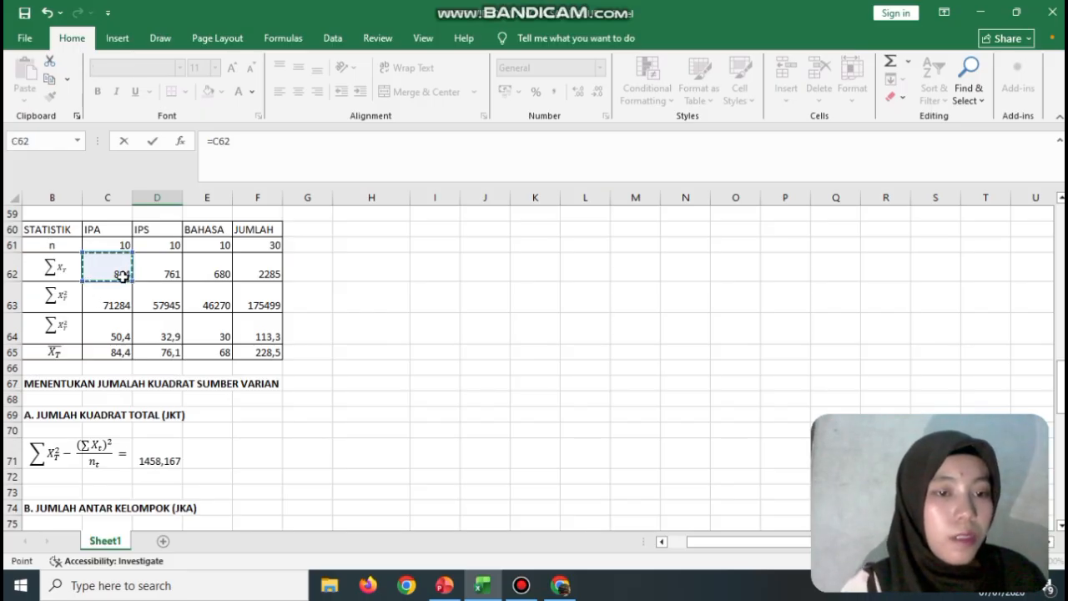
pyautogui.write('^')
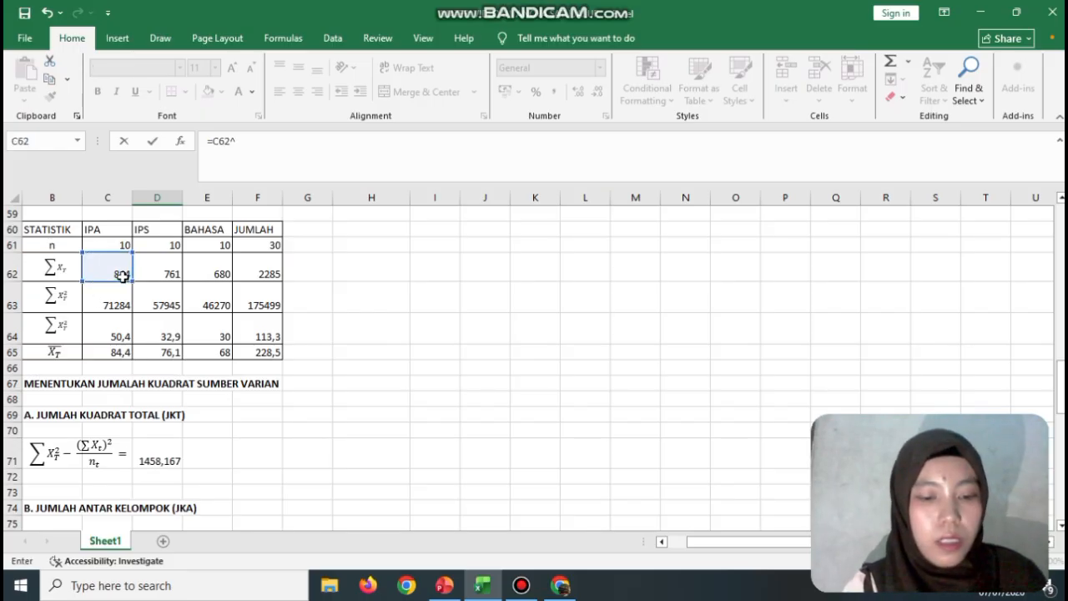
pyautogui.write('2')
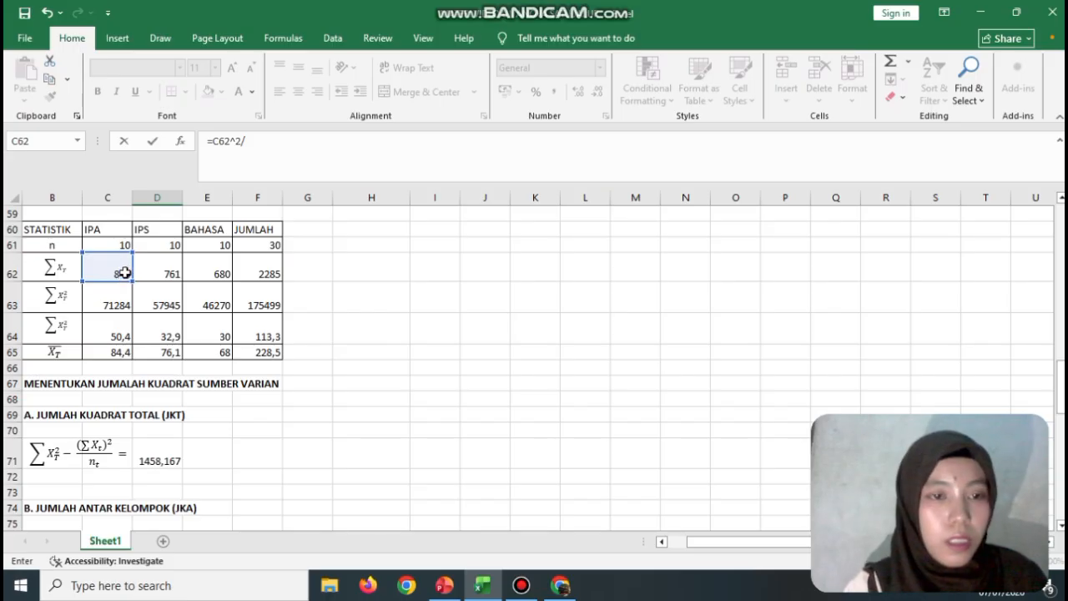
pyautogui.write('/')
pyautogui.click(125, 245)
pyautogui.press('Return')
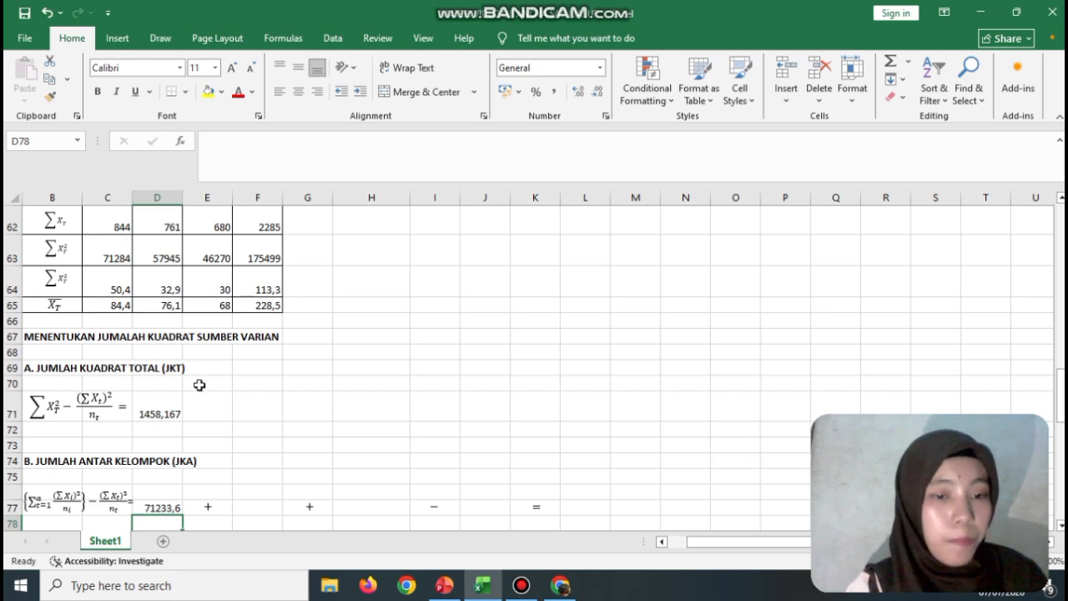
# Enter the IPS term of the JKA in cell F77 with the formula =D62^2
pyautogui.click(256, 509)
pyautogui.write('=')
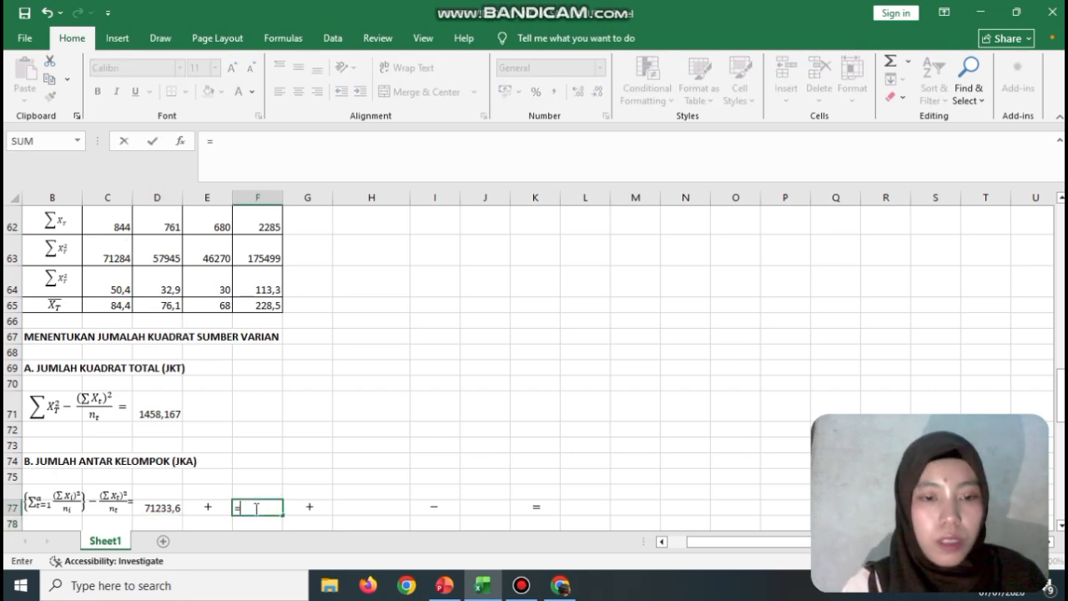
pyautogui.click(170, 219)
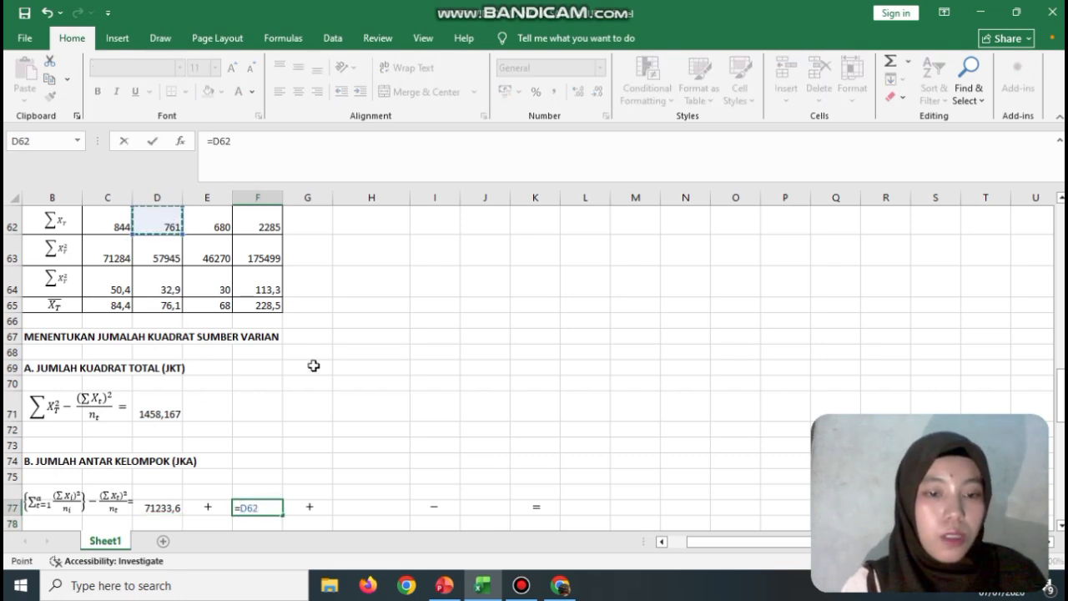
pyautogui.write('^2')
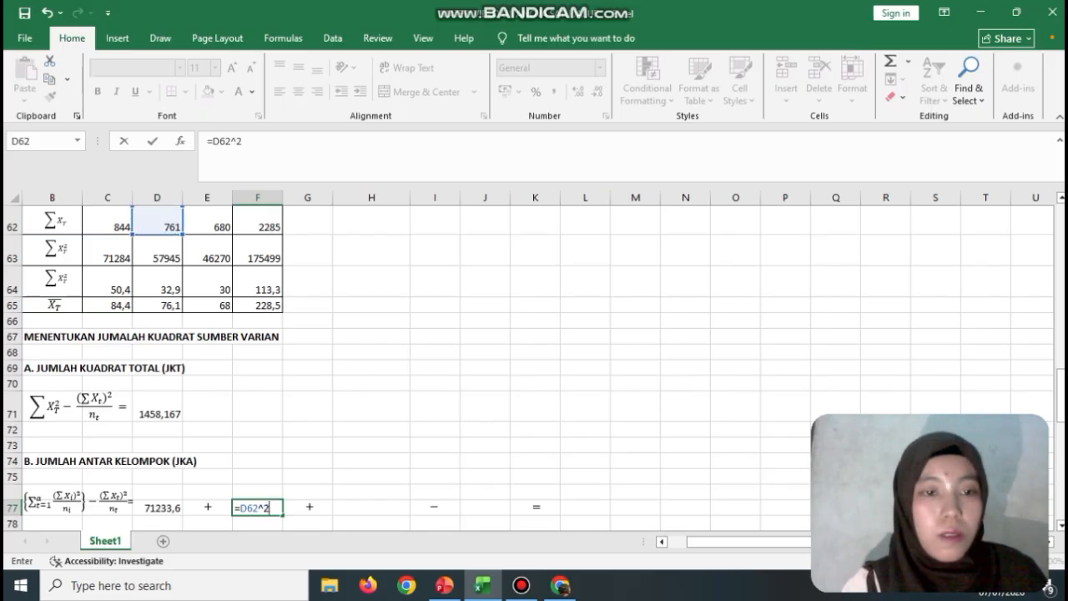
pyautogui.scroll(2, 516, 335)
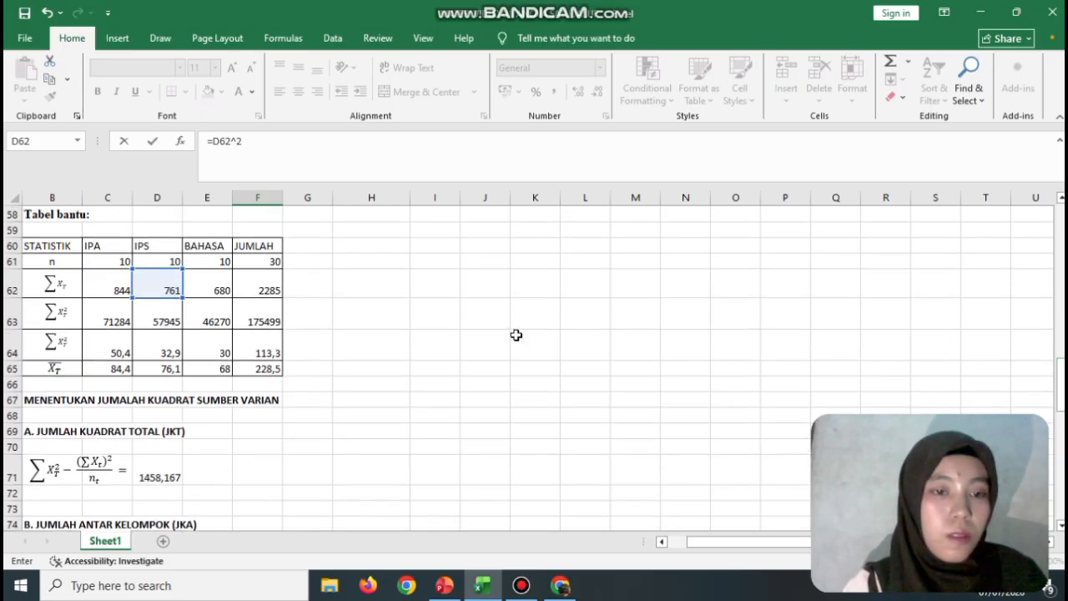
pyautogui.click(173, 262)
pyautogui.press('Down')
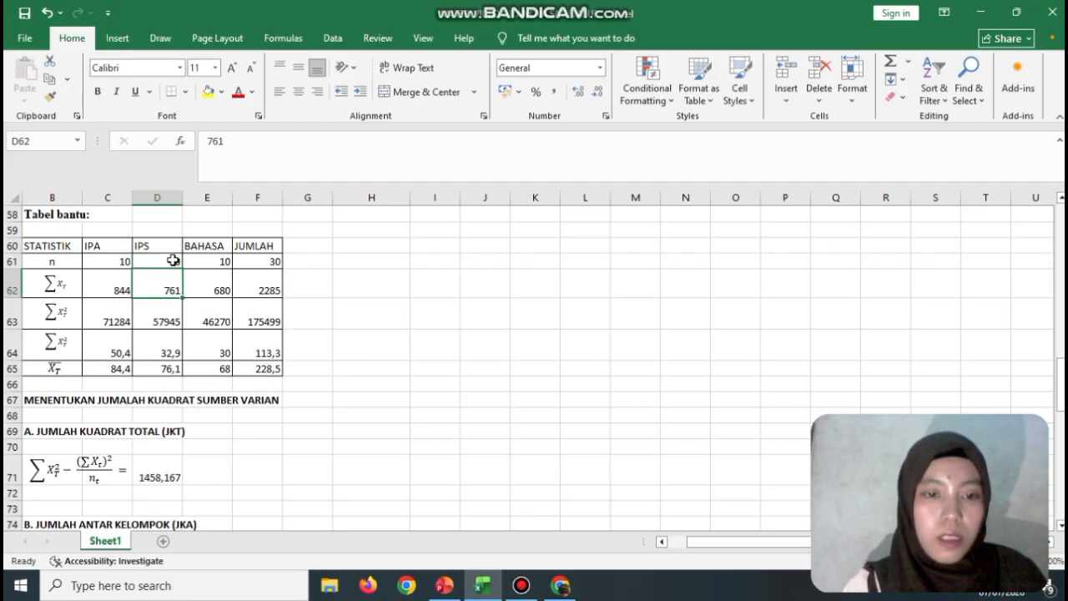
pyautogui.click(175, 262)
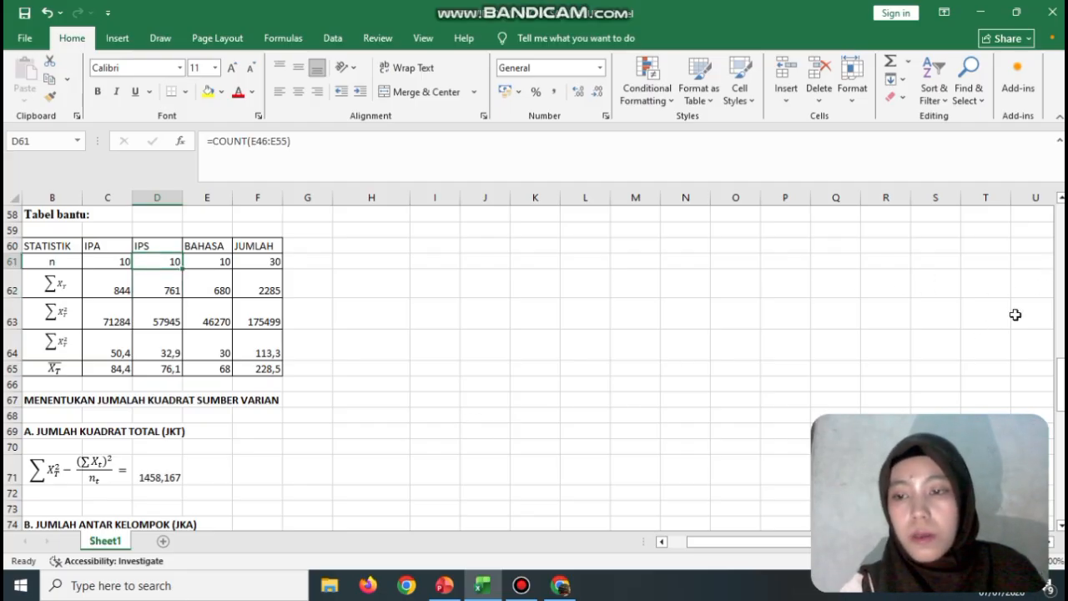
# Calculate the BAHASA term of the JKA in cell H77 with the formula =E62^2/E61
pyautogui.scroll(-3, 1015, 334)
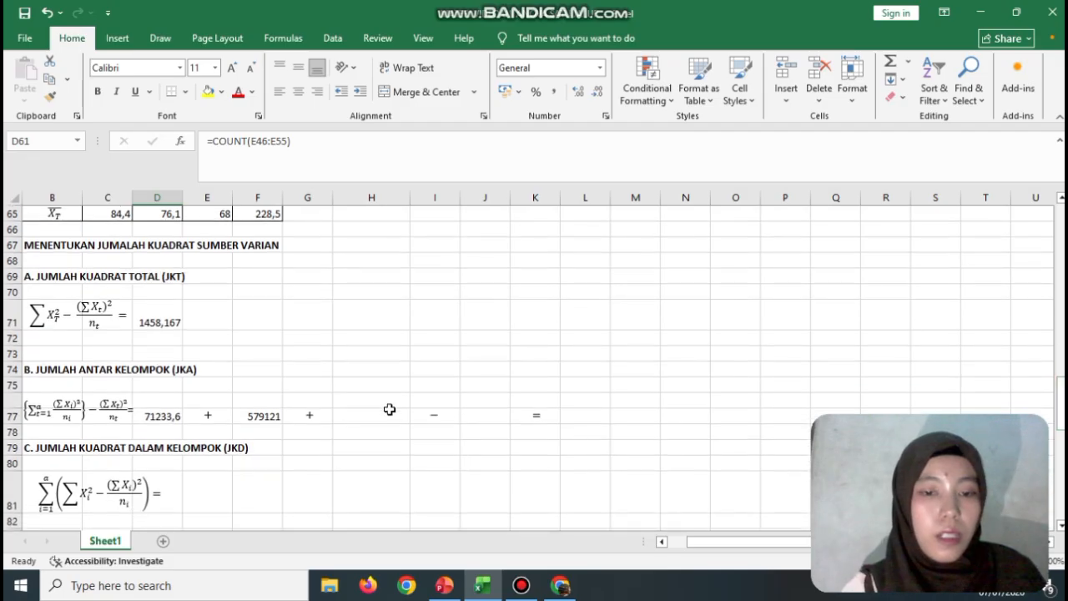
pyautogui.click(389, 415)
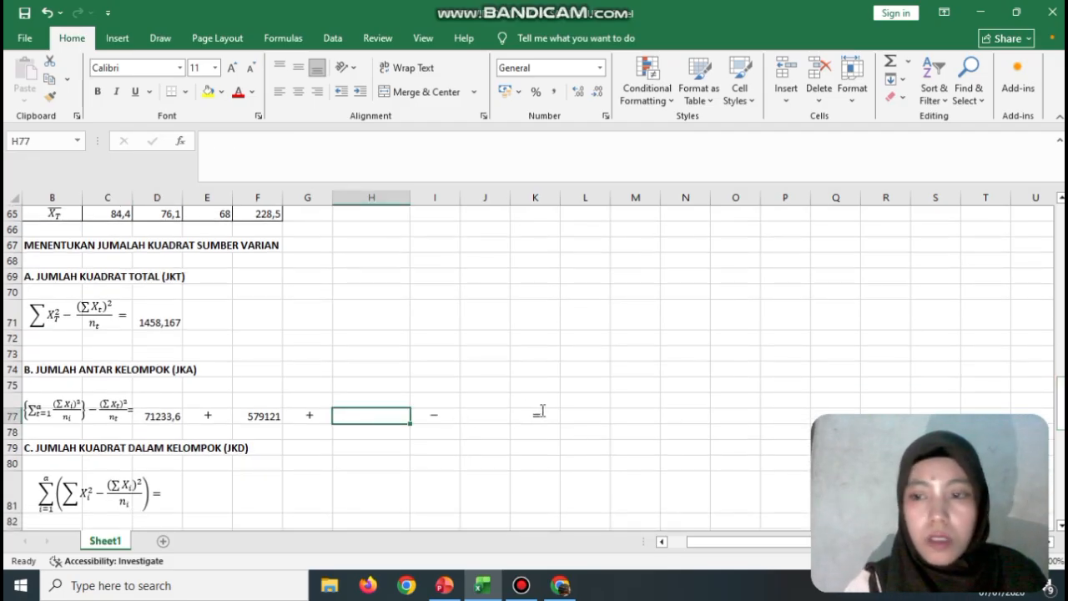
pyautogui.write('=')
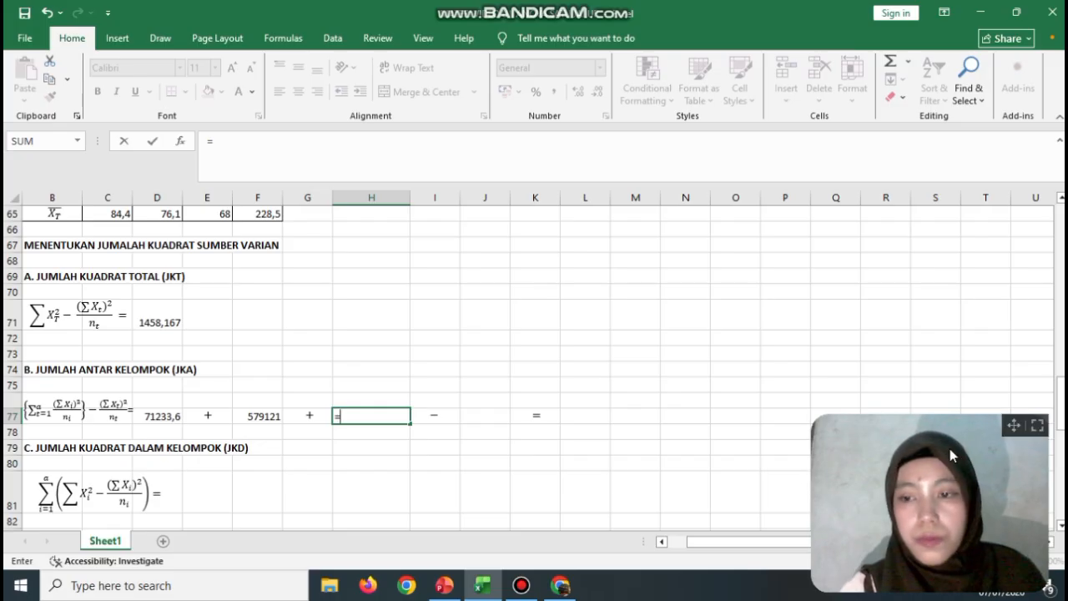
pyautogui.moveTo(1061, 401); pyautogui.dragTo(1063, 390)
pyautogui.click(215, 297)
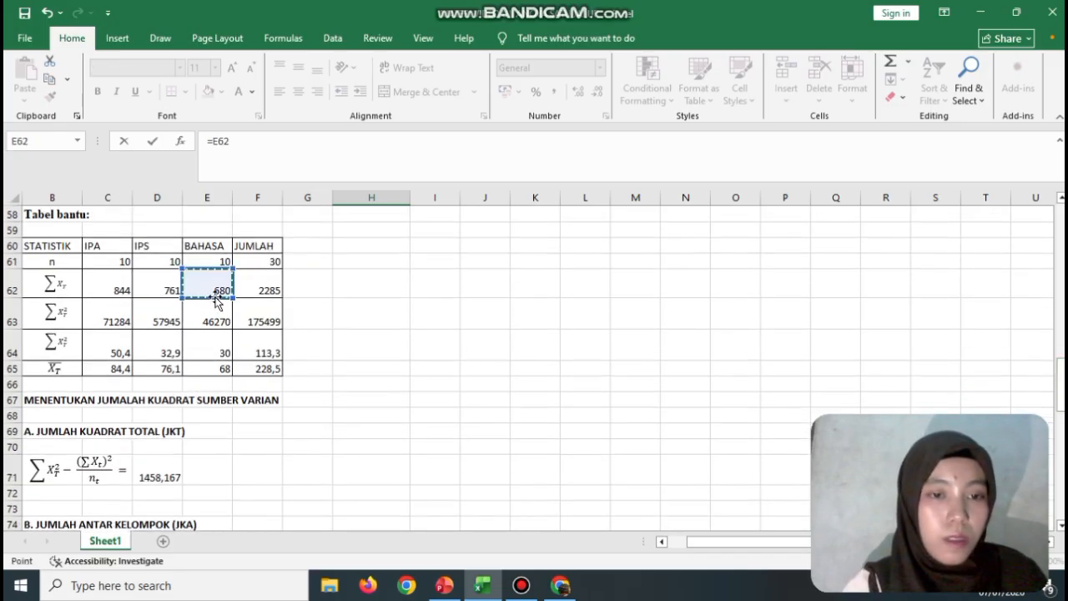
pyautogui.write('^2/')
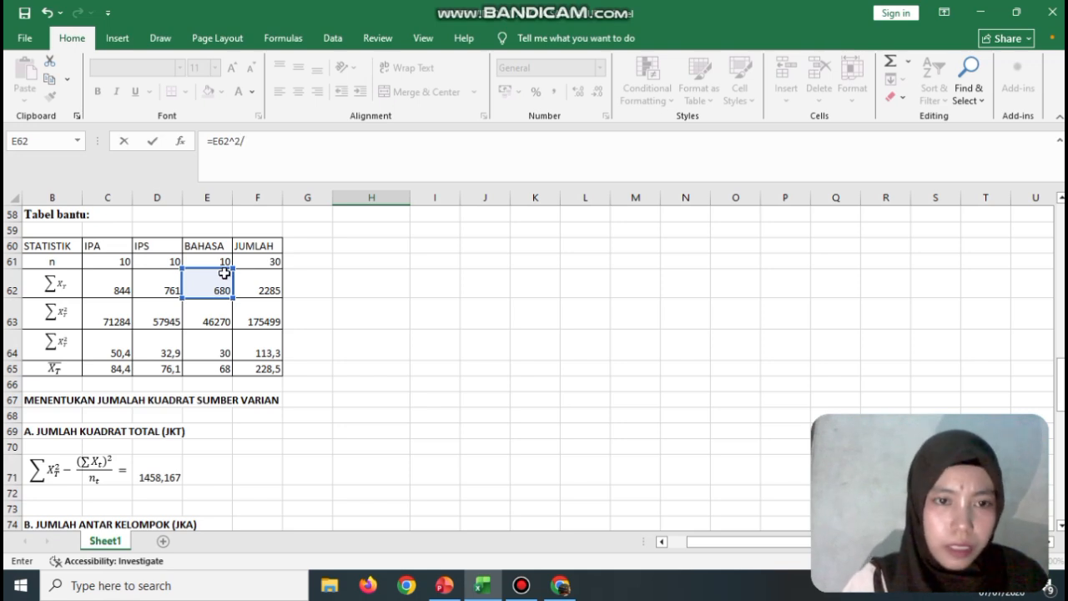
pyautogui.click(224, 263)
pyautogui.press('Return')
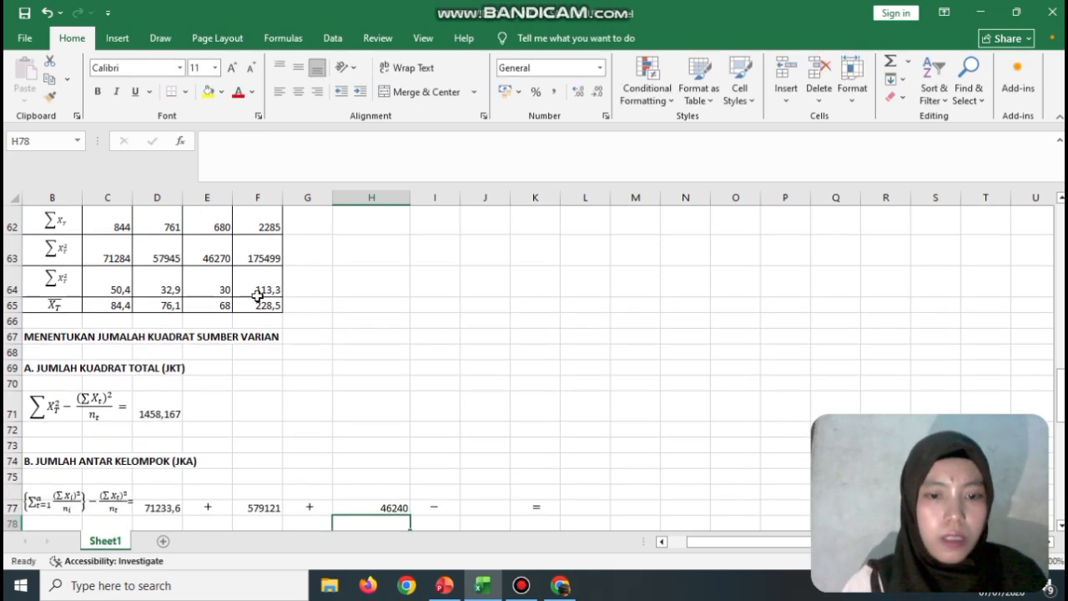
# Calculate the subtracted total term of the JKA in cell J77 with the formula =F62^2/F61
pyautogui.click(464, 507)
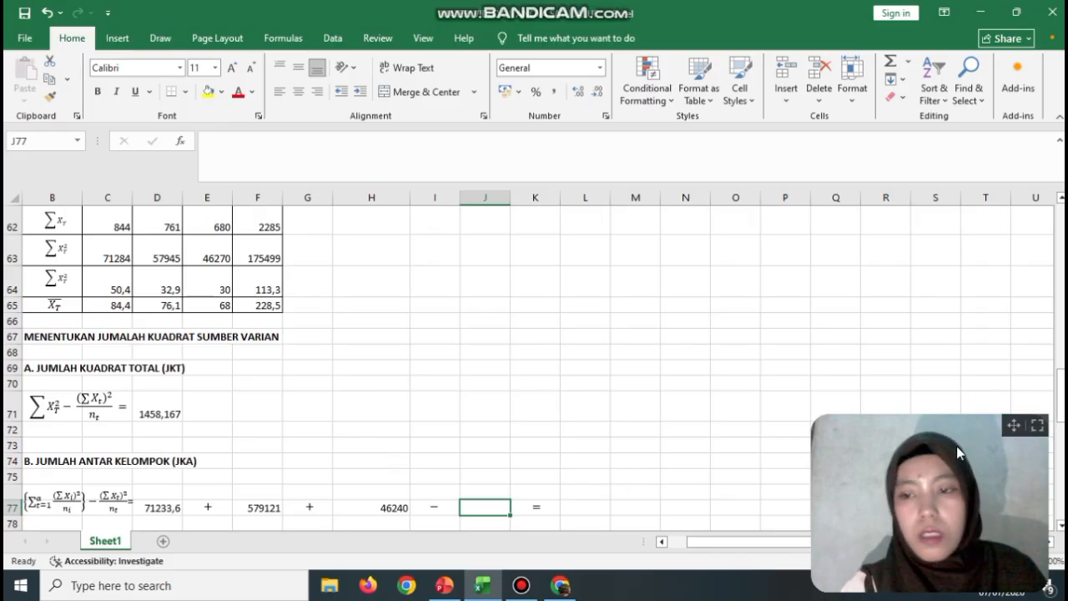
pyautogui.scroll(2, 958, 453)
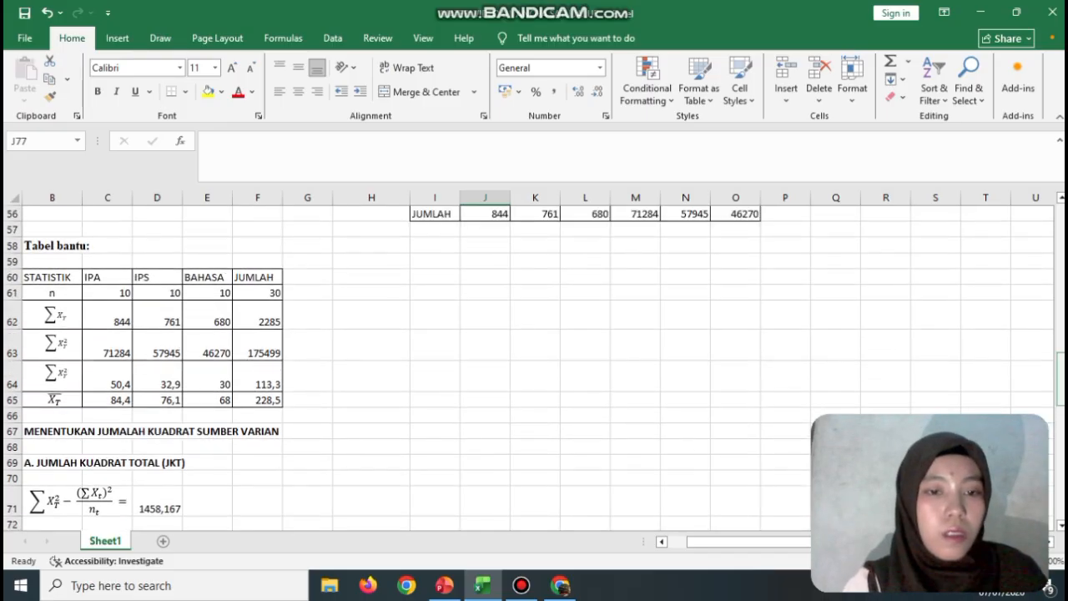
pyautogui.click(261, 325)
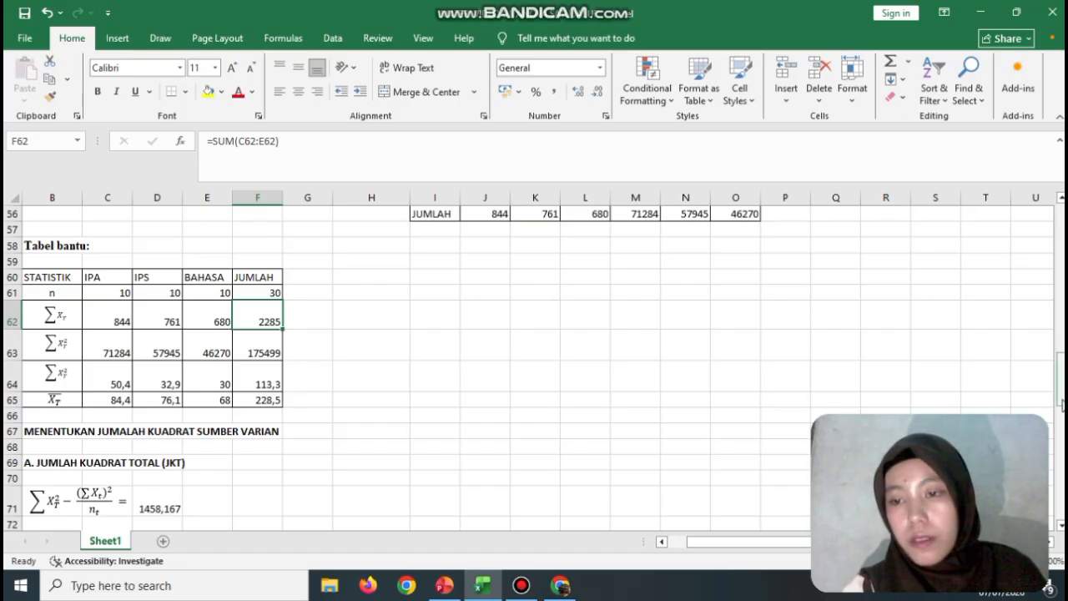
pyautogui.scroll(-3, 713, 398)
pyautogui.click(462, 402)
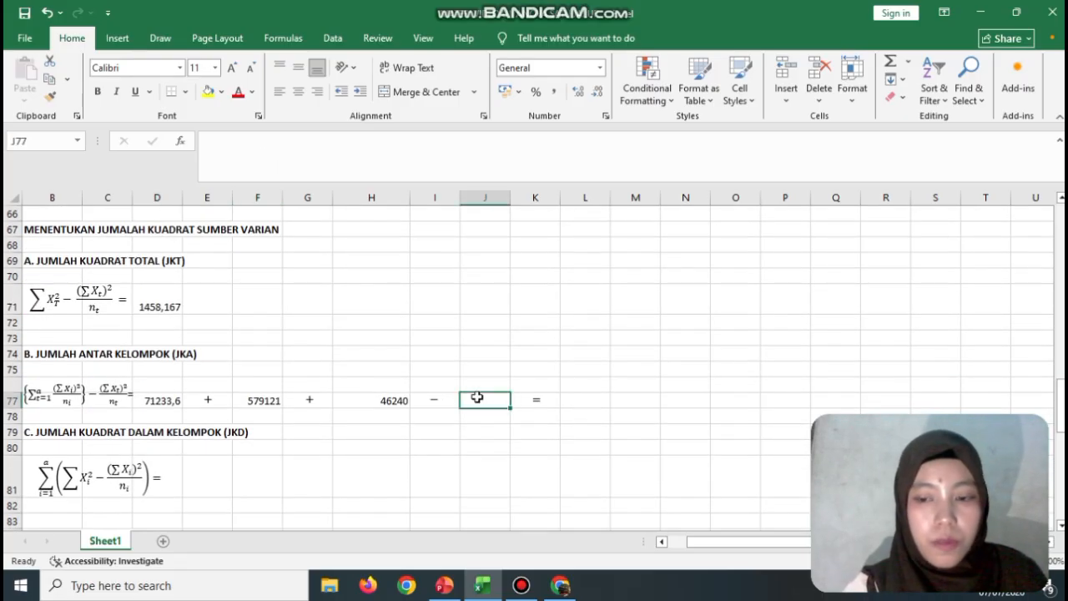
pyautogui.write('=')
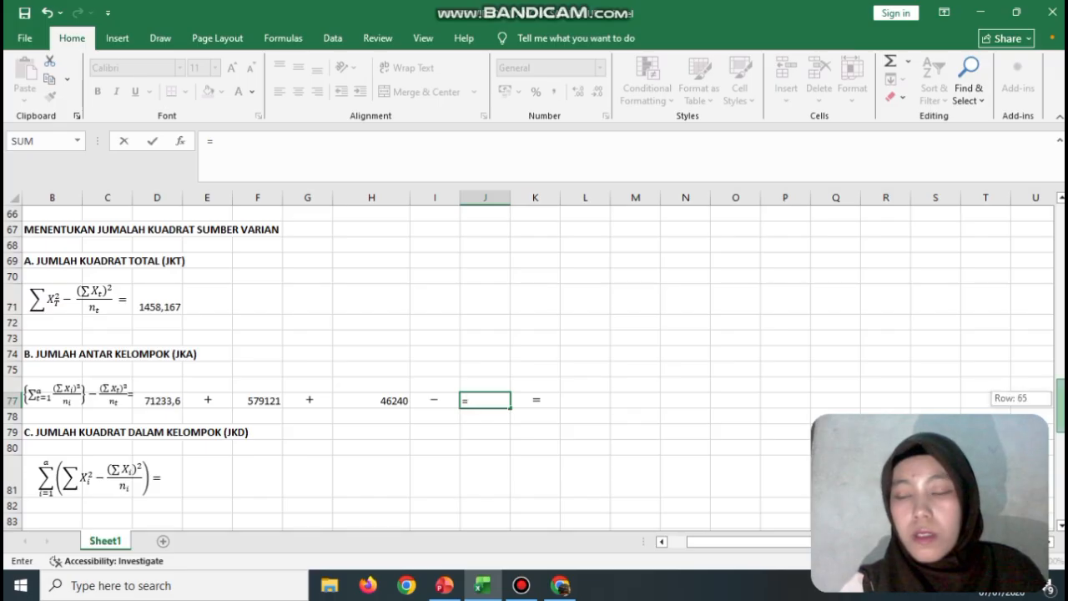
pyautogui.scroll(6, 530, 382)
pyautogui.scroll(-2, 530, 382)
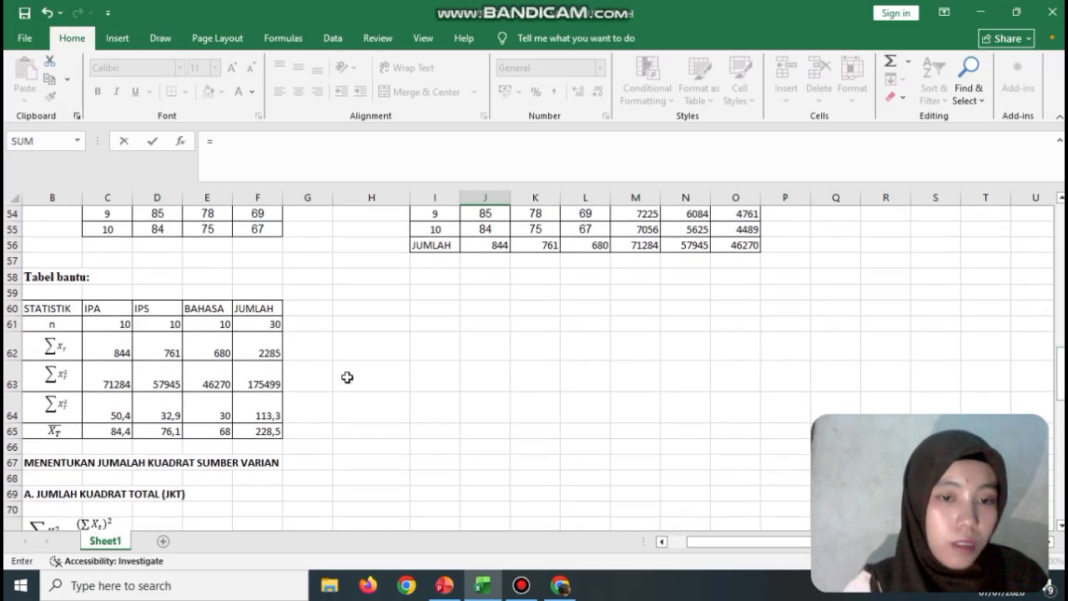
pyautogui.click(269, 352)
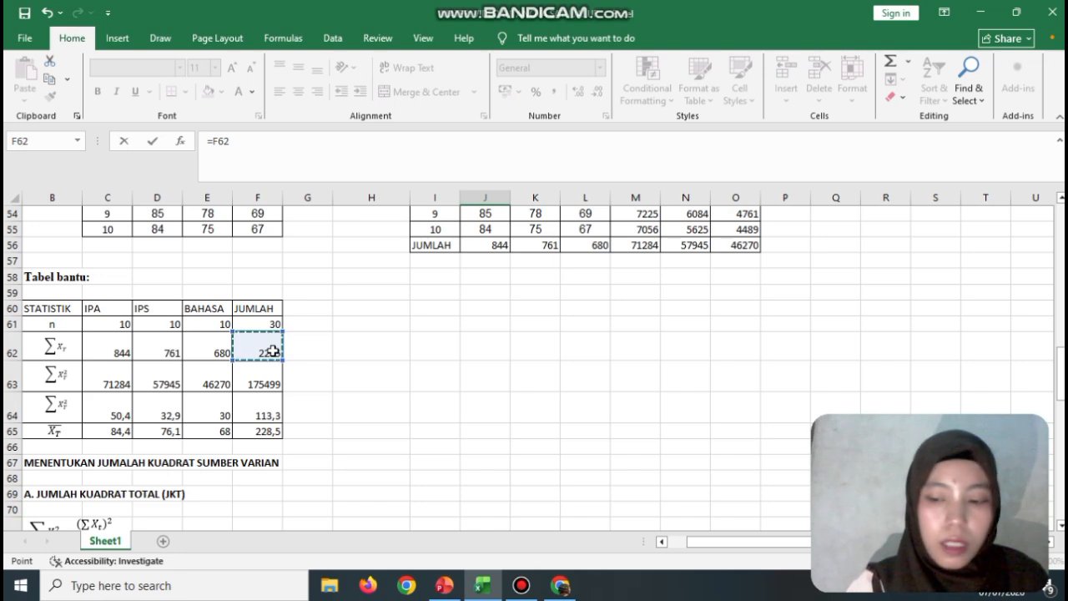
pyautogui.write('^2/')
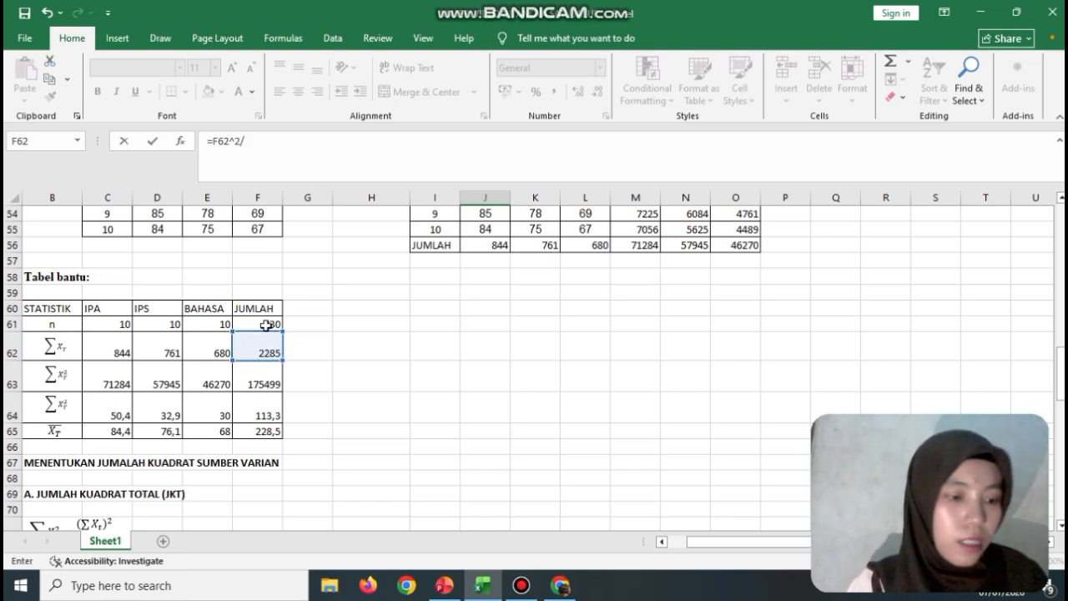
pyautogui.click(265, 324)
pyautogui.press('Return')
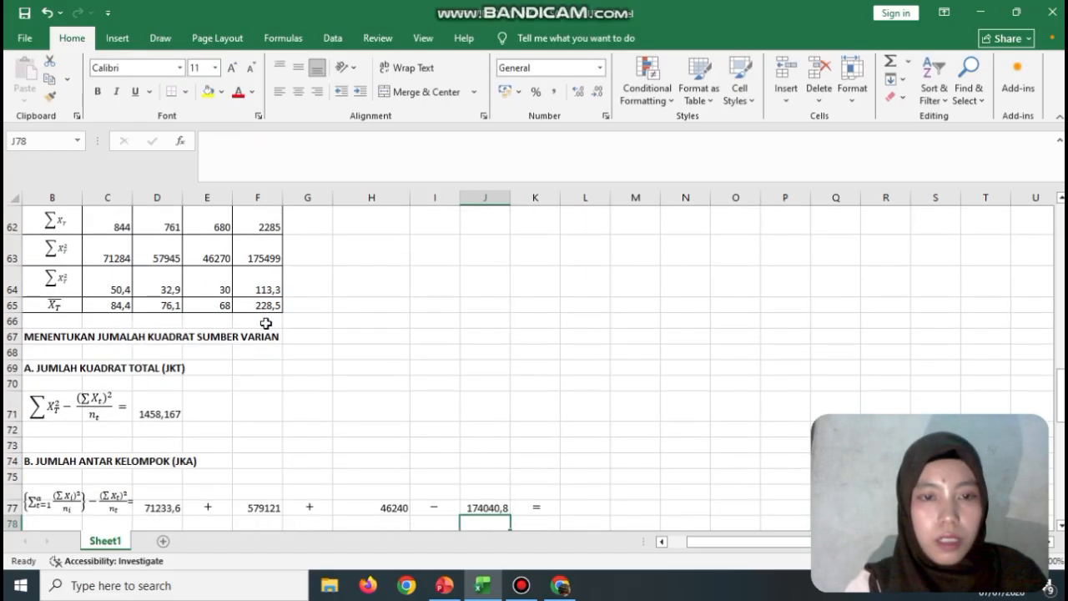
# Check the formulas of the JKA terms in cells D77, F77, H77 and J77
pyautogui.moveTo(1052, 384); pyautogui.dragTo(1052, 390)
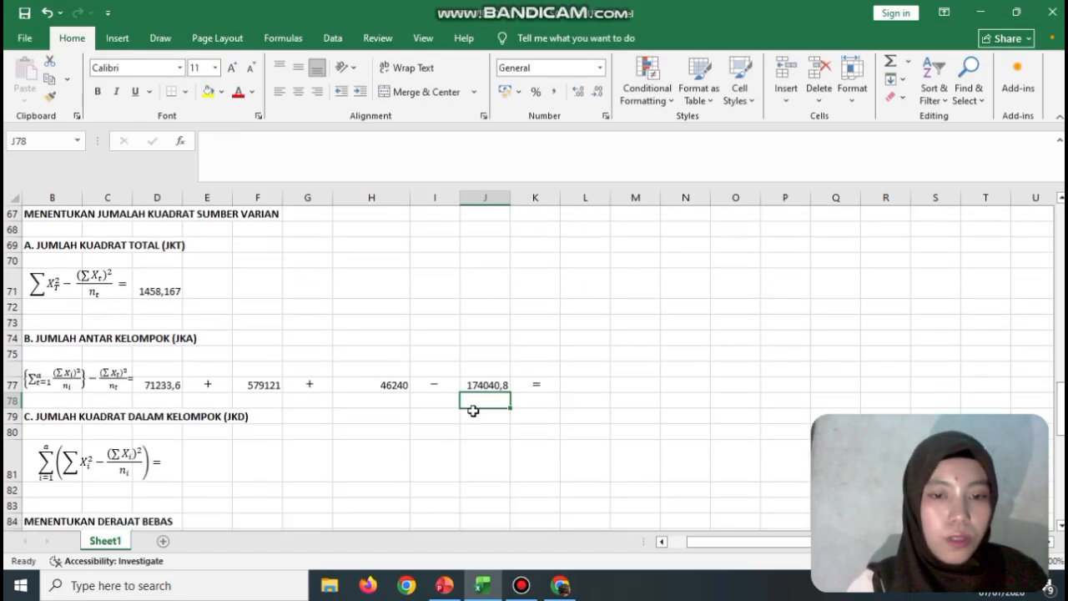
pyautogui.click(571, 390)
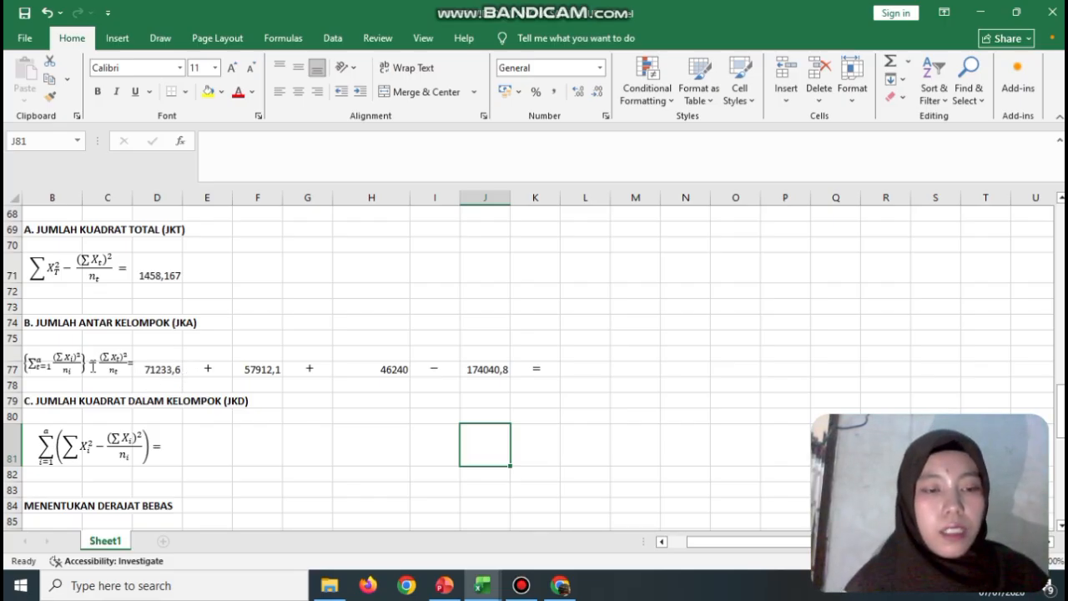
pyautogui.click(162, 378)
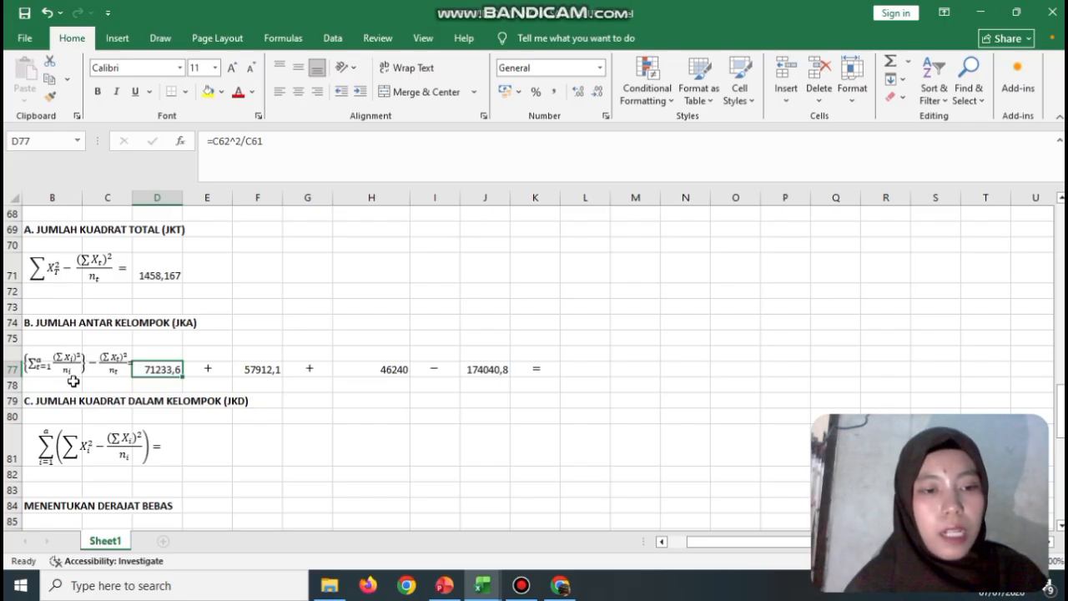
pyautogui.click(267, 369)
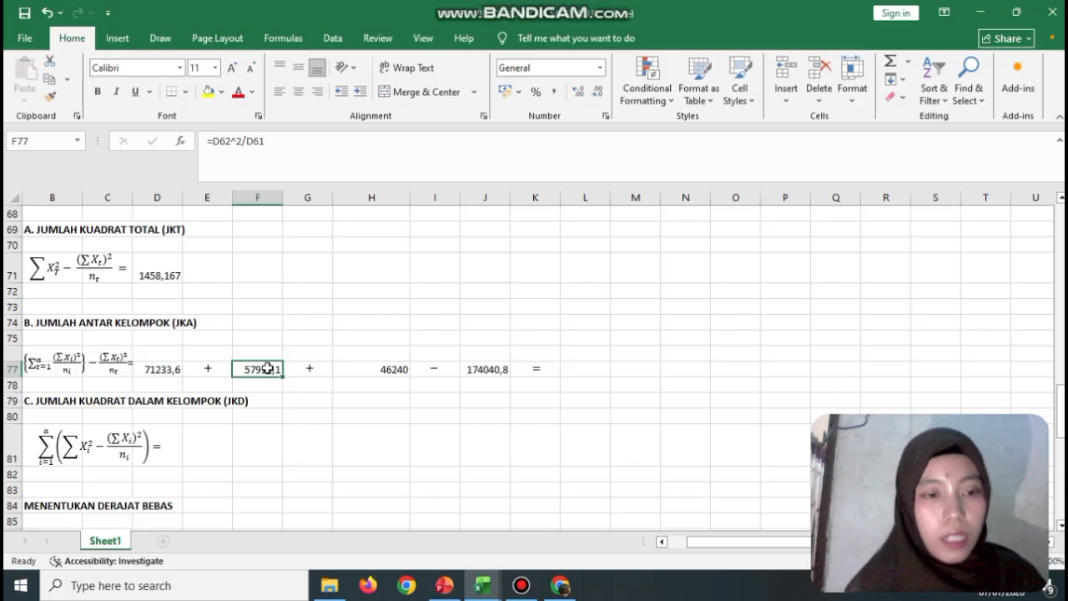
pyautogui.click(373, 375)
pyautogui.click(489, 371)
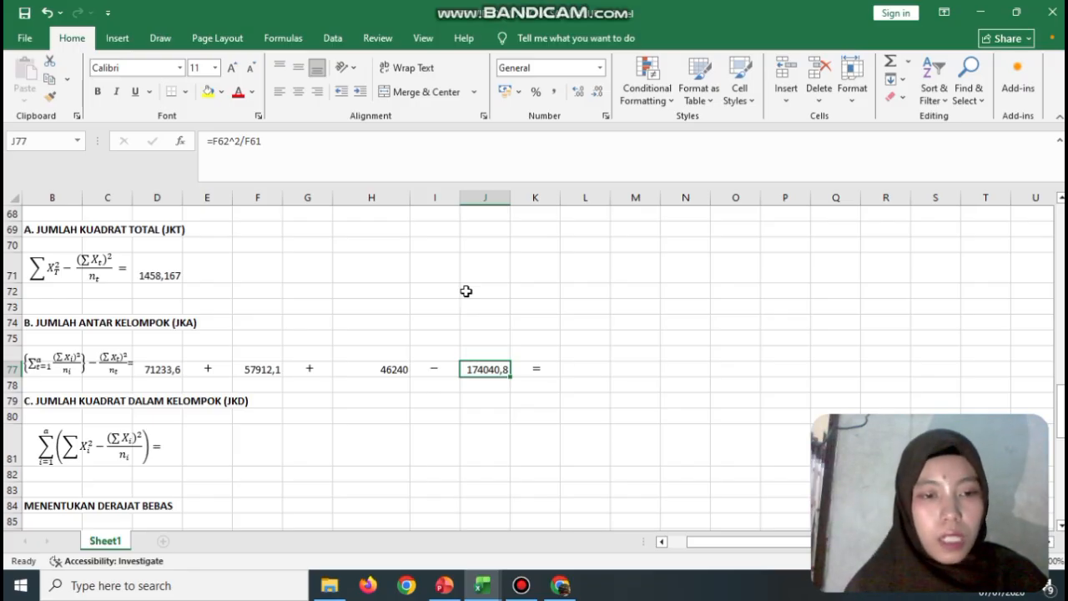
# Calculate the JKA result in cell L77 with the formula =D77+F77+H77-J77
pyautogui.click(581, 376)
pyautogui.write('=')
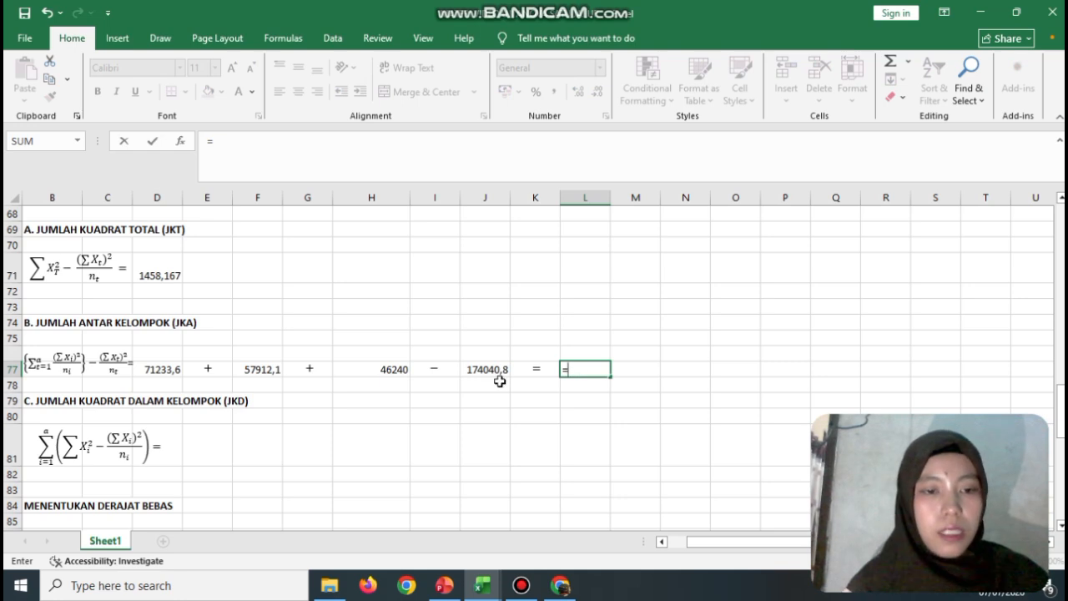
pyautogui.click(169, 373)
pyautogui.write('+')
pyautogui.click(256, 384)
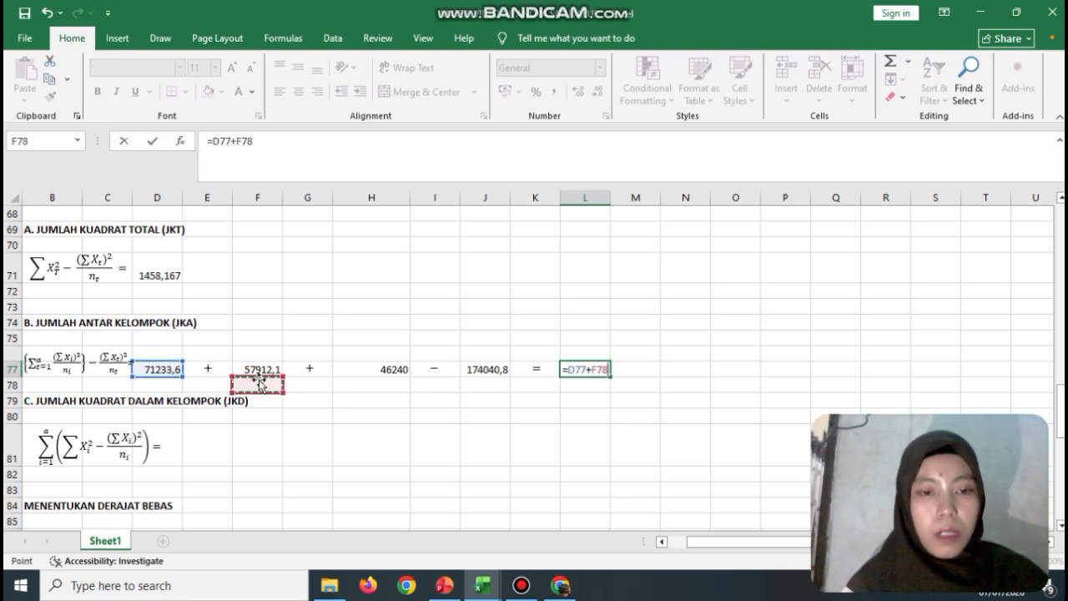
pyautogui.click(261, 371)
pyautogui.write('+')
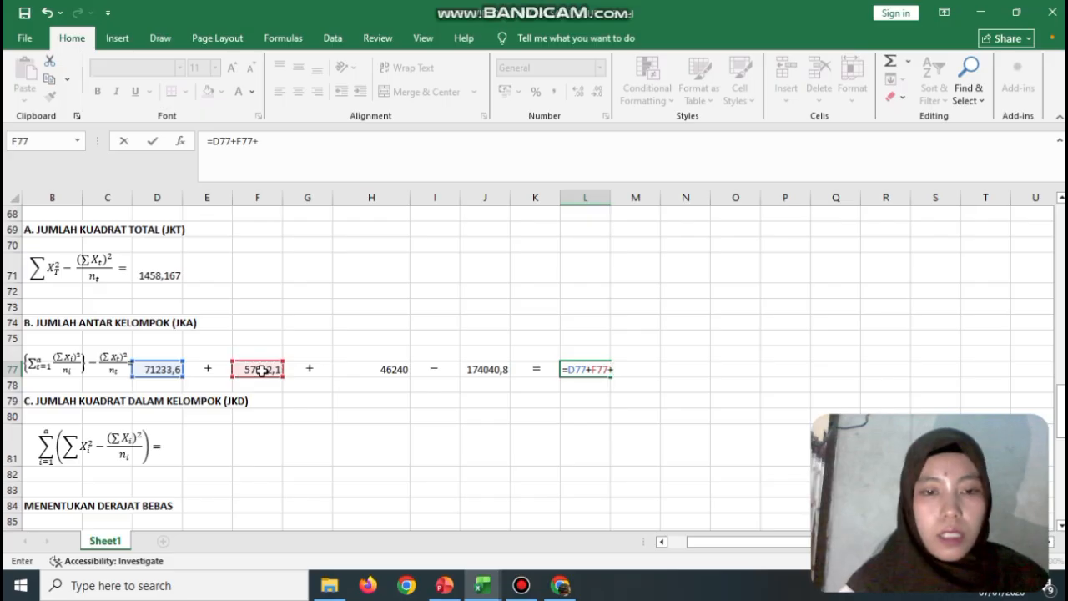
pyautogui.click(396, 367)
pyautogui.write('-')
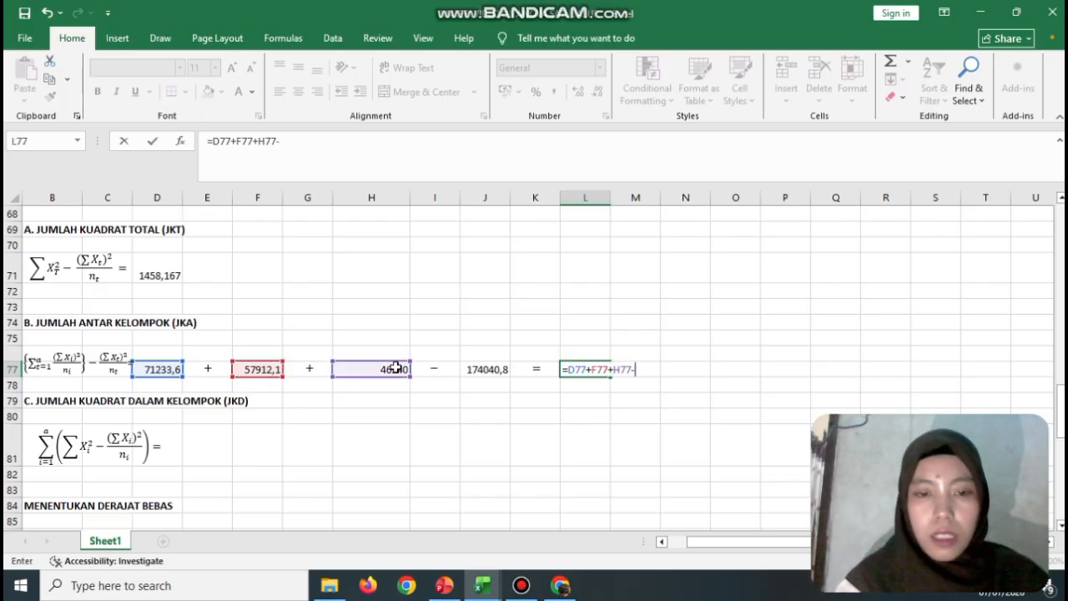
pyautogui.click(474, 370)
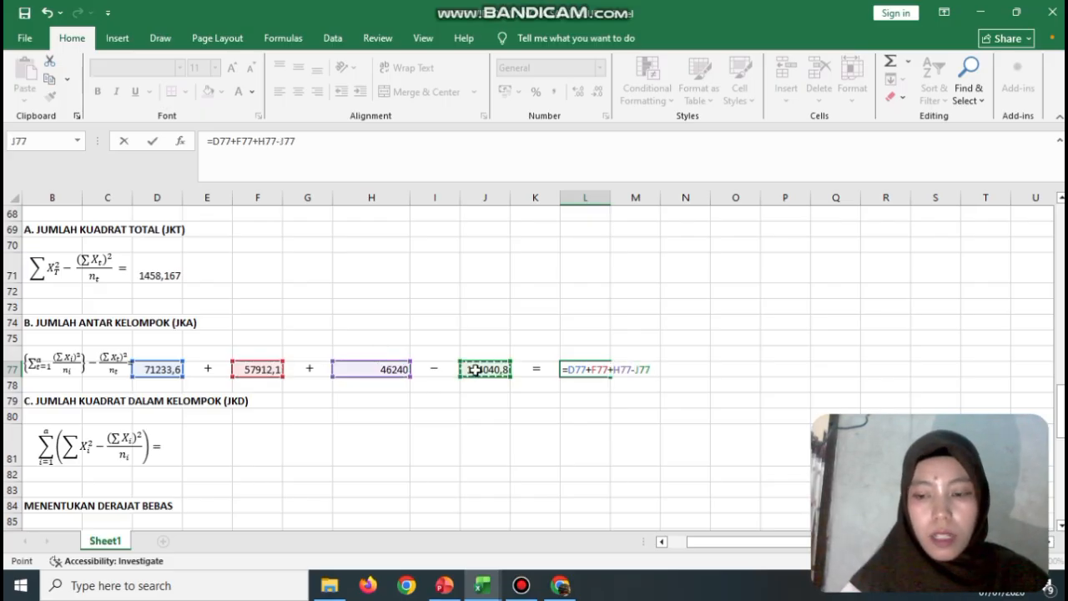
pyautogui.press('Return')
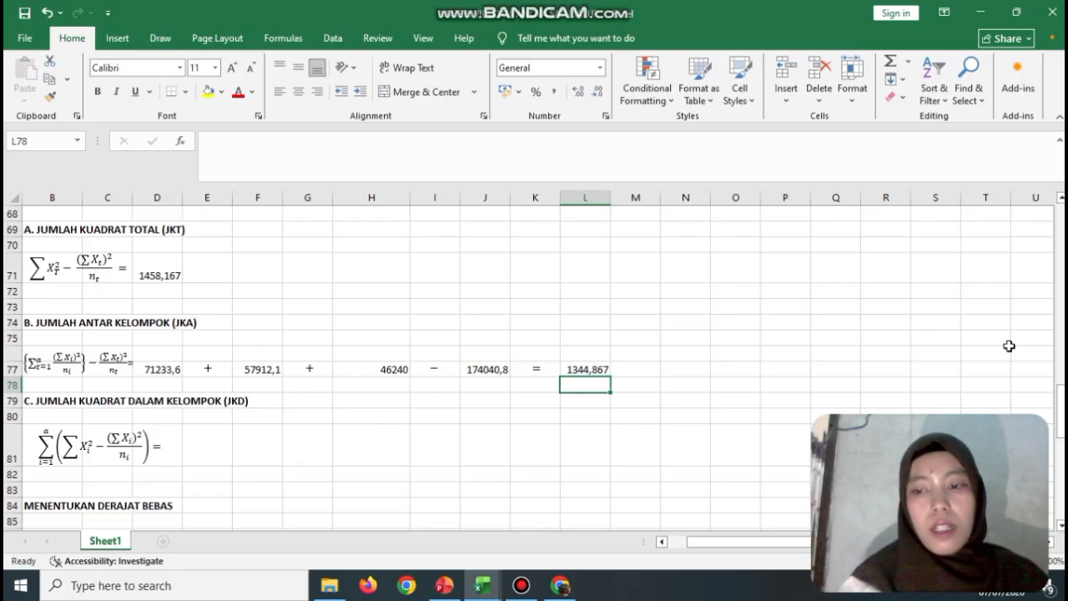
# Calculate the first part of the JKD in cell E81 by adding the groups' sums of squares with =C63+D63+E63
pyautogui.moveTo(1060, 406); pyautogui.dragTo(1062, 422)
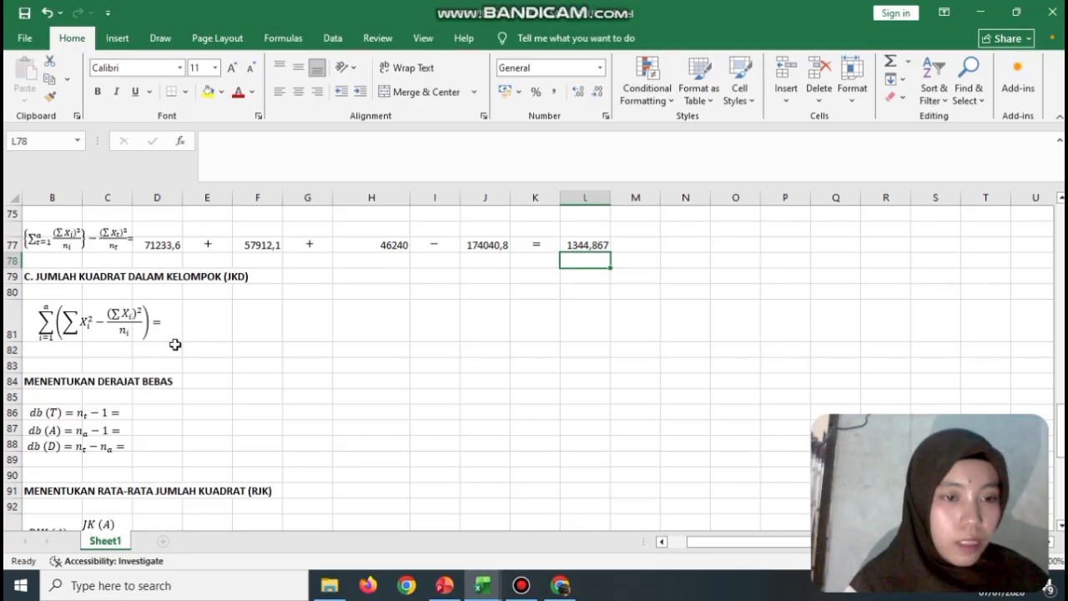
pyautogui.click(214, 319)
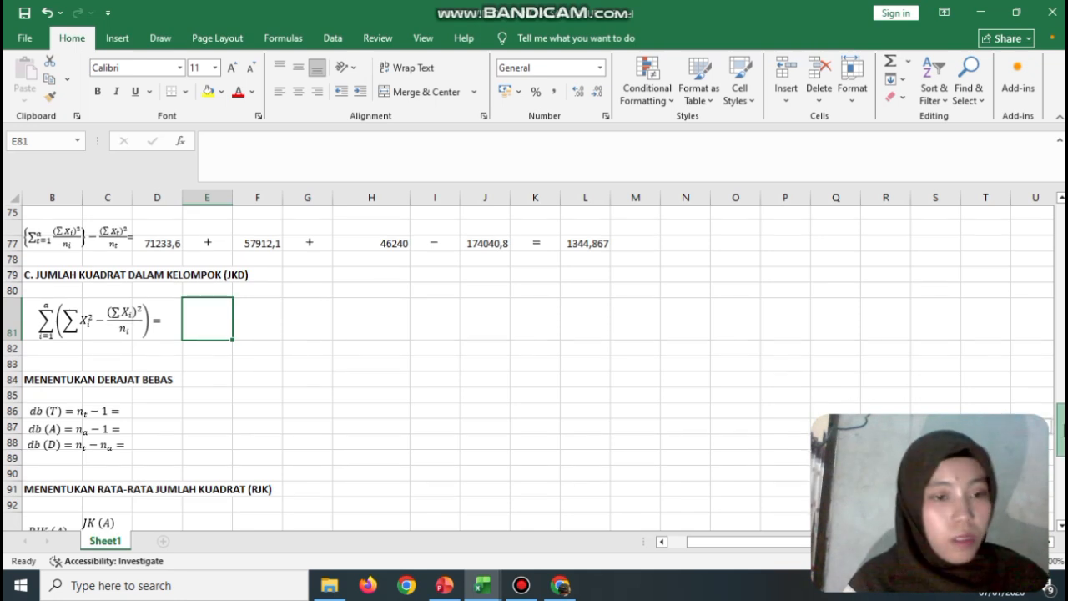
pyautogui.scroll(1, 529, 368)
pyautogui.scroll(2, 529, 368)
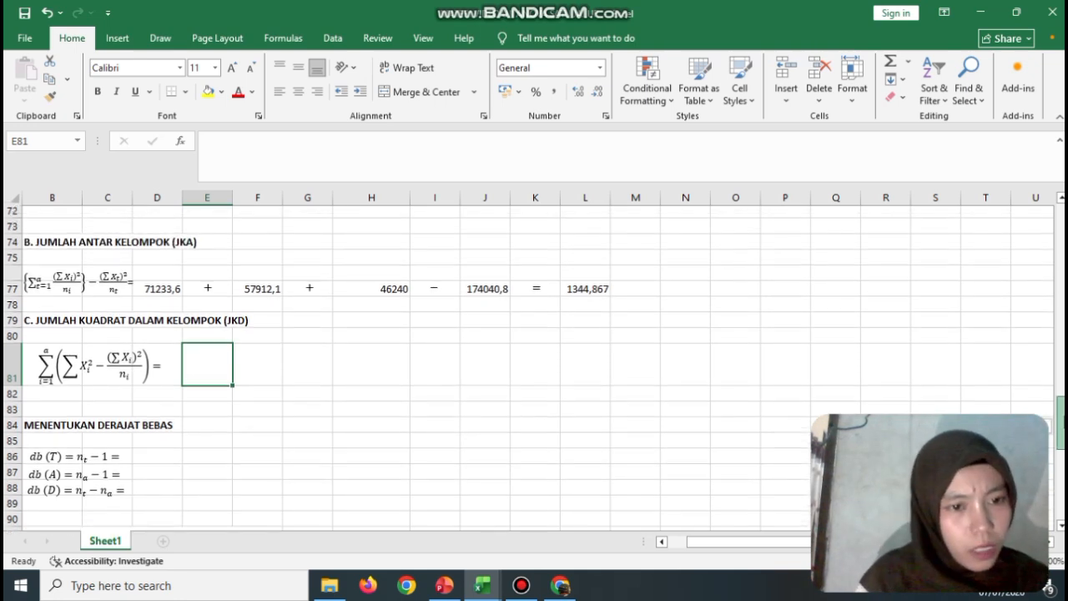
pyautogui.moveTo(1061, 421); pyautogui.dragTo(1061, 418)
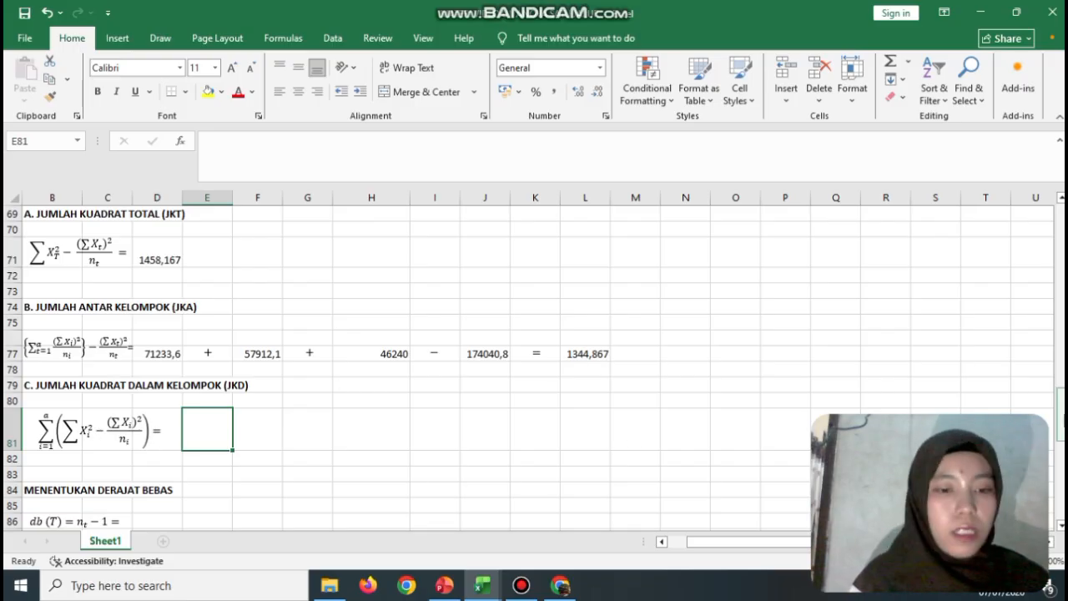
pyautogui.scroll(2, 528, 367)
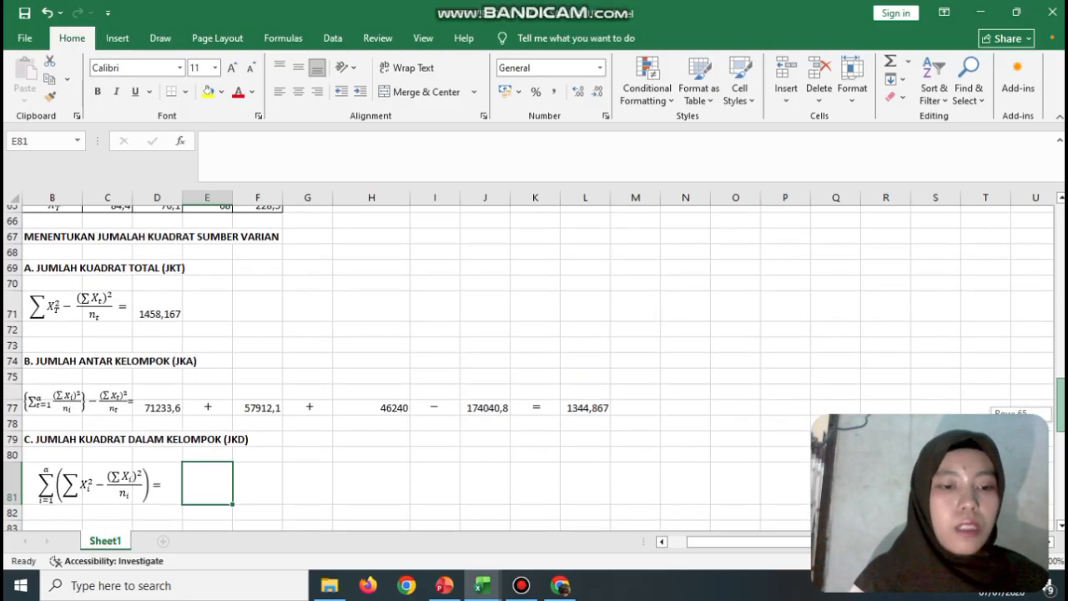
pyautogui.scroll(4, 489, 382)
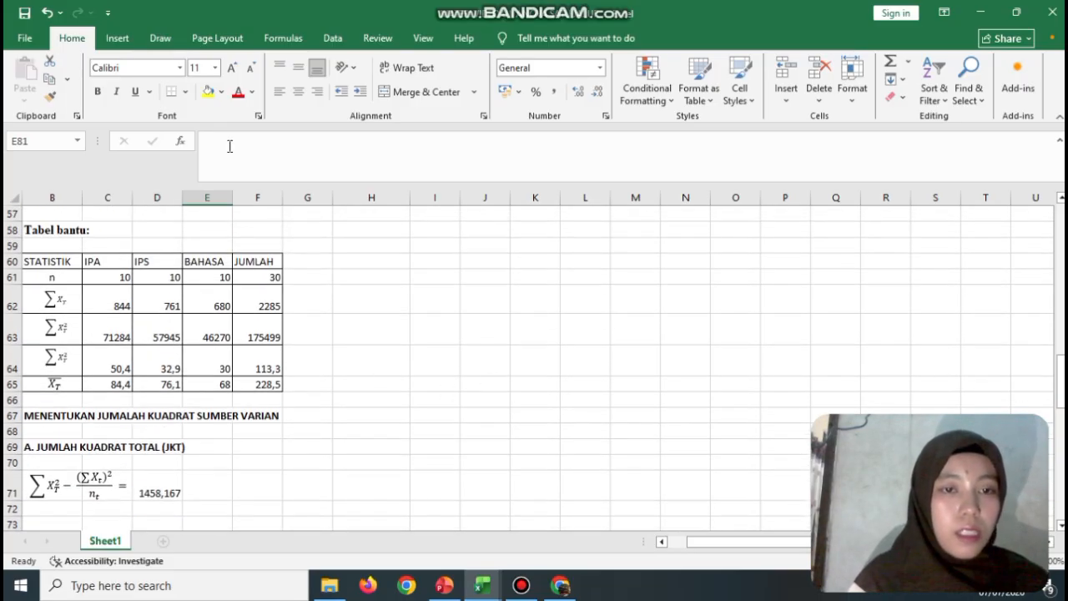
pyautogui.scroll(-4, 225, 143)
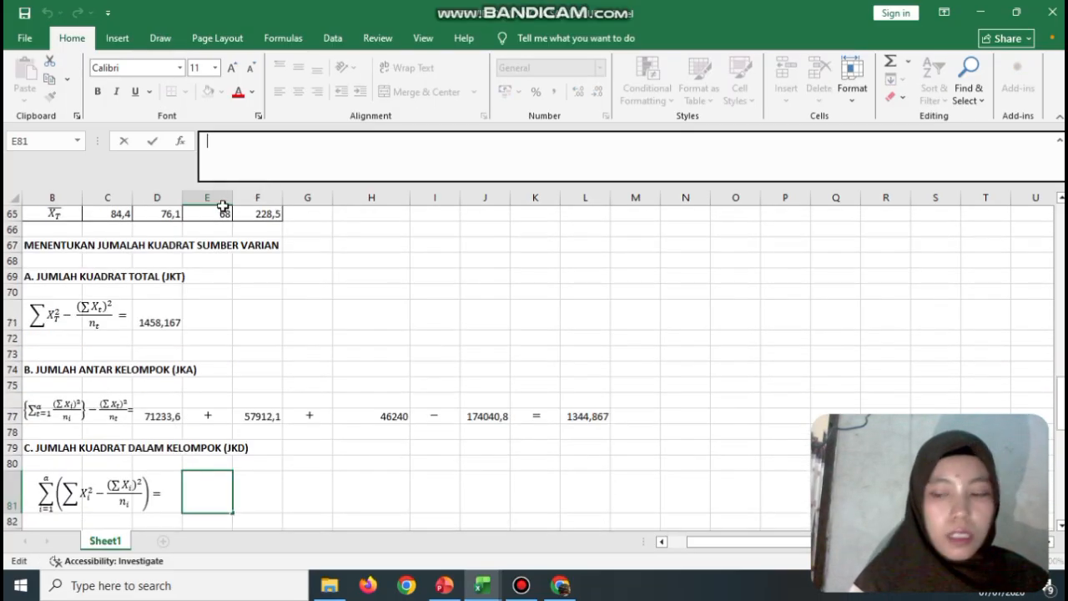
pyautogui.write('=')
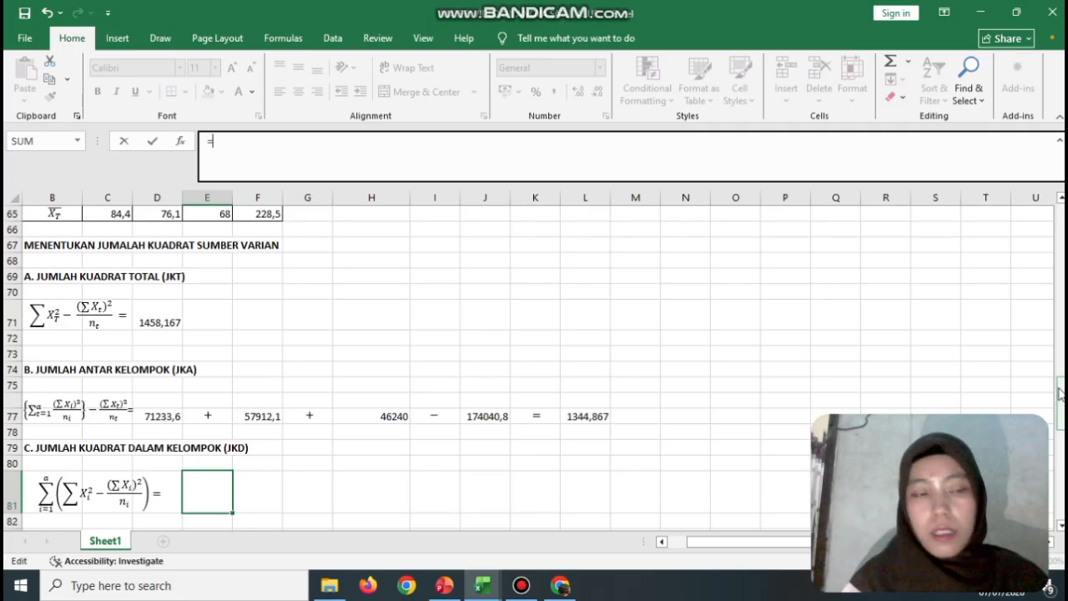
pyautogui.scroll(3, 1062, 392)
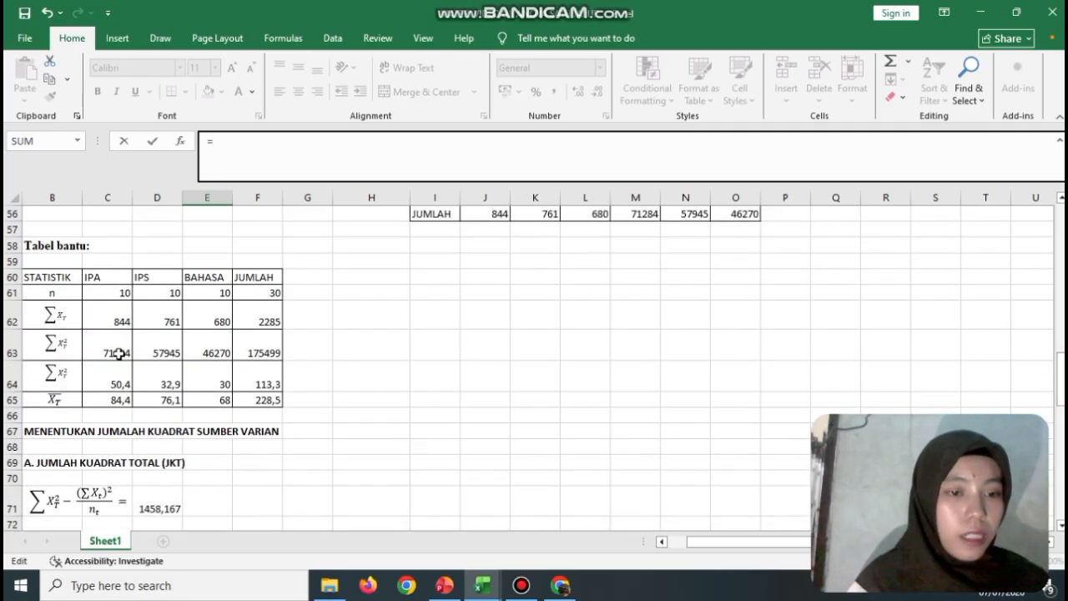
pyautogui.click(119, 354)
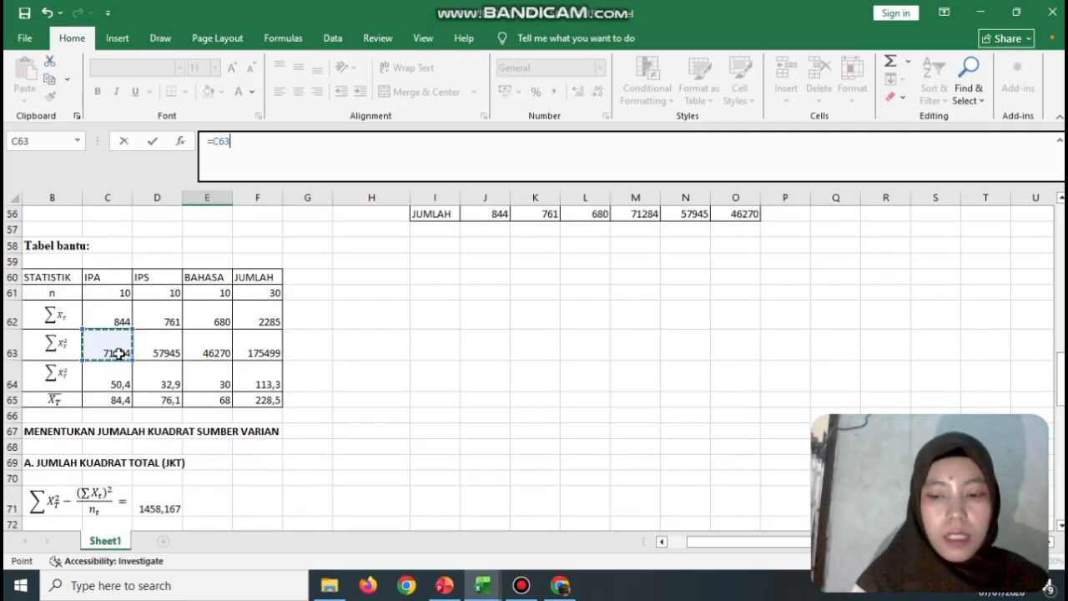
pyautogui.write('+')
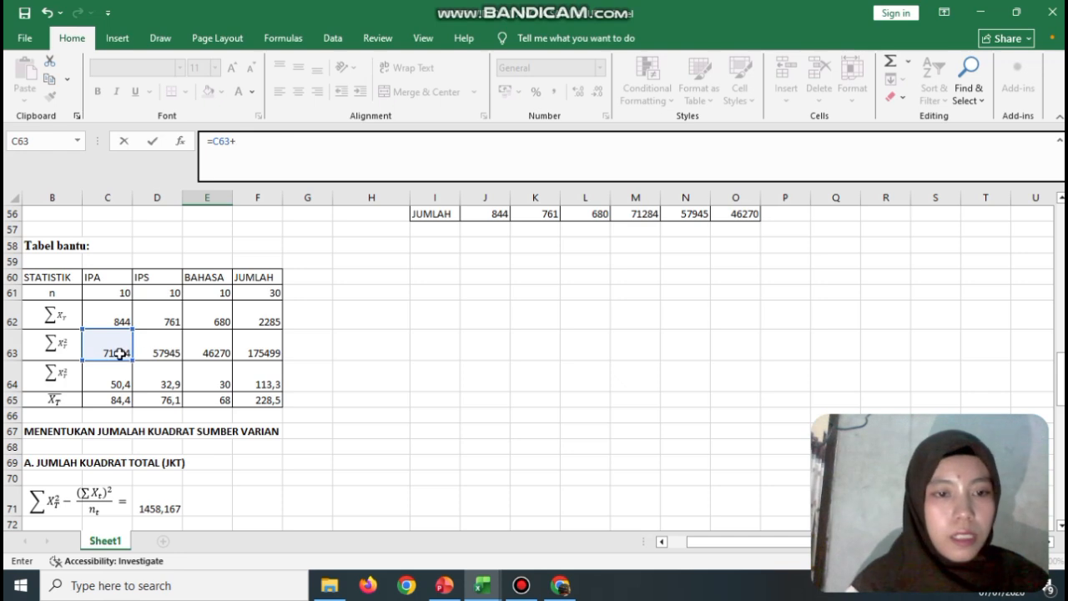
pyautogui.click(171, 351)
pyautogui.write('+')
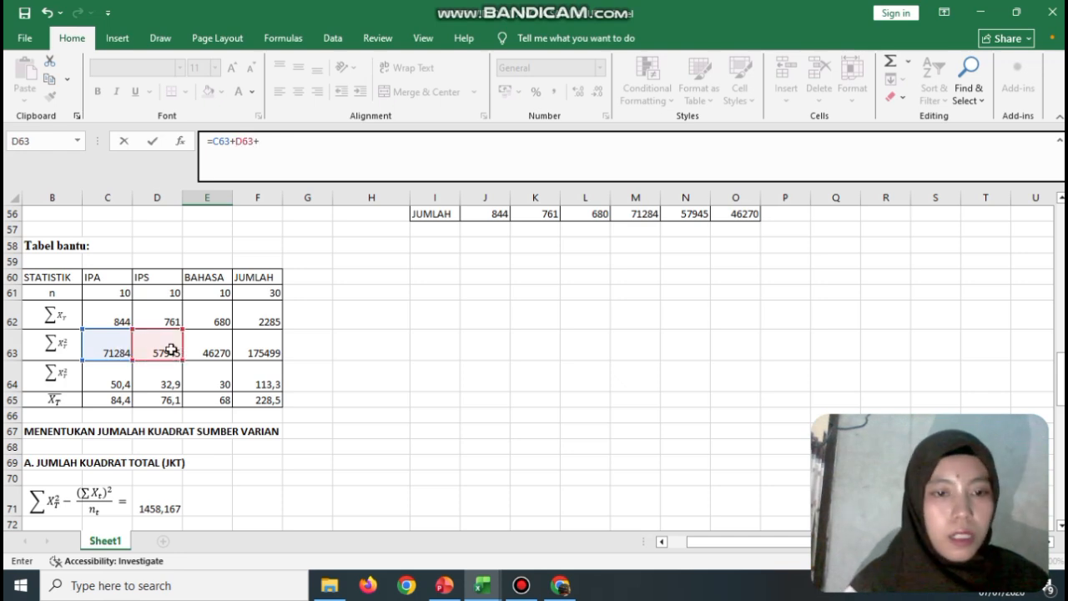
pyautogui.click(216, 345)
pyautogui.press('Return')
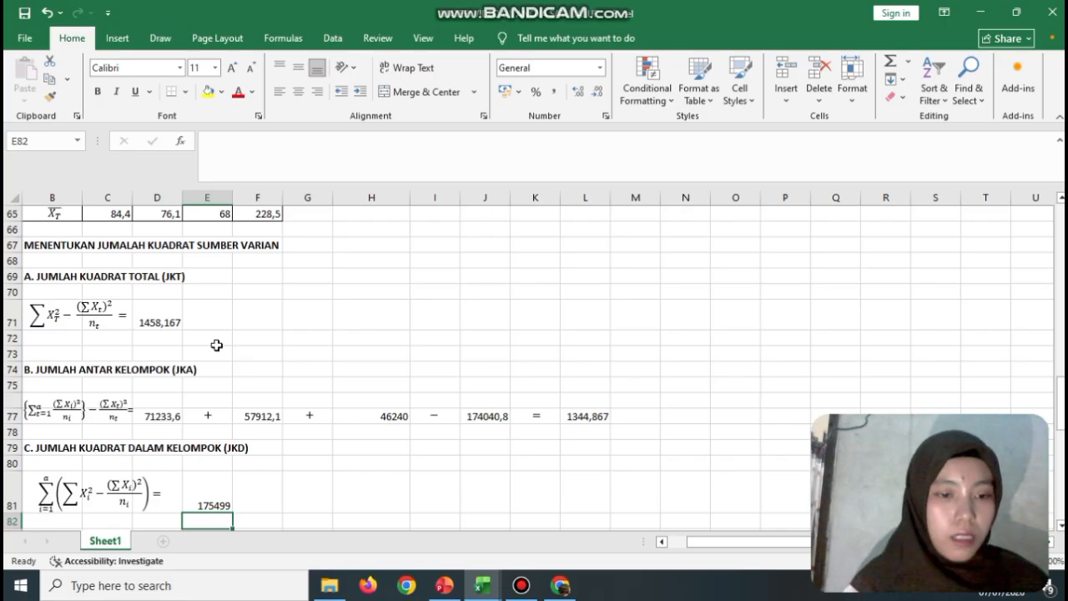
# Enter a minus sign in cell F81 after the first part of the JKD
pyautogui.click(263, 508)
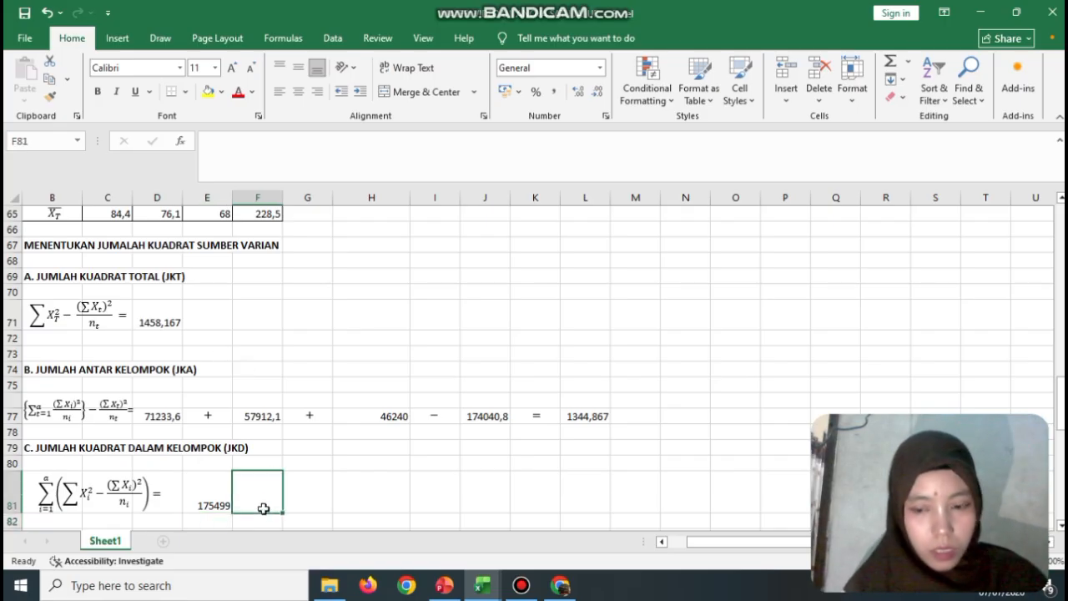
pyautogui.write('-')
pyautogui.click(317, 501)
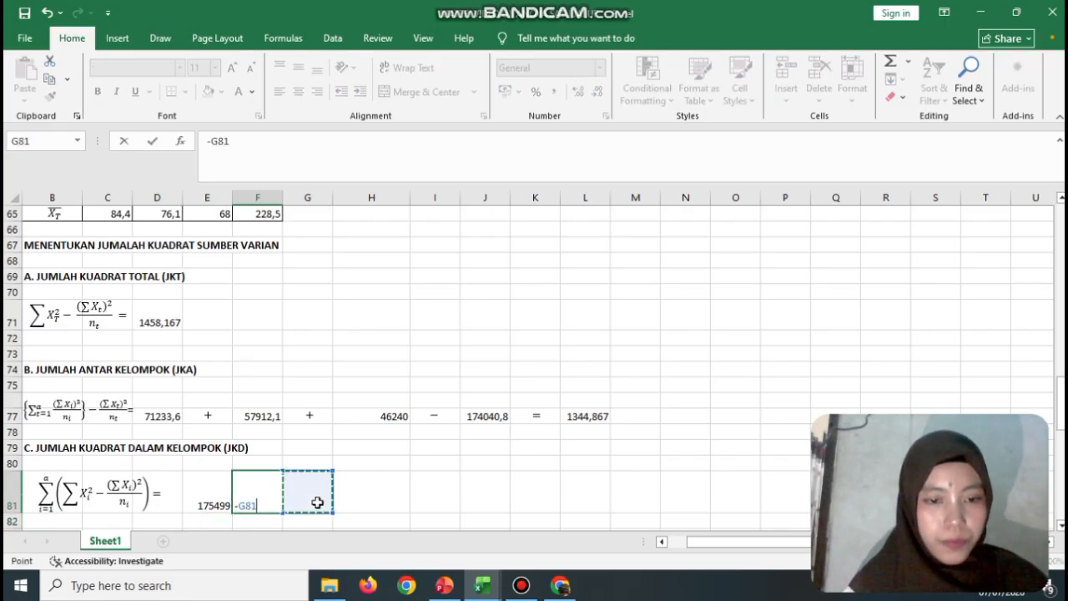
pyautogui.press('BackSpace')
pyautogui.press('BackSpace')
pyautogui.press('BackSpace')
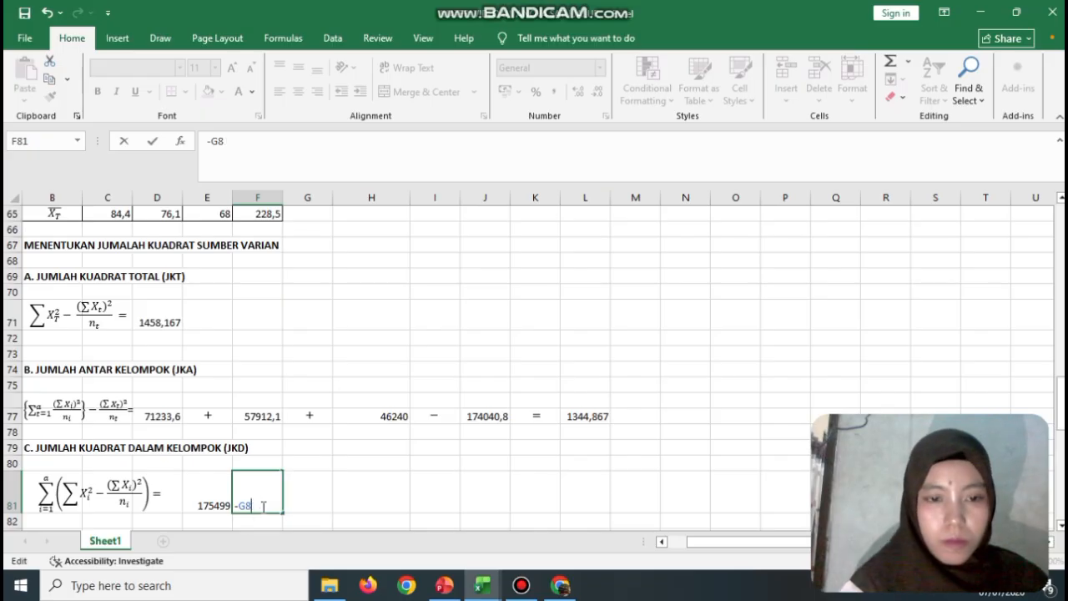
pyautogui.press('Tab')
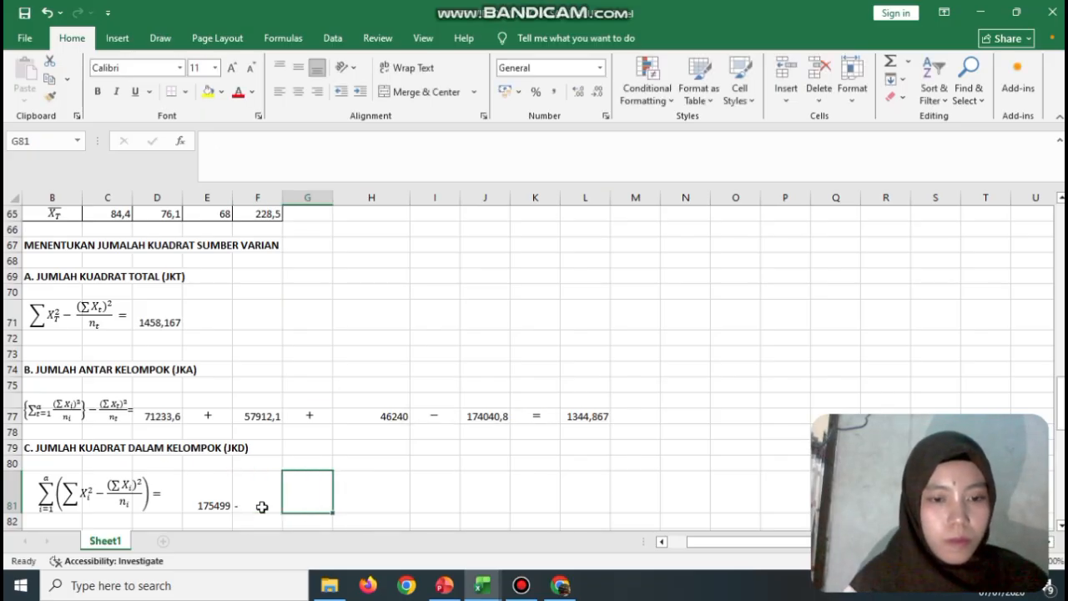
# Begin the second part of the JKD in cell G81 with the IPA term =(C62^2/C61) from Tabel bantu
pyautogui.write('=')
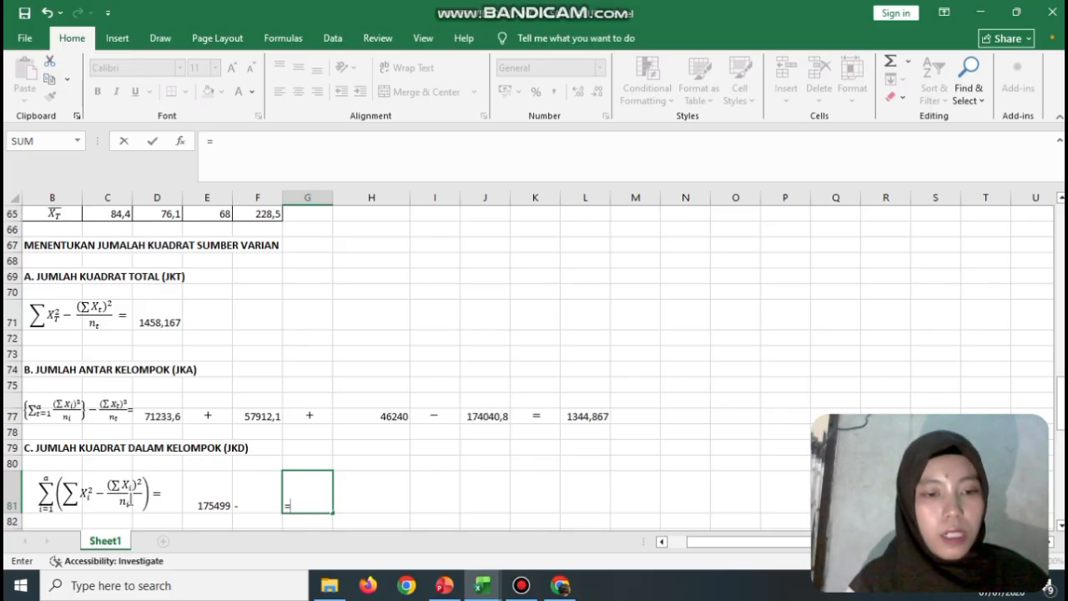
pyautogui.moveTo(1062, 415); pyautogui.dragTo(1061, 380)
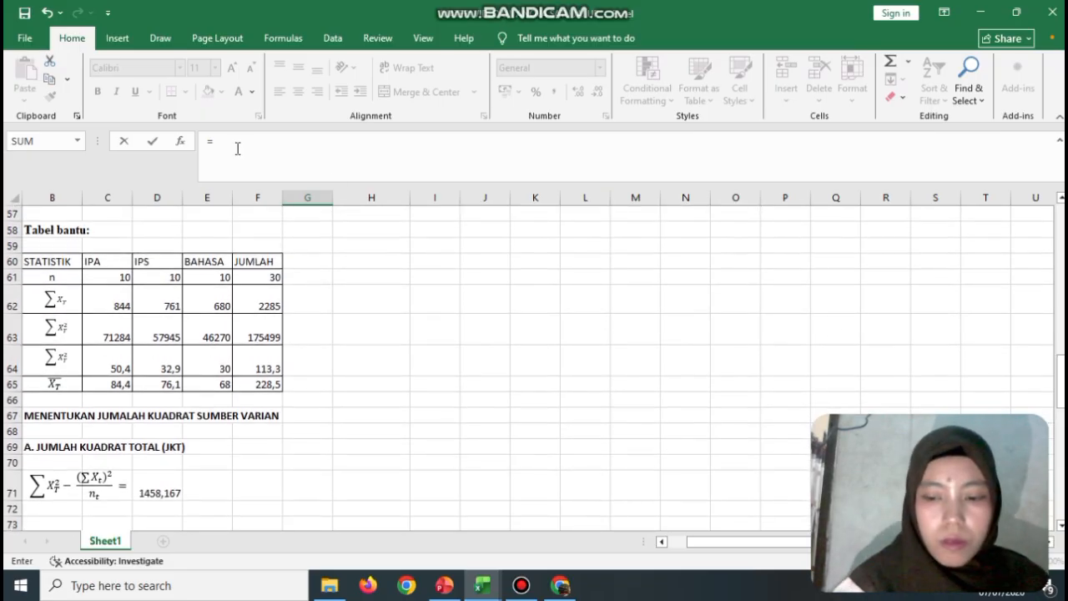
pyautogui.click(115, 305)
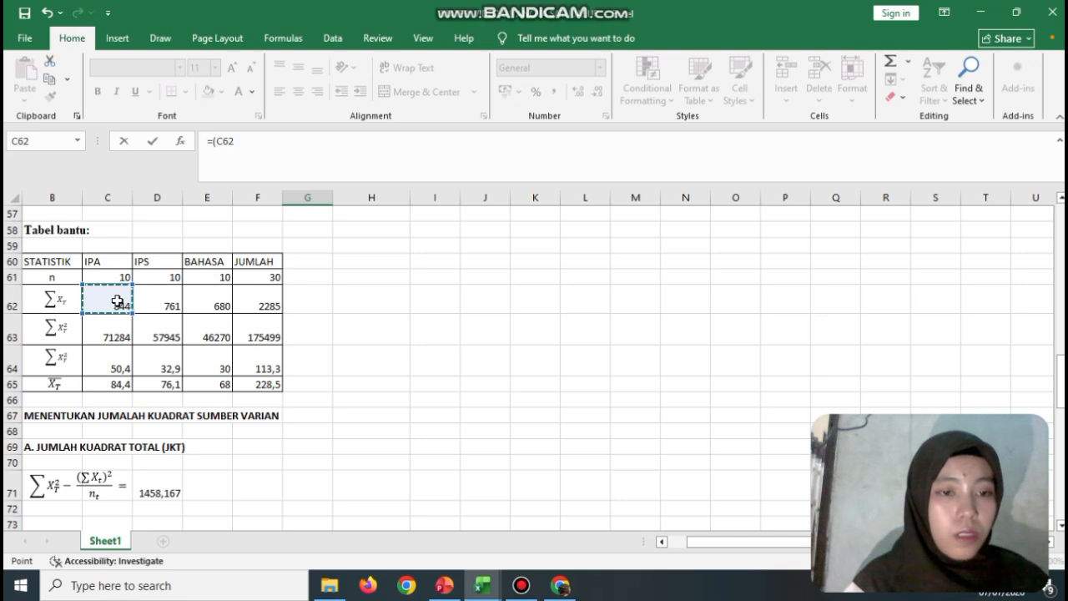
pyautogui.write('^2')
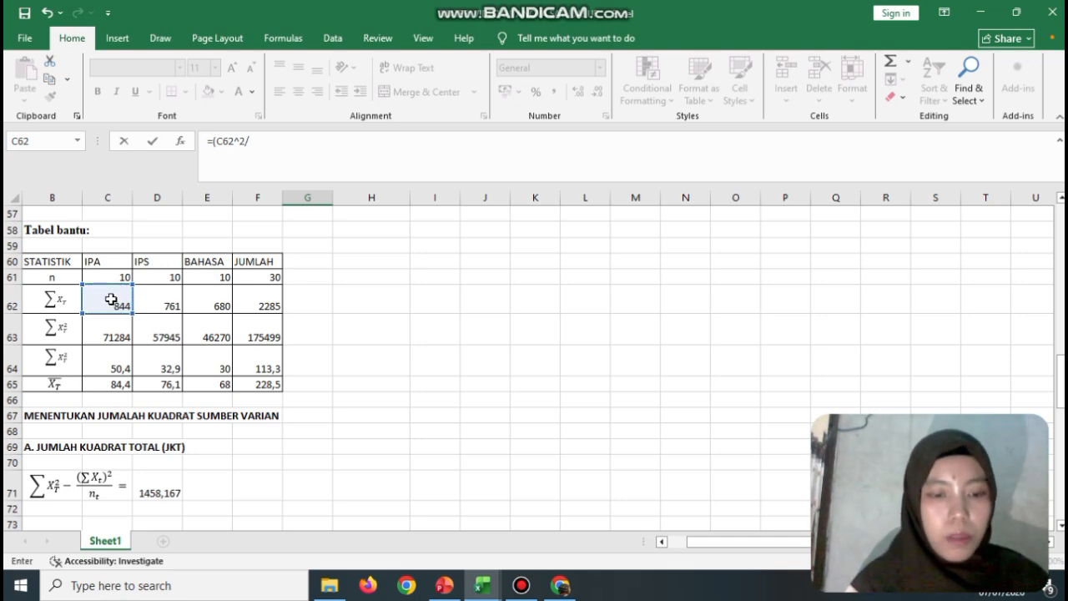
pyautogui.write('/')
pyautogui.click(124, 276)
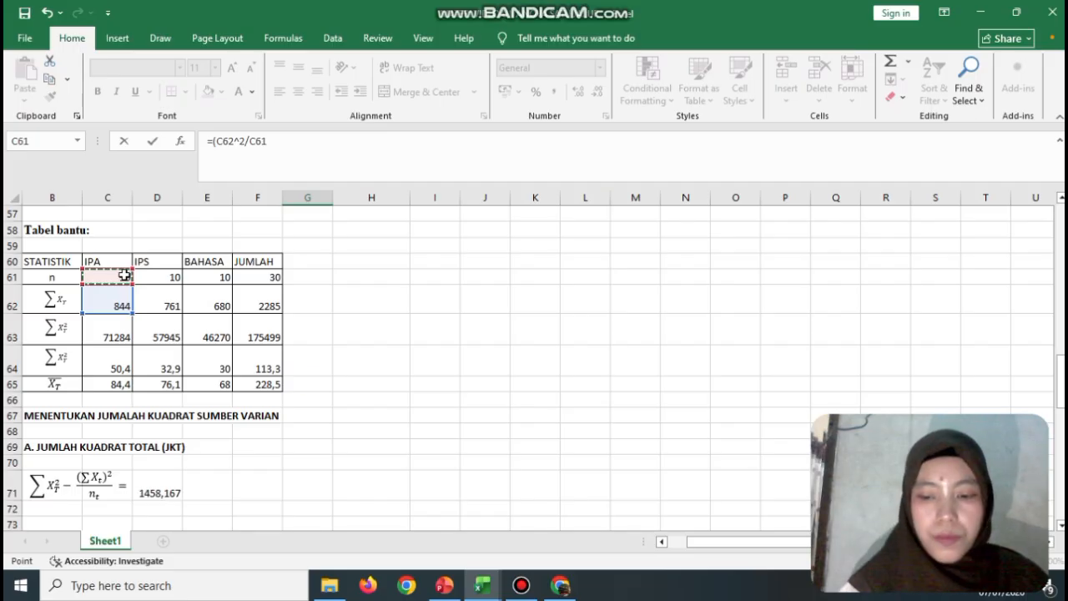
pyautogui.write(')')
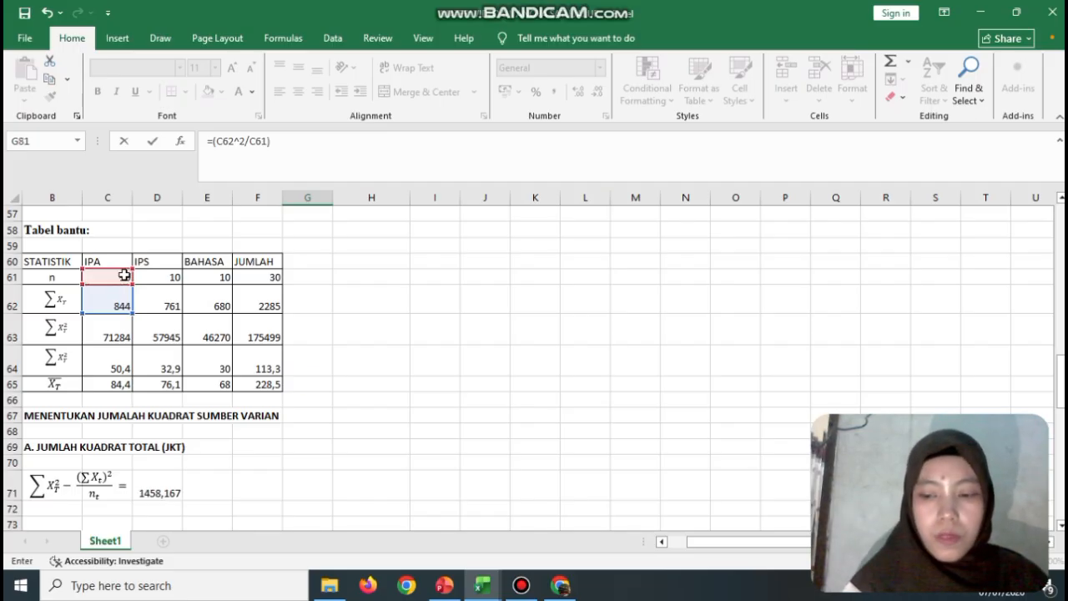
# Extend the G81 formula by adding the IPS term (D62^2/D61)
pyautogui.write('+')
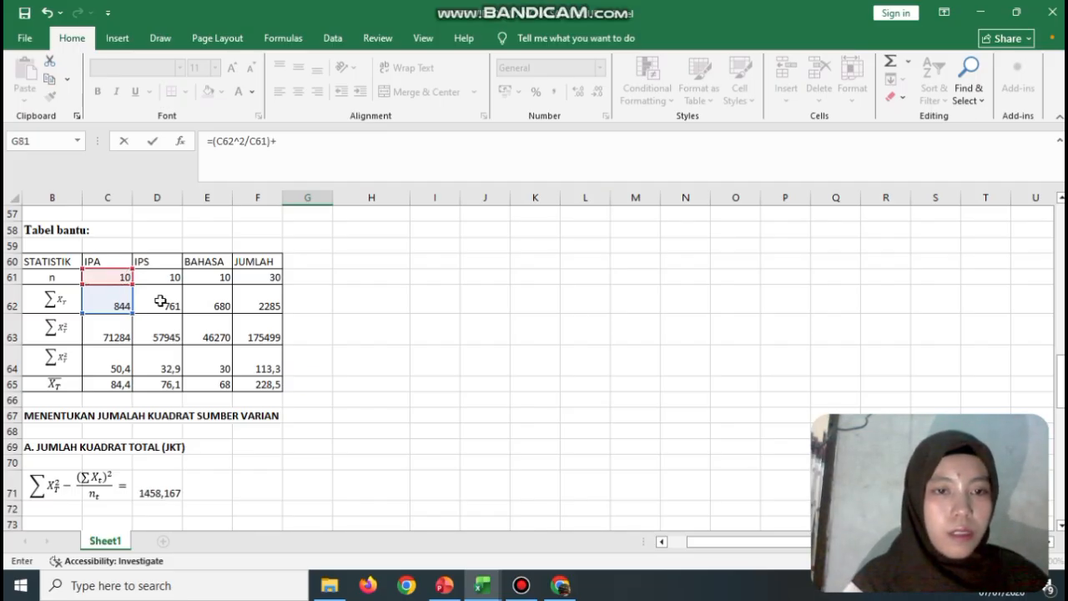
pyautogui.click(158, 300)
pyautogui.press('BackSpace')
pyautogui.press('BackSpace')
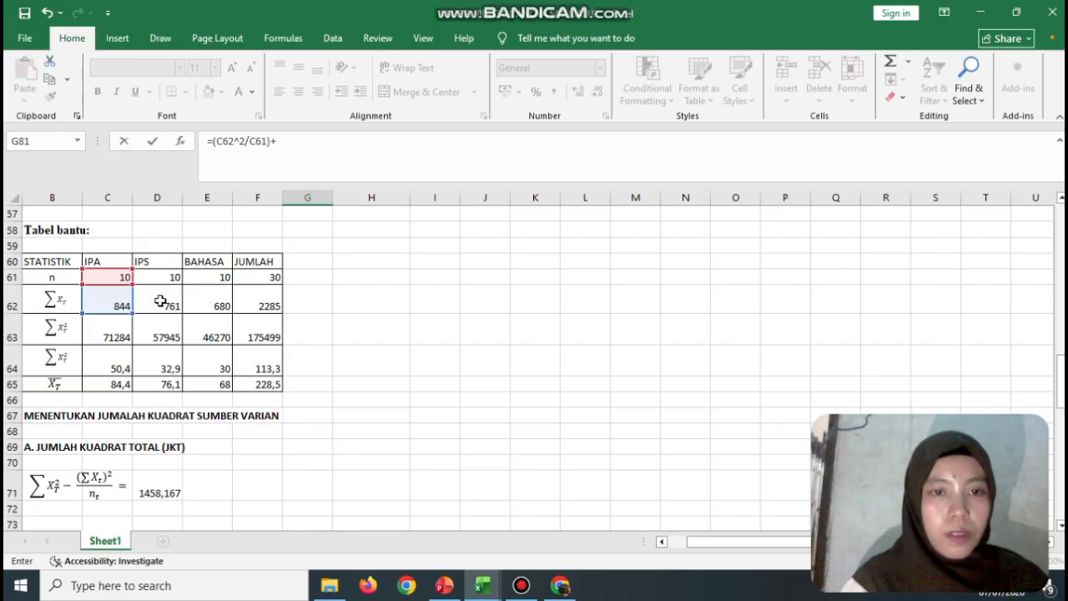
pyautogui.write('(')
pyautogui.click(177, 302)
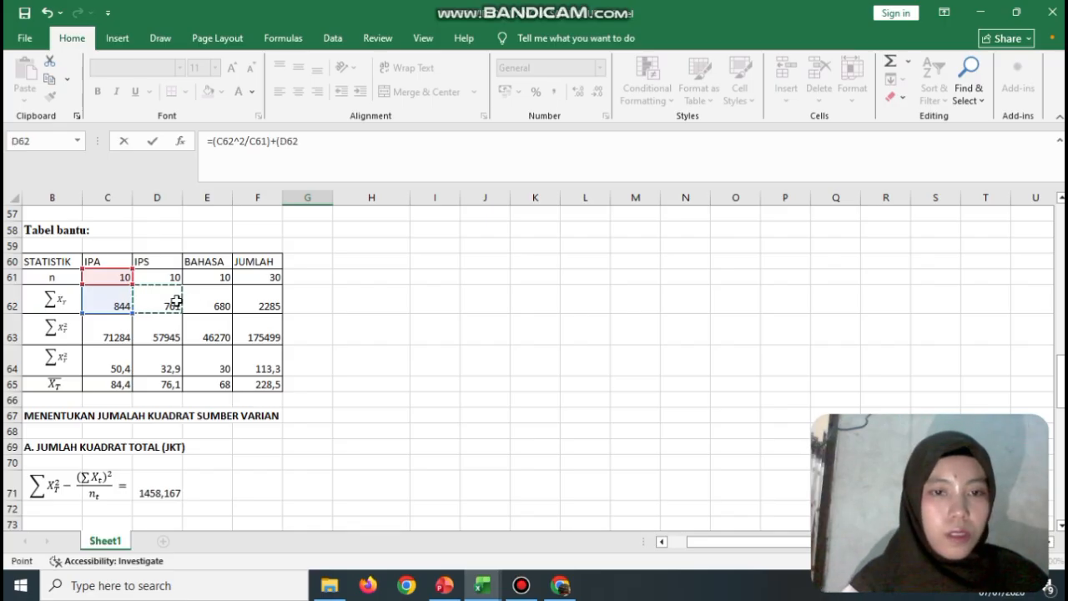
pyautogui.write('^2/')
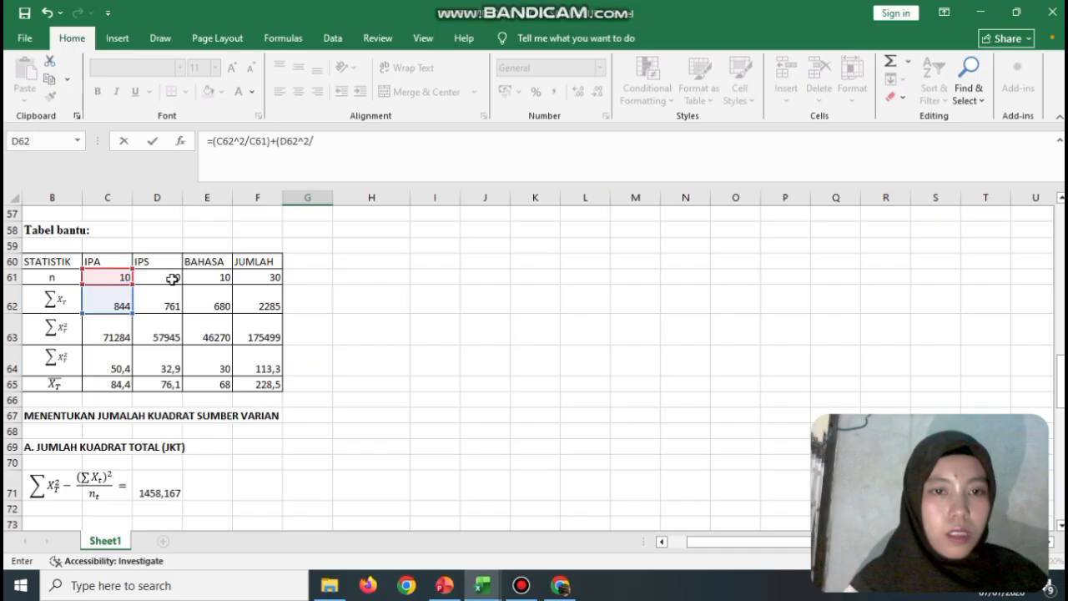
pyautogui.click(172, 278)
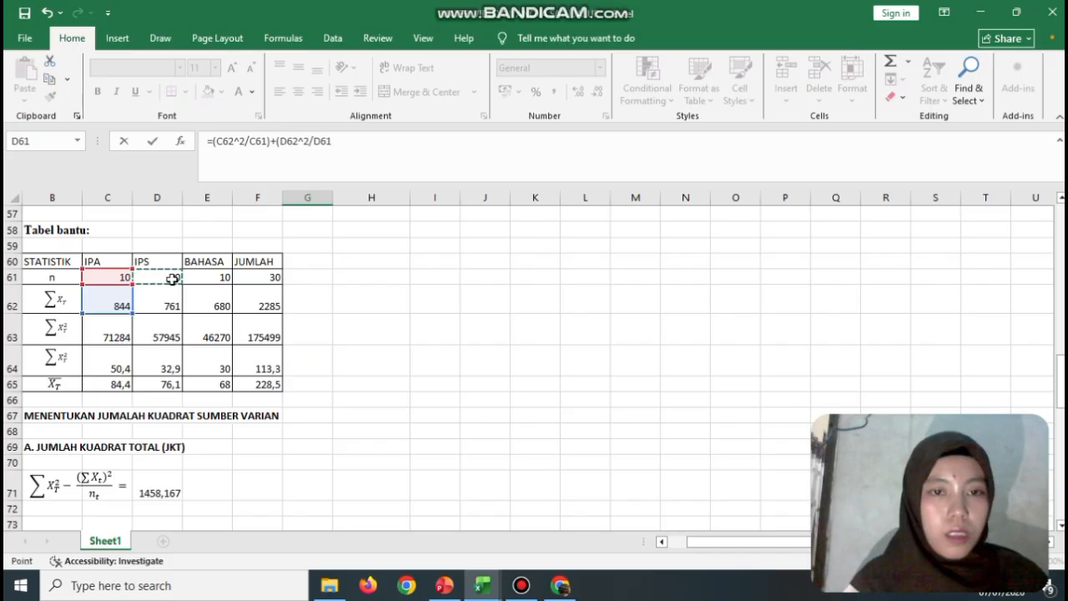
pyautogui.write(')')
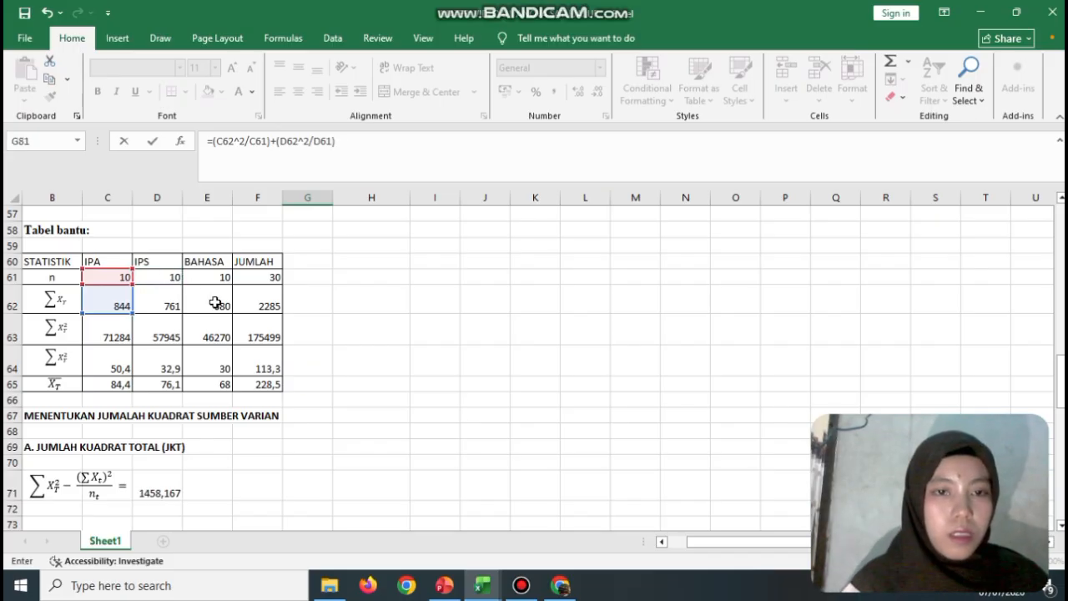
# Add the Bahasa term (E62^2/E61) to the G81 formula and complete it as =(C62^2/C61)+(D62^2/D61)+(E62^2/E61)
pyautogui.write('+')
pyautogui.write('E6')
pyautogui.press('BackSpace')
pyautogui.press('BackSpace')
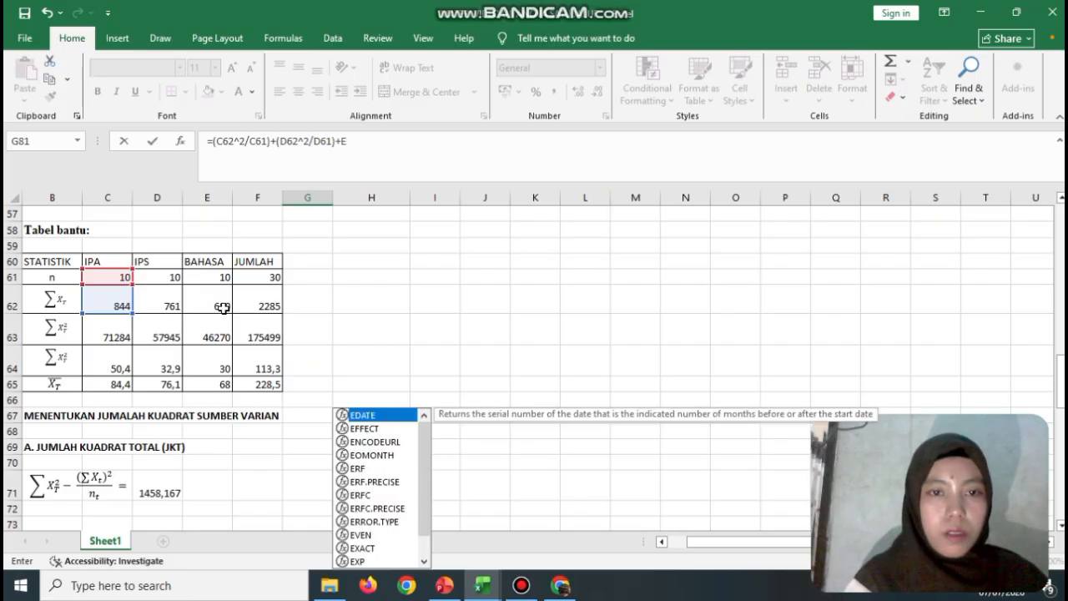
pyautogui.write('(')
pyautogui.click(224, 307)
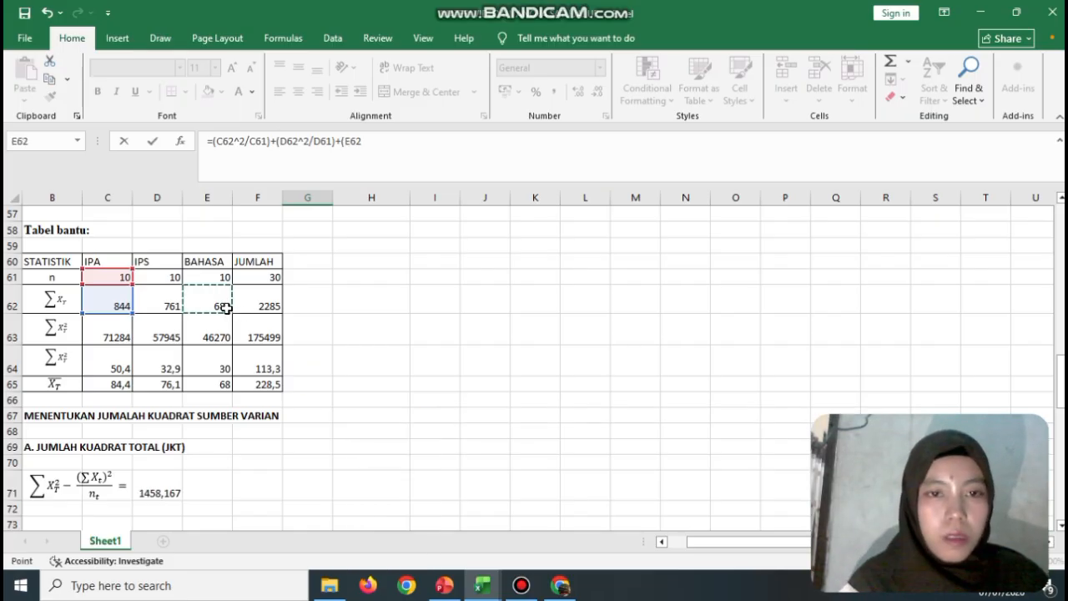
pyautogui.write('^2/')
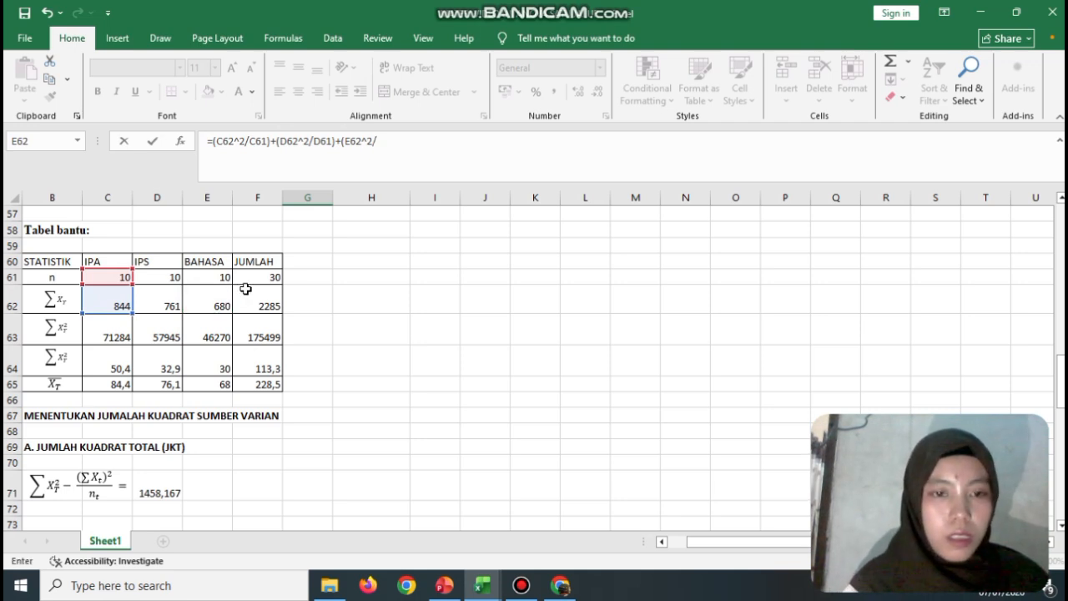
pyautogui.click(219, 279)
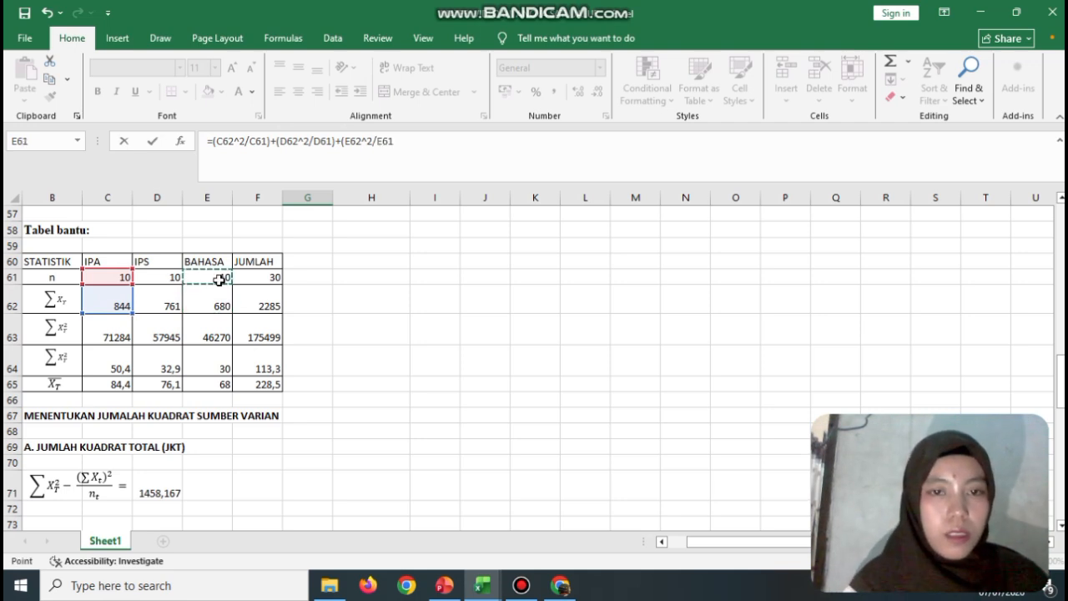
pyautogui.write(')')
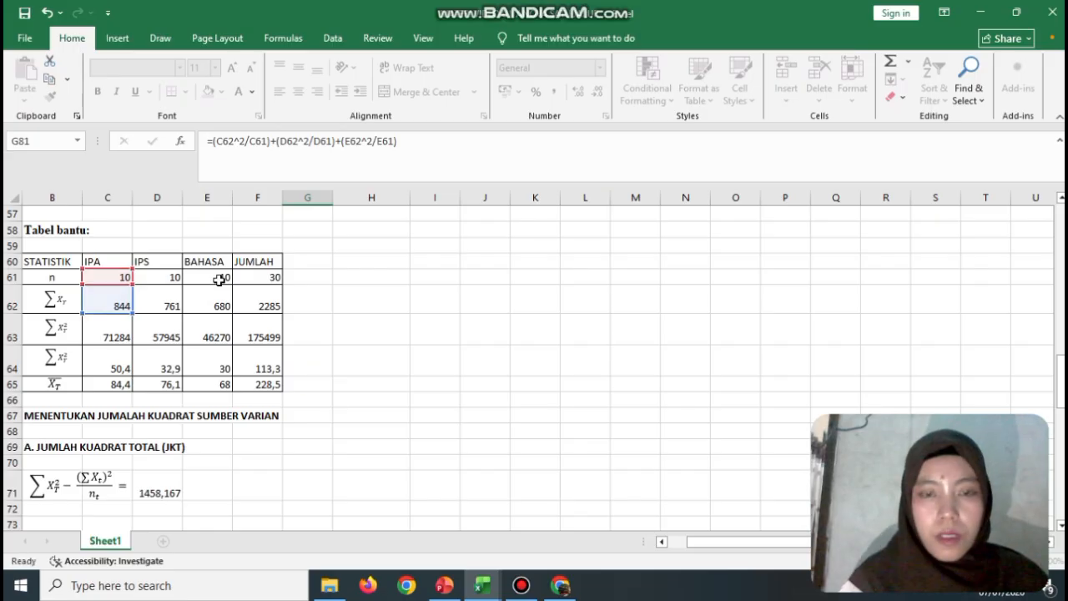
pyautogui.press('Return')
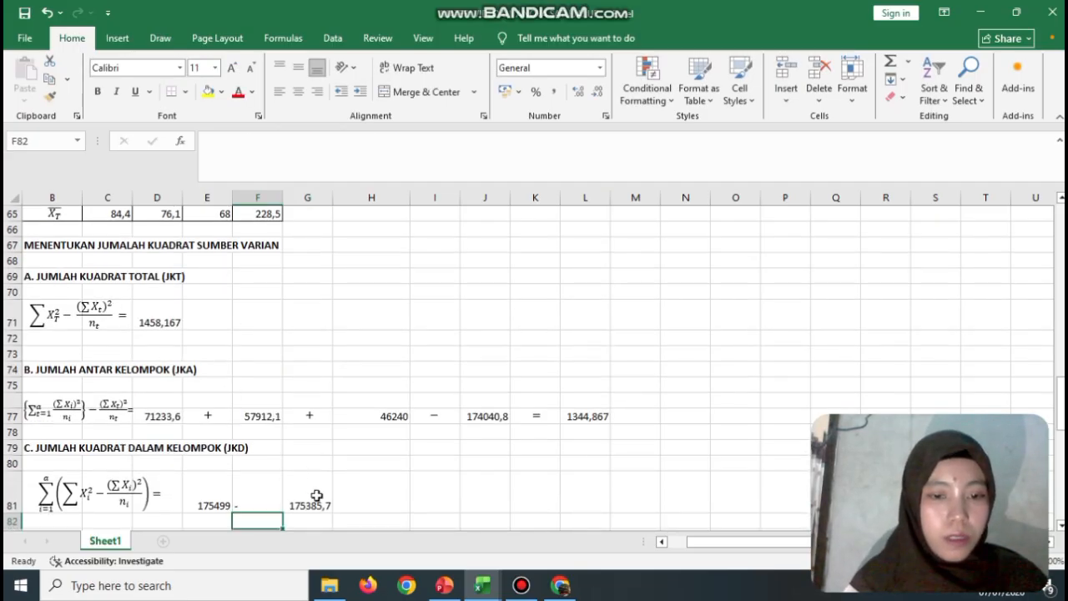
# Enter an equals sign in cell H81 after the second part of the JKD
pyautogui.click(376, 517)
pyautogui.click(377, 504)
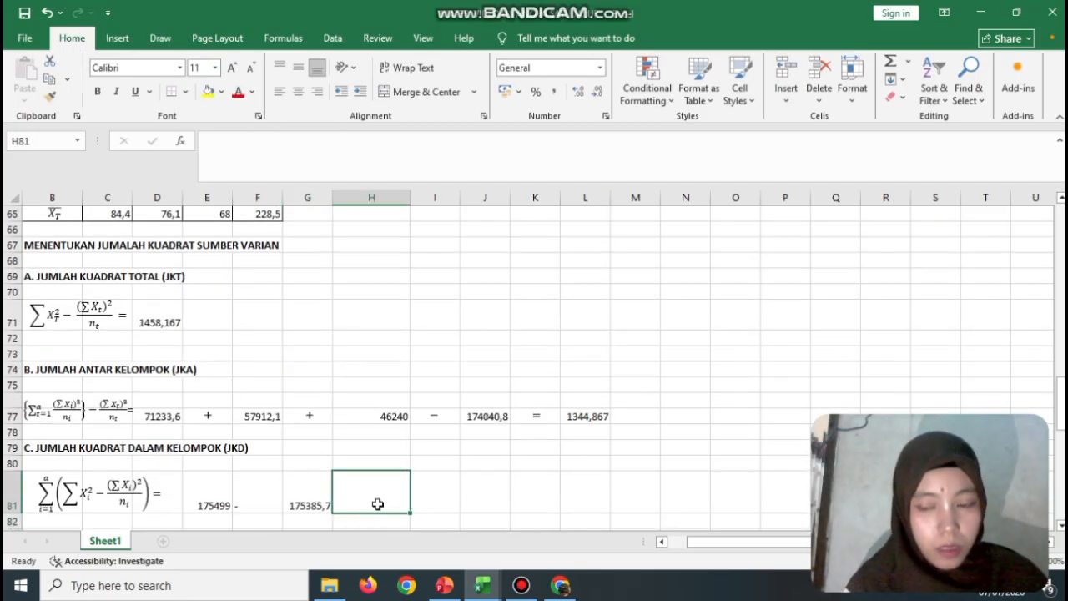
pyautogui.write('=')
# Calculate the JKD result in cell I81 with the formula =E81-G81
pyautogui.click(425, 505)
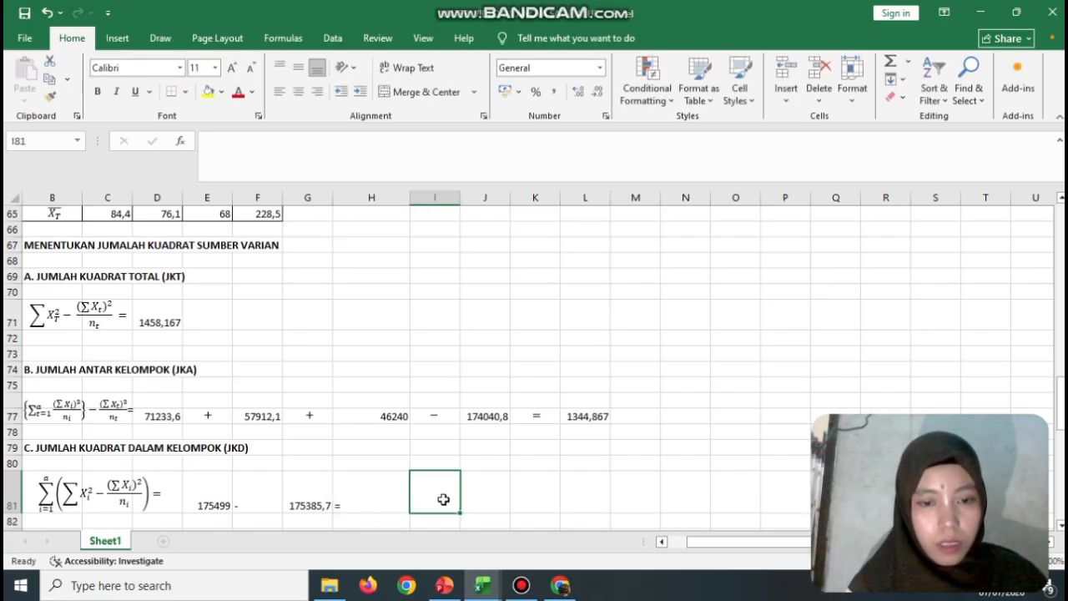
pyautogui.write('=')
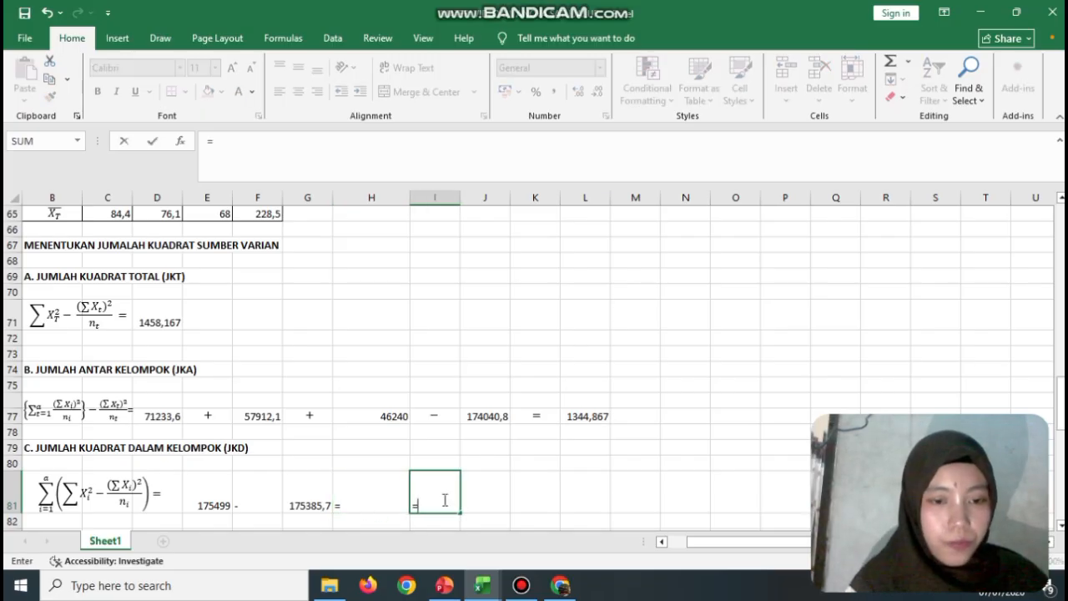
pyautogui.click(217, 509)
pyautogui.write('-')
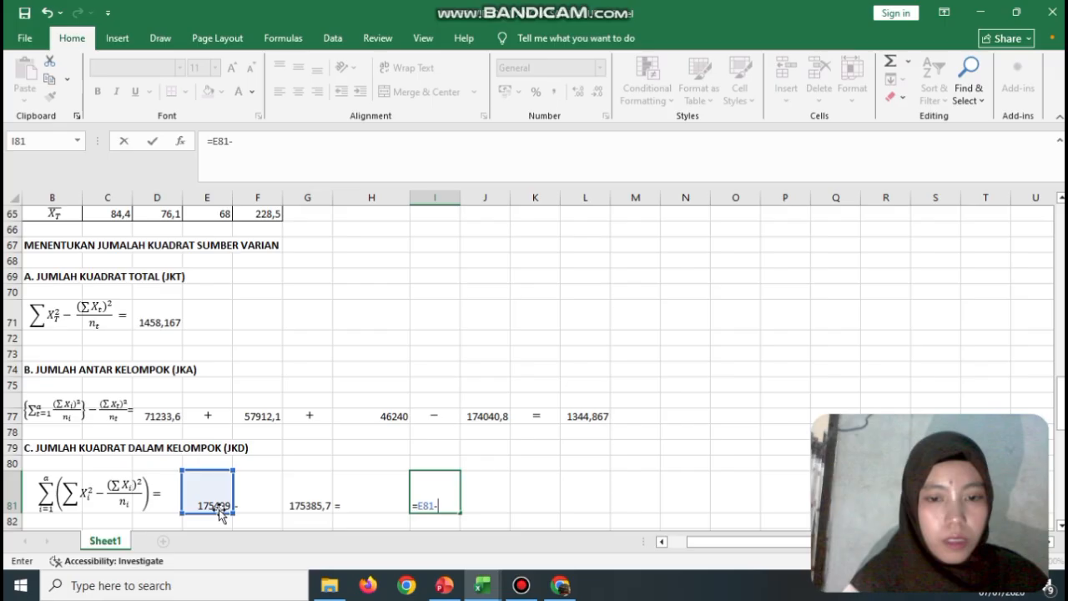
pyautogui.click(305, 504)
pyautogui.press('Return')
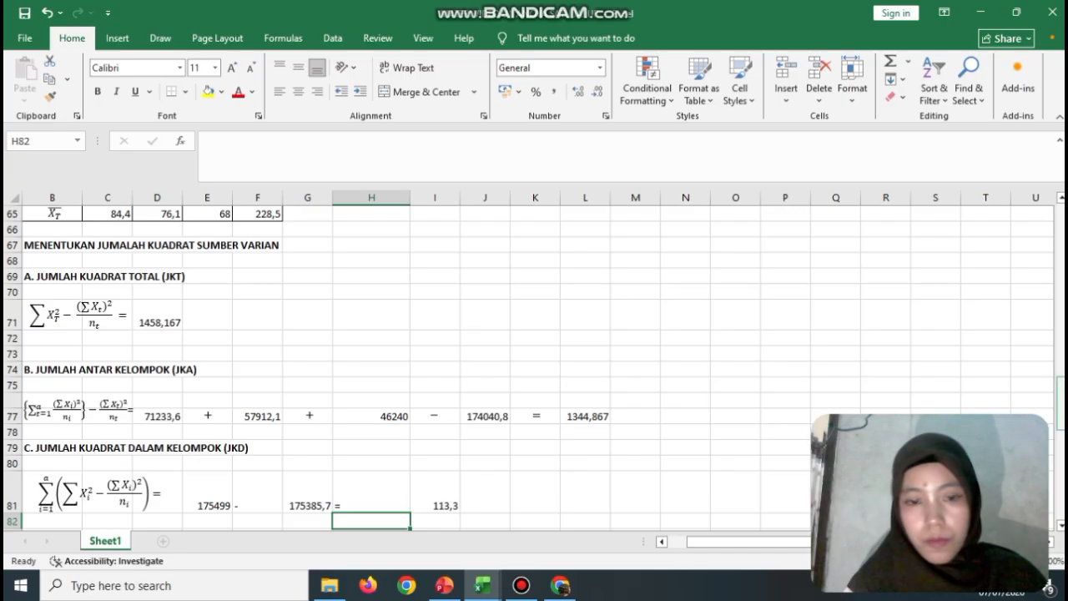
# Calculate the total degrees of freedom db (T) in cell D86 with the formula =F61-1
pyautogui.scroll(-5, 584, 463)
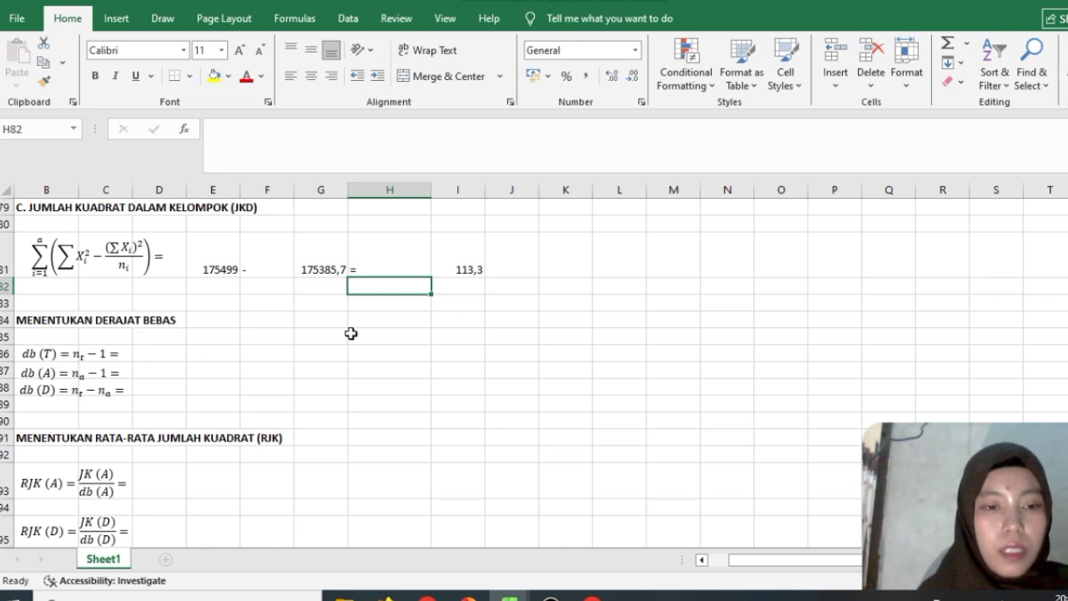
pyautogui.click(177, 354)
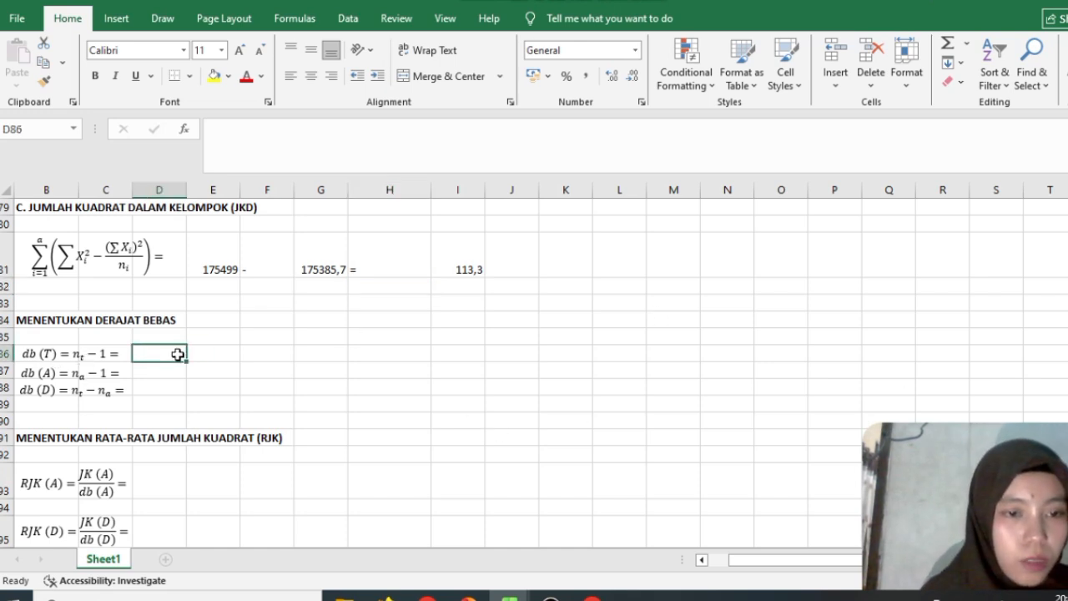
pyautogui.write('=')
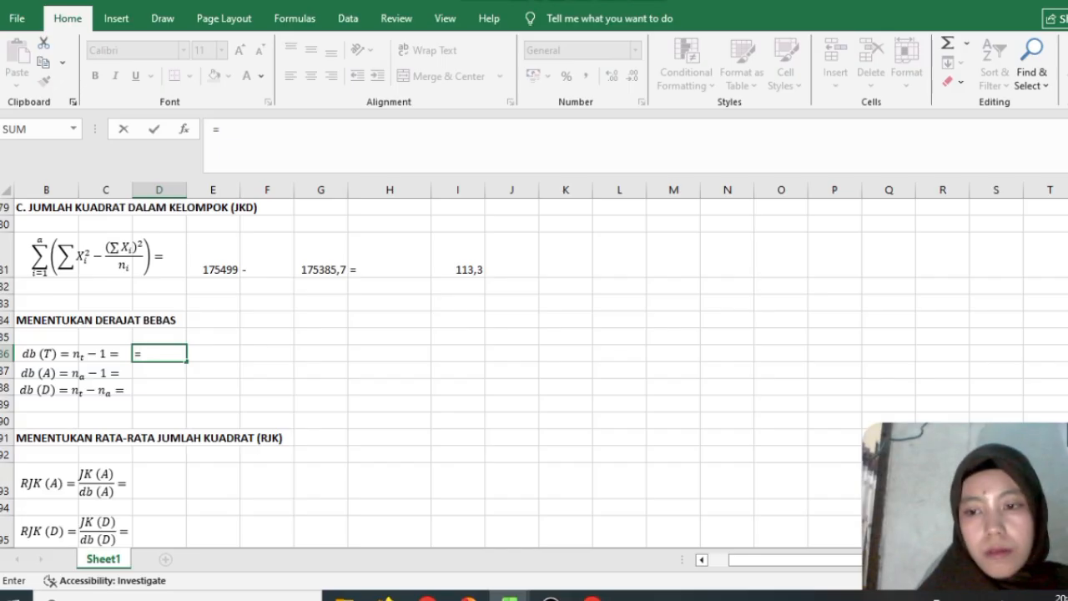
pyautogui.scroll(7, 985, 369)
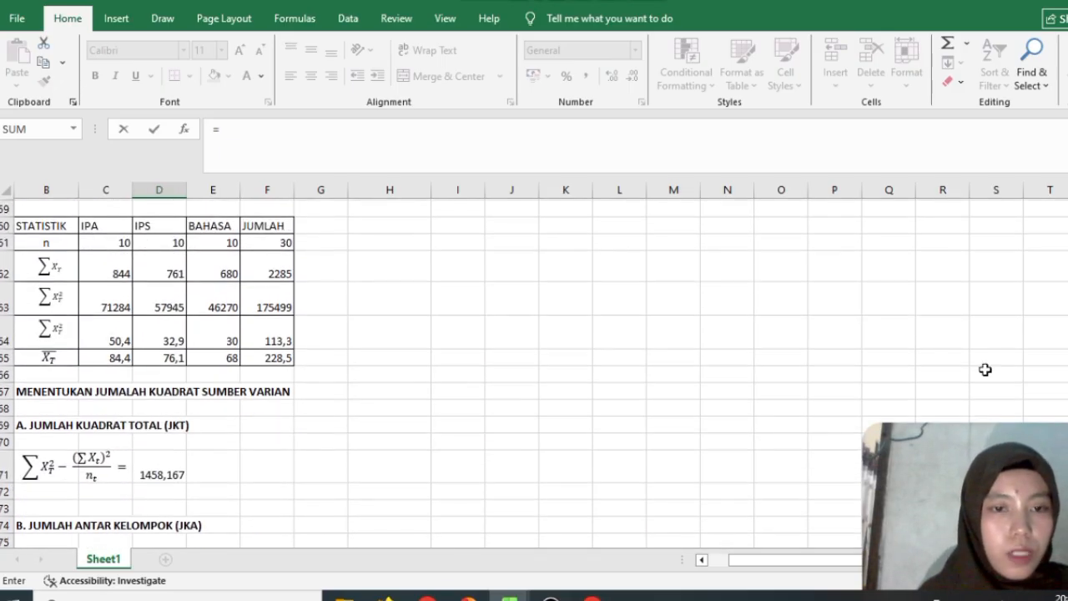
pyautogui.click(284, 241)
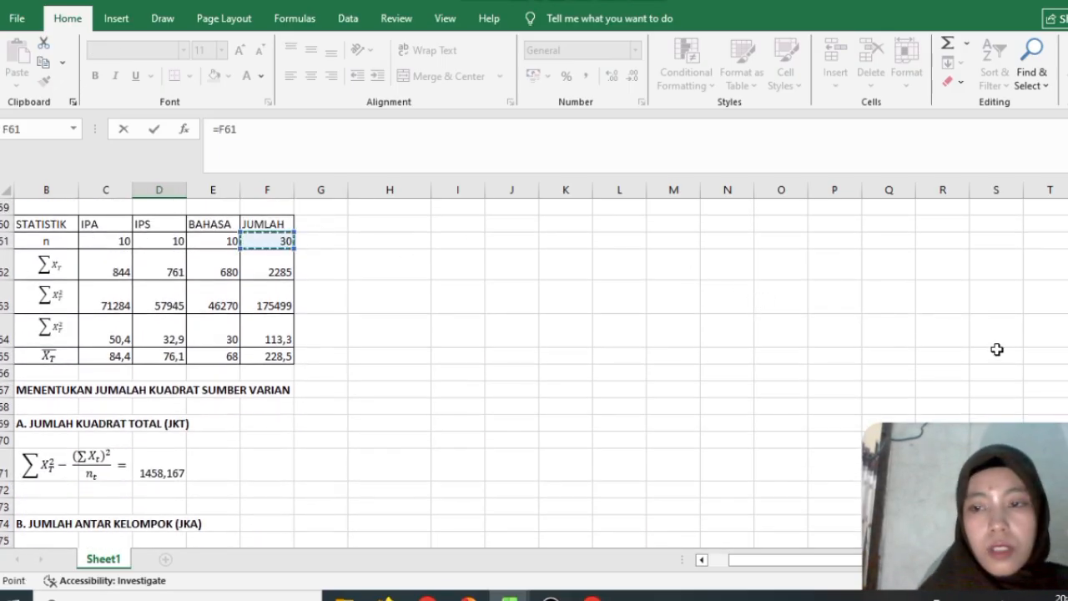
pyautogui.click(375, 136)
pyautogui.write('-1')
pyautogui.press('Return')
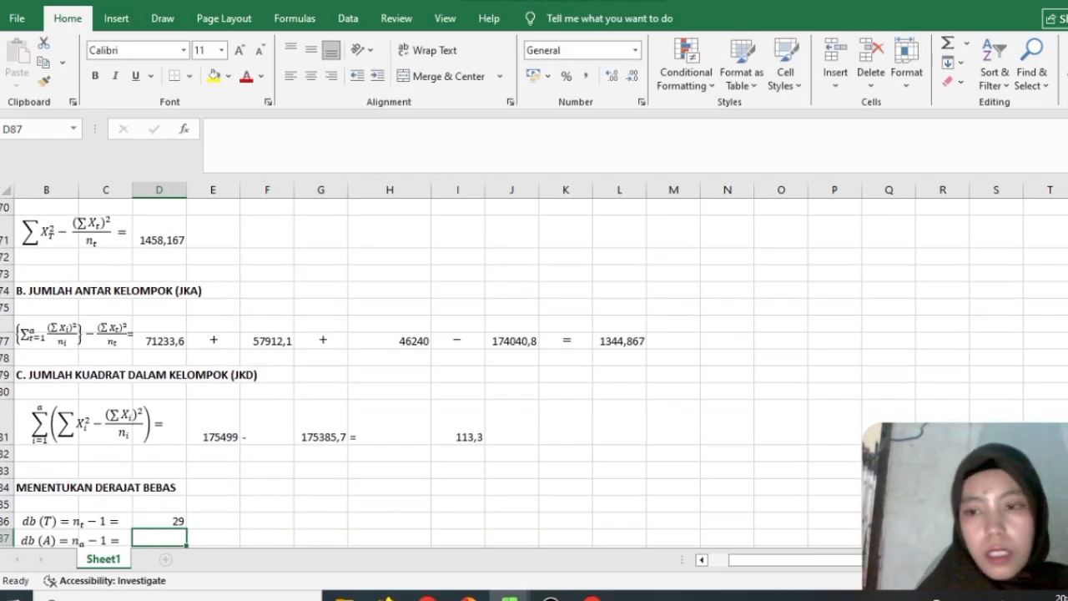
# Calculate the between-group degrees of freedom db (A) in cell D87 with the formula =3-1
pyautogui.scroll(-2, 534, 389)
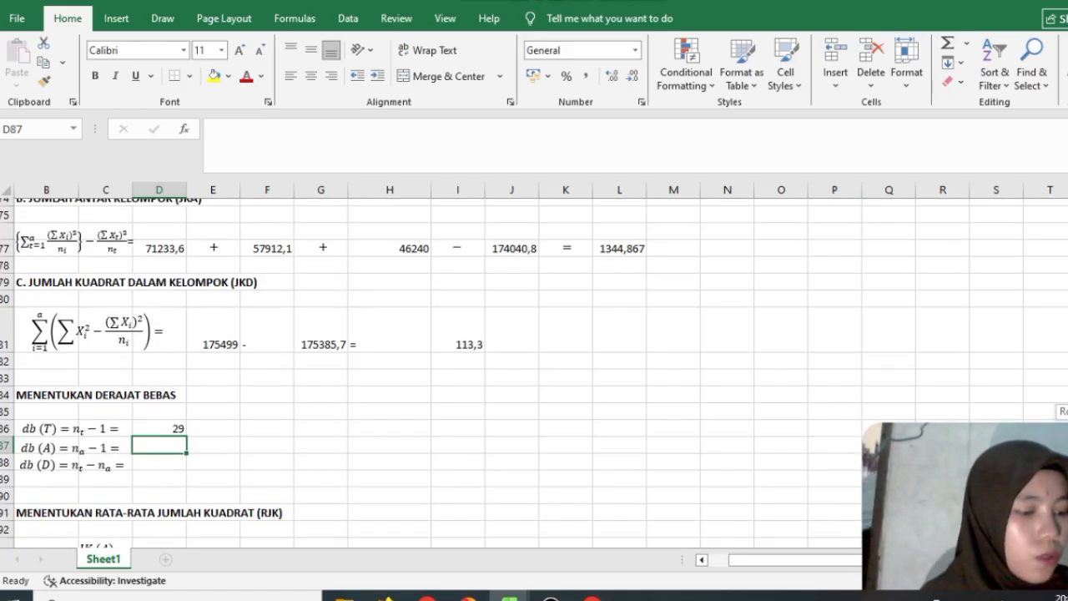
pyautogui.scroll(1, 534, 373)
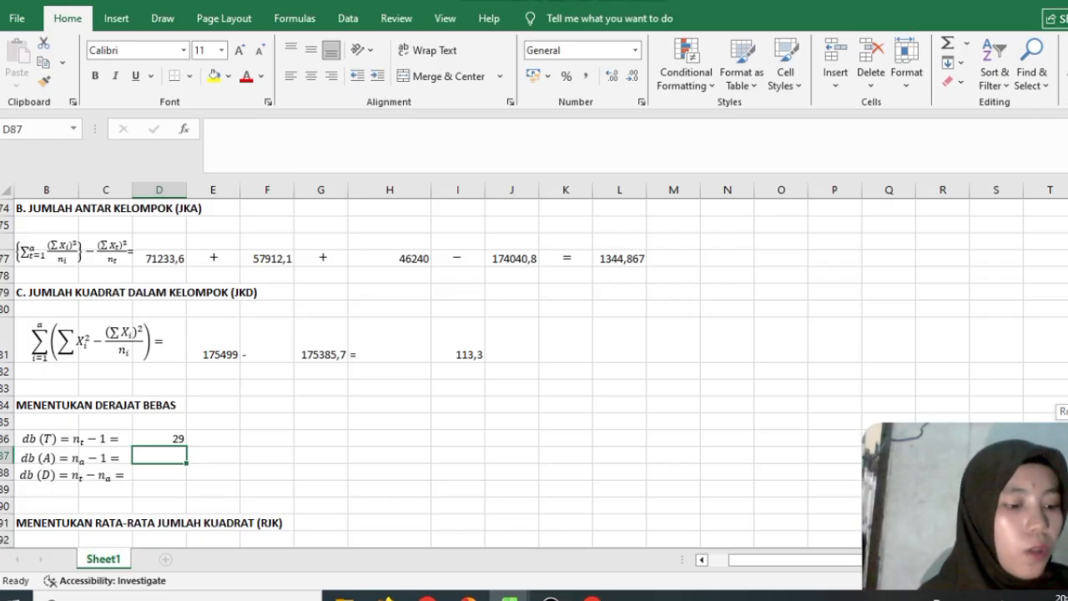
pyautogui.scroll(-1, 534, 374)
pyautogui.scroll(1, 534, 374)
pyautogui.scroll(-1, 535, 373)
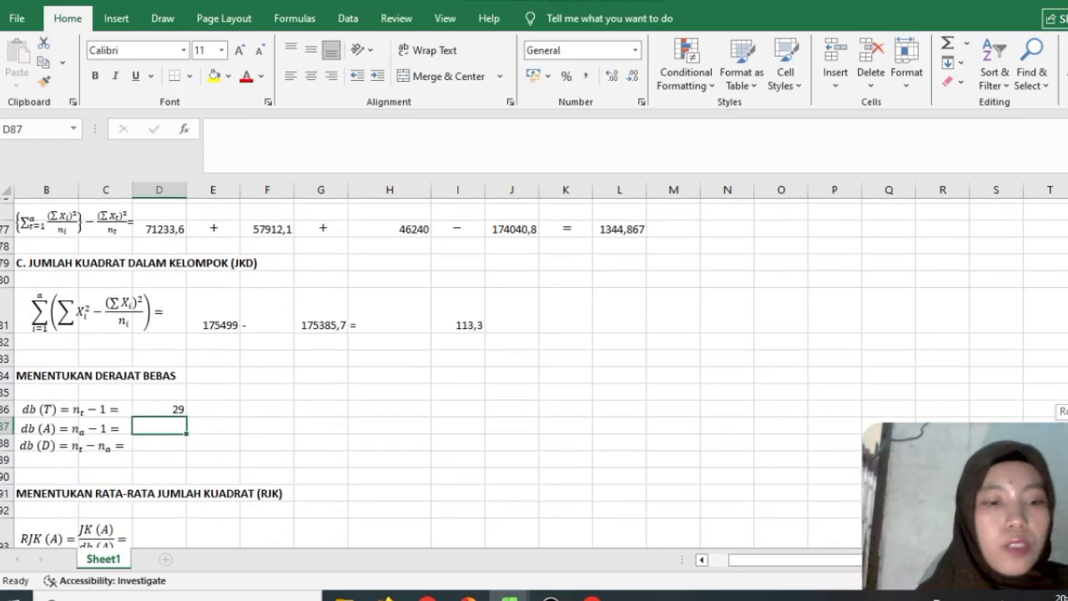
pyautogui.scroll(1, 535, 373)
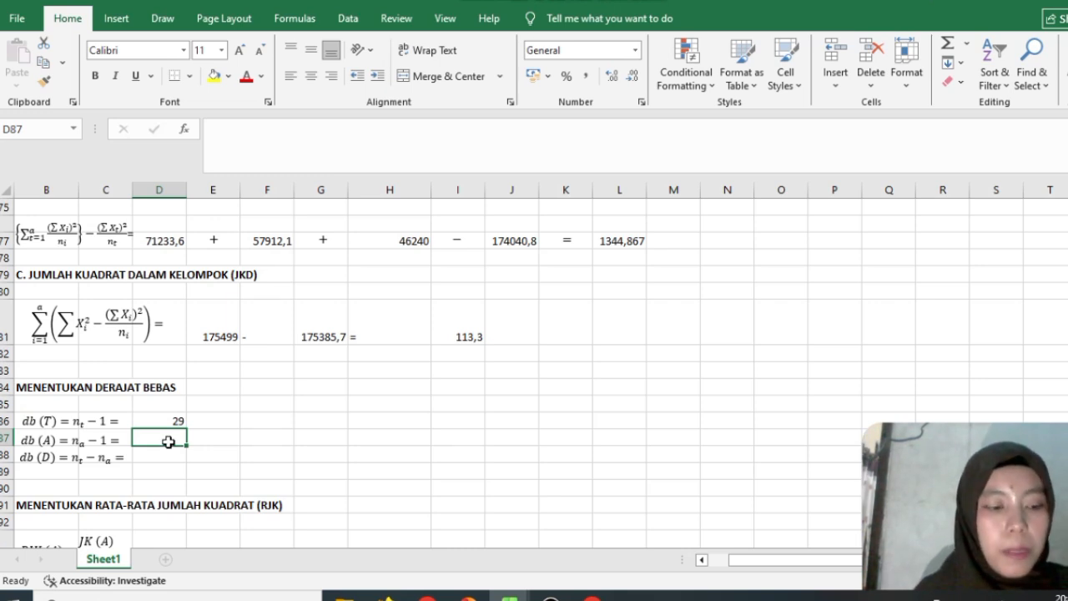
pyautogui.write('=3-1')
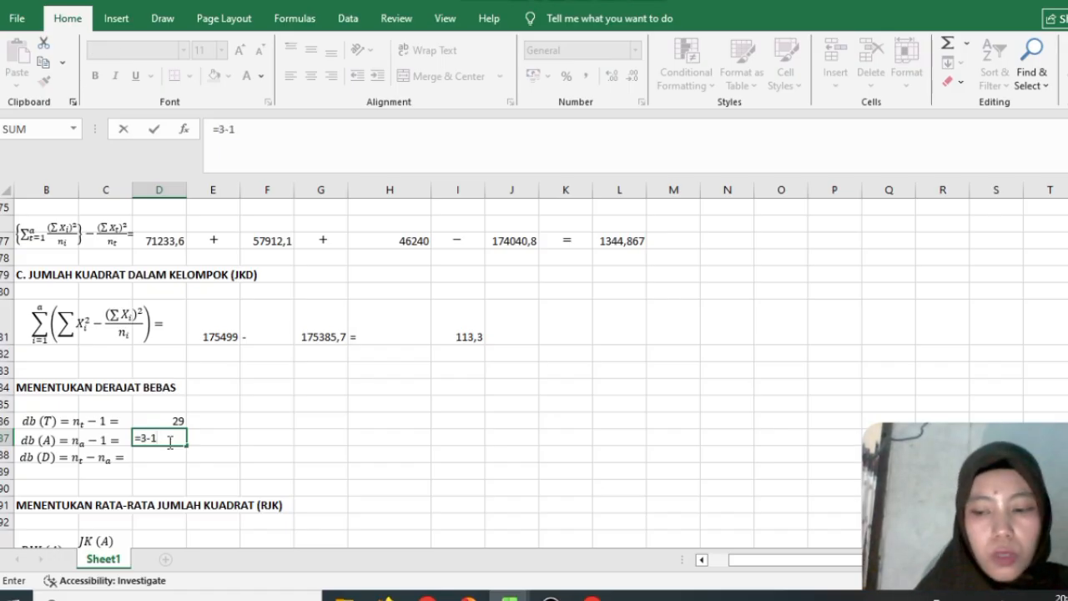
pyautogui.press('Return')
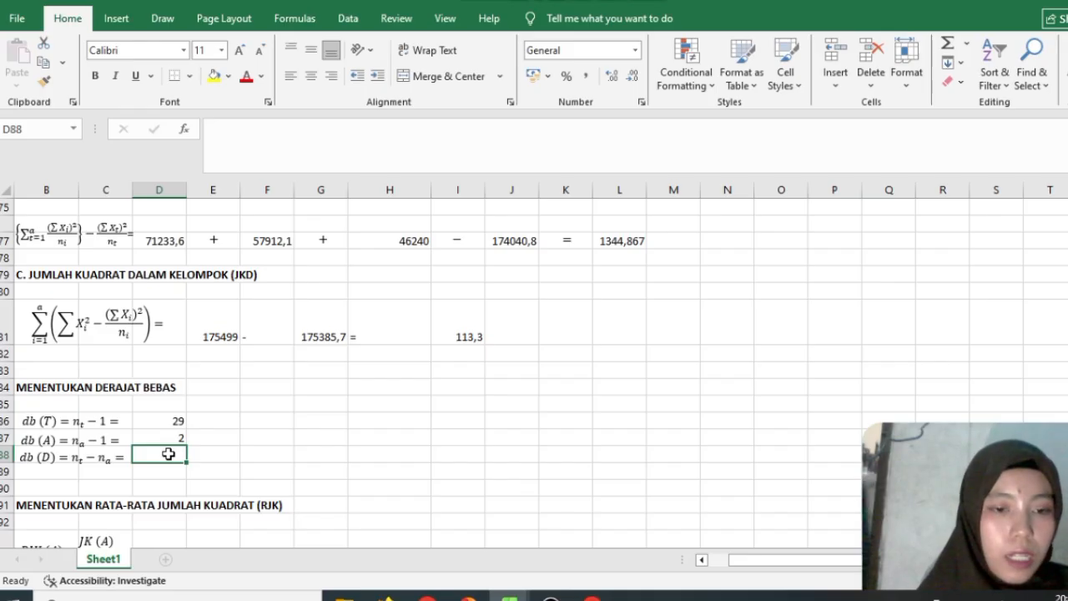
# Calculate the within-group degrees of freedom db (D) in cell D88 with the formula =D86-D87
pyautogui.write('=')
pyautogui.click(179, 422)
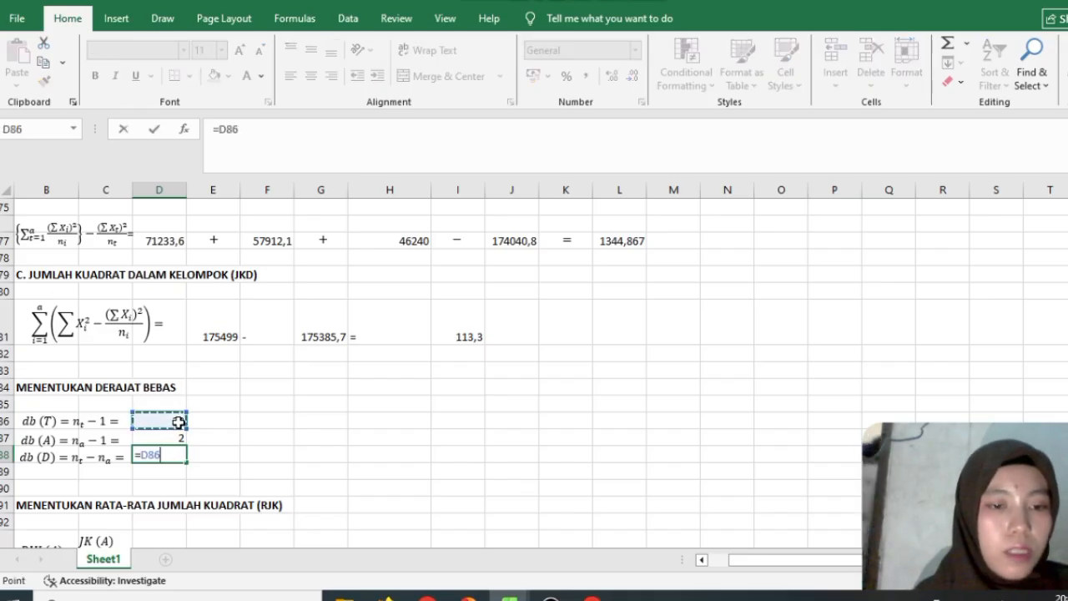
pyautogui.write('-')
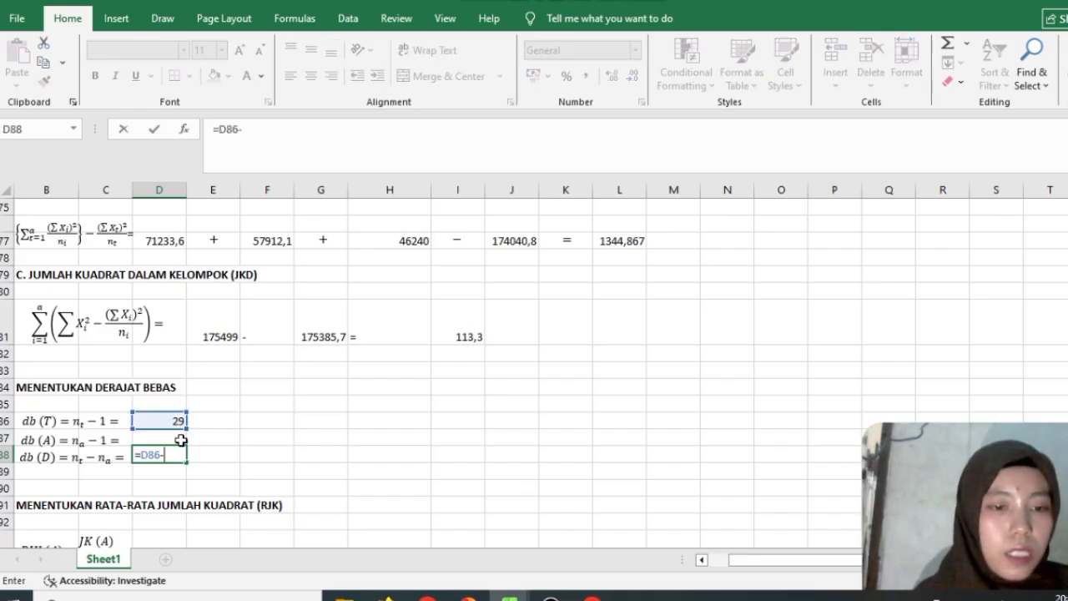
pyautogui.click(180, 440)
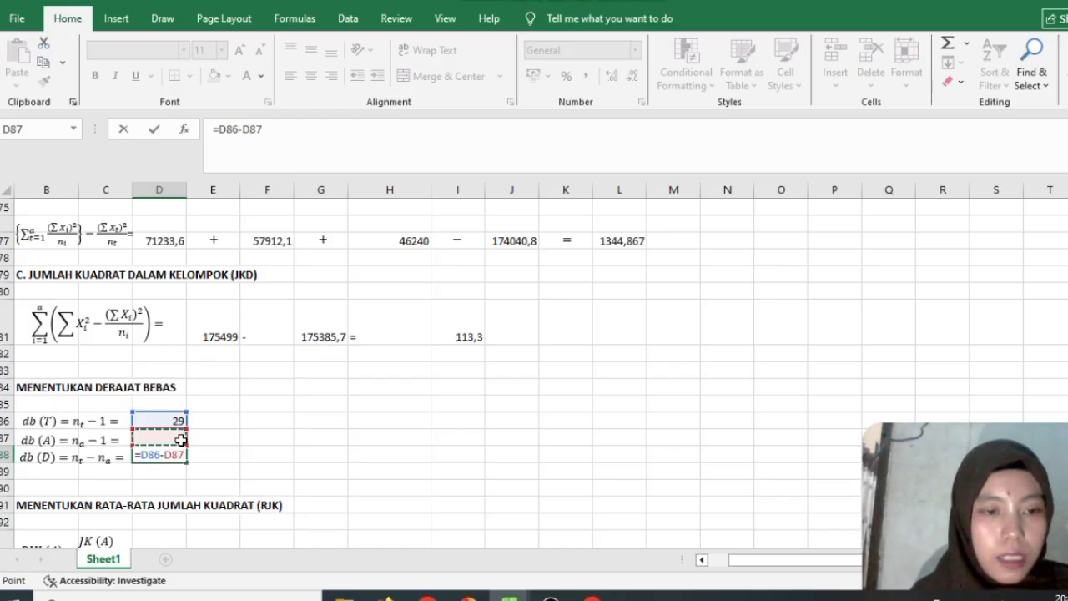
pyautogui.press('Return')
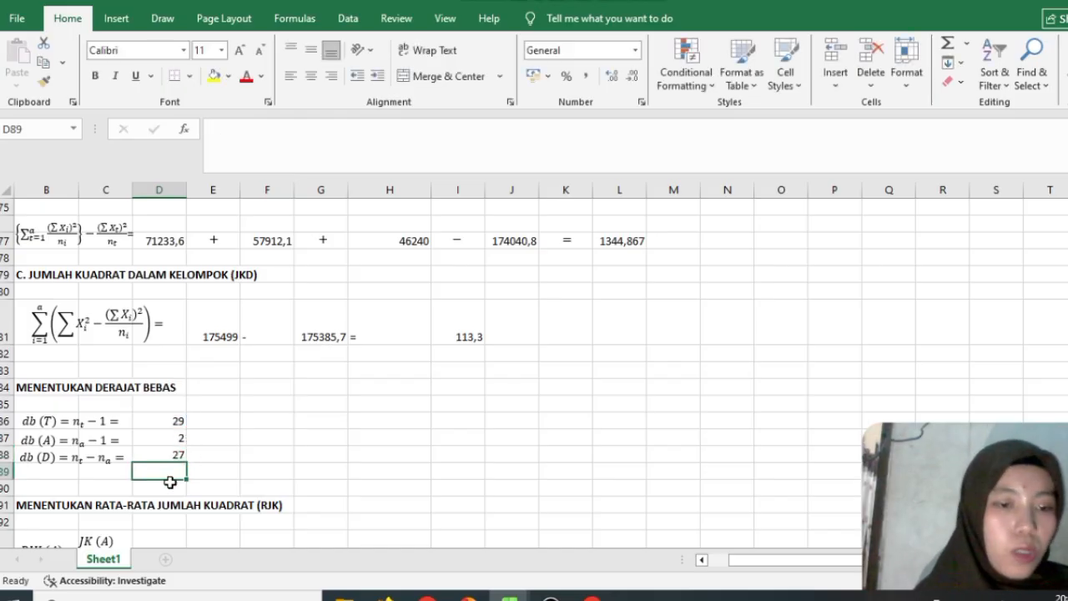
# Calculate RJK (A) in cell D93 with the formula =D71/D87
pyautogui.scroll(-4, 534, 372)
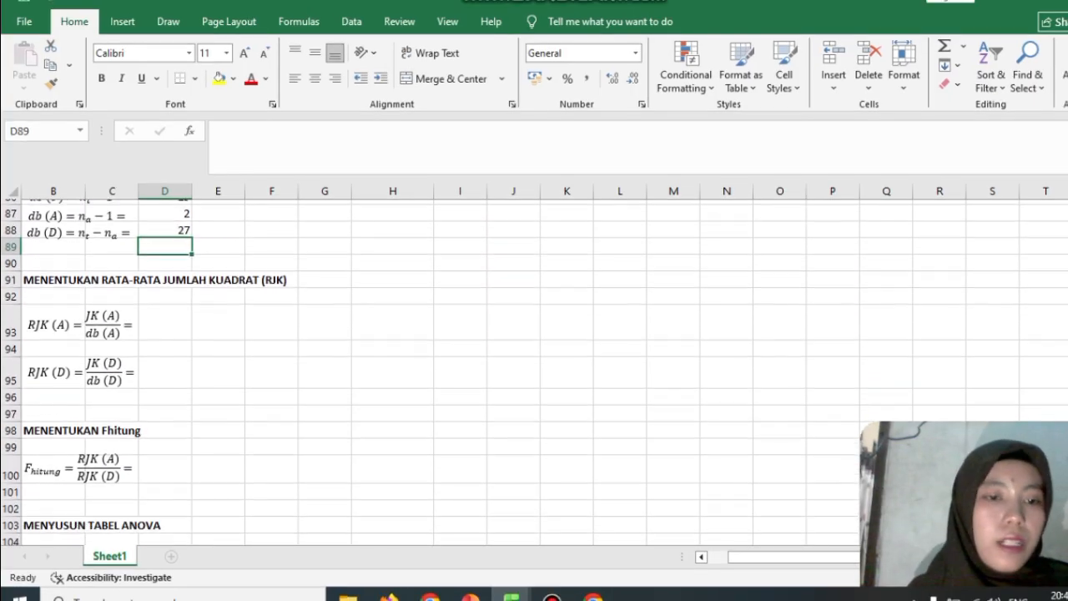
pyautogui.scroll(-1, 534, 372)
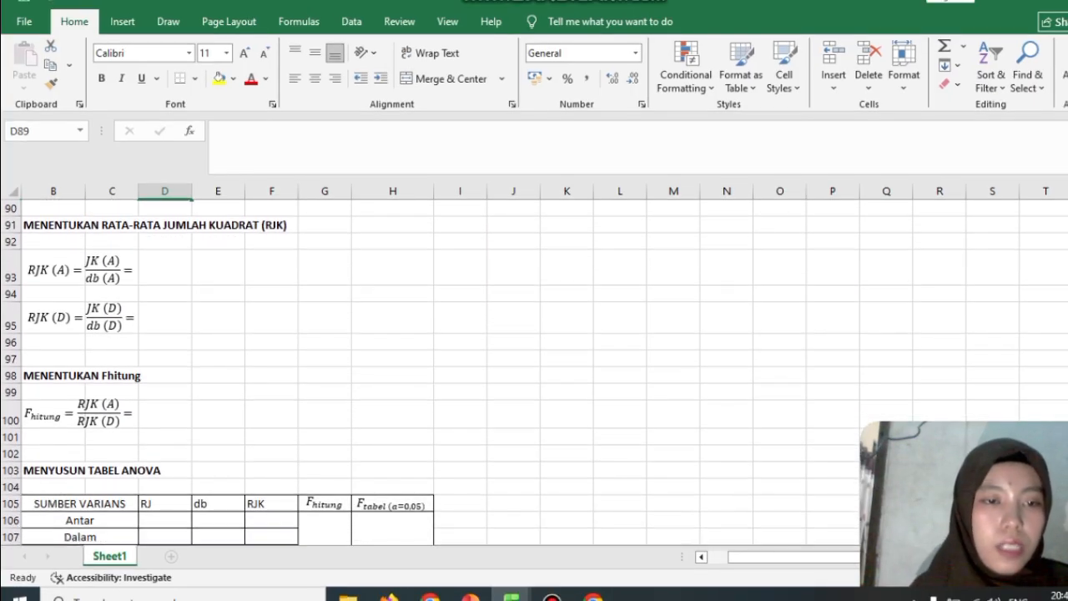
pyautogui.scroll(1, 1025, 466)
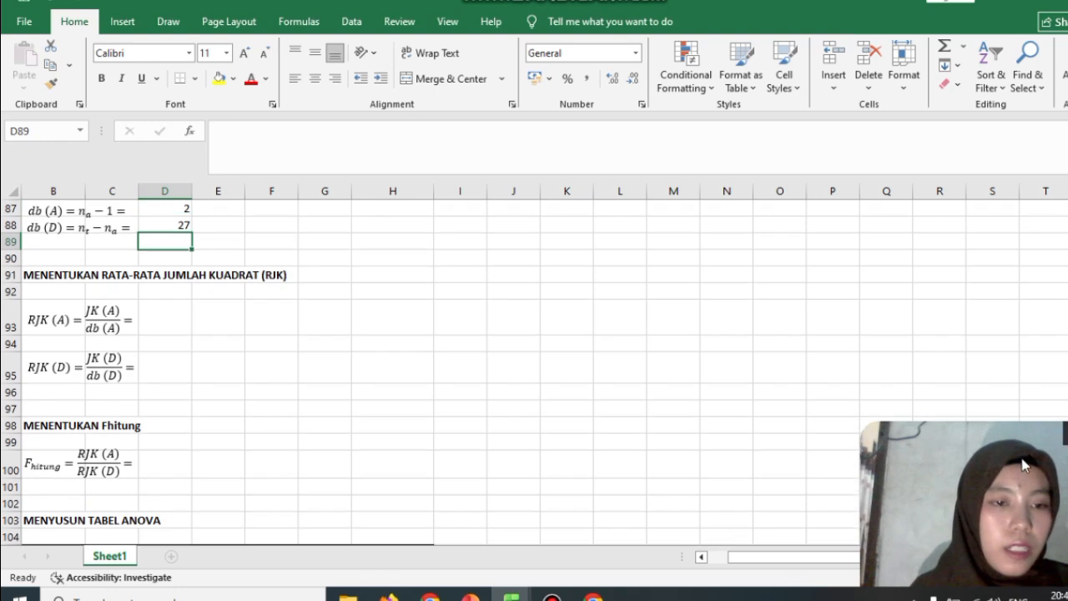
pyautogui.scroll(2, 503, 486)
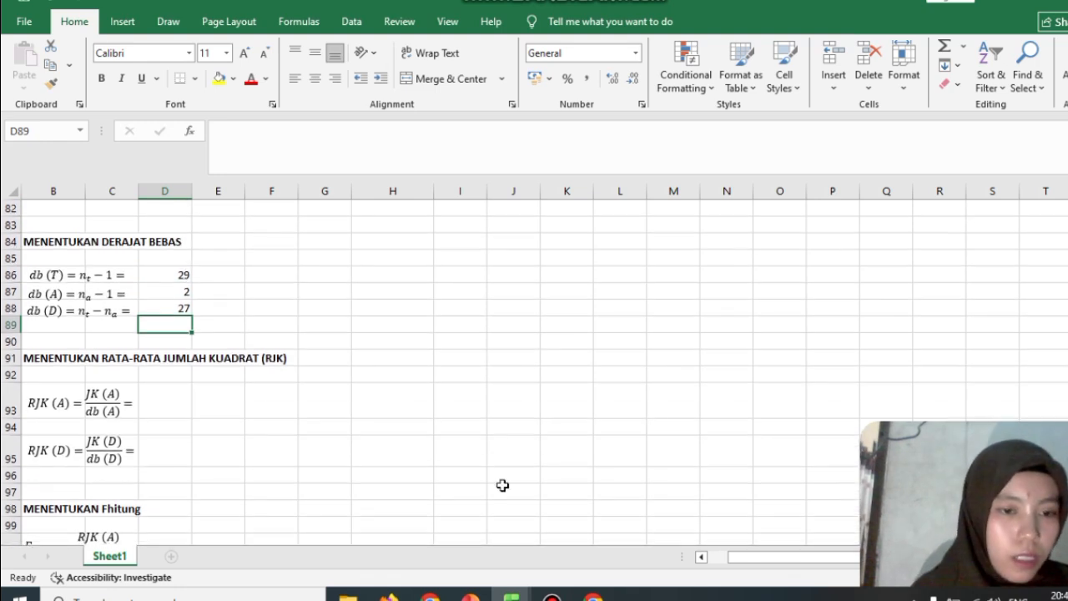
pyautogui.click(180, 408)
pyautogui.write('=')
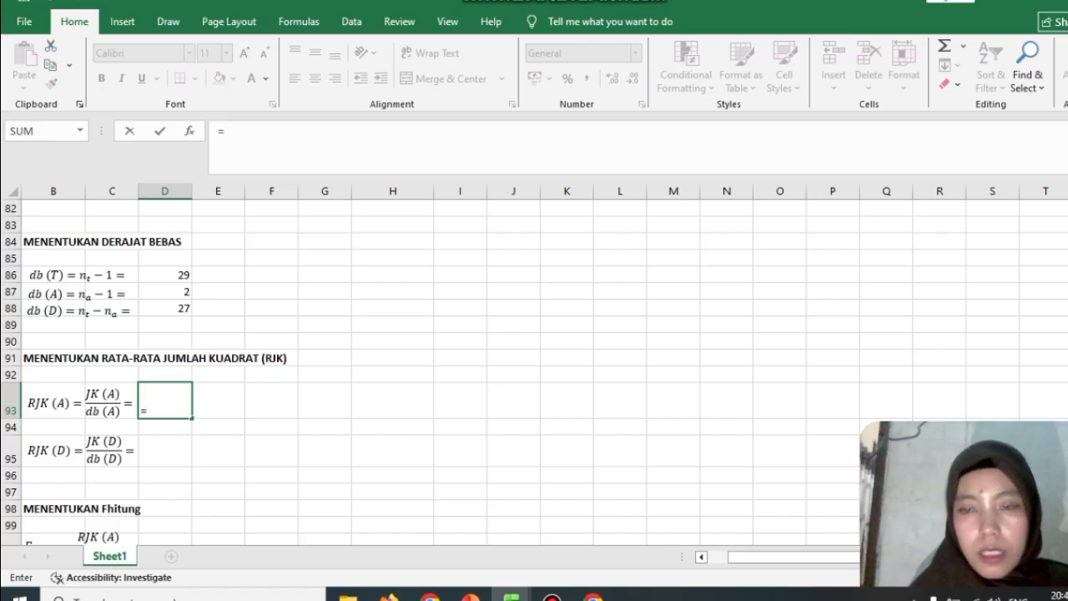
pyautogui.scroll(5, 723, 389)
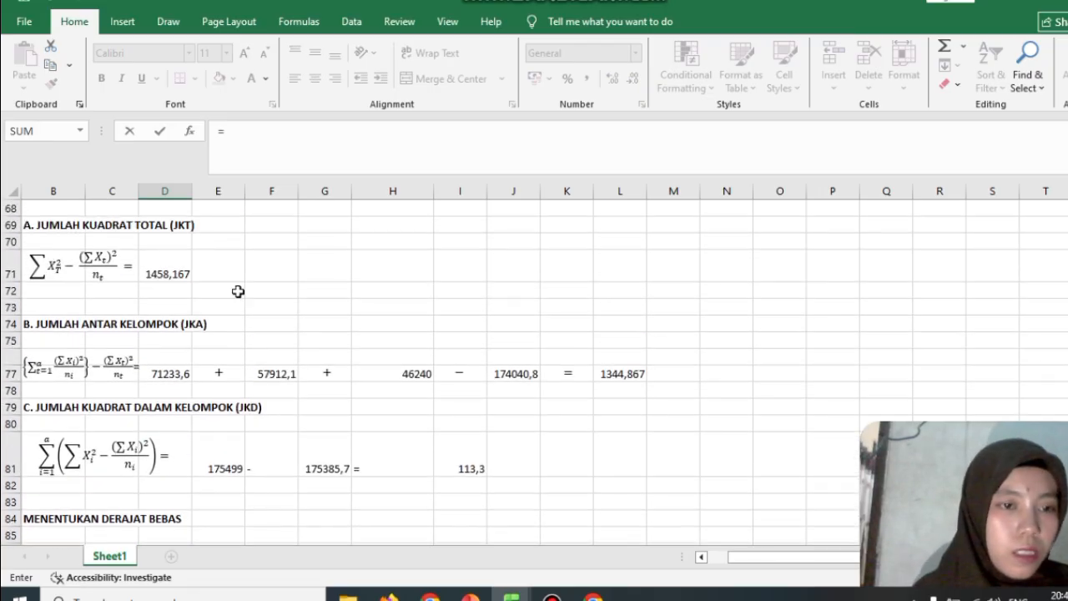
pyautogui.click(161, 273)
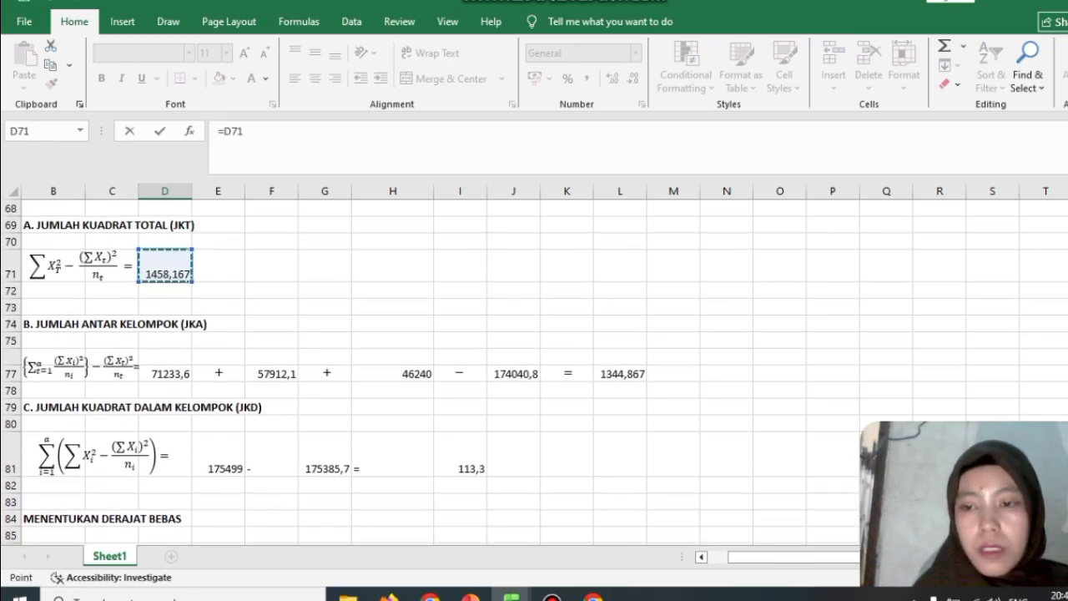
pyautogui.scroll(-5, 534, 376)
pyautogui.write('/')
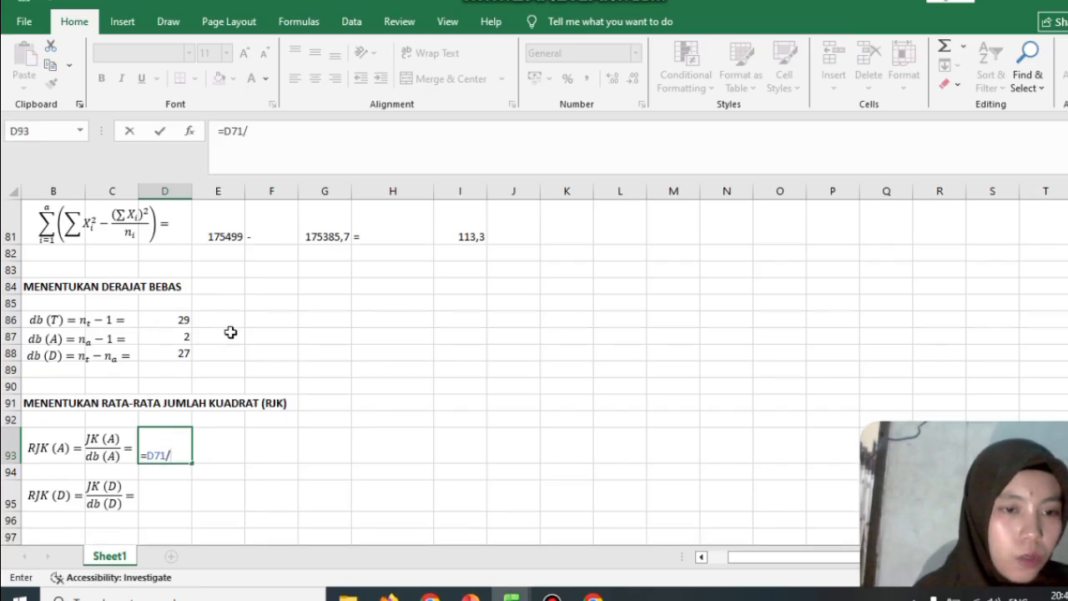
pyautogui.click(184, 338)
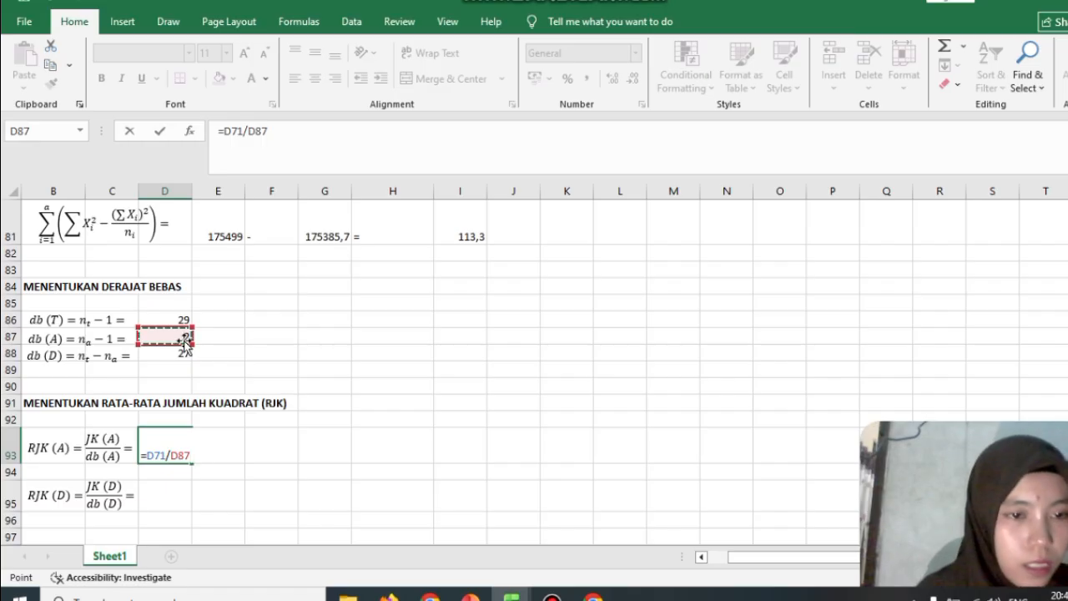
pyautogui.press('Return')
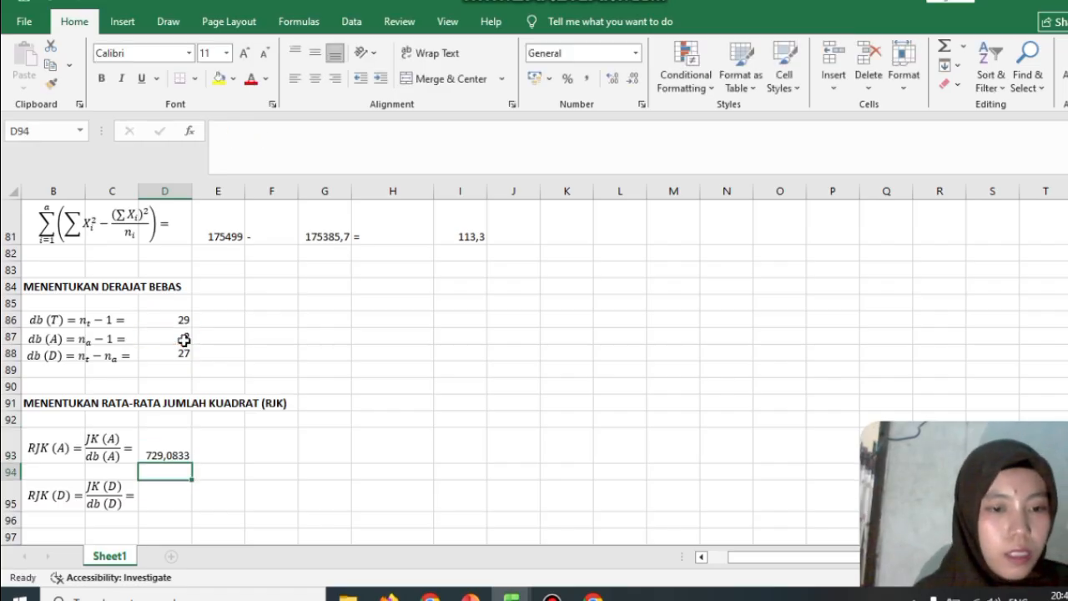
# Calculate RJK (D) in cell D95 by dividing the JKD result by db (D) with the formula =I81/D88
pyautogui.click(159, 500)
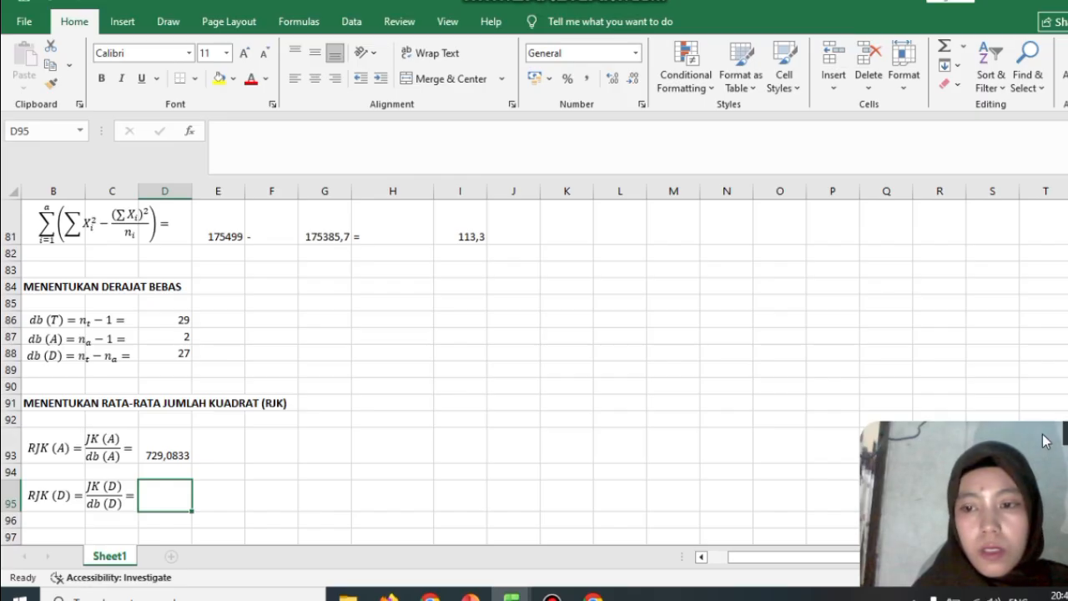
pyautogui.scroll(3, 645, 423)
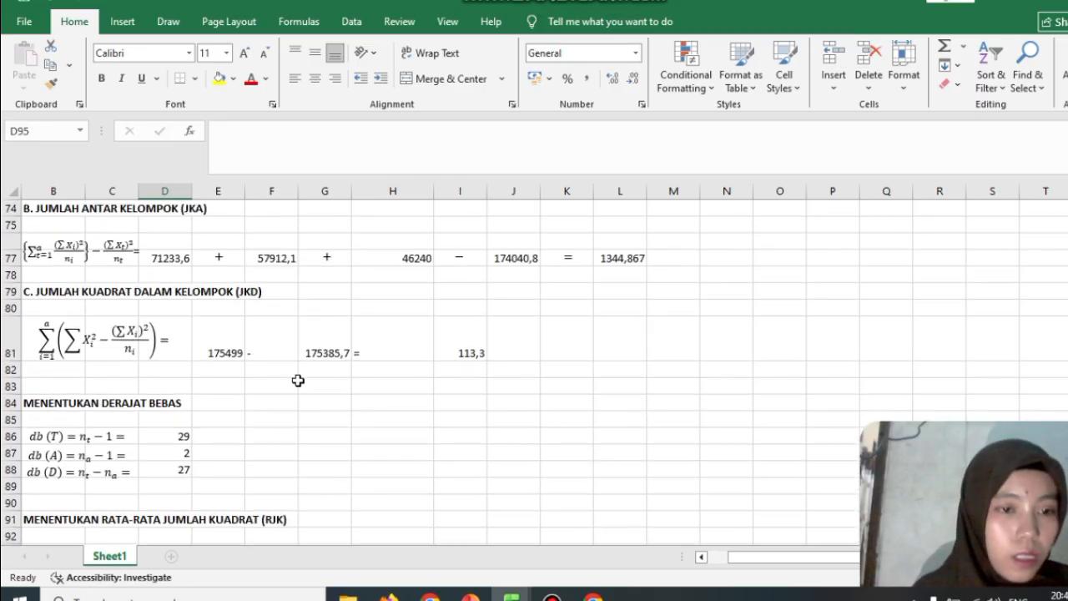
pyautogui.scroll(-2, 231, 306)
pyautogui.write('=')
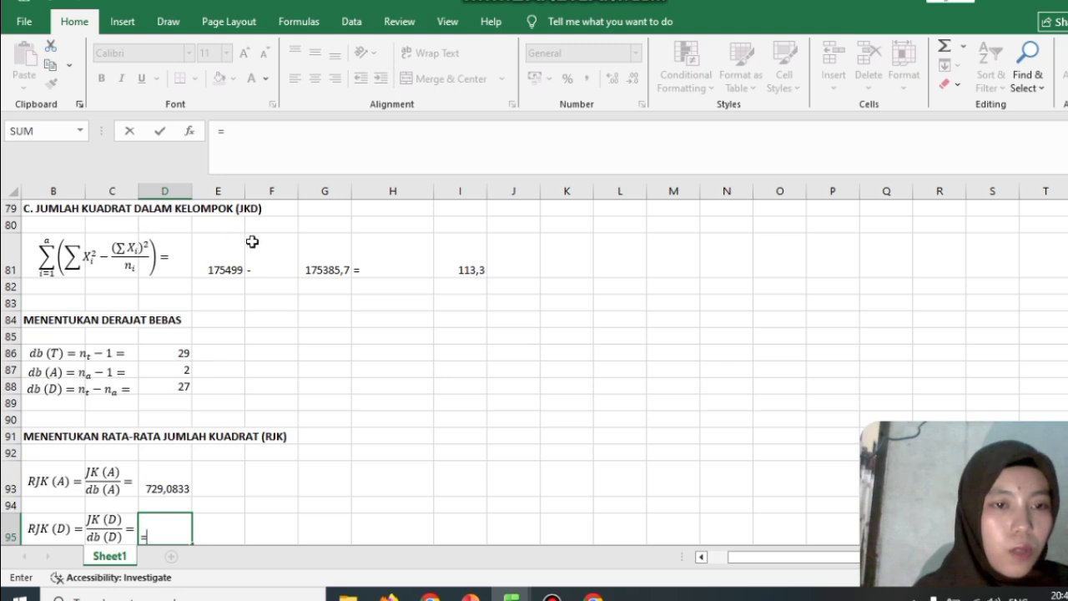
pyautogui.click(456, 275)
pyautogui.write('/')
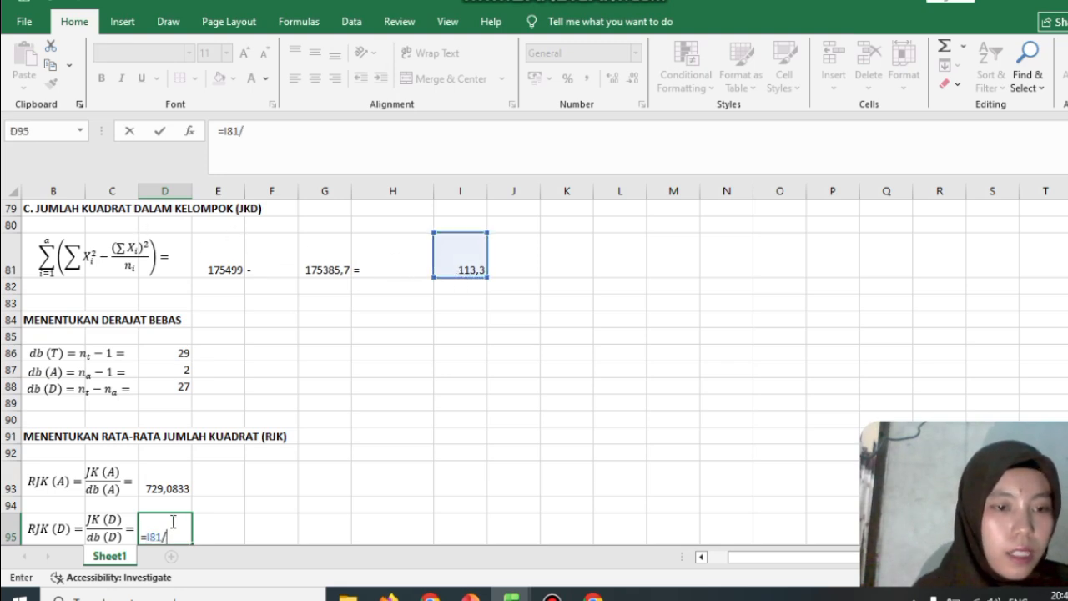
pyautogui.click(181, 388)
pyautogui.press('Return')
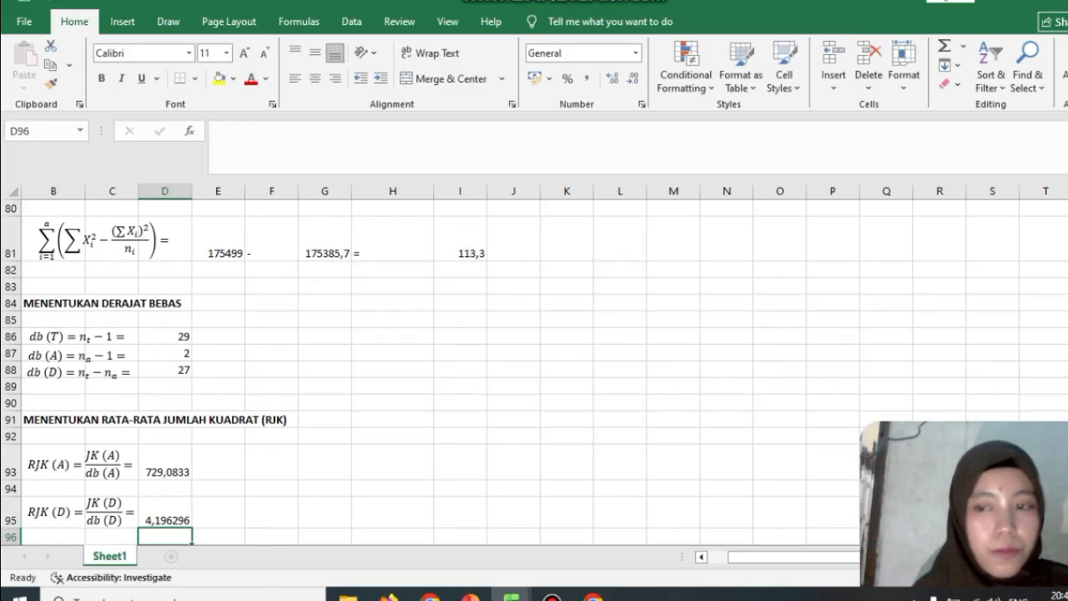
# Calculate Fhitung in cell D100 by dividing RJK (A) by RJK (D) with the formula =D93/D95
pyautogui.scroll(-4, 534, 367)
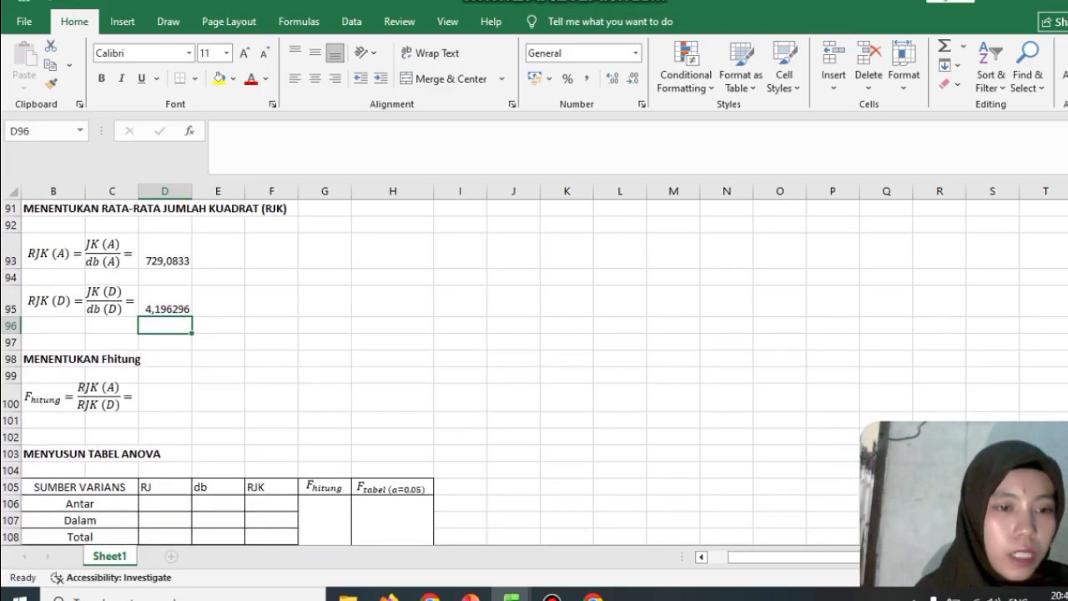
pyautogui.click(174, 404)
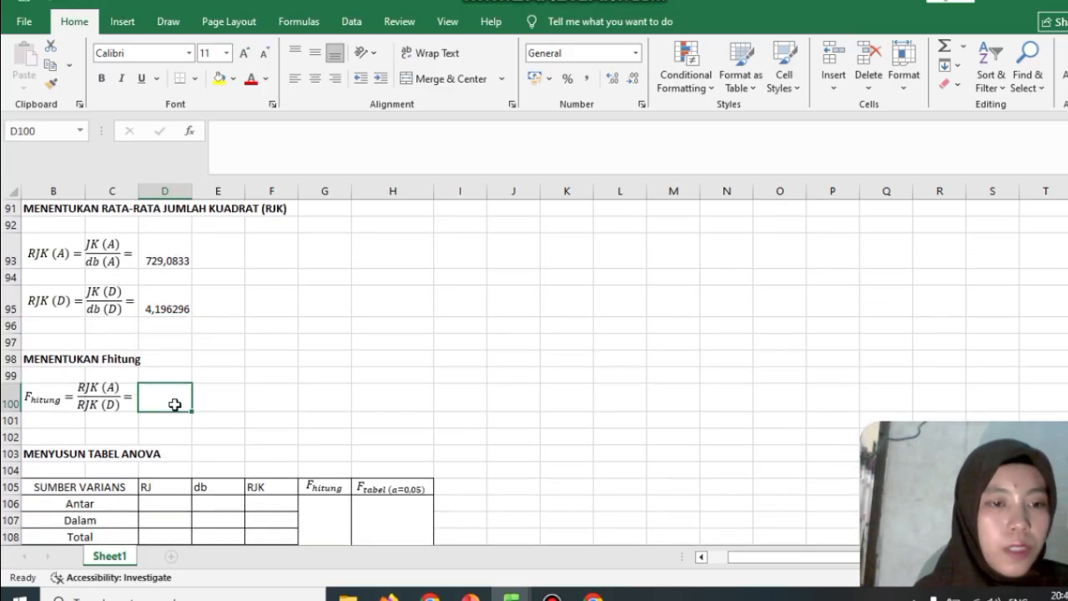
pyautogui.write('=')
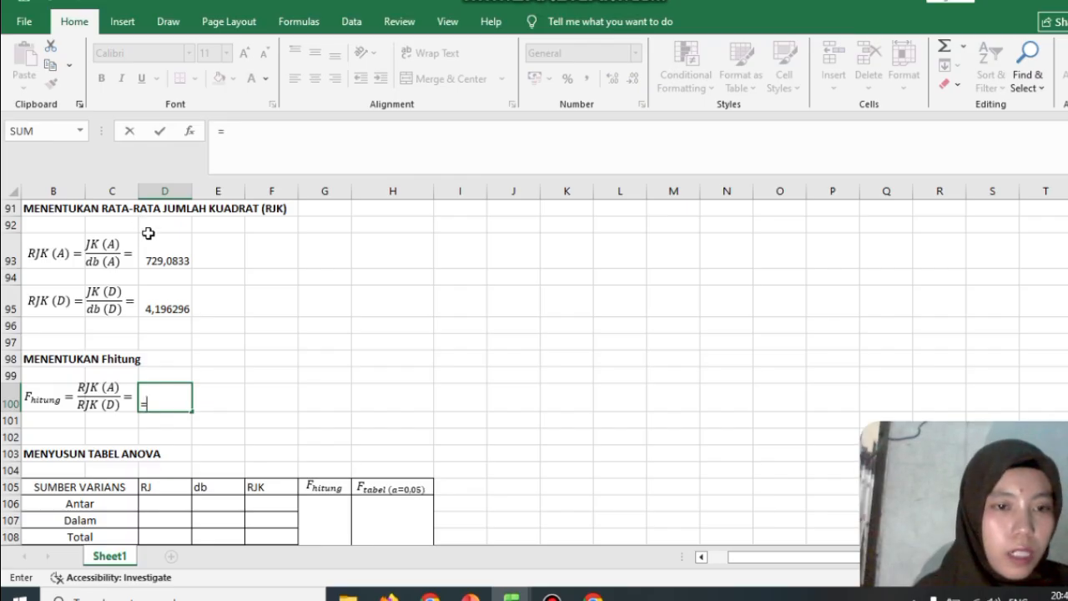
pyautogui.click(157, 261)
pyautogui.write('/')
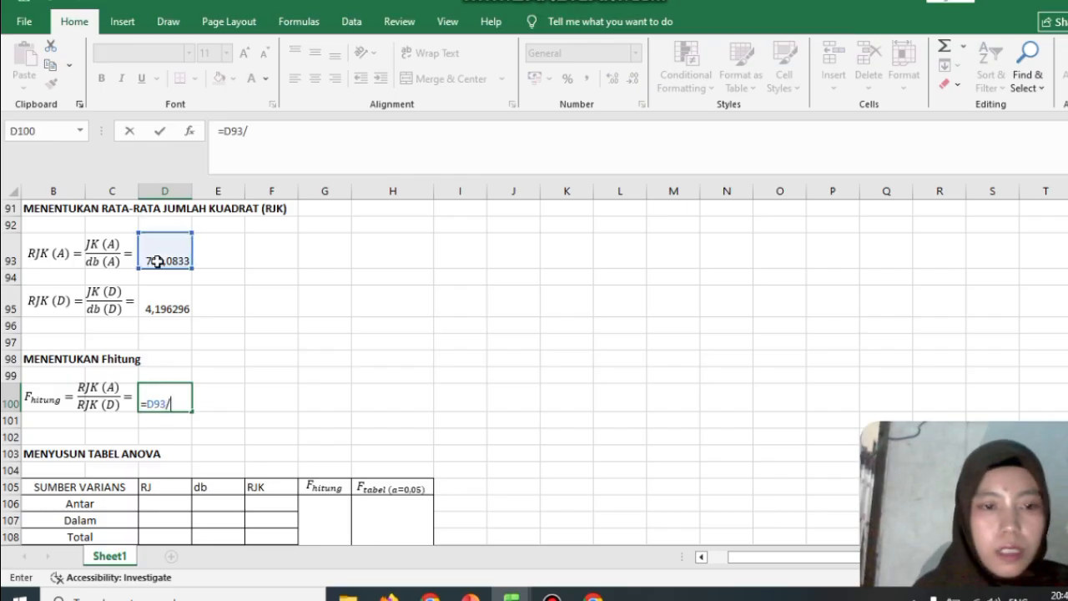
pyautogui.click(161, 307)
pyautogui.press('Return')
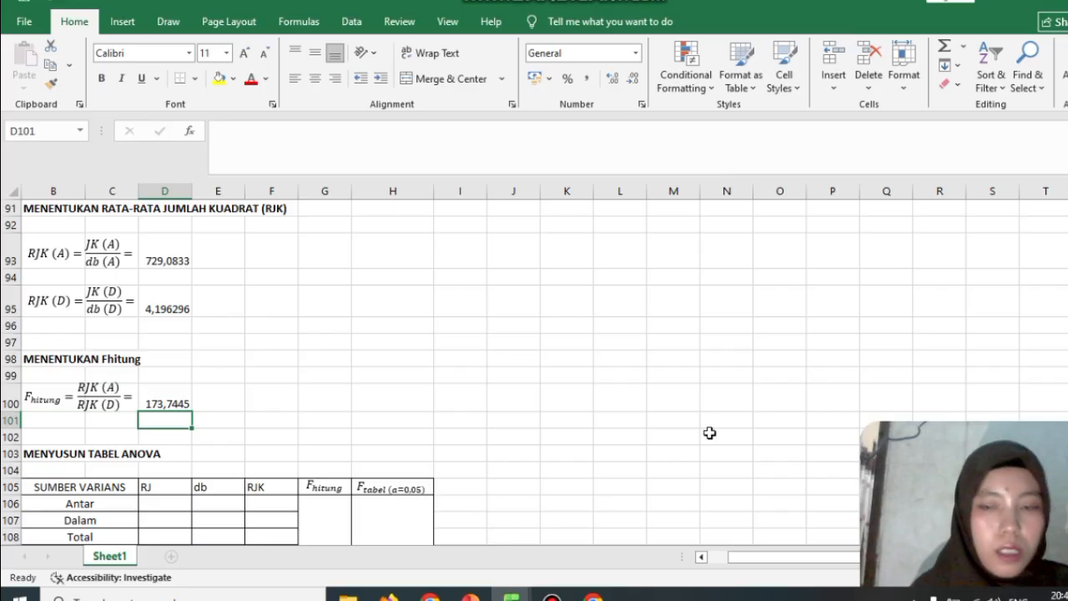
# Recalculate RJK (A) in cell D93 from the JKA result with the formula =L77/D87
pyautogui.scroll(-2, 625, 510)
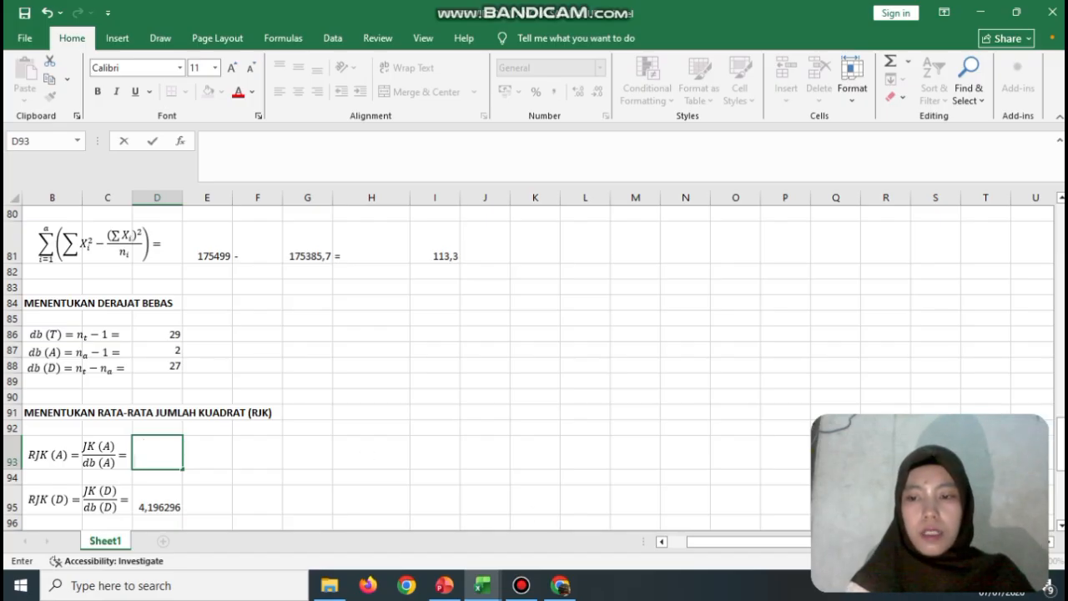
pyautogui.scroll(1, 1062, 430)
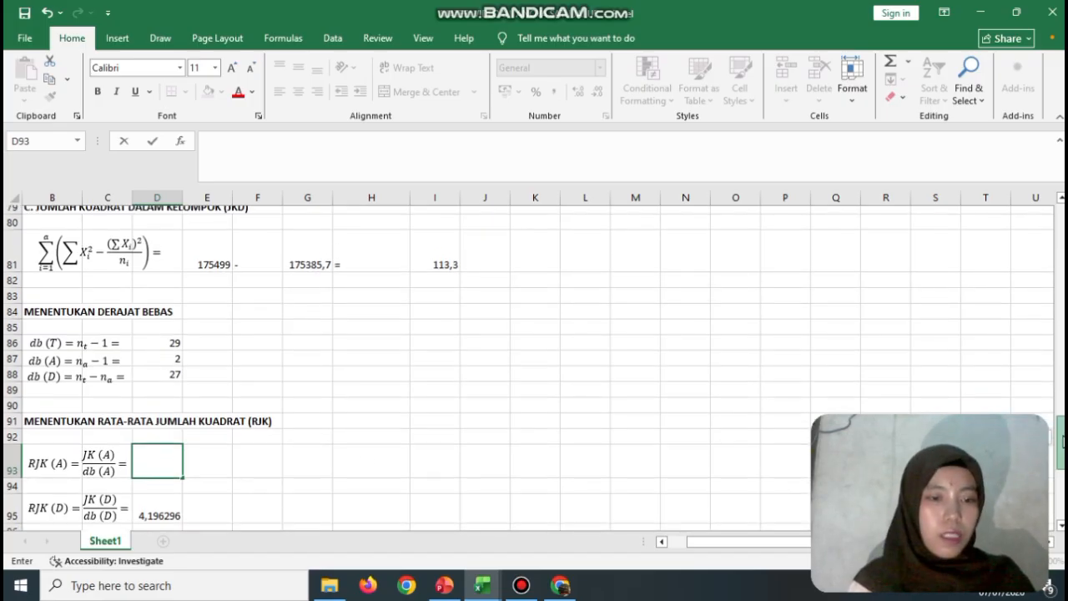
pyautogui.moveTo(1063, 442); pyautogui.dragTo(1064, 407)
pyautogui.click(581, 393)
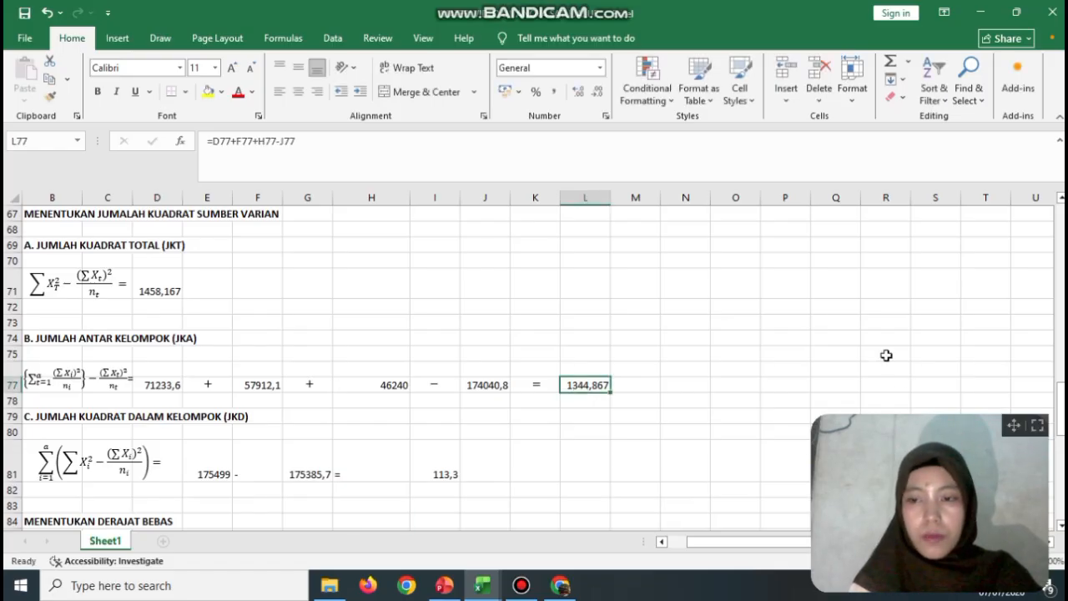
pyautogui.moveTo(1062, 399); pyautogui.dragTo(1062, 407)
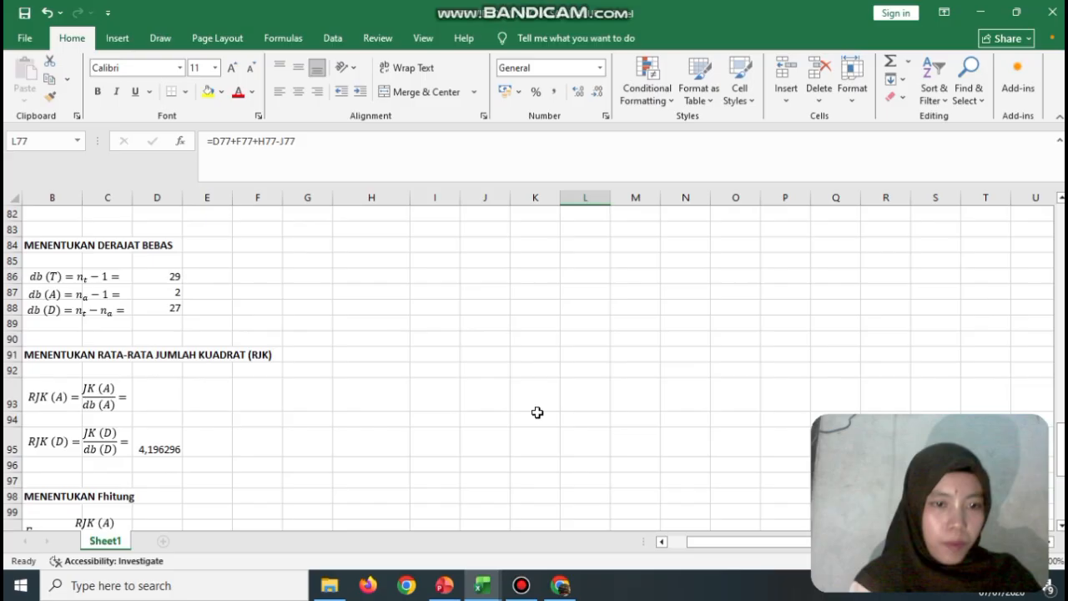
pyautogui.click(167, 395)
pyautogui.write('=')
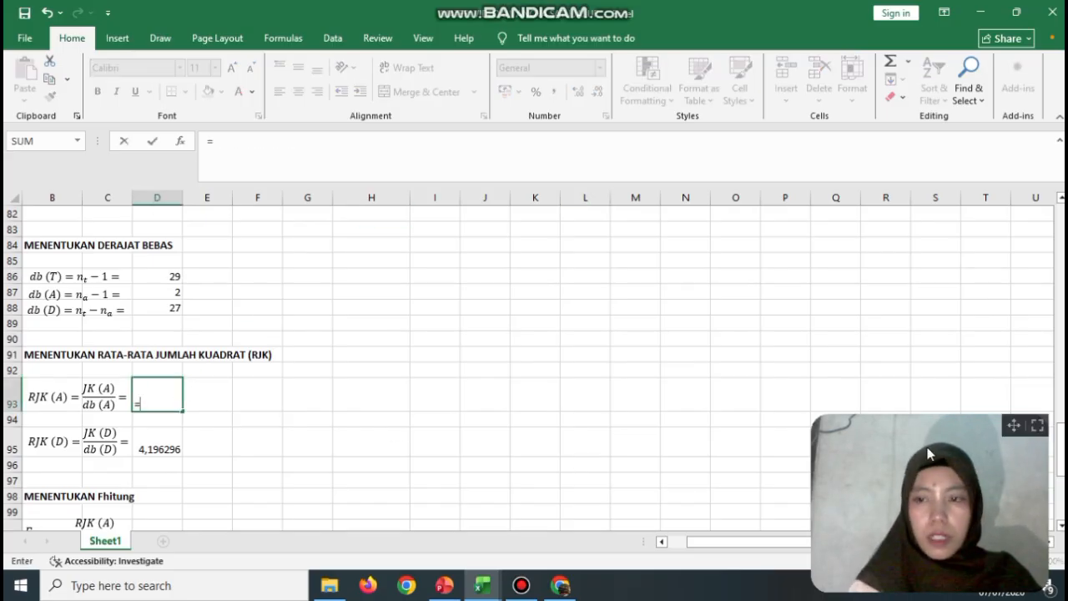
pyautogui.moveTo(1062, 451)
pyautogui.mouseDown()
pyautogui.moveTo(1061, 393)
pyautogui.moveTo(1062, 432)
pyautogui.mouseUp()
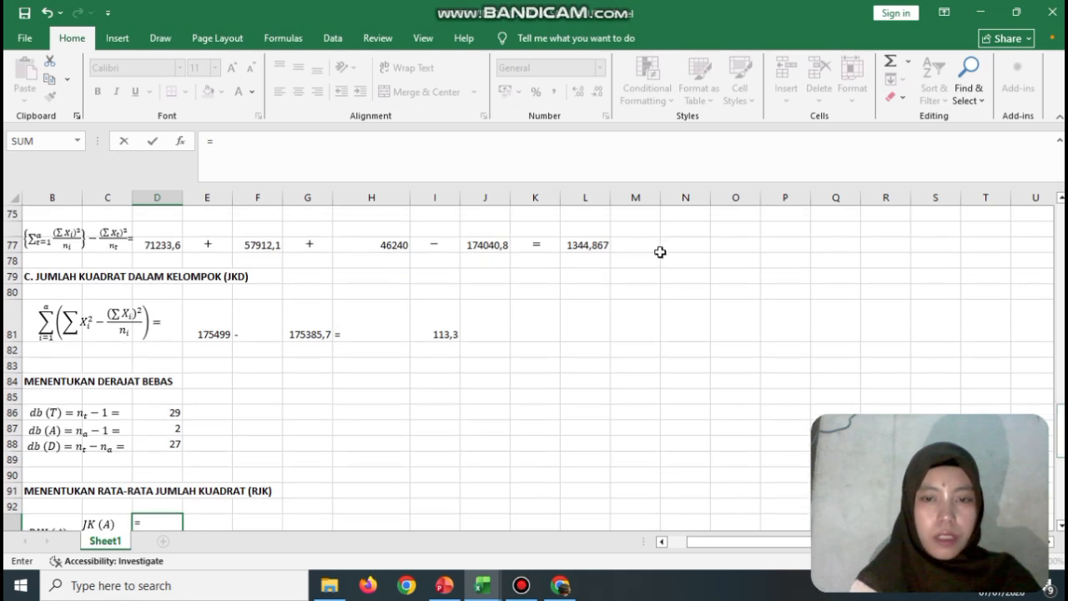
pyautogui.click(593, 245)
pyautogui.write('/')
pyautogui.click(173, 428)
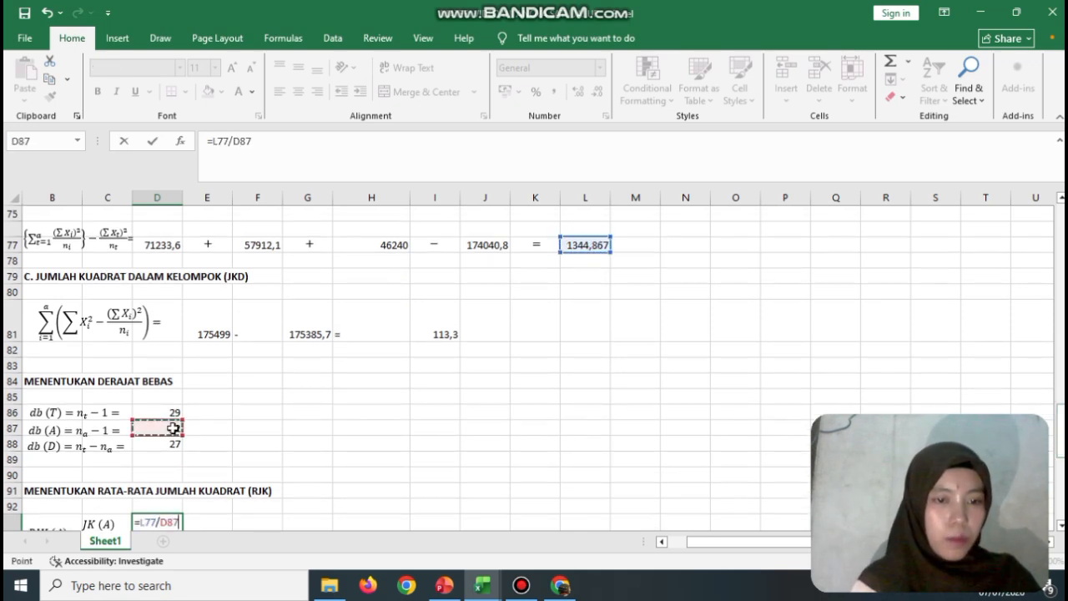
pyautogui.press('Return')
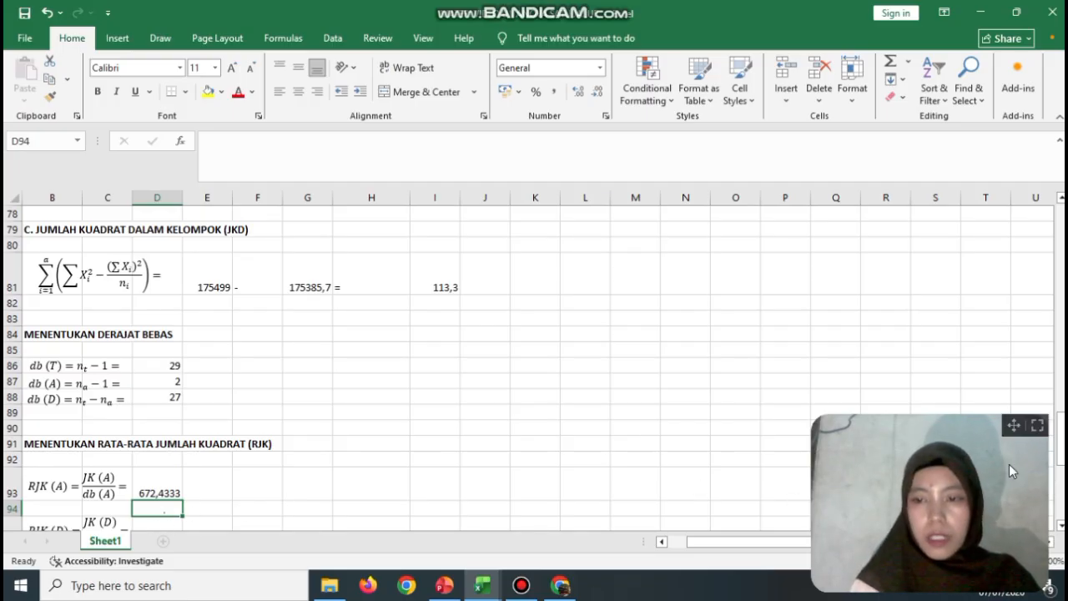
# Check the recalculated RJK (A) value and the Fhitung formula in cell D100
pyautogui.scroll(-2, 529, 369)
pyautogui.scroll(1, 529, 369)
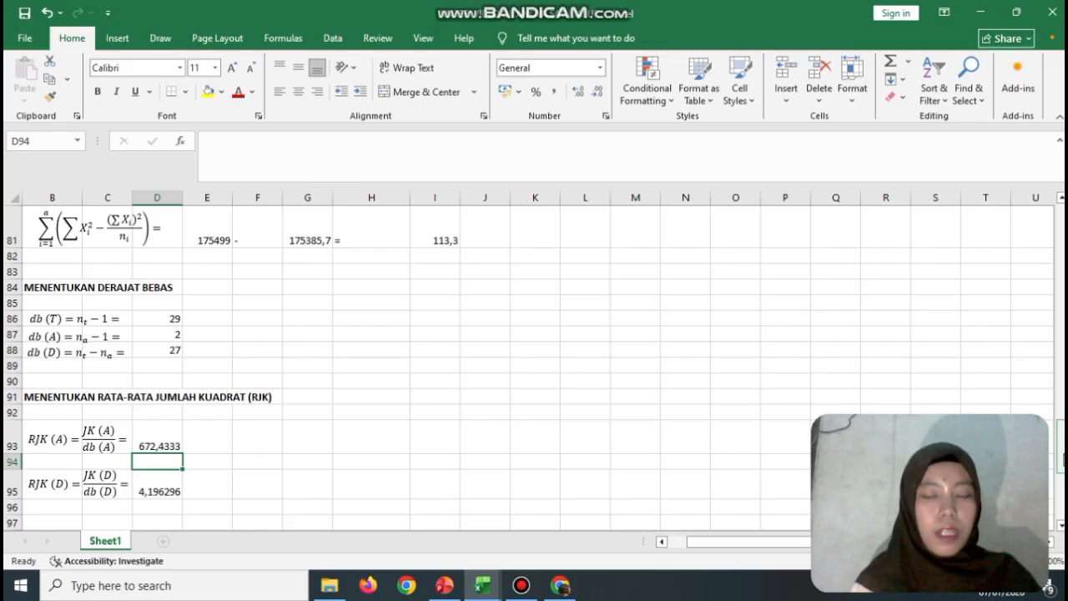
pyautogui.scroll(-3, 529, 369)
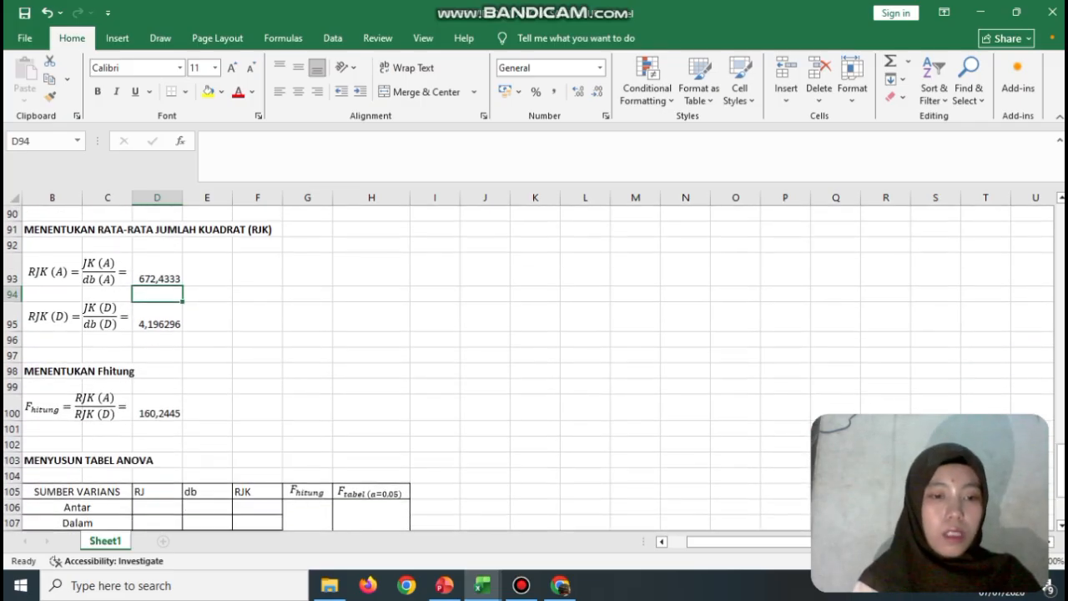
pyautogui.click(172, 415)
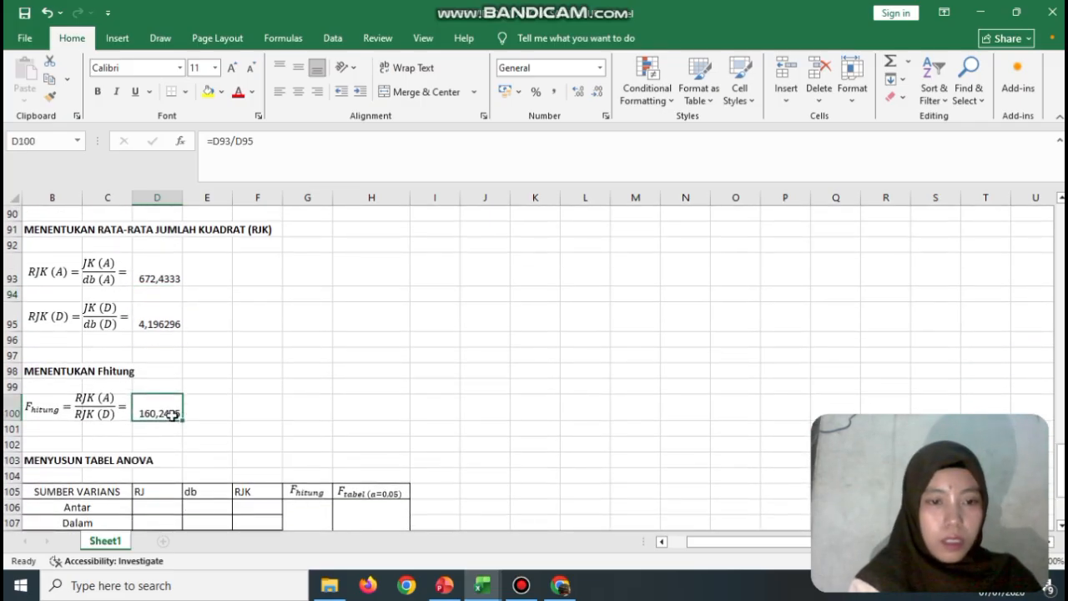
# Re-enter the Fhitung calculation in cell D100, dividing RJK (A) by RJK (D) with the formula =D93/D95
pyautogui.press('BackSpace')
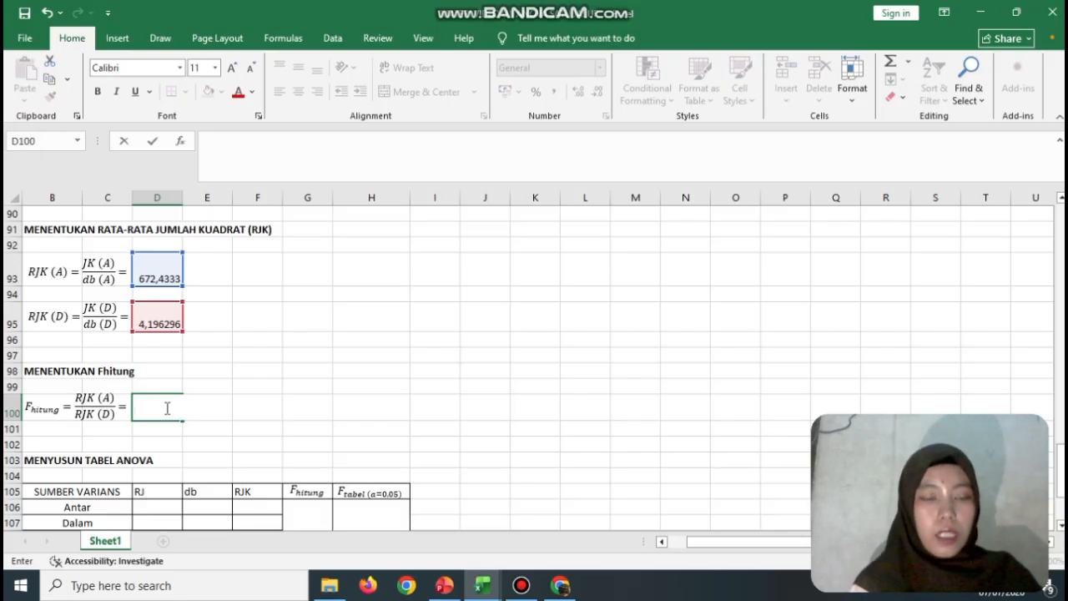
pyautogui.write('=')
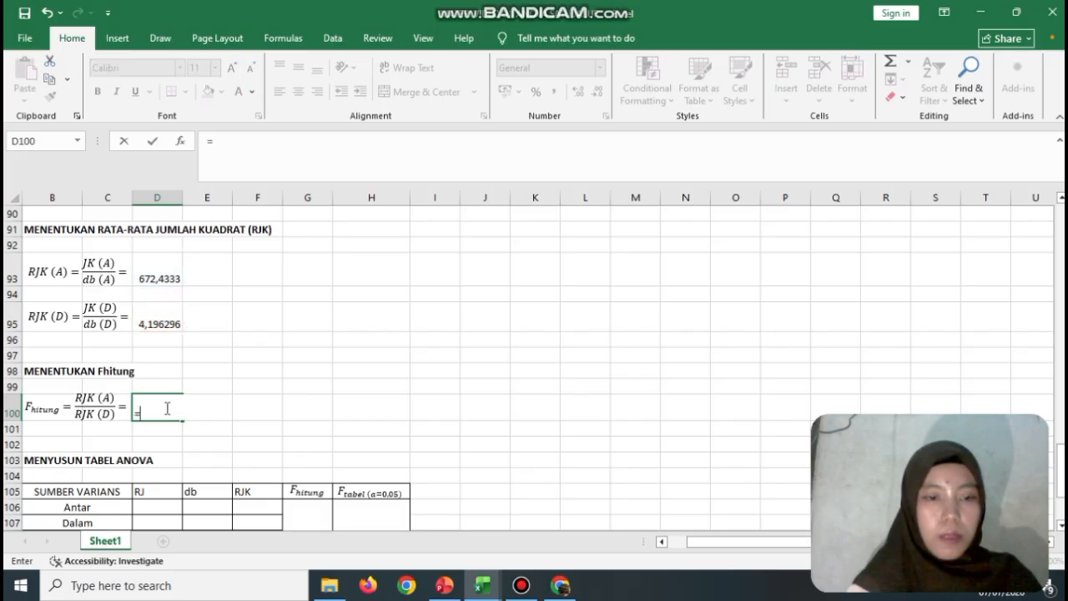
pyautogui.click(148, 270)
pyautogui.write('/')
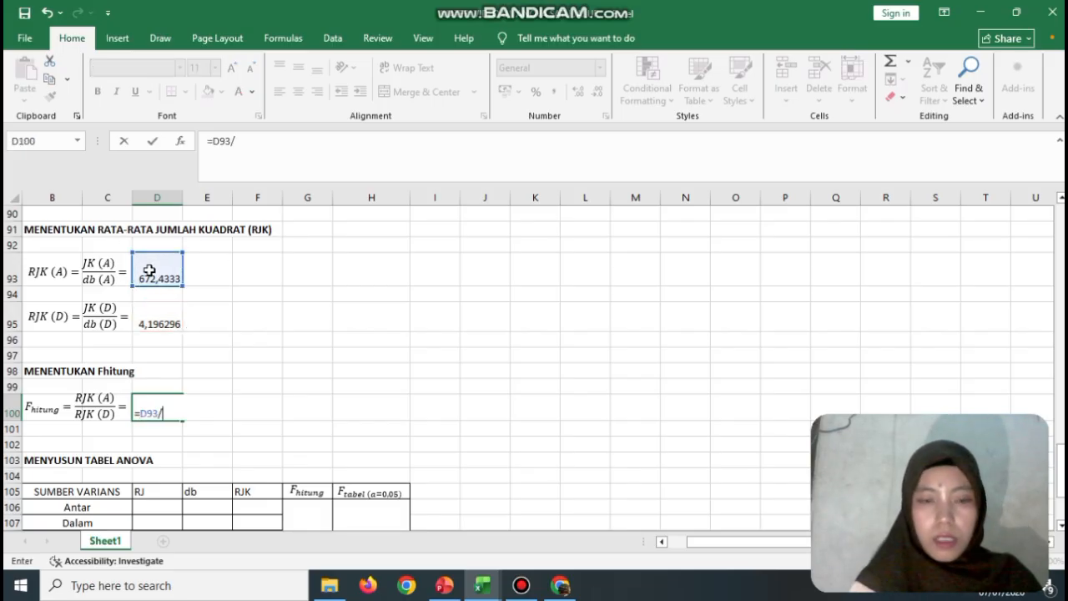
pyautogui.click(157, 316)
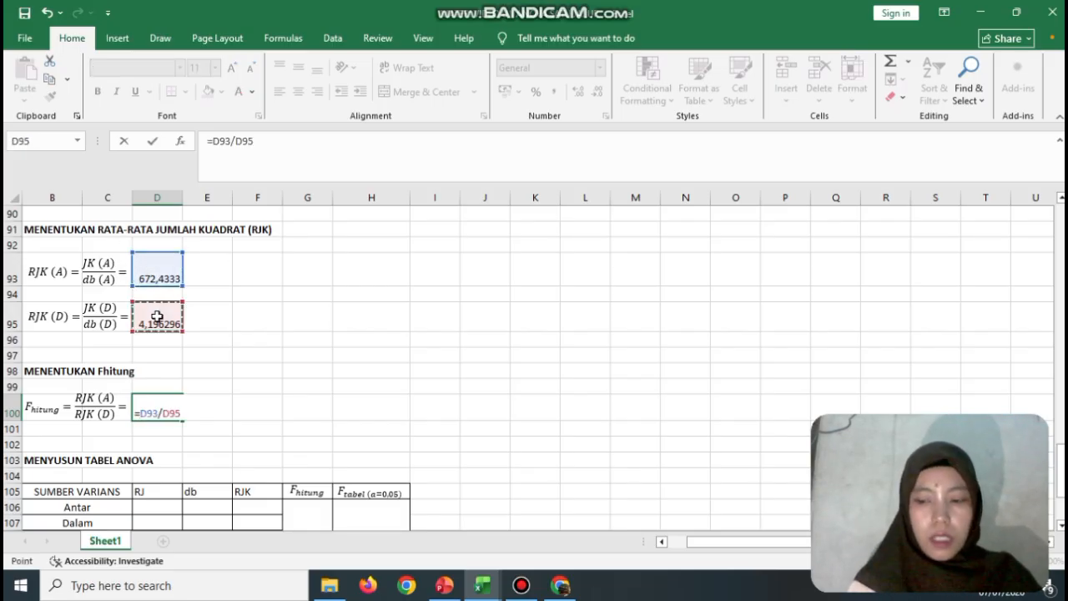
pyautogui.press('Return')
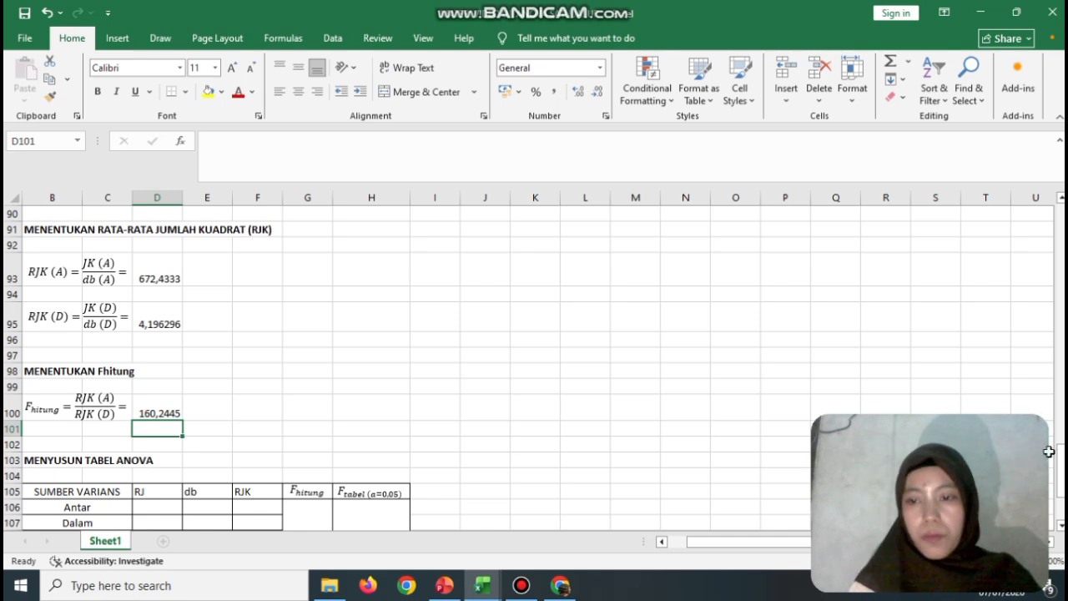
# Fill the Antar row's RJ cell D106 in the ANOVA table with the JKA result using =L77
pyautogui.scroll(-2, 1050, 452)
pyautogui.click(174, 415)
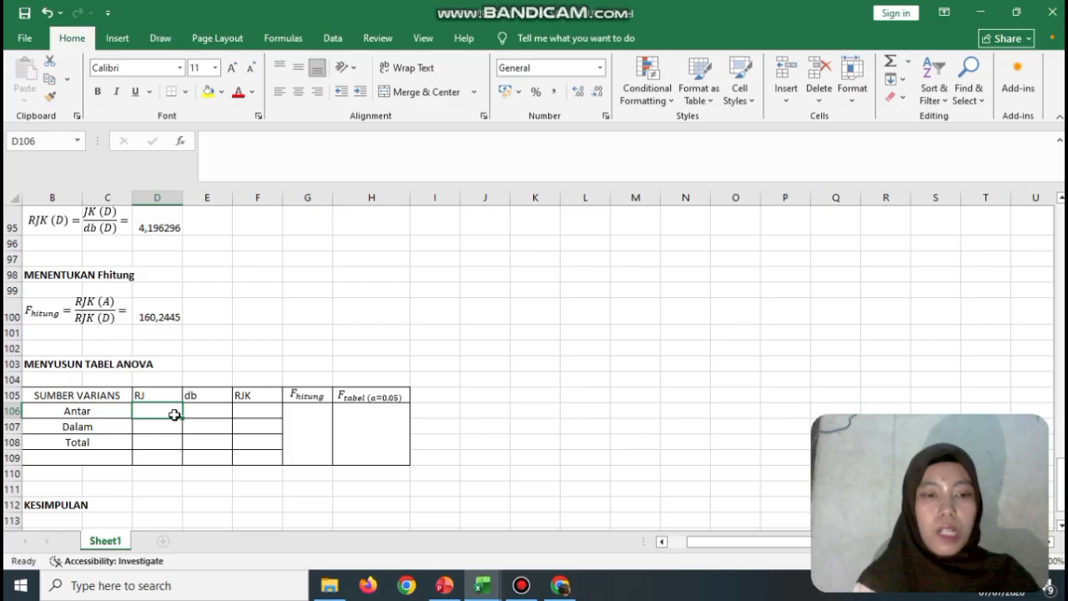
pyautogui.write('=')
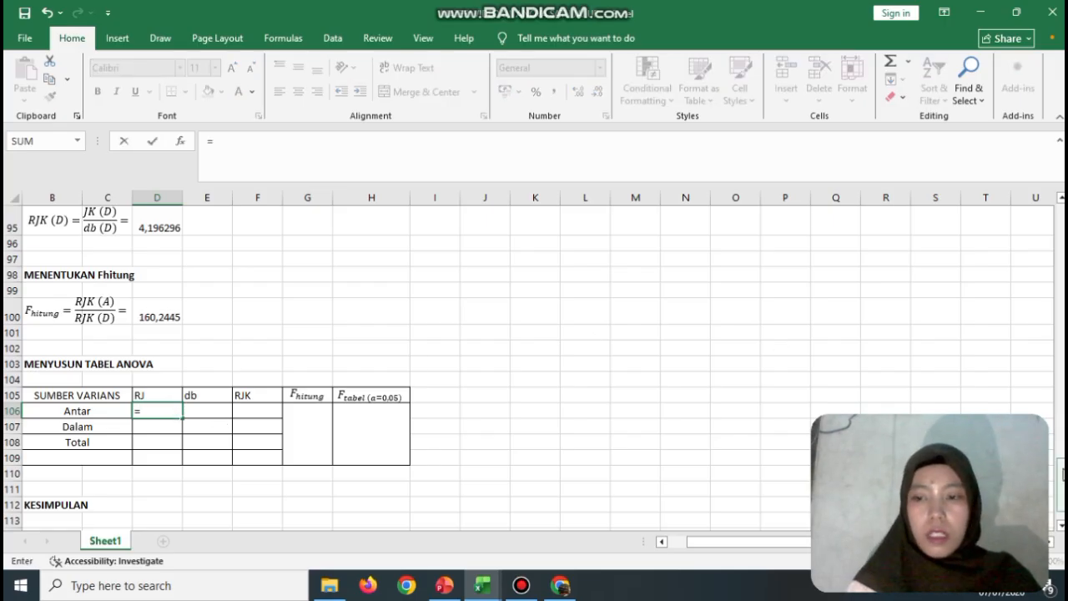
pyautogui.scroll(1, 1060, 484)
pyautogui.moveTo(1060, 482); pyautogui.dragTo(1060, 417)
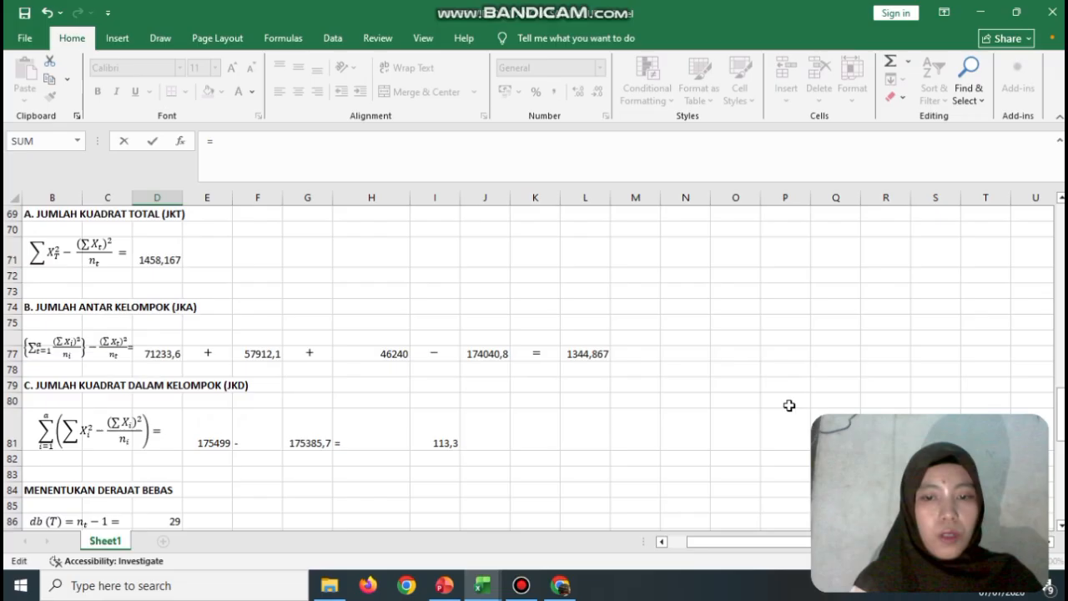
pyautogui.click(594, 355)
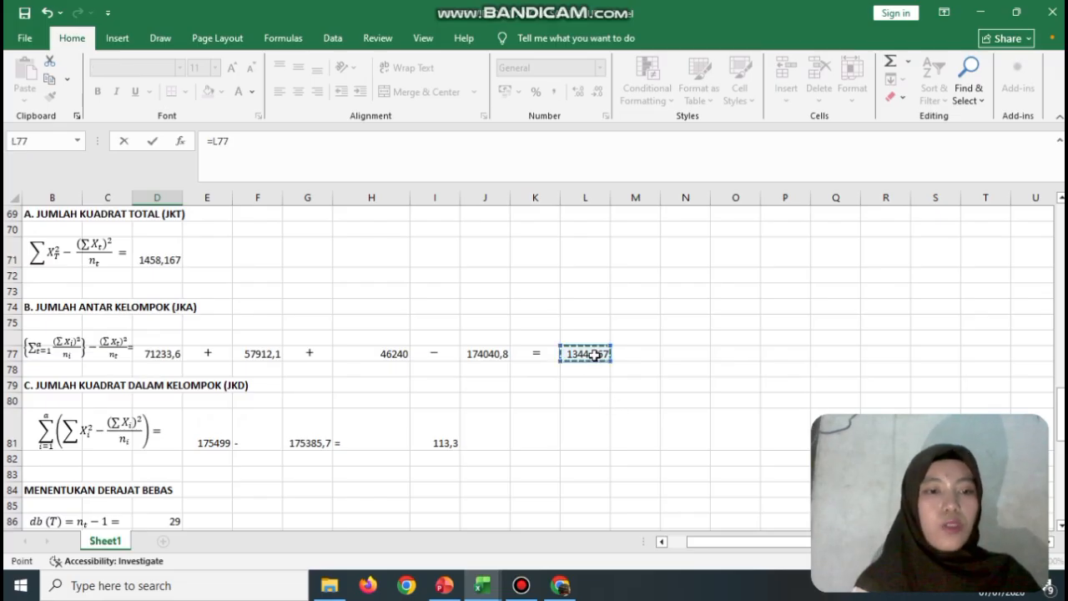
pyautogui.press('Return')
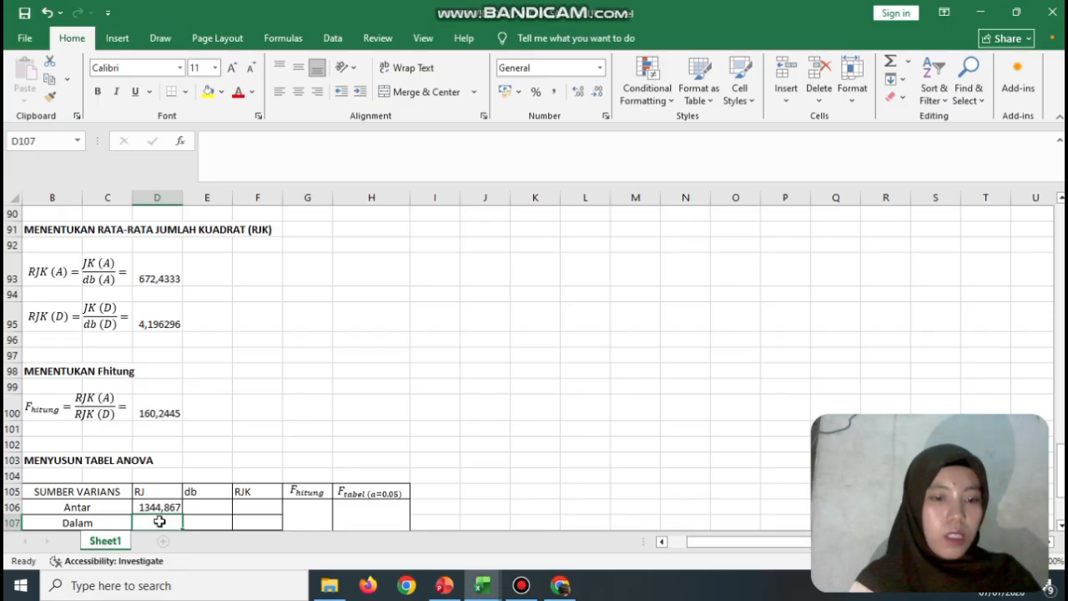
# Fill the Dalam row's RJ cell D107 with the JKD result using =I81
pyautogui.write('=')
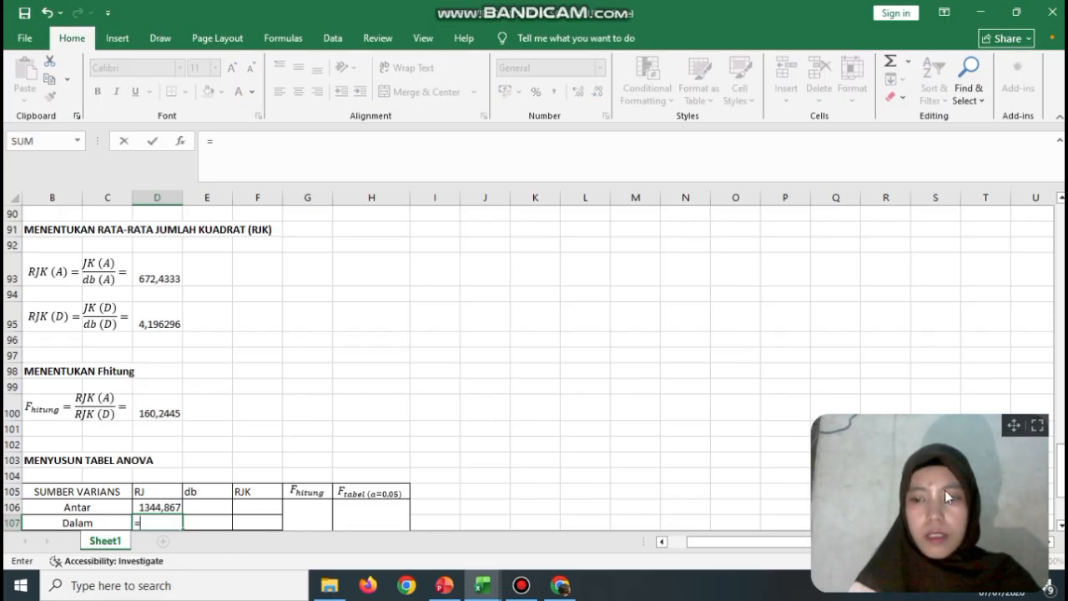
pyautogui.scroll(8, 974, 470)
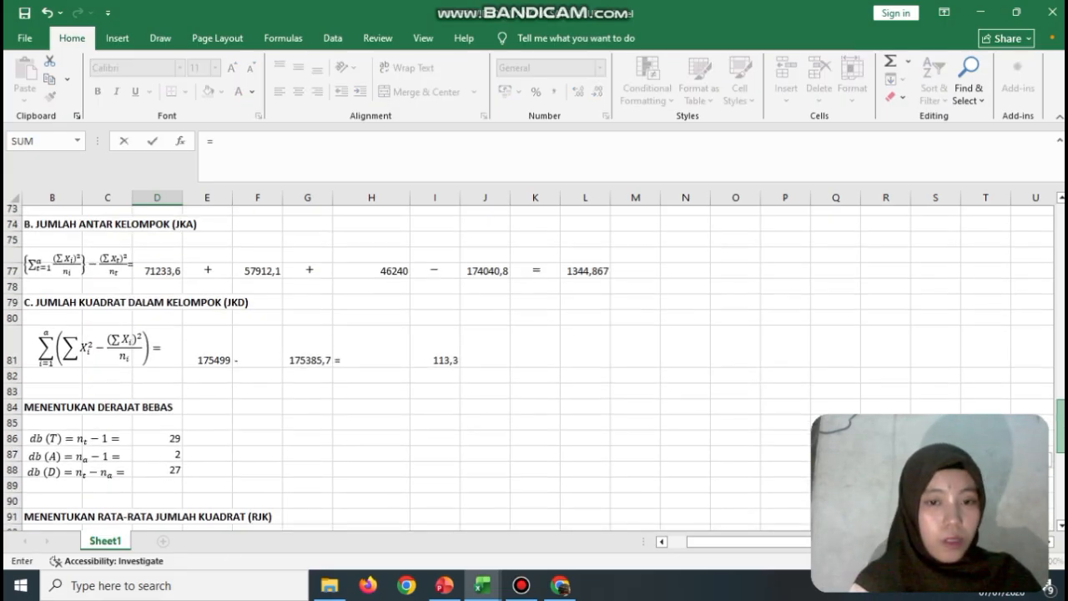
pyautogui.scroll(1, 1061, 399)
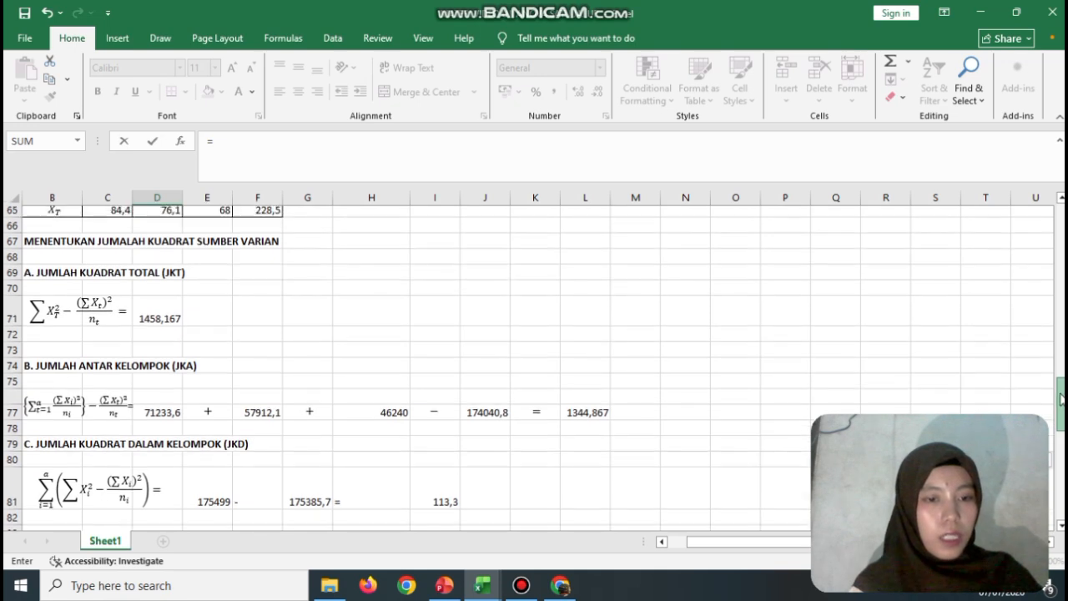
pyautogui.moveTo(1061, 399); pyautogui.dragTo(1063, 412)
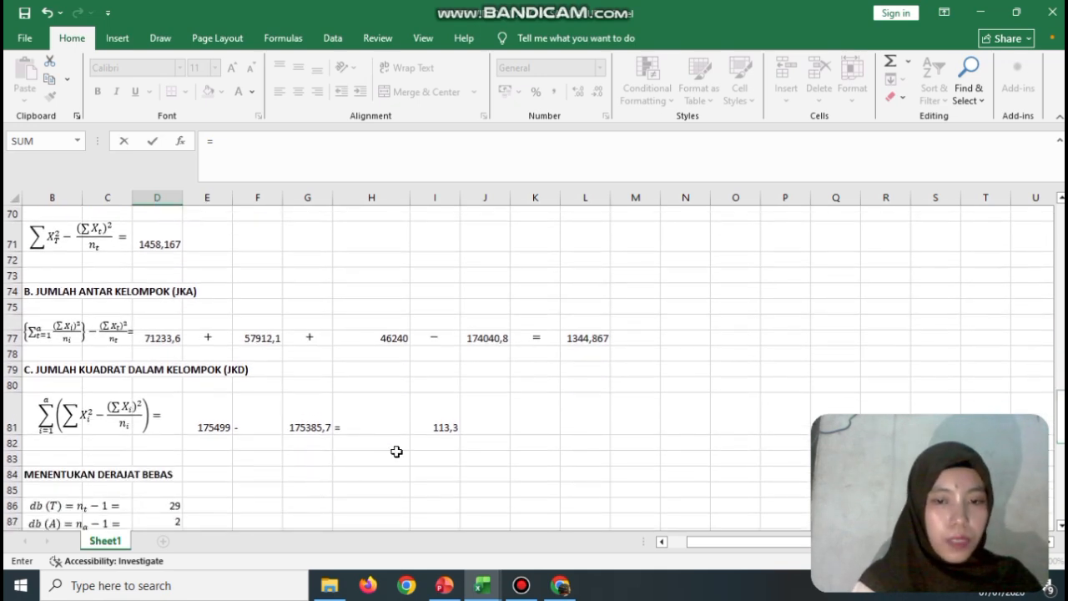
pyautogui.click(446, 426)
pyautogui.press('Return')
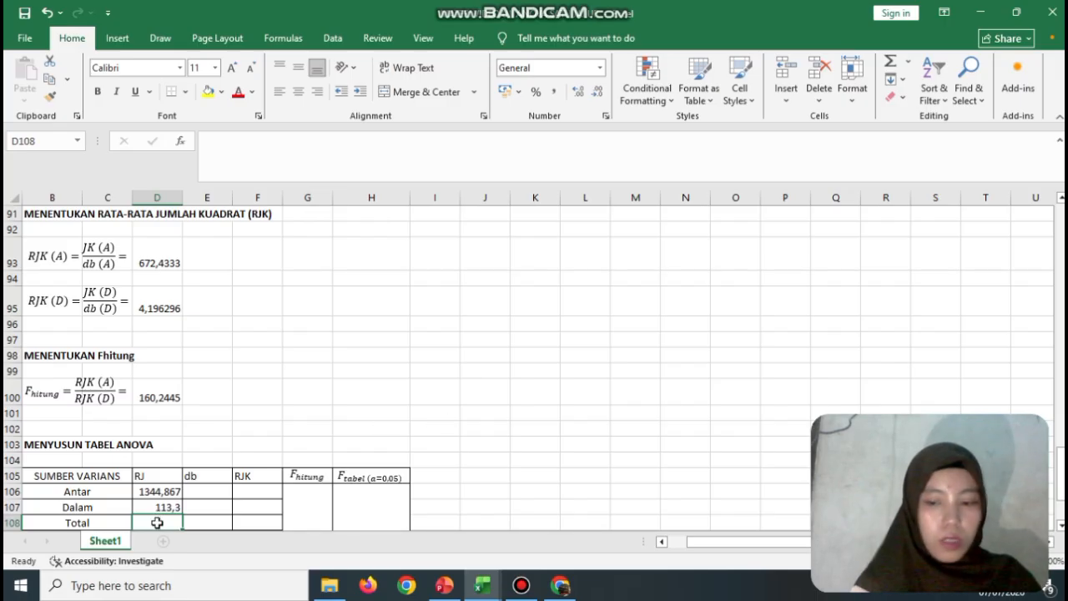
# Fill the Total row's RJ cell D108 with the JKT result using =D71
pyautogui.write('=')
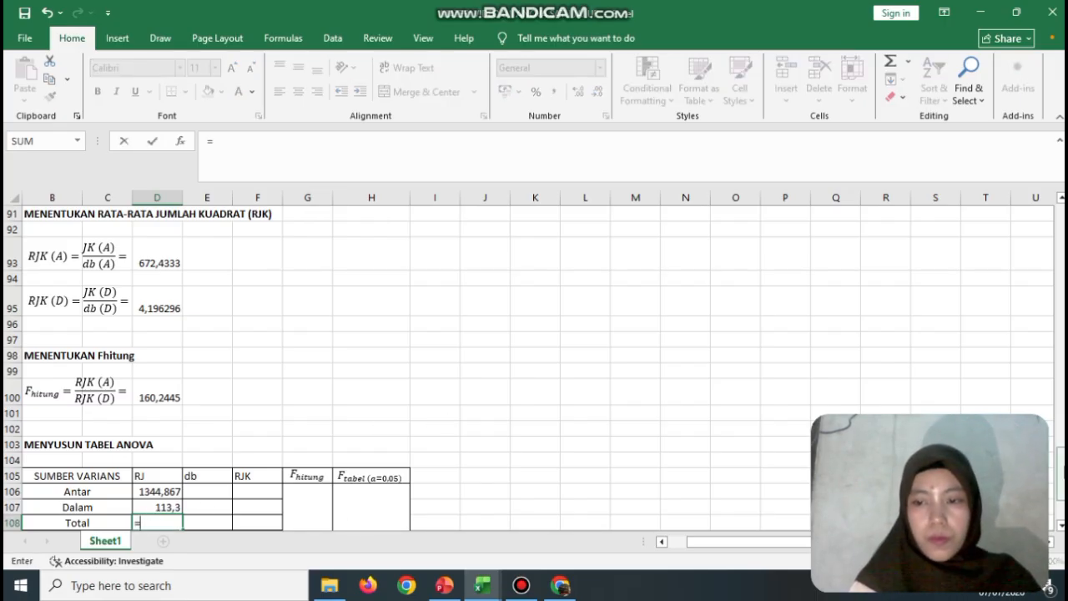
pyautogui.scroll(3, 159, 522)
pyautogui.scroll(5, 575, 382)
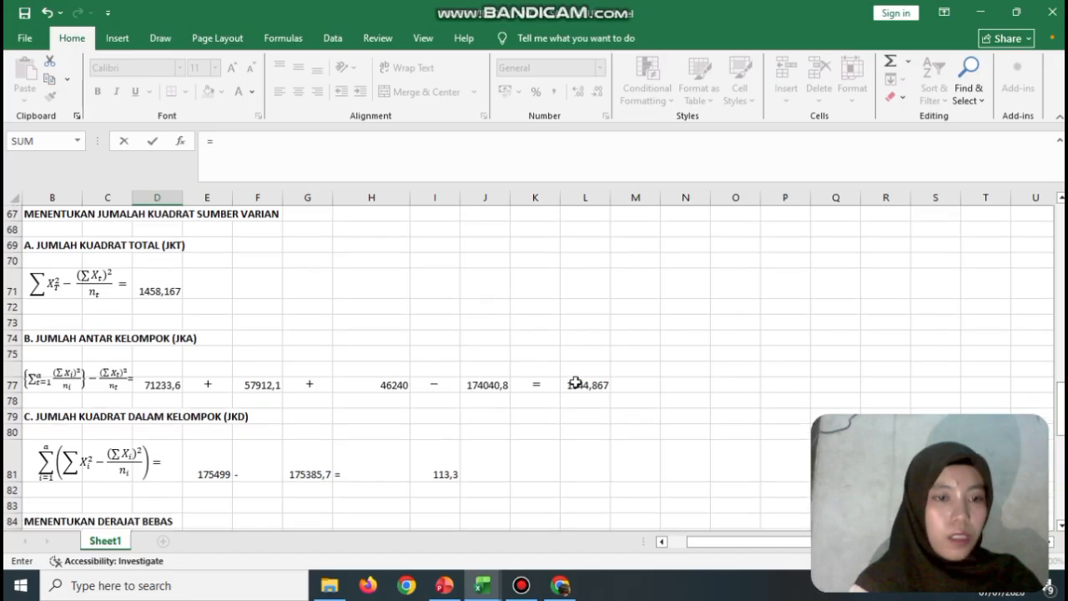
pyautogui.click(178, 294)
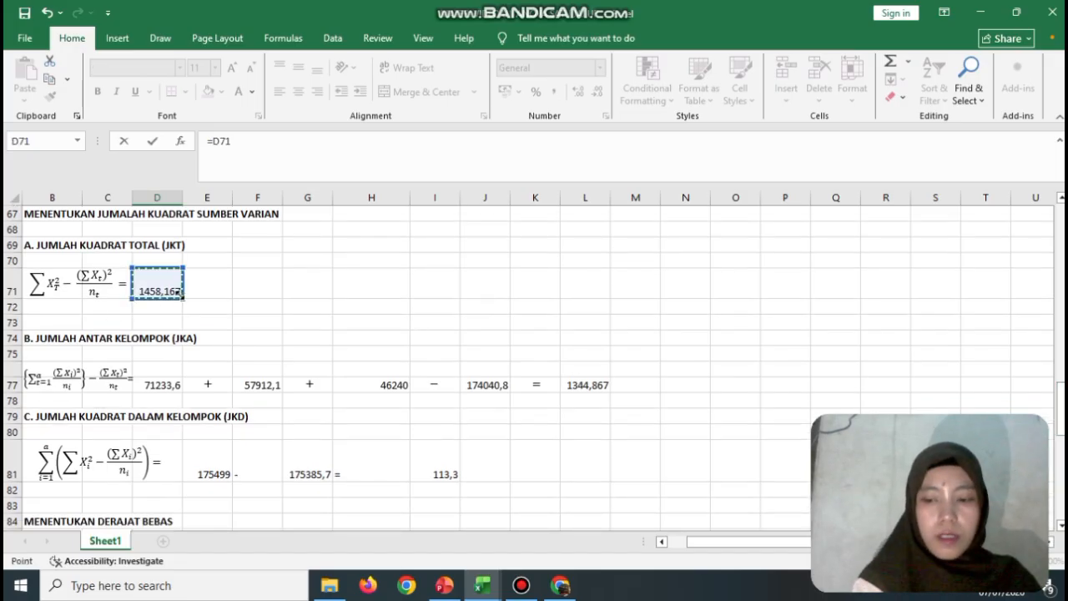
pyautogui.press('Return')
# Fill the Antar row's db cell E106 with the db (A) value using =D87
pyautogui.click(206, 475)
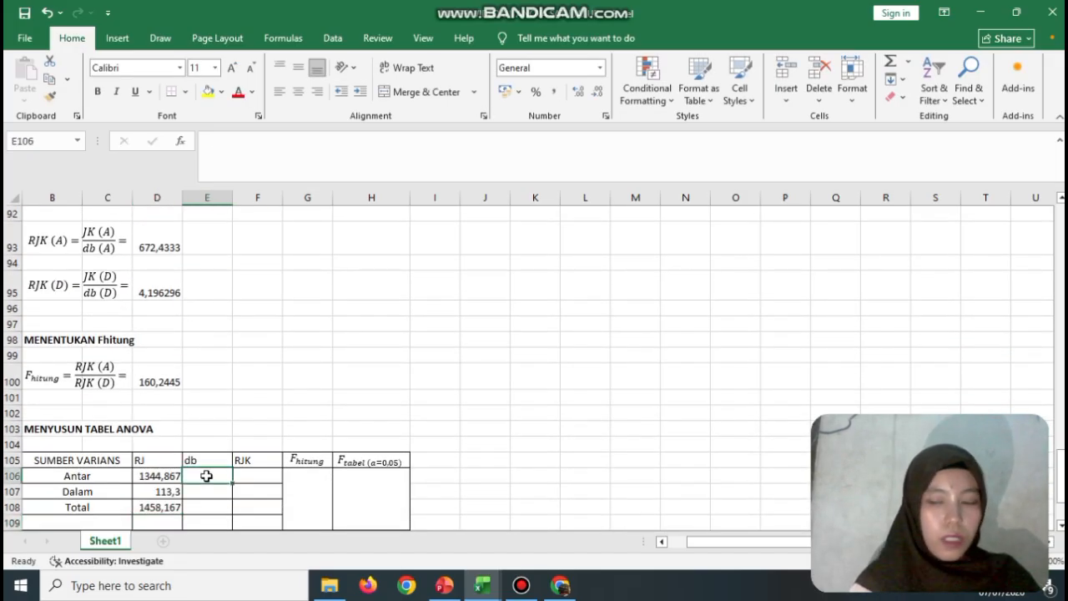
pyautogui.write('=')
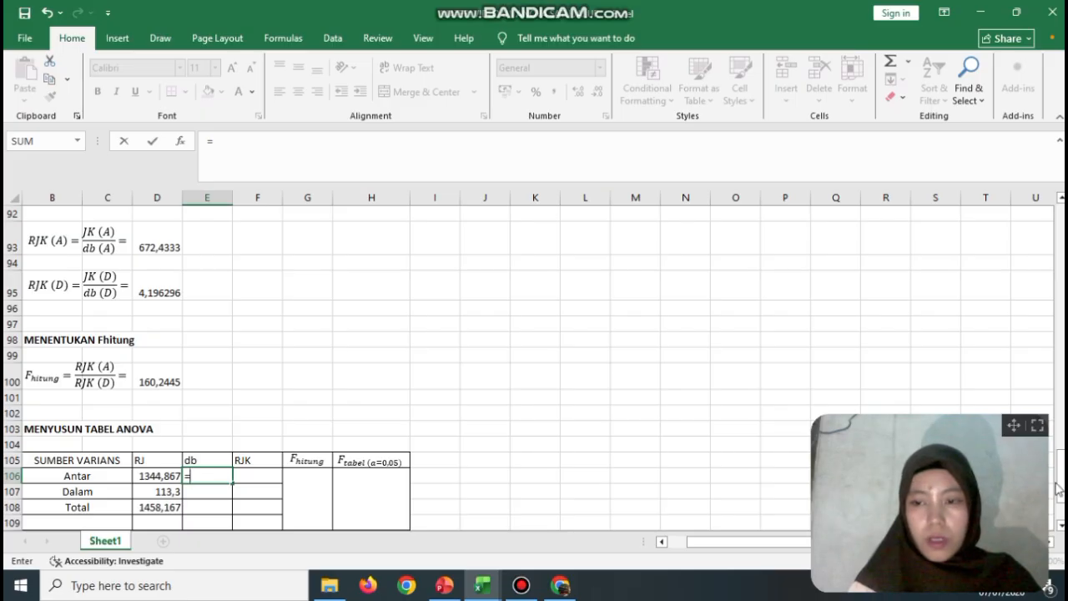
pyautogui.scroll(3, 1062, 468)
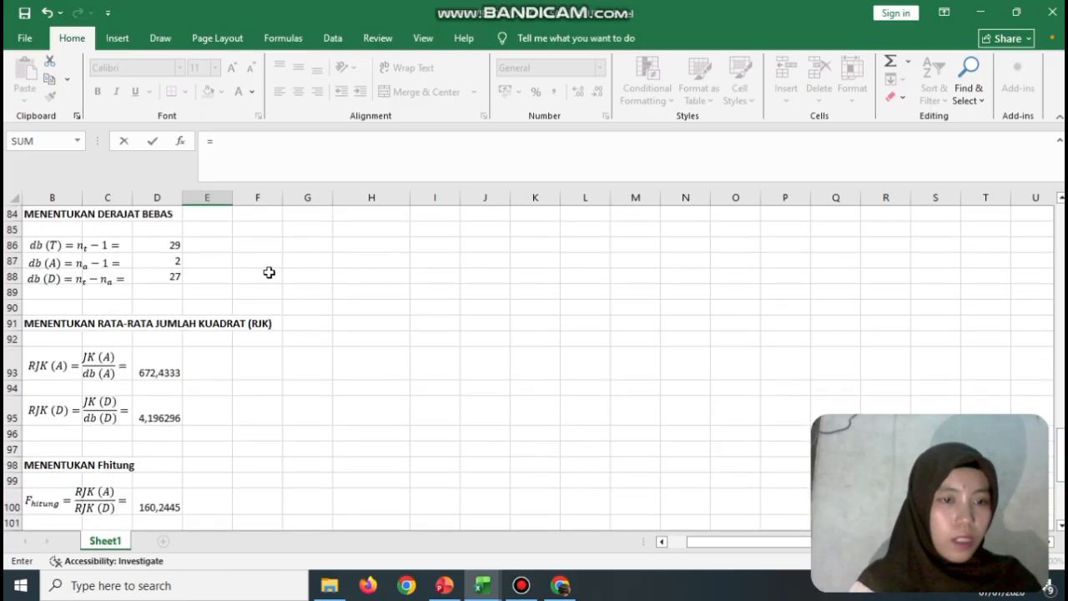
pyautogui.click(169, 260)
pyautogui.press('Return')
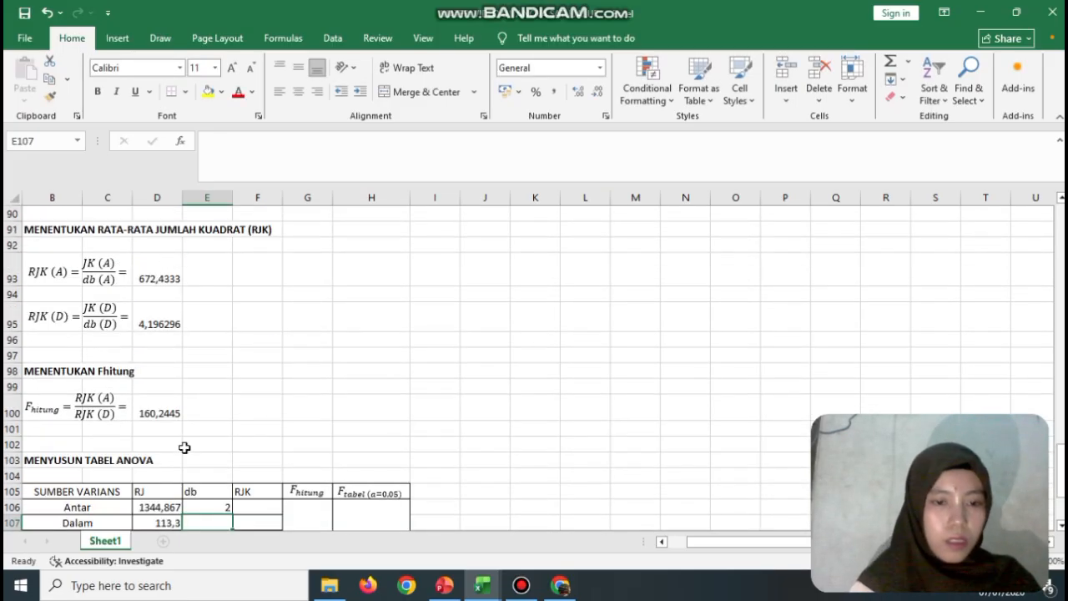
# Fill the remaining db cells of the ANOVA table, linking Dalam in E107 to =D88 and Total in E108 to =D86
pyautogui.write('=')
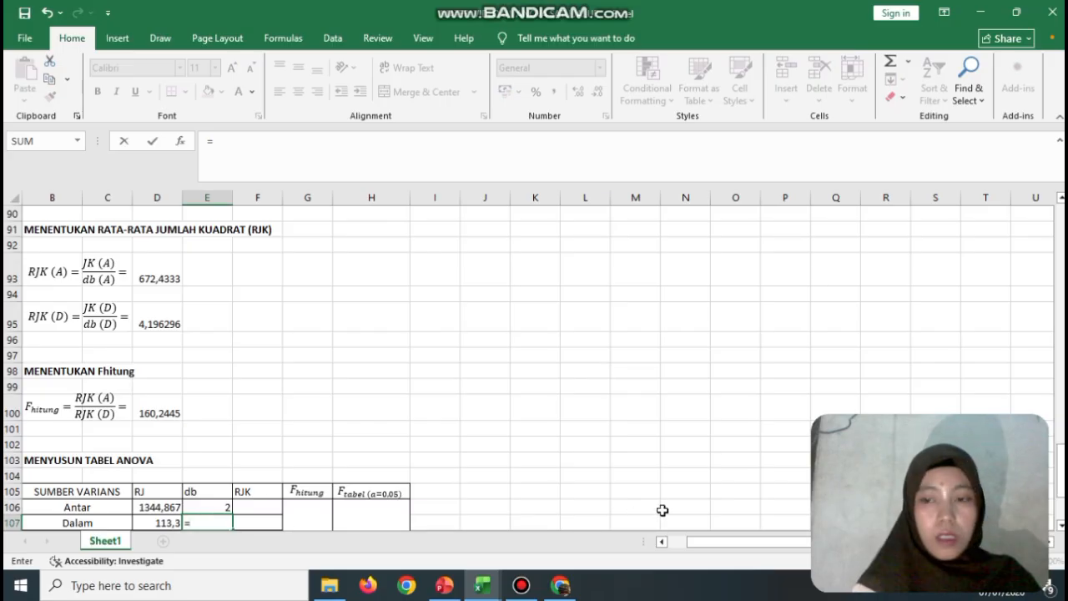
pyautogui.scroll(3, 462, 432)
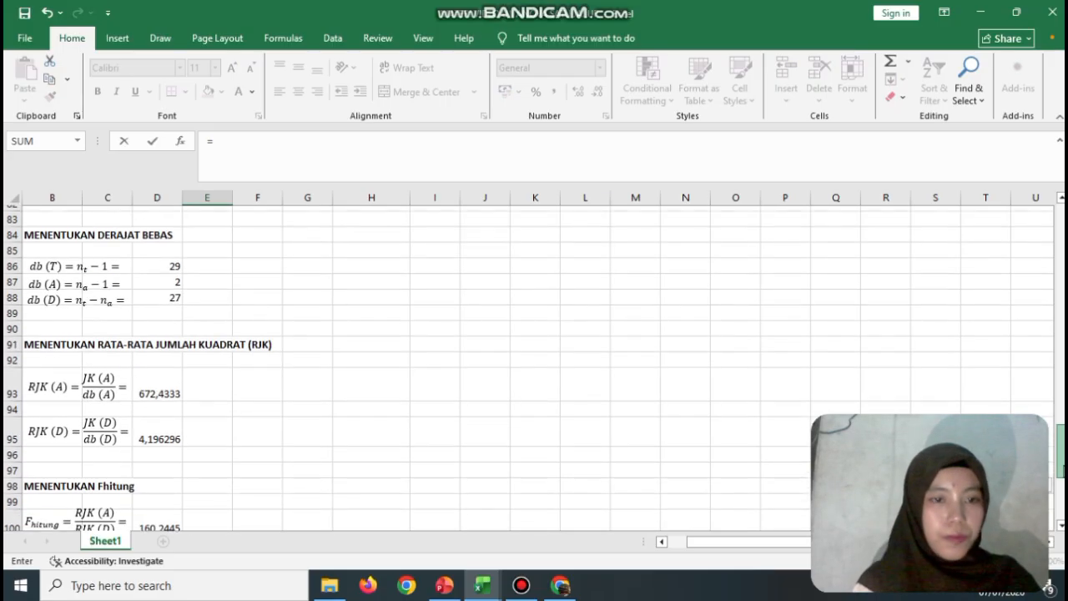
pyautogui.click(173, 293)
pyautogui.press('Return')
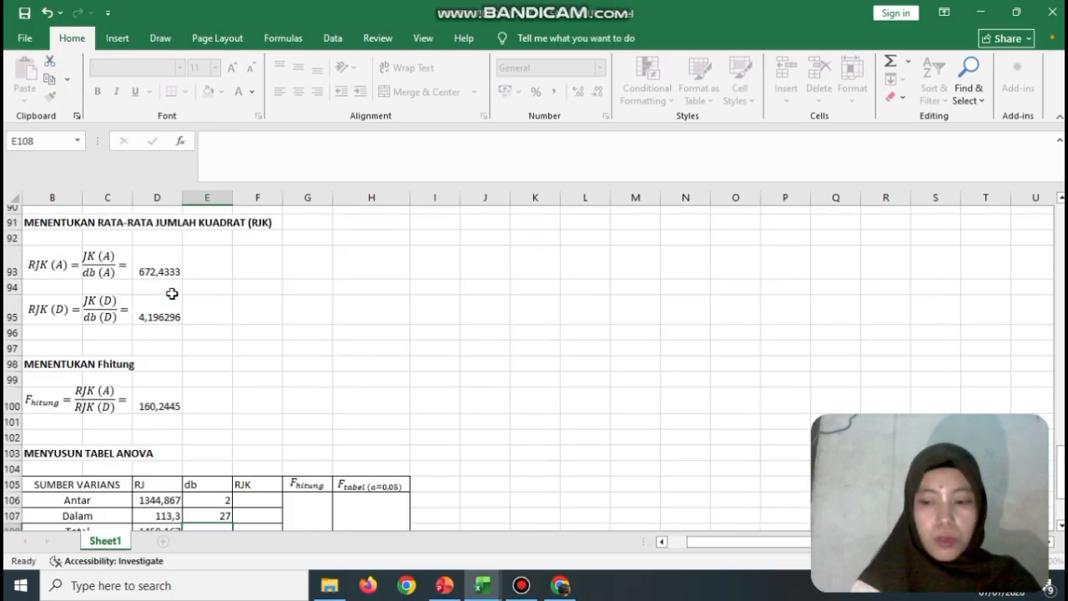
pyautogui.write('=')
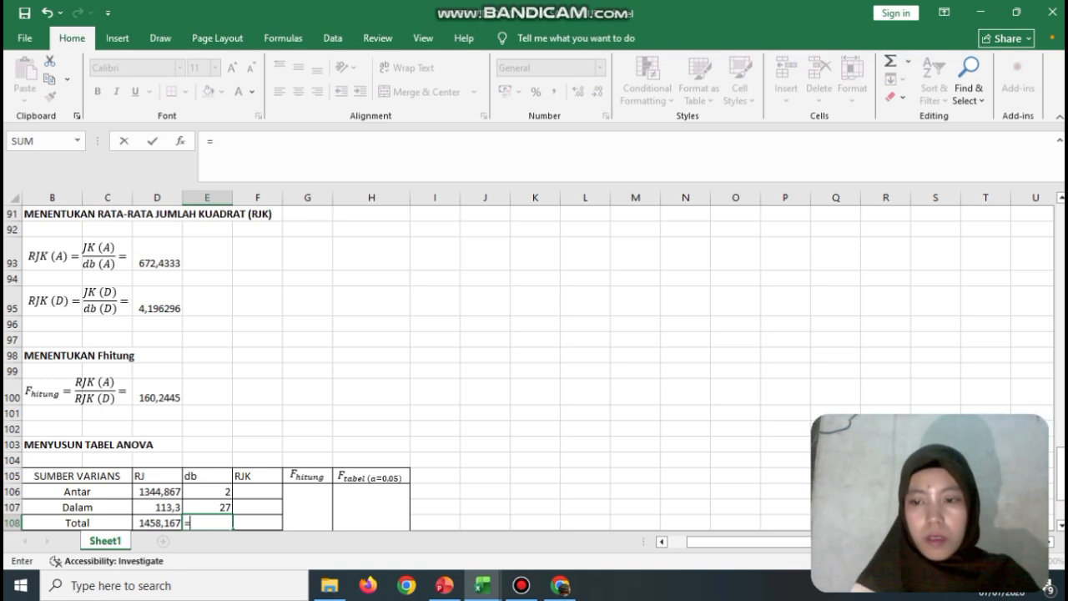
pyautogui.scroll(4, 176, 375)
pyautogui.click(177, 366)
pyautogui.press('Return')
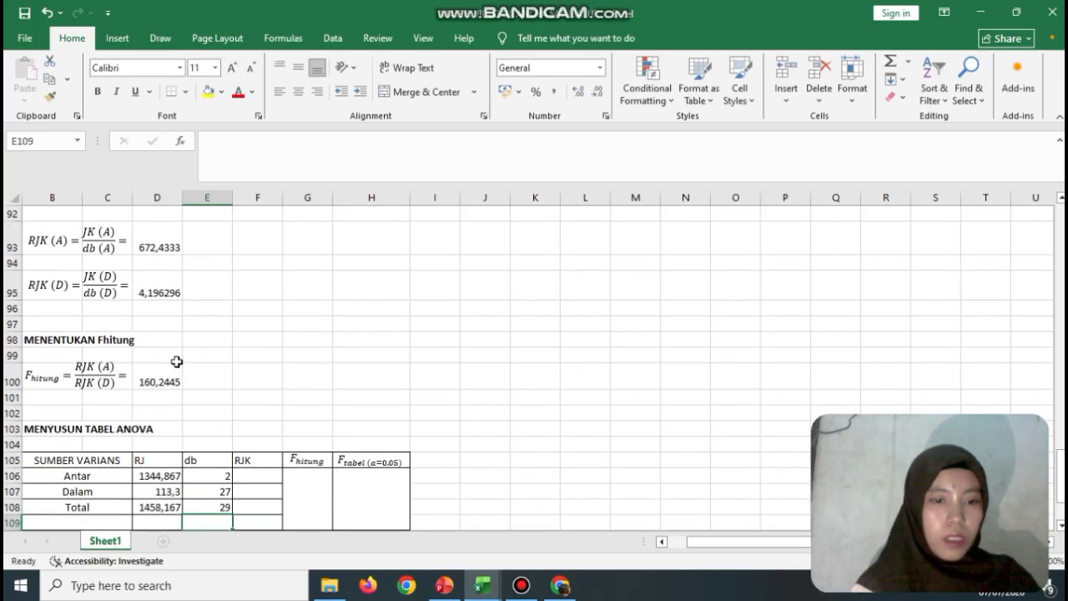
# Enter a single dash (-) in the Total row's RJK cell F108, without any cell reference
pyautogui.click(257, 473)
pyautogui.click(257, 507)
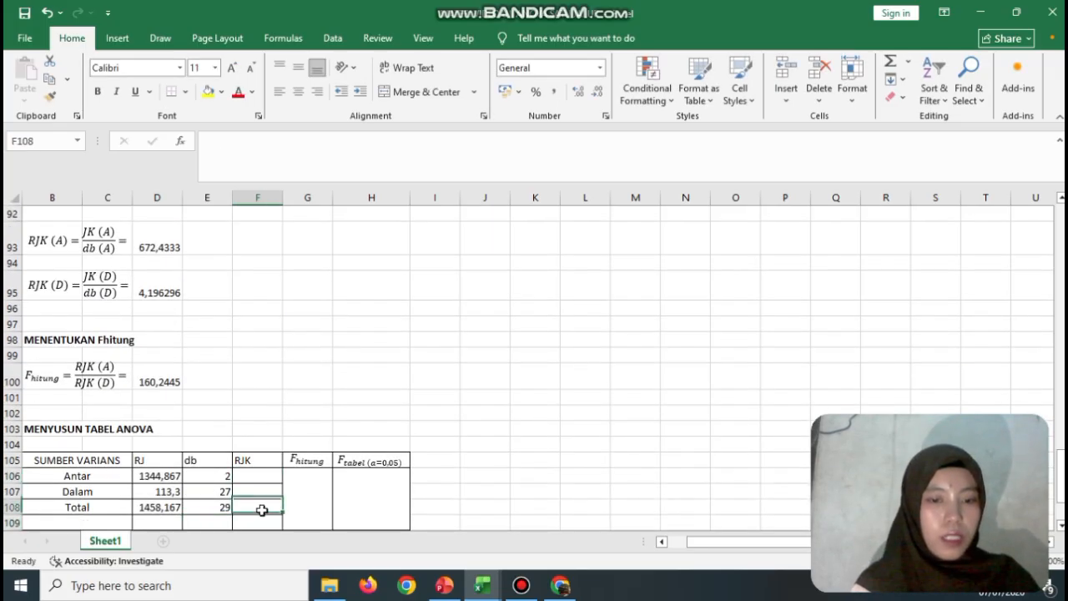
pyautogui.write('-')
pyautogui.click(243, 480)
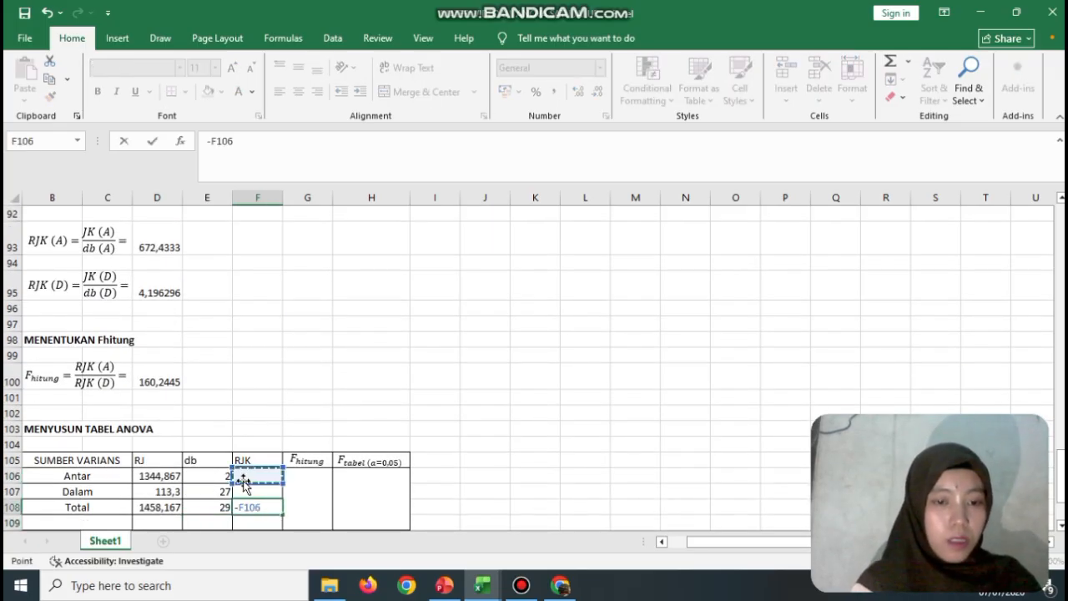
pyautogui.press('BackSpace')
pyautogui.press('BackSpace')
pyautogui.press('BackSpace')
pyautogui.press('BackSpace')
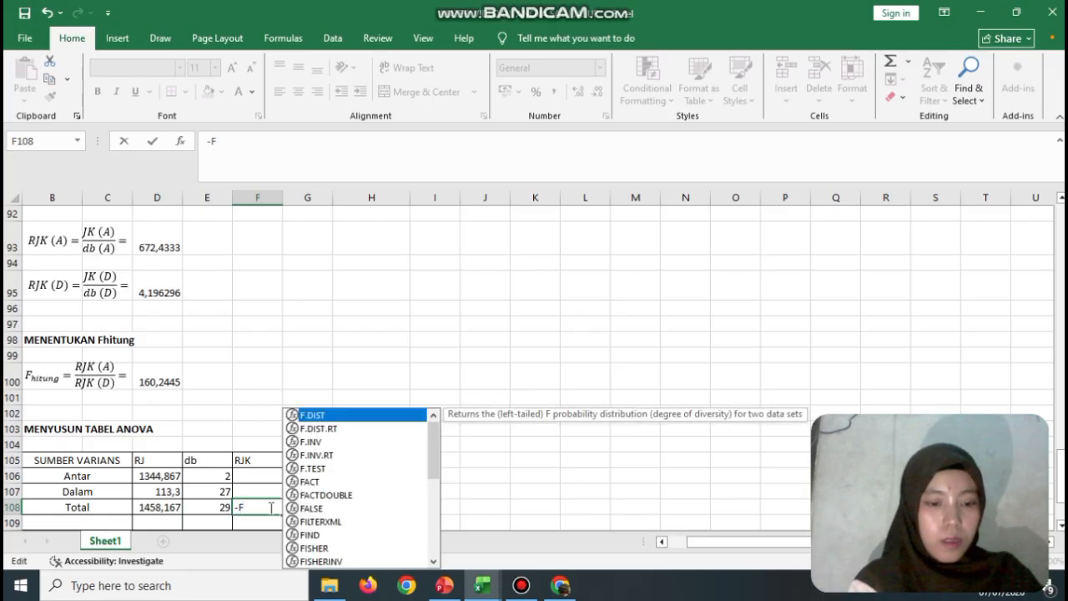
pyautogui.press('Tab')
# Fill the RJK column of the ANOVA table, linking Antar in F106 to =D93 and Dalam in F107 to =D95
pyautogui.click(263, 477)
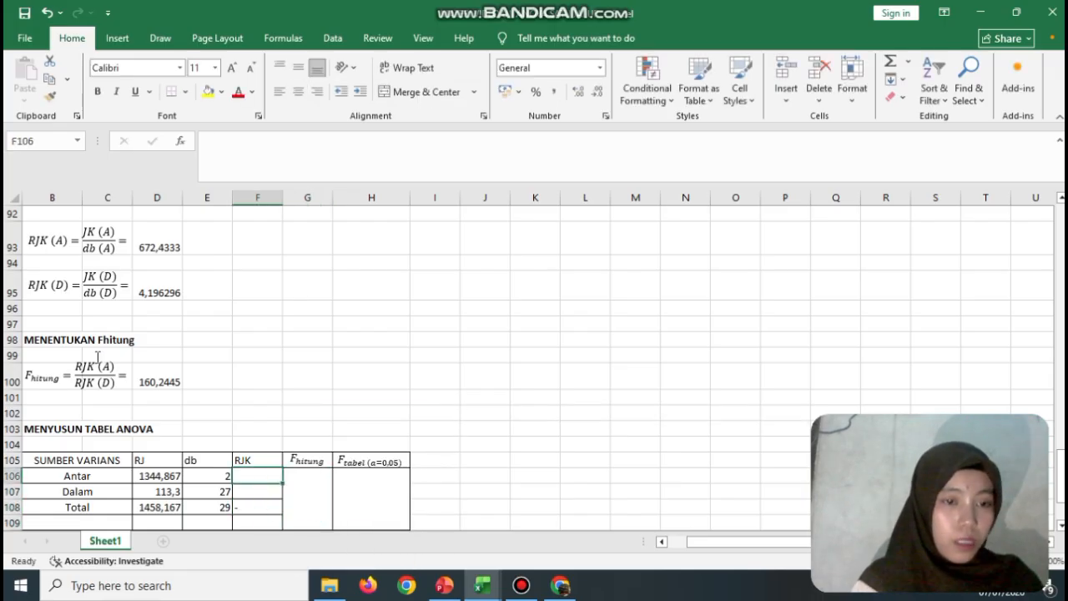
pyautogui.click(153, 247)
pyautogui.click(264, 478)
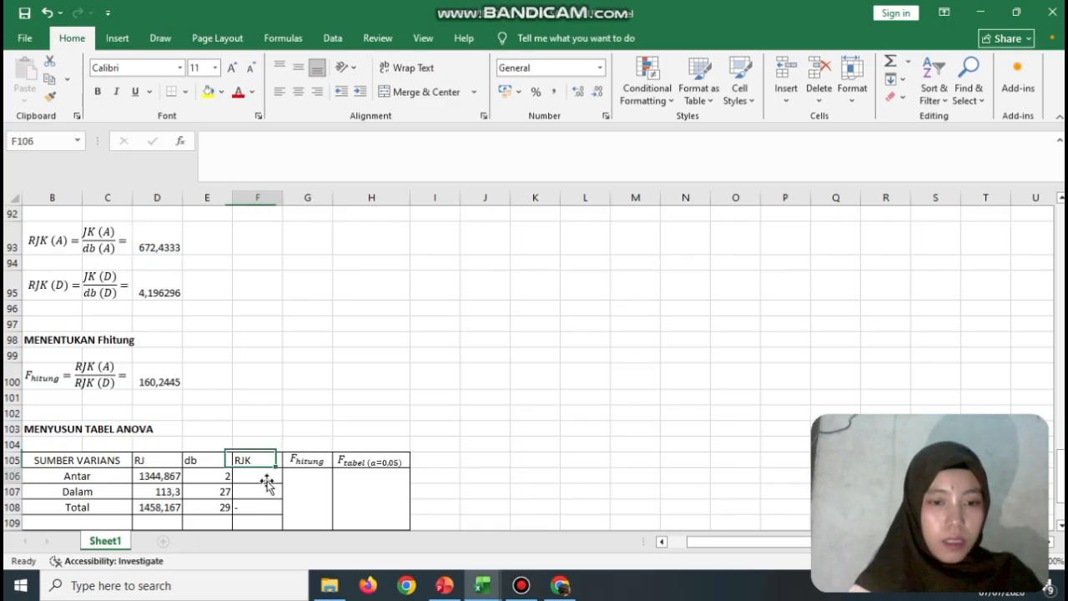
pyautogui.write('=')
pyautogui.click(169, 250)
pyautogui.press('Return')
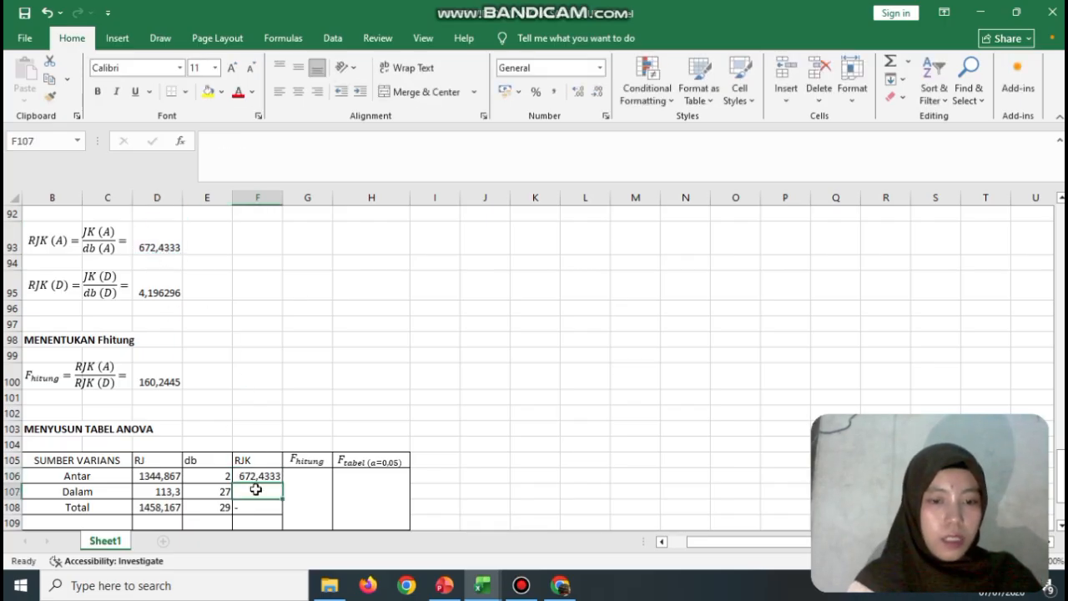
pyautogui.write('=')
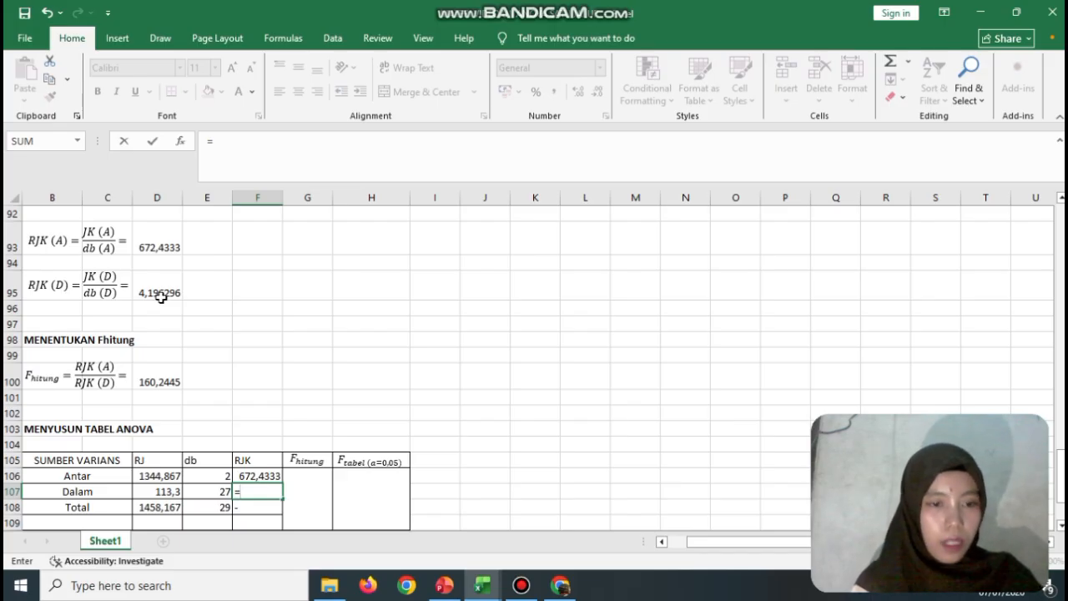
pyautogui.click(162, 297)
pyautogui.press('Return')
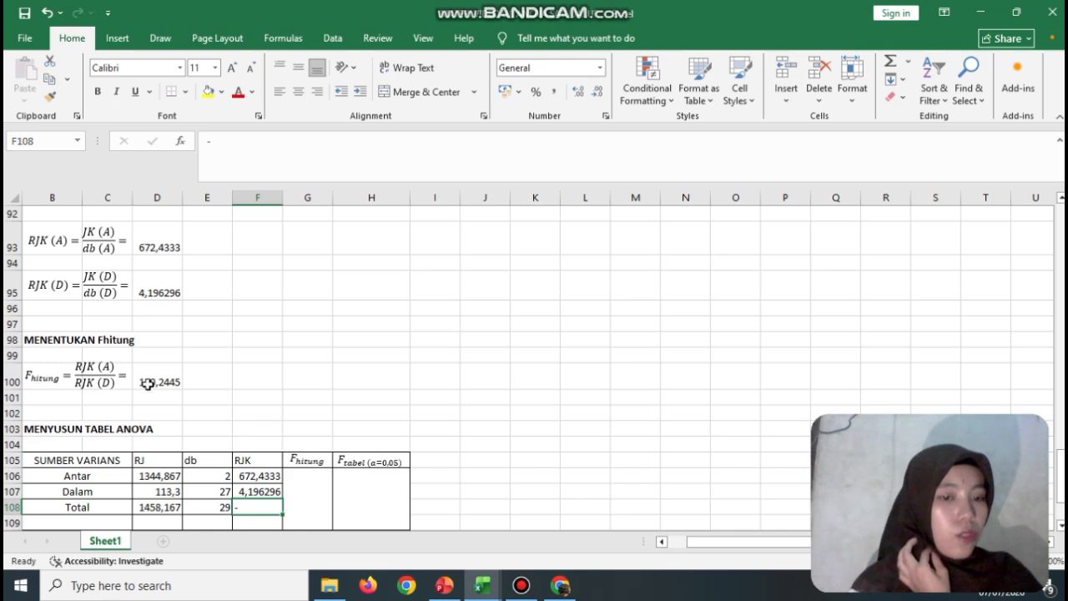
# Fill the ANOVA table's merged Fhitung cell G106 with the computed F value using =D100
pyautogui.click(303, 488)
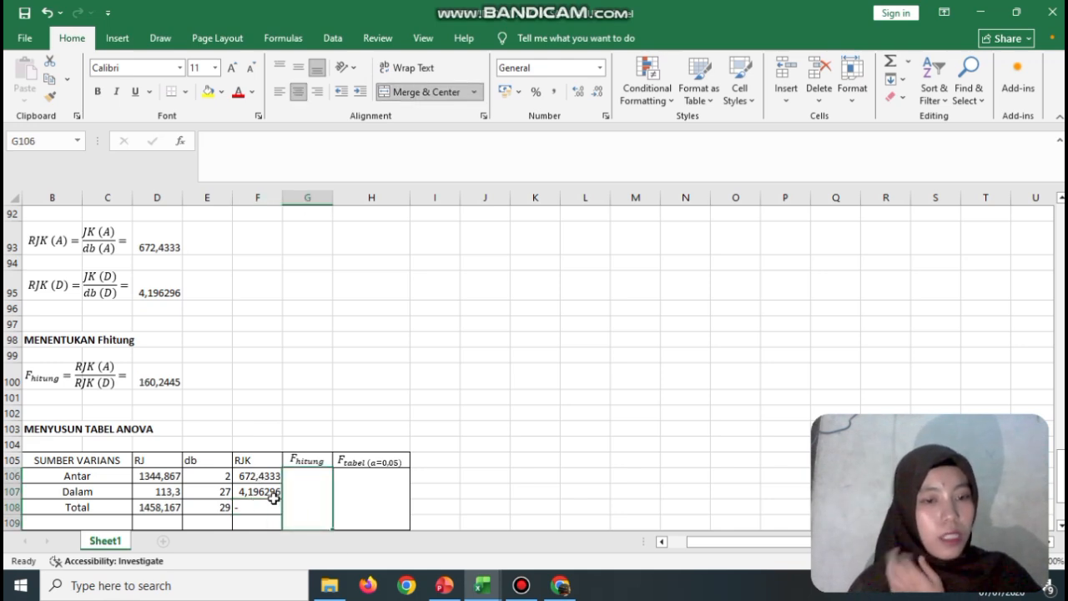
pyautogui.write('=')
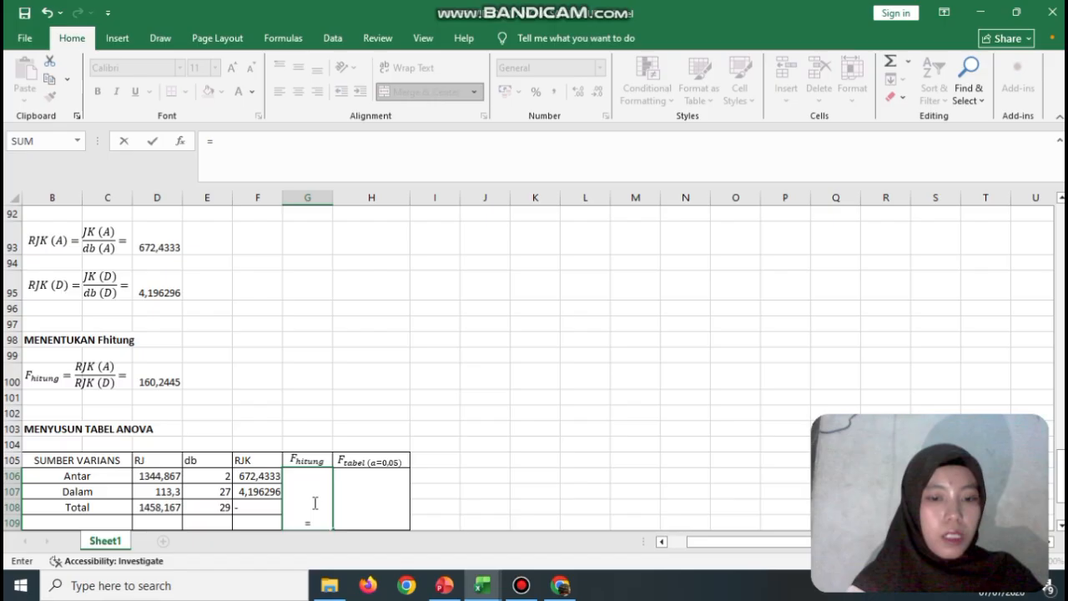
pyautogui.click(157, 381)
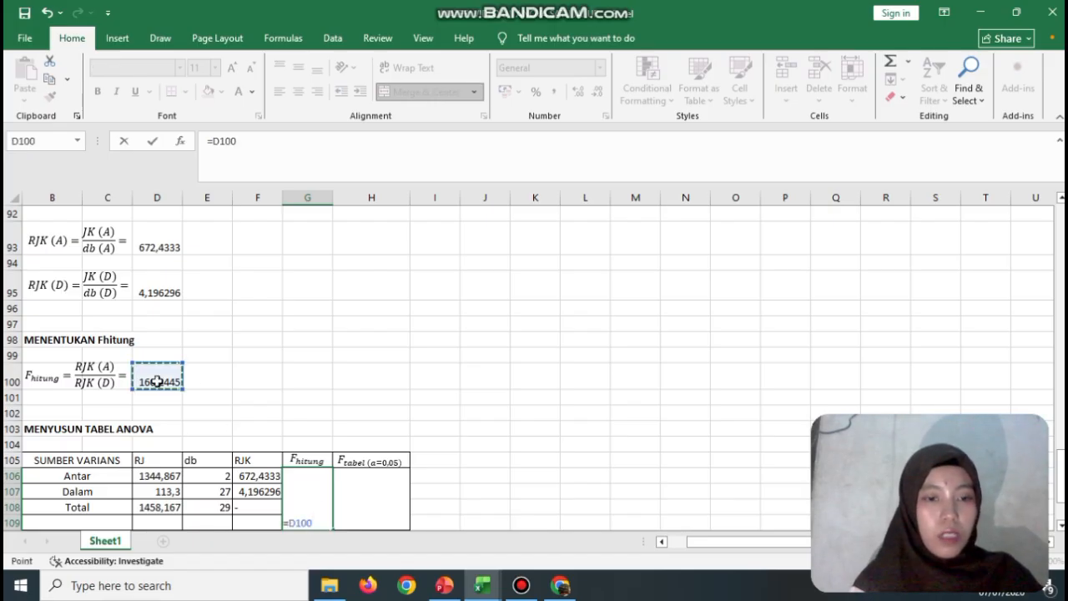
pyautogui.press('Return')
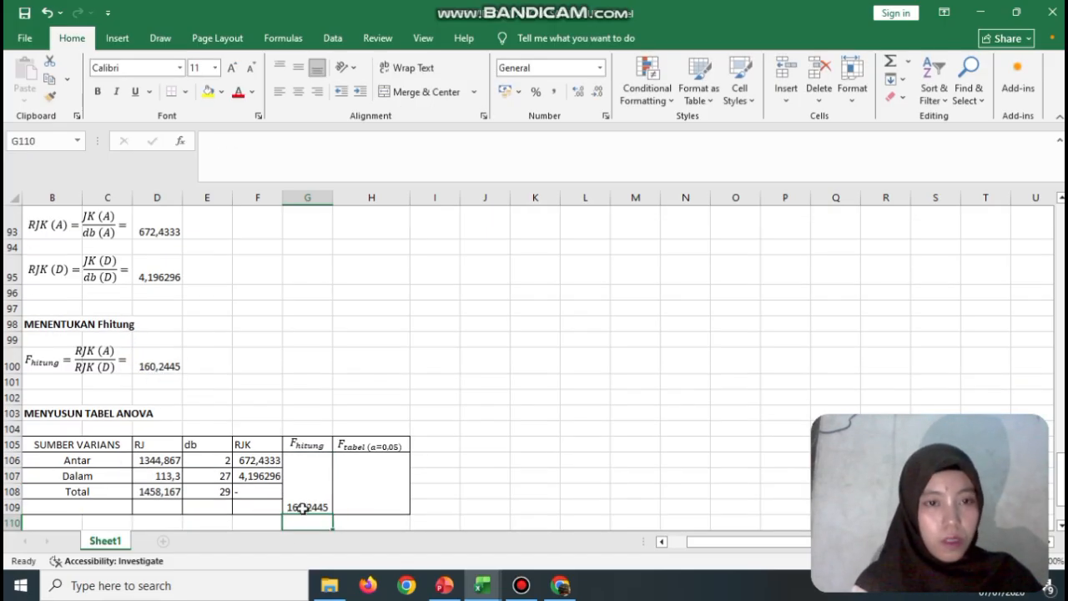
pyautogui.click(303, 508)
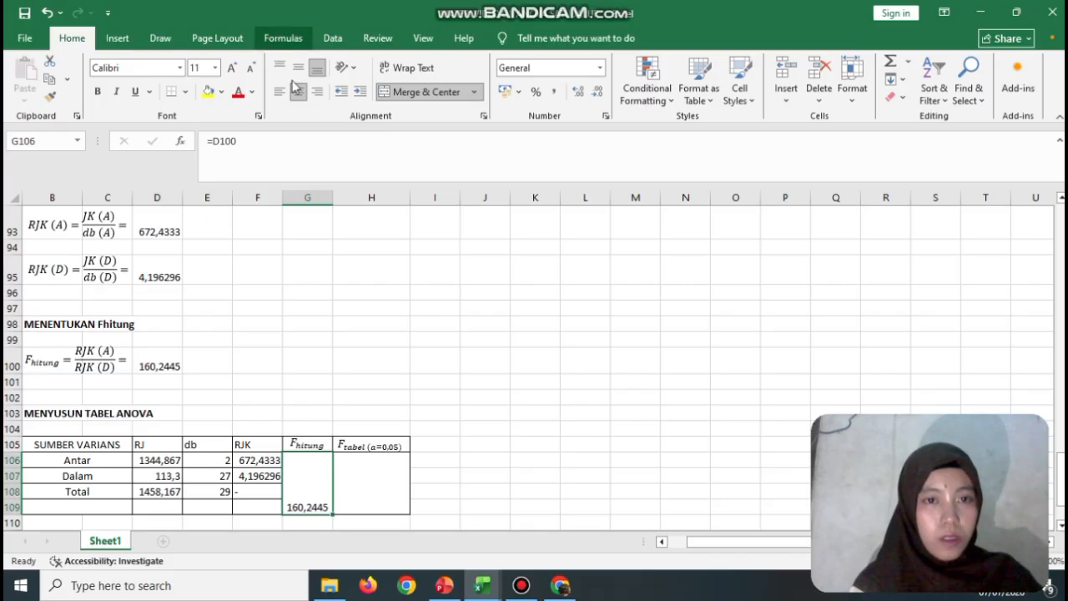
pyautogui.click(371, 488)
pyautogui.click(302, 509)
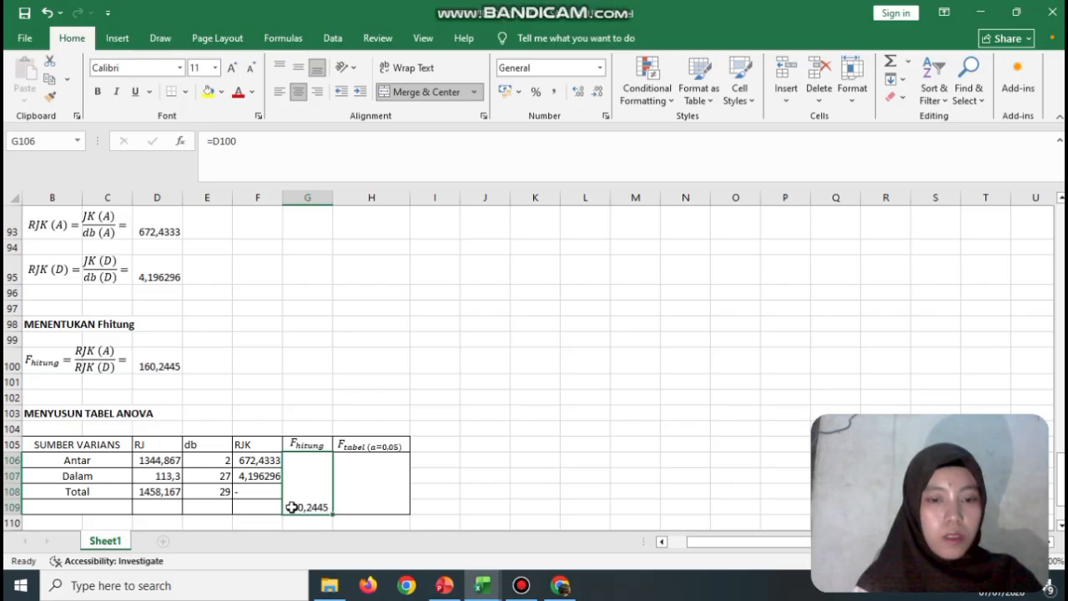
pyautogui.doubleClick(303, 507)
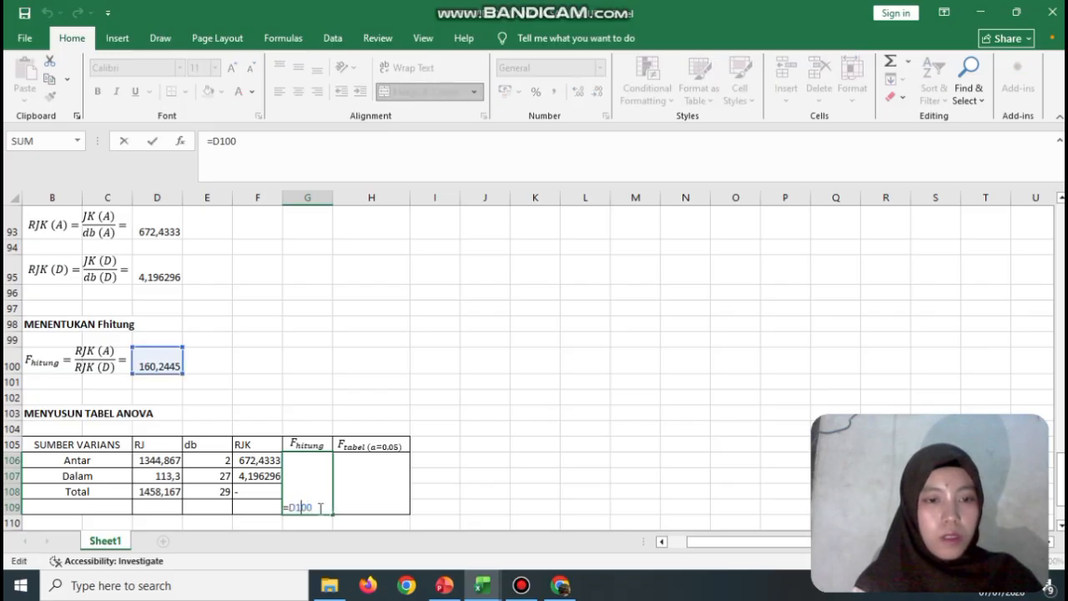
# Switch to tabel-f-0-05.pdf in Chrome and look up the 0,05 F value for numerator df 2 and denominator df 27
pyautogui.click(353, 496)
pyautogui.scroll(-2, 353, 496)
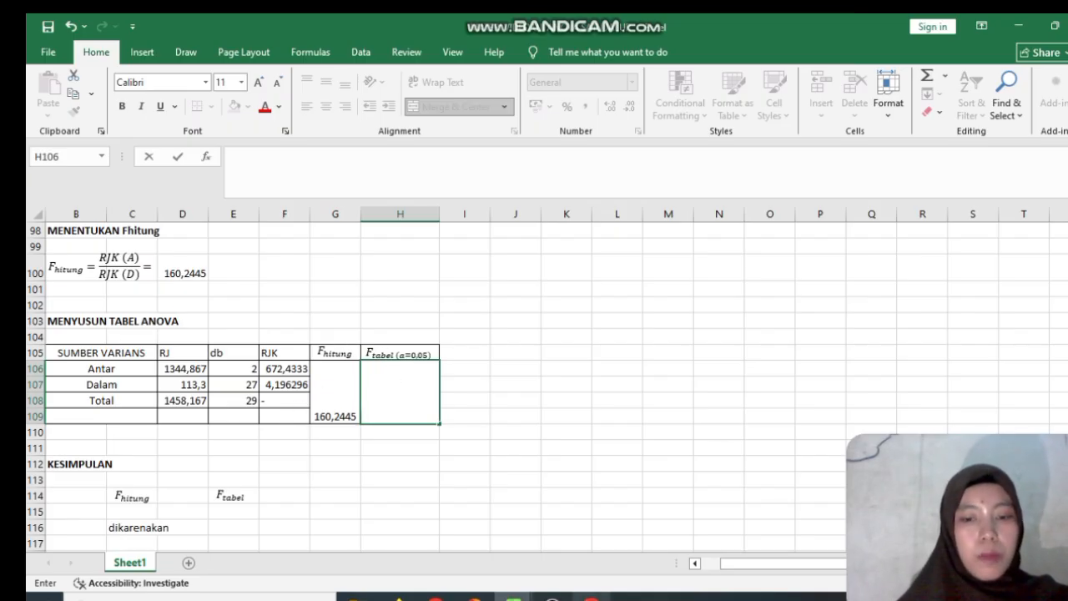
pyautogui.moveTo(591, 597)
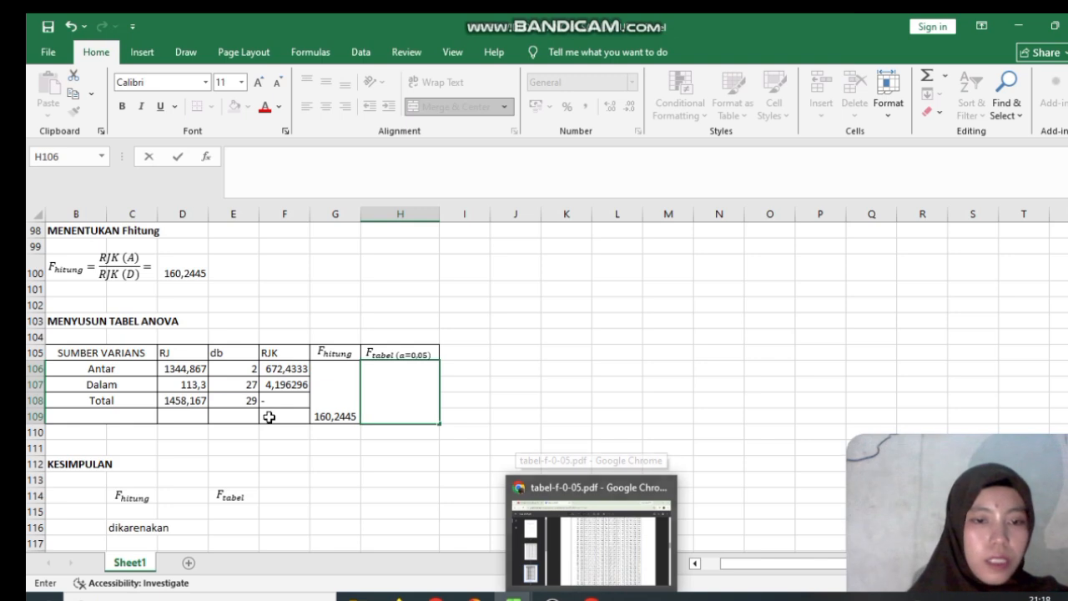
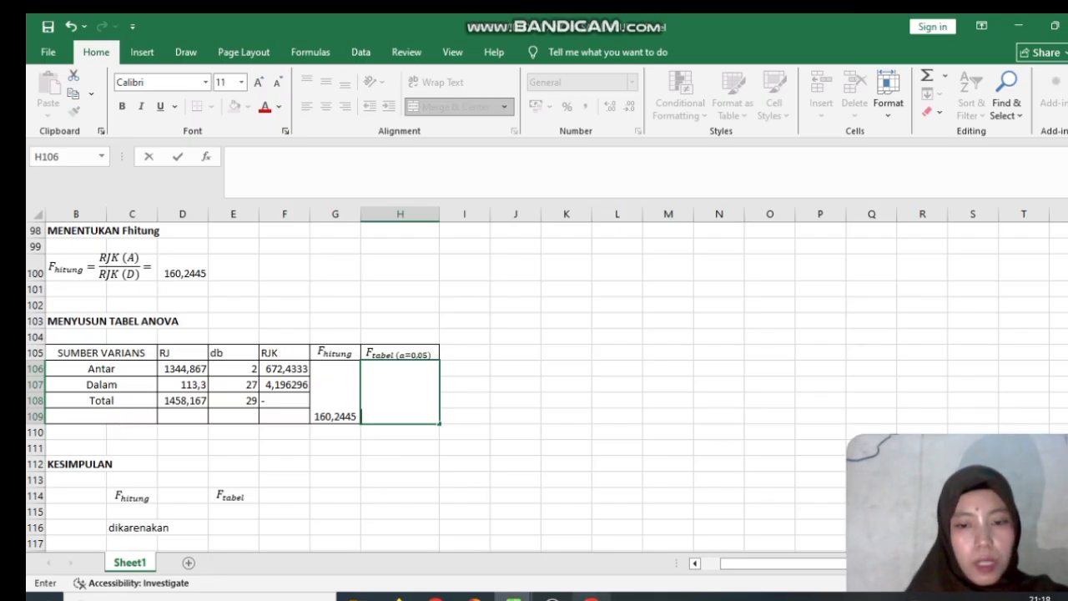
pyautogui.click(592, 597)
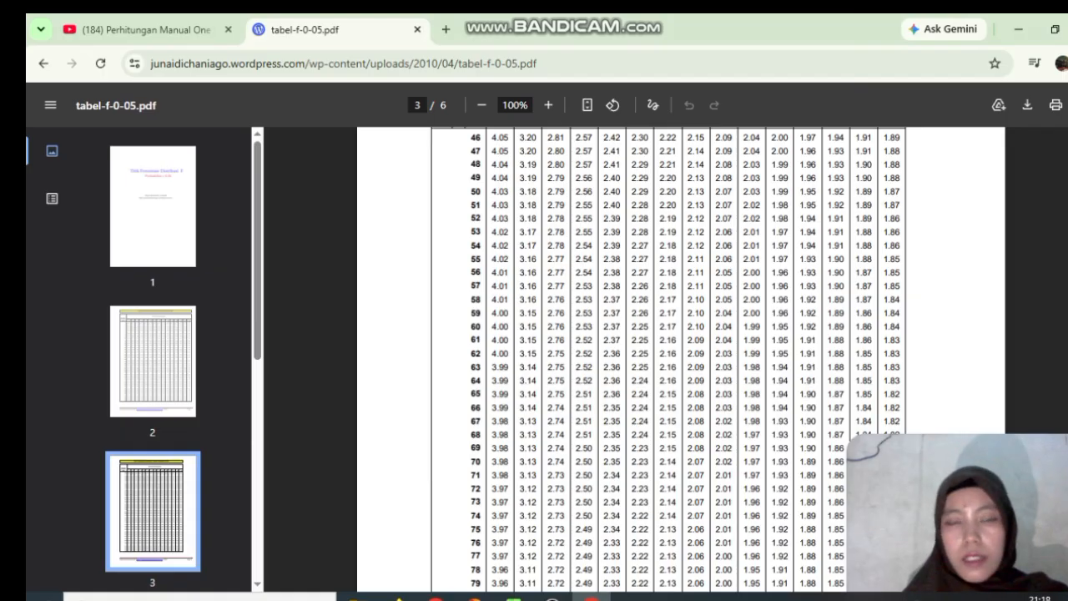
pyautogui.scroll(3, 681, 359)
pyautogui.scroll(-1, 682, 359)
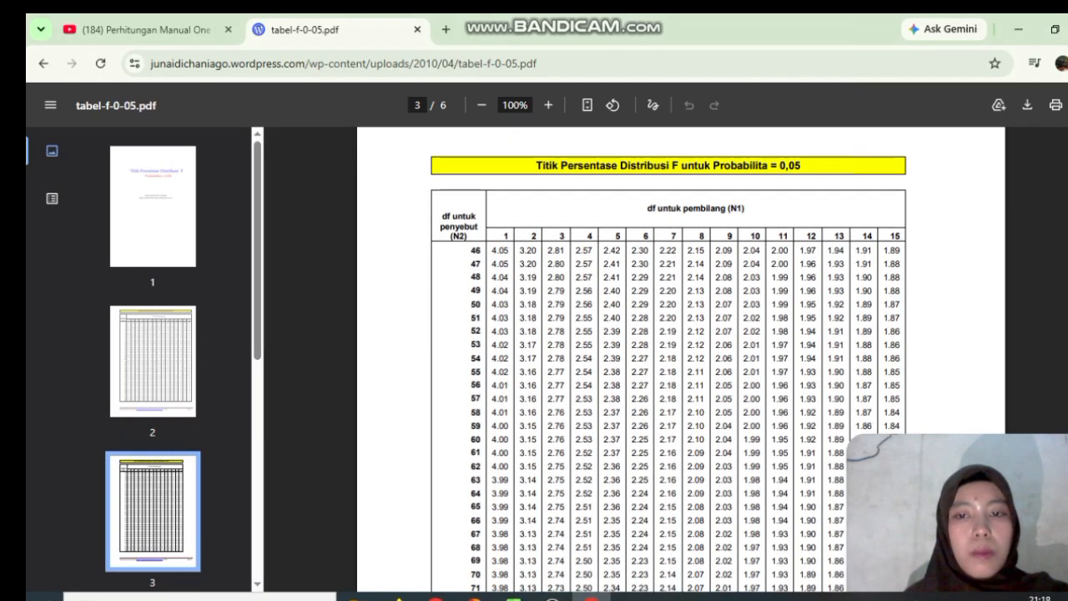
pyautogui.scroll(-1, 681, 359)
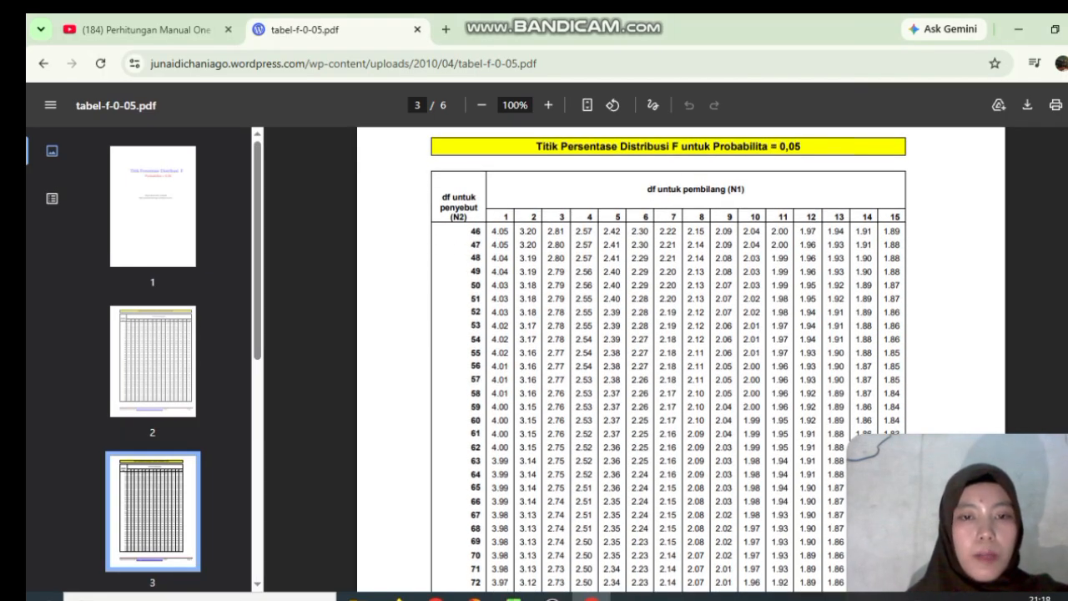
pyautogui.scroll(10, 682, 359)
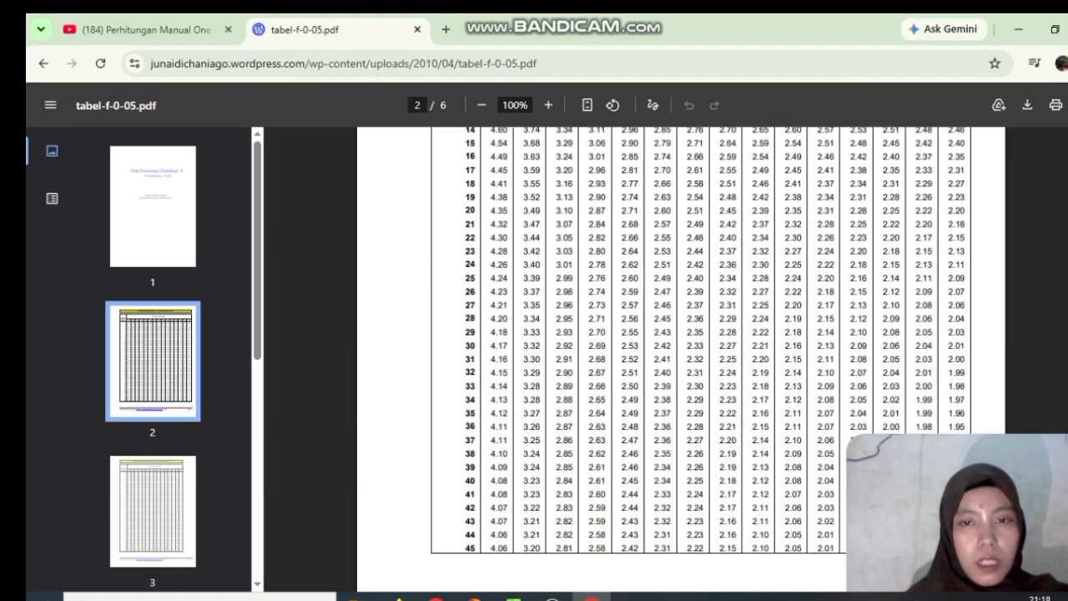
pyautogui.scroll(-3, 539, 170)
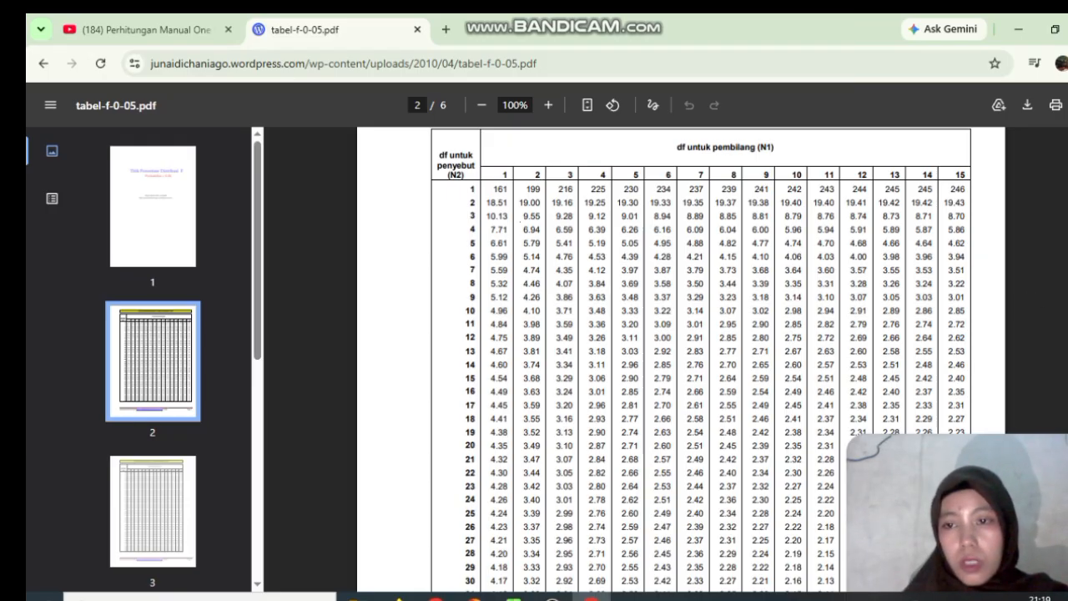
pyautogui.scroll(-1, 584, 149)
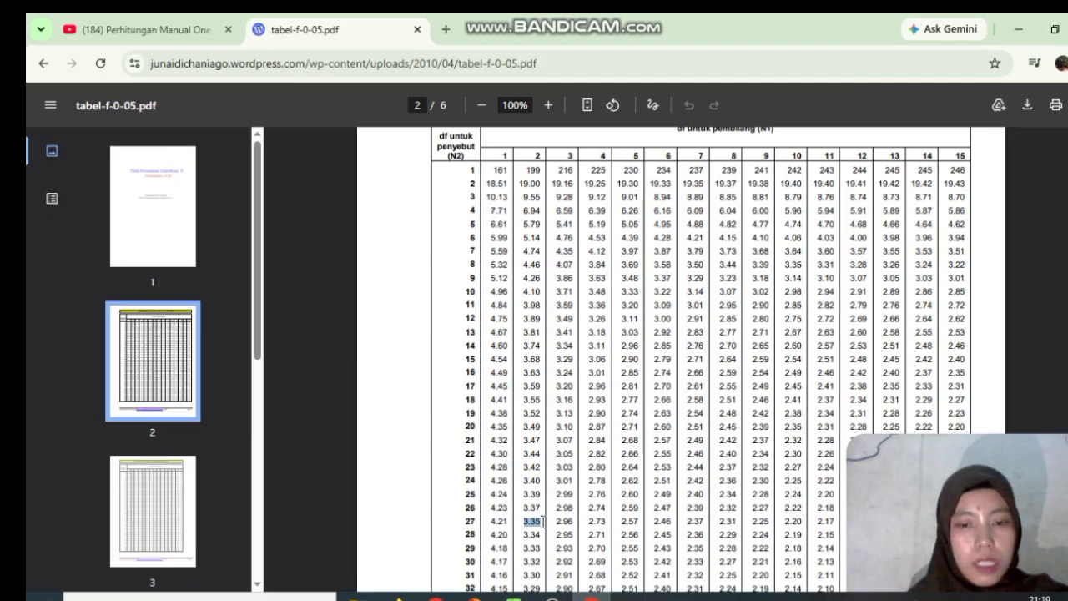
# Return to the Excel workbook and enter 3.35 in the ANOVA table's merged Ftabel cell H106
pyautogui.moveTo(513, 595)
pyautogui.click(425, 535)
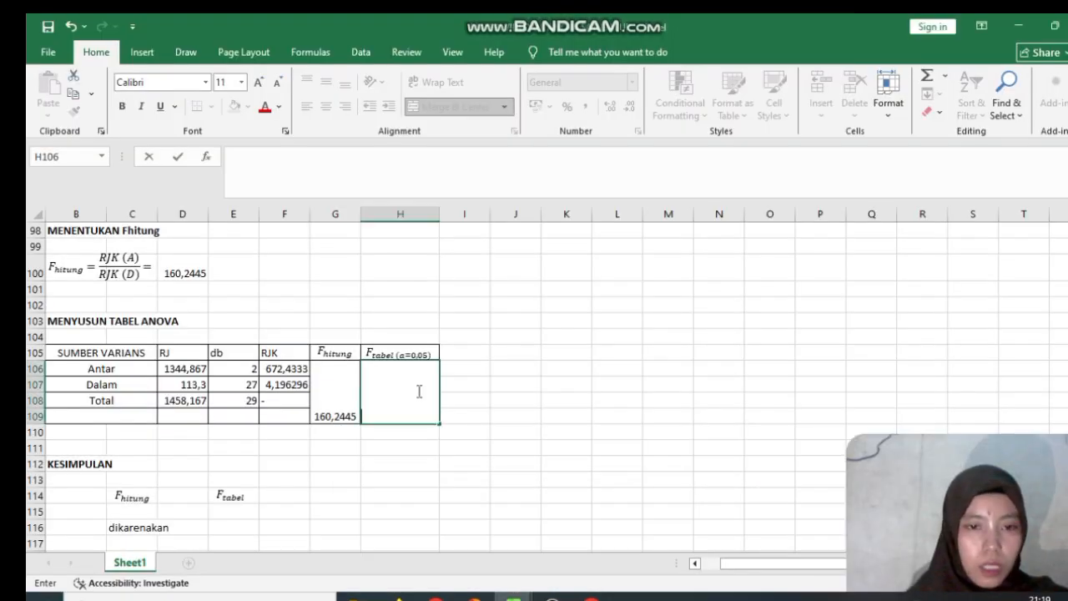
pyautogui.click(407, 407)
pyautogui.write('3.35')
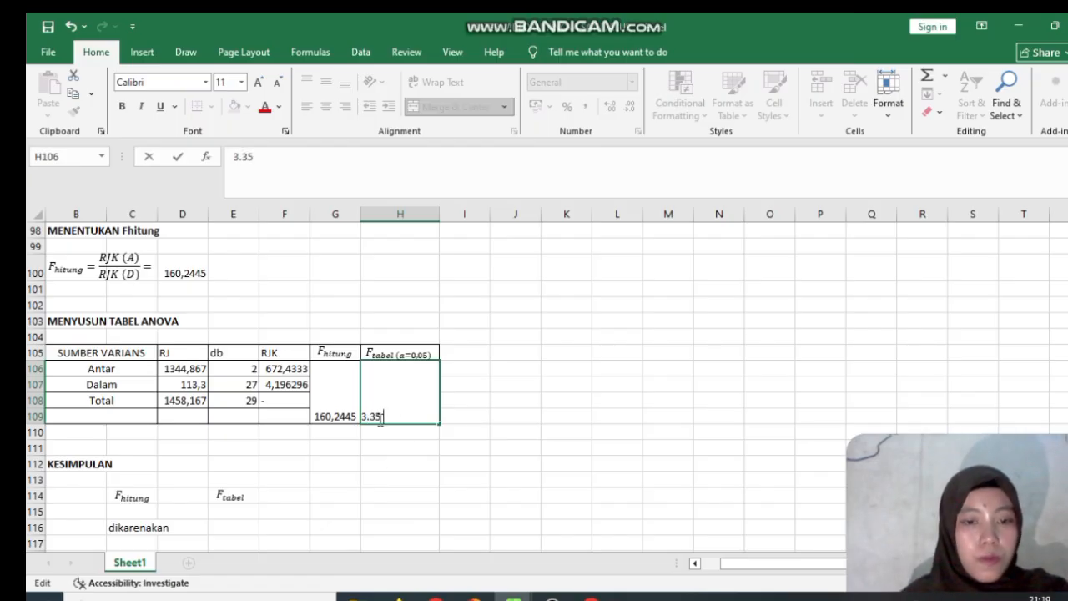
pyautogui.moveTo(382, 421); pyautogui.dragTo(361, 417)
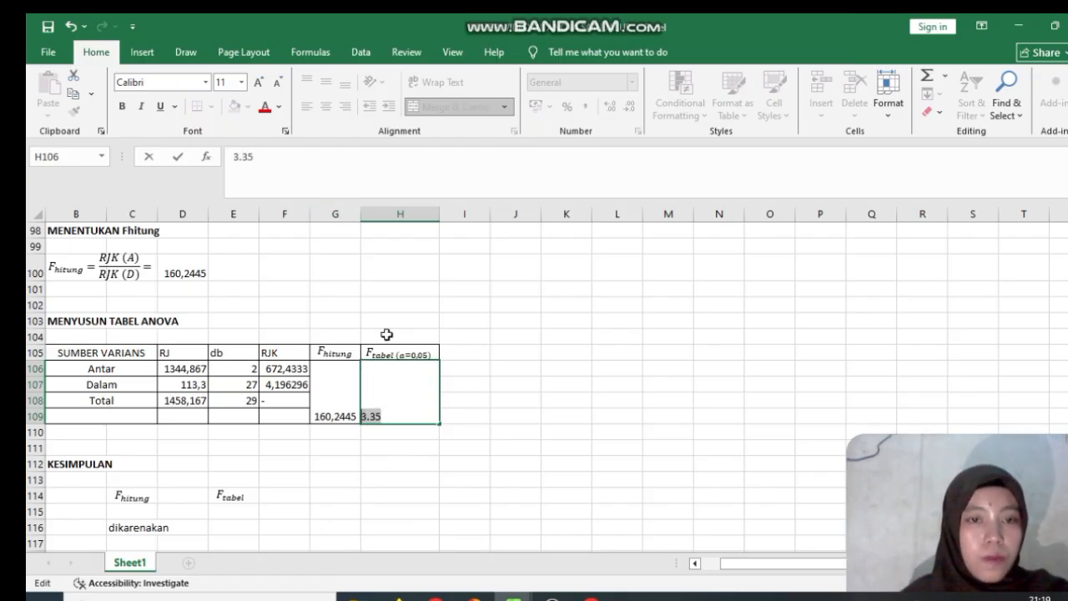
pyautogui.click(460, 413)
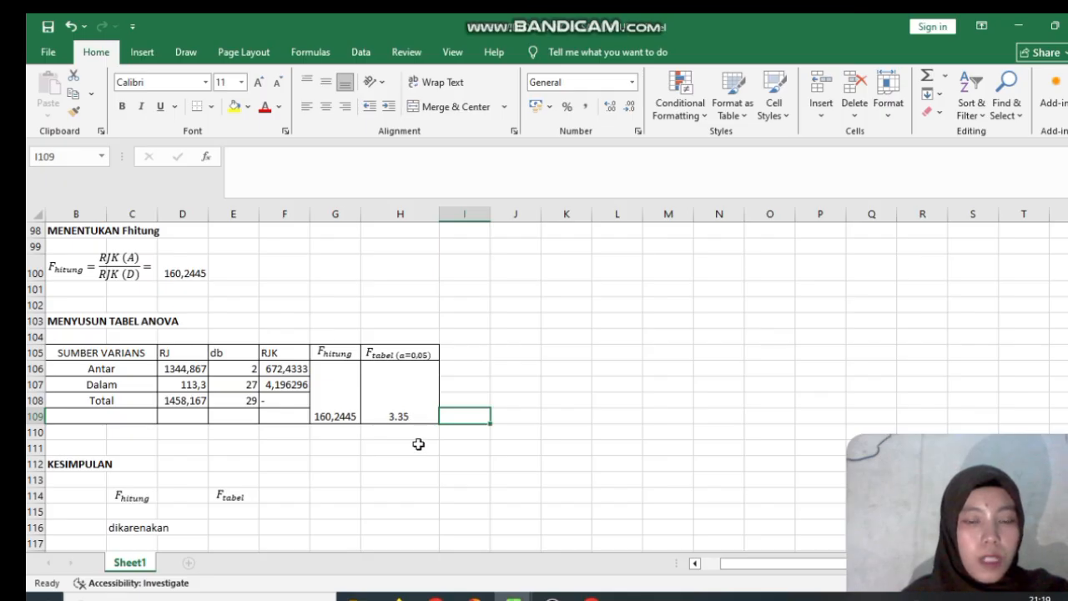
pyautogui.click(402, 414)
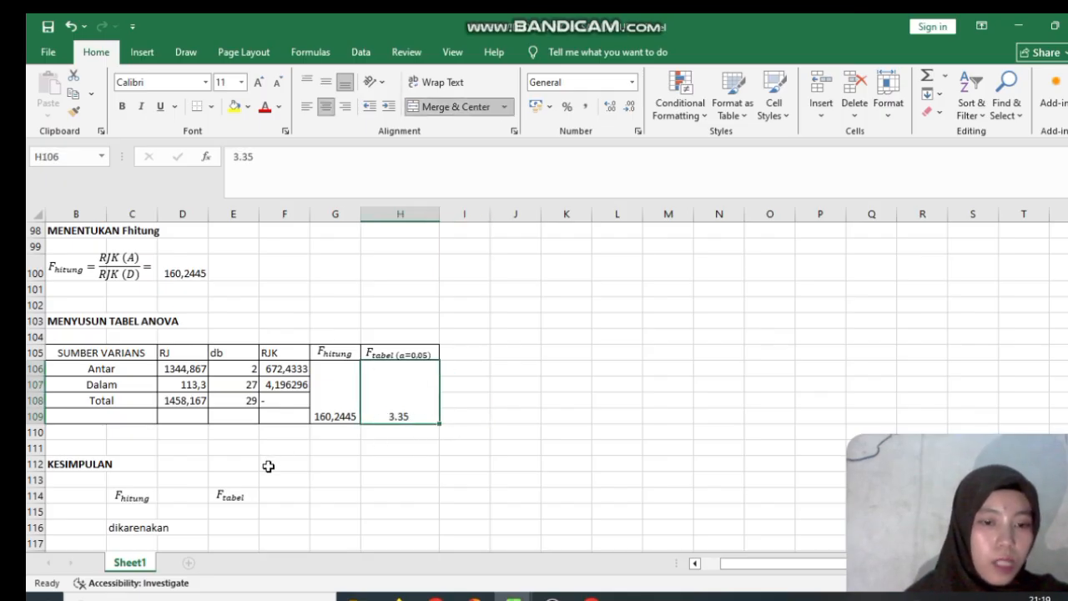
# Enter the > sign in D114 between Fhitung and Ftabel under KESIMPULAN
pyautogui.click(179, 500)
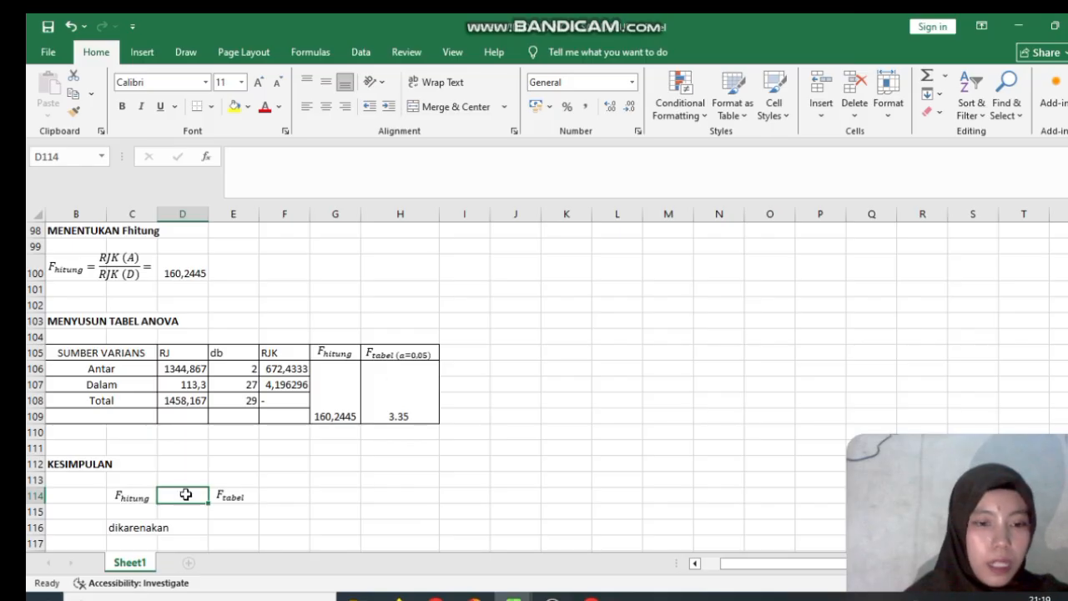
pyautogui.write('.')
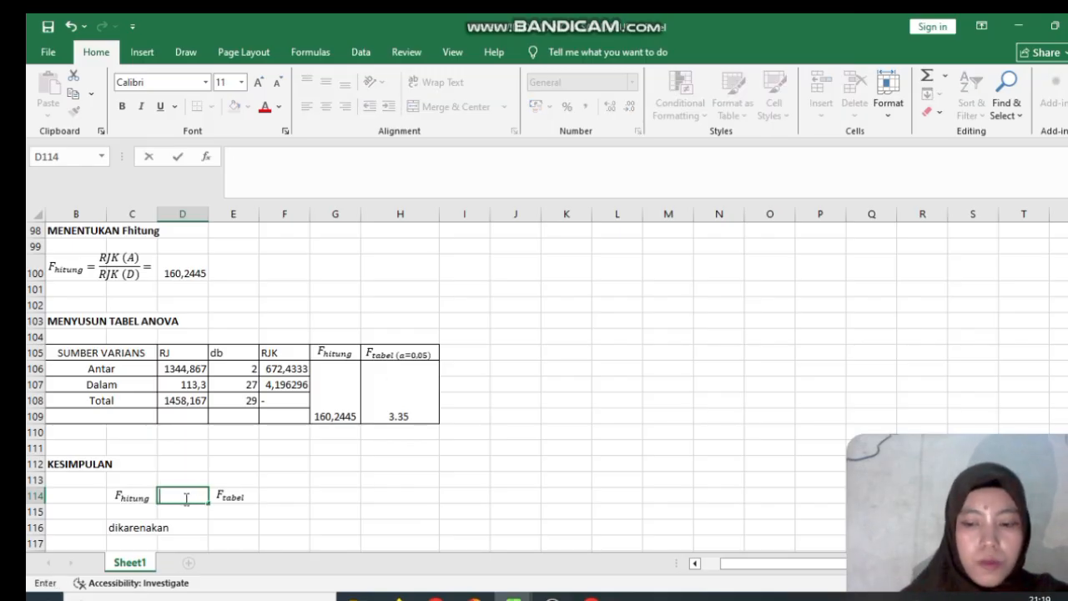
pyautogui.click(193, 529)
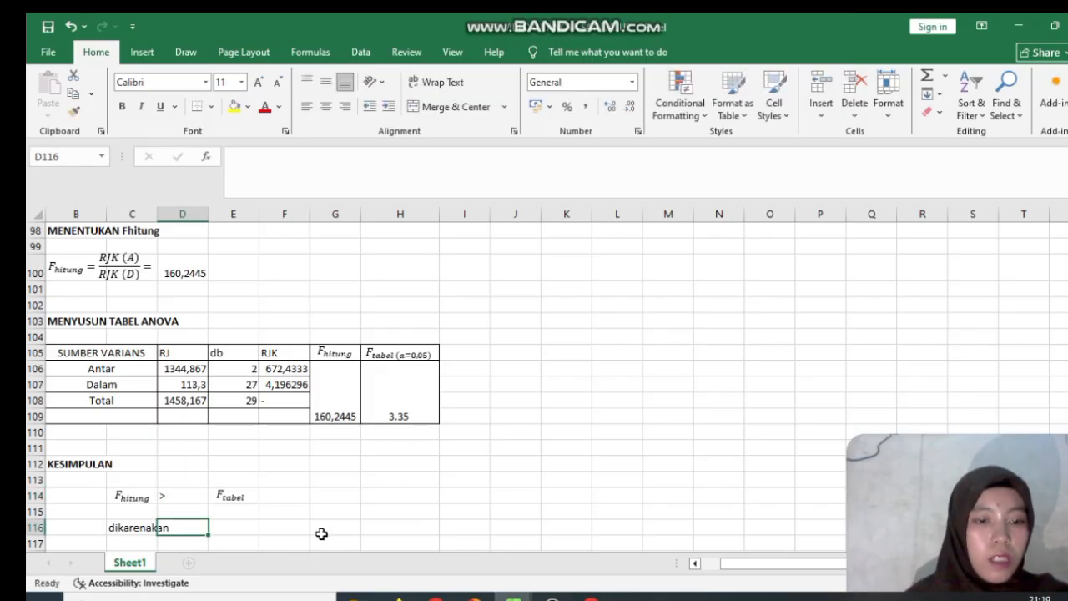
# Review the decision rule and the research and statistical hypotheses near the start of the sheet, returning to the KESIMPULAN section
pyautogui.click(146, 529)
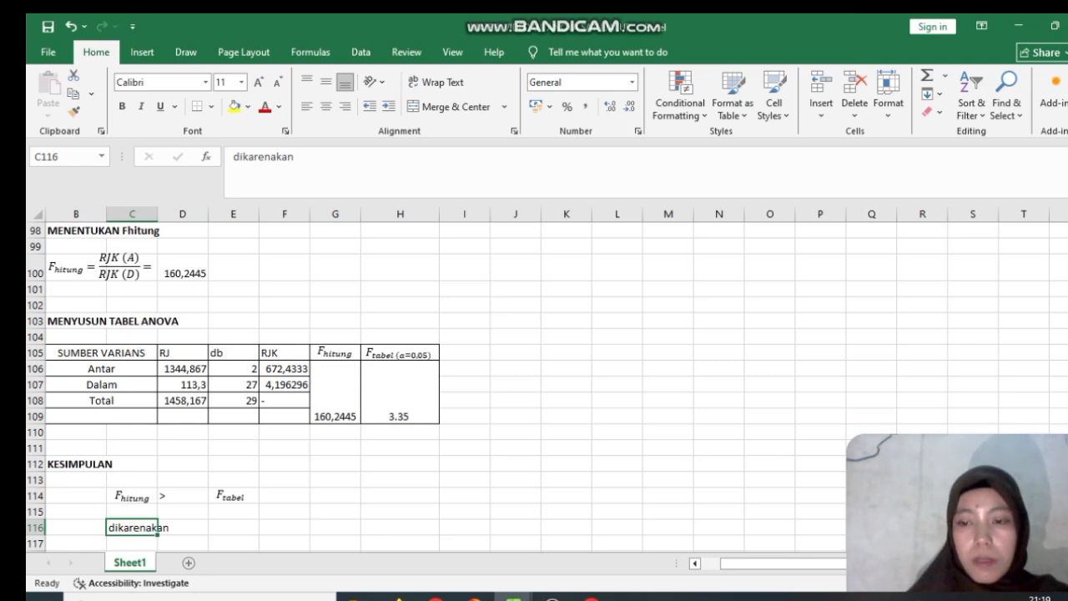
pyautogui.scroll(10, 434, 384)
pyautogui.scroll(12, 548, 384)
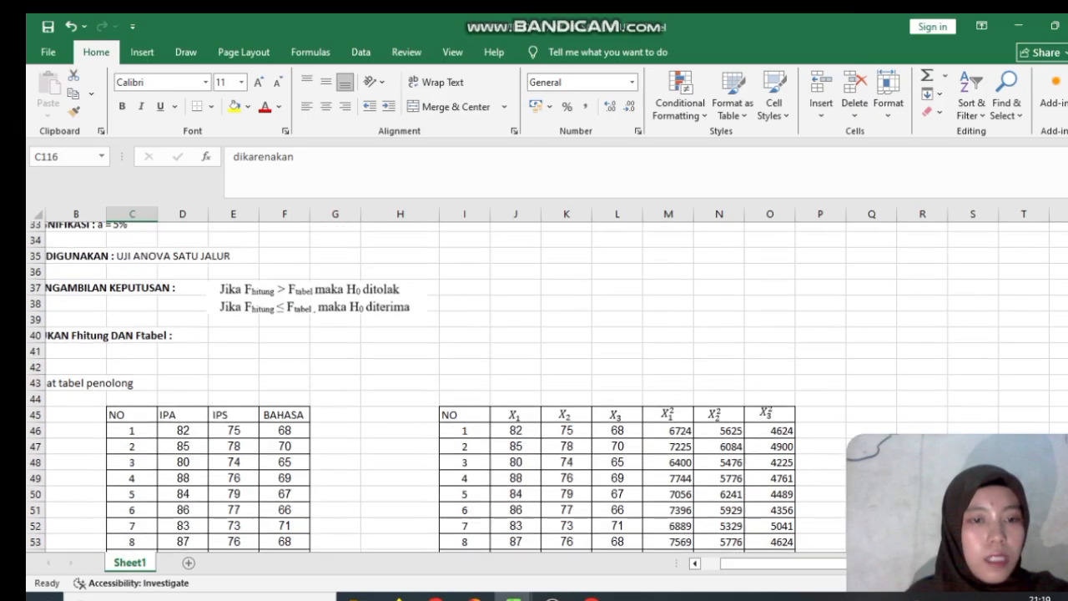
pyautogui.scroll(3, 548, 384)
pyautogui.scroll(-1, 547, 384)
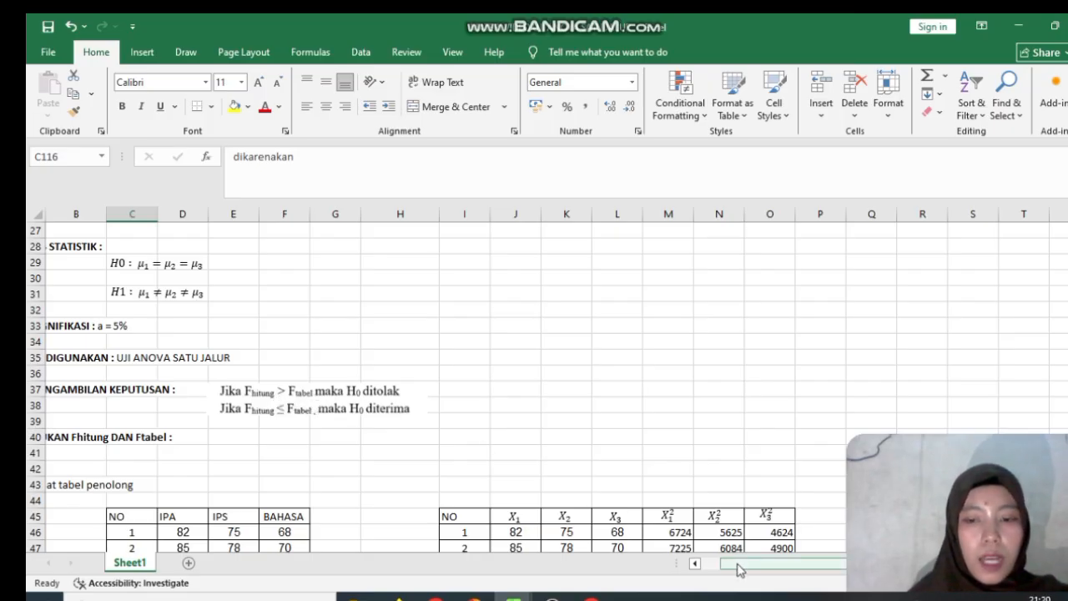
pyautogui.click(695, 564)
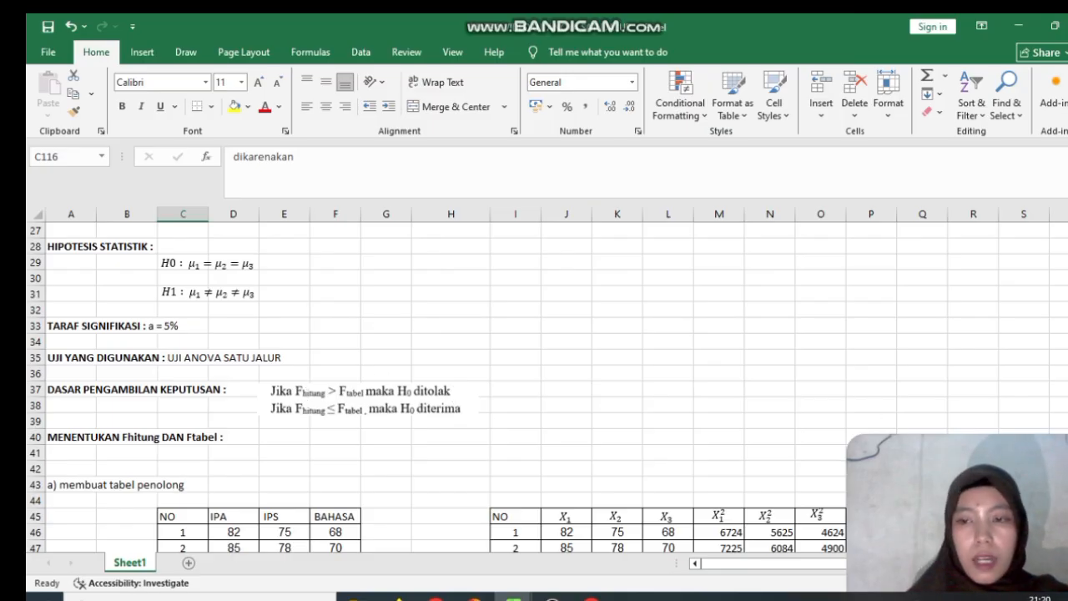
pyautogui.scroll(2, 548, 386)
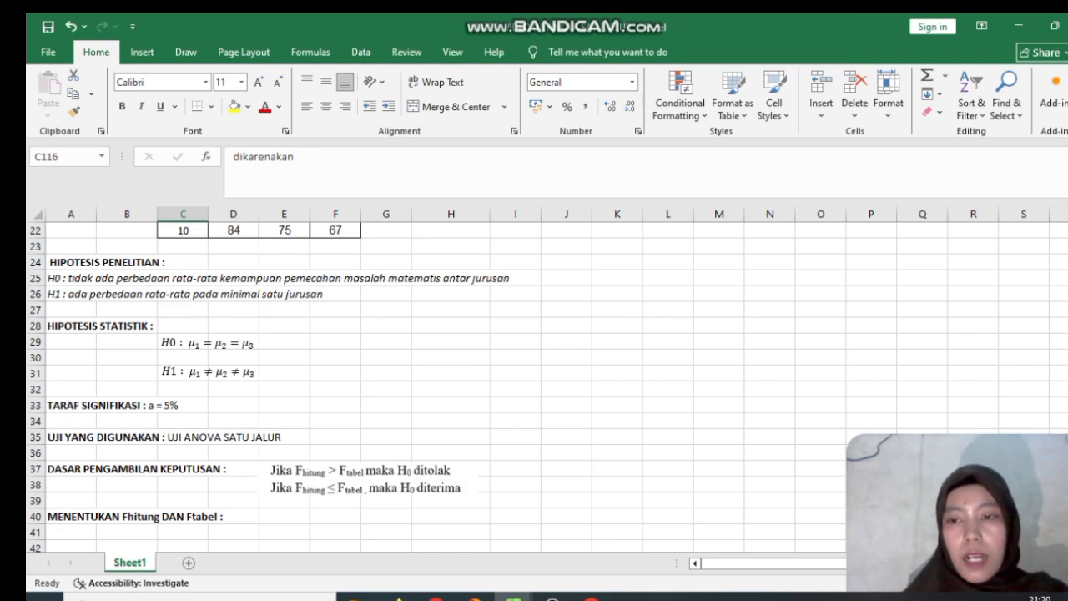
pyautogui.moveTo(1067, 306); pyautogui.dragTo(1067, 480)
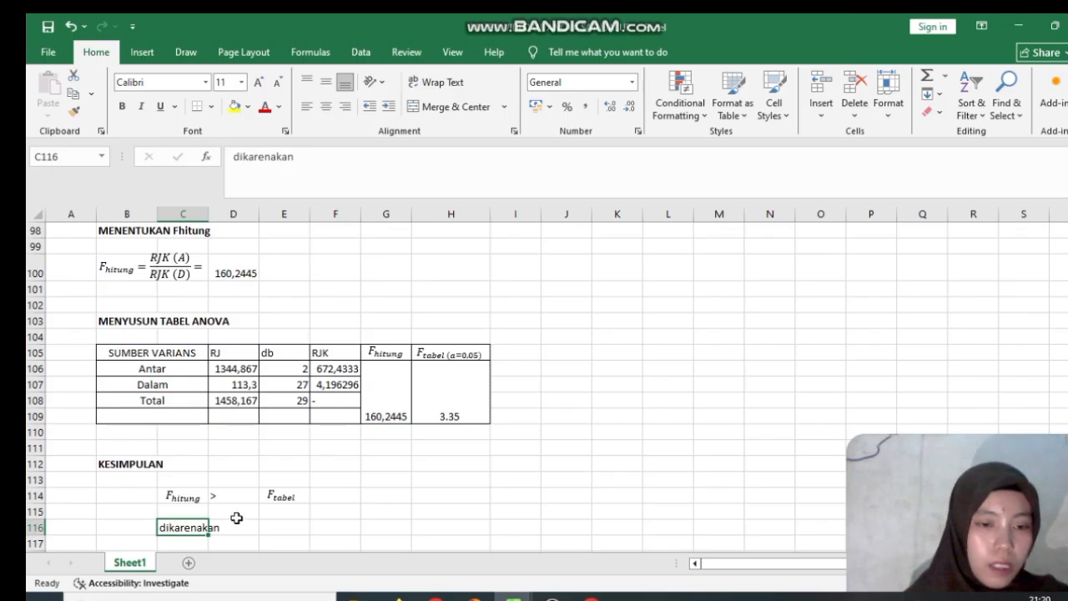
# Complete the conclusion text in C116 as "dikarenakan H0 ditolak maka H1 diterima"
pyautogui.click(304, 161)
pyautogui.write('h0')
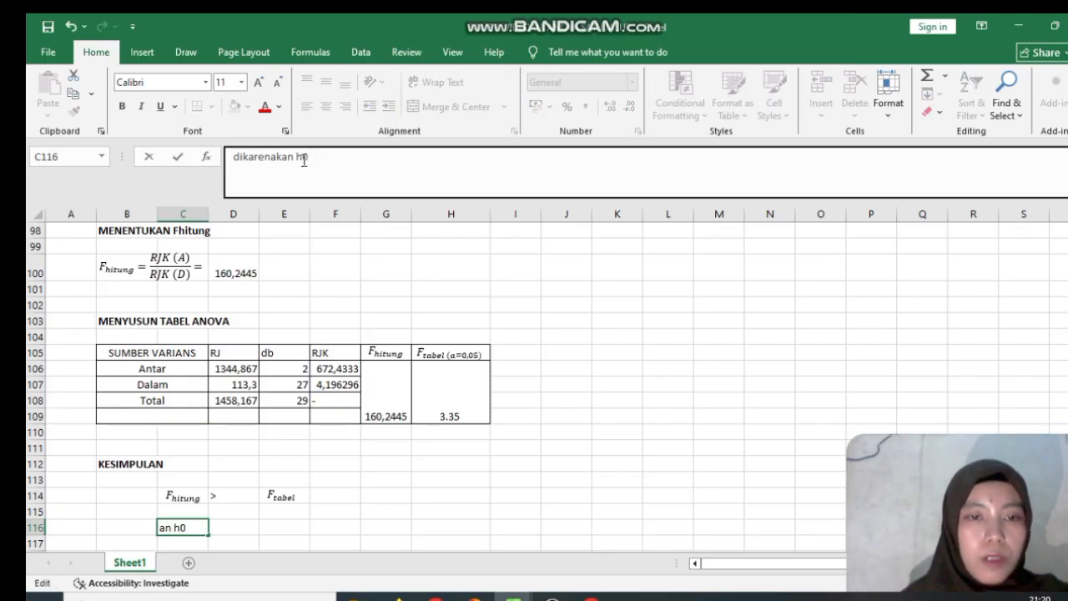
pyautogui.press('BackSpace')
pyautogui.press('BackSpace')
pyautogui.write('Ho')
pyautogui.press('BackSpace')
pyautogui.write('0 di ')
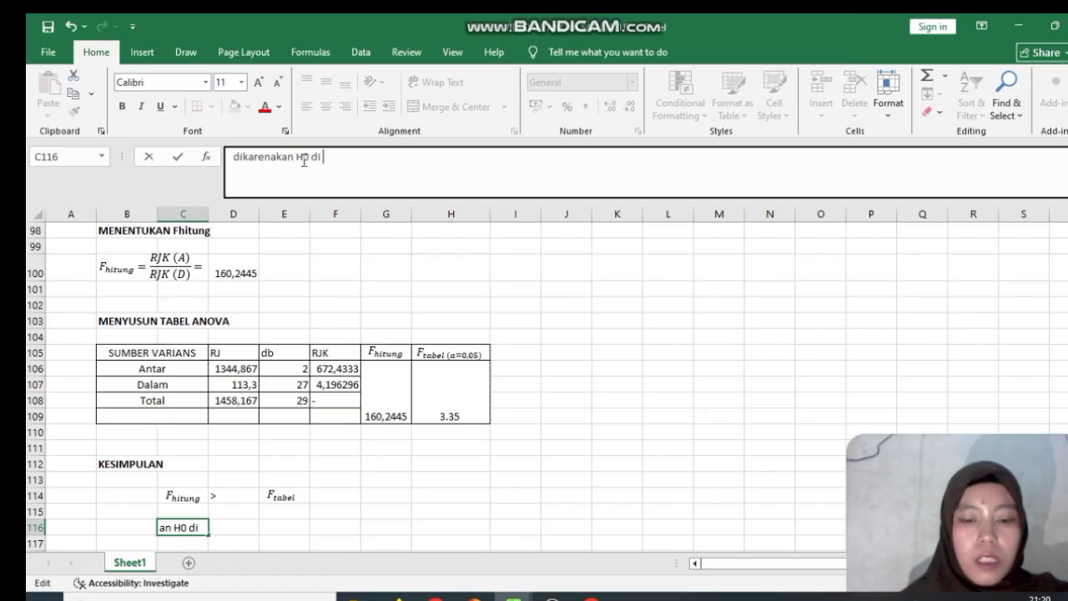
pyautogui.write('tolak')
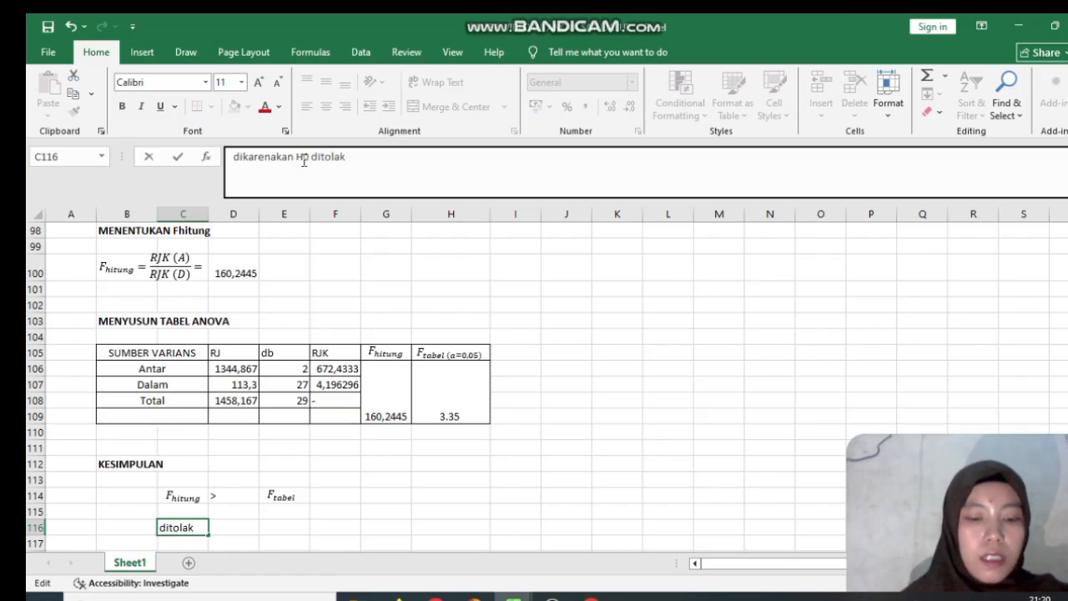
pyautogui.write(' maka H1 diterima')
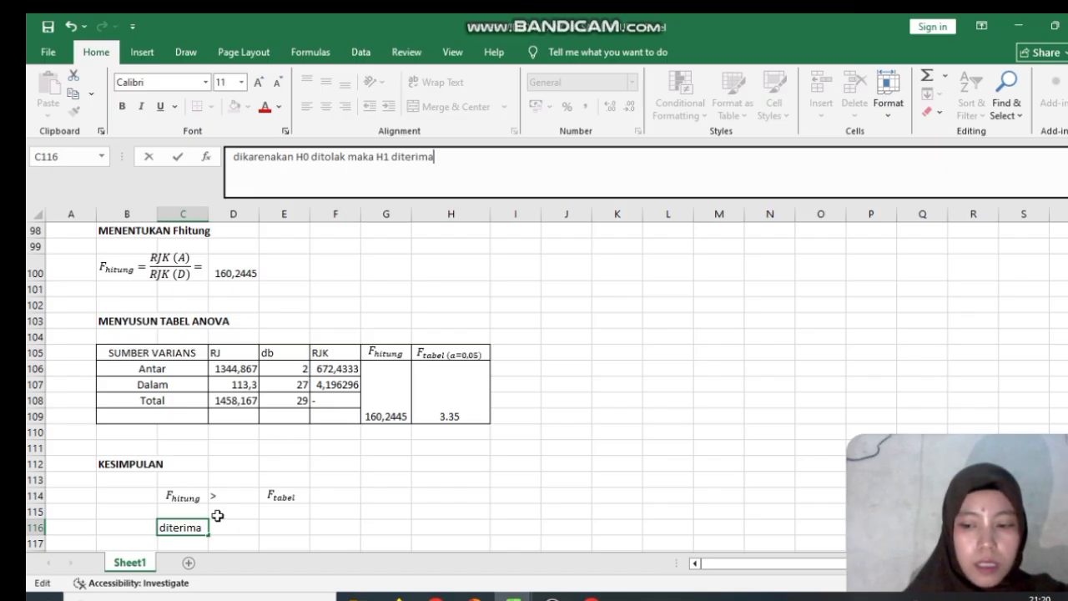
pyautogui.press('Return')
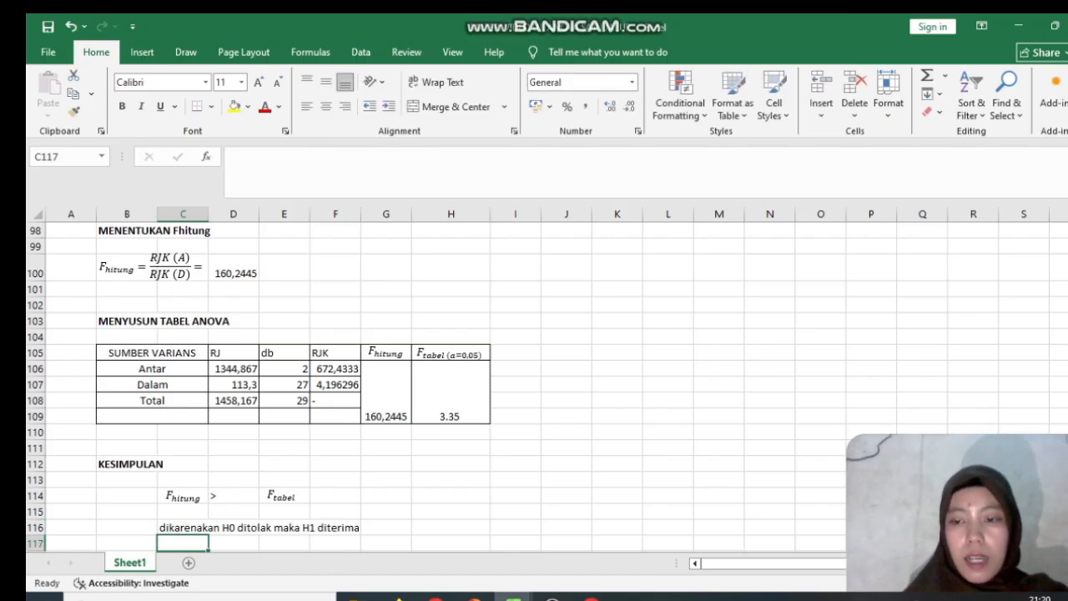
# Enter the second conclusion line "ada perbedaan minimal satu jurusan" in C117, following the H1 wording of the research hypotheses
pyautogui.scroll(12, 434, 384)
pyautogui.scroll(11, 434, 384)
pyautogui.scroll(2, 434, 384)
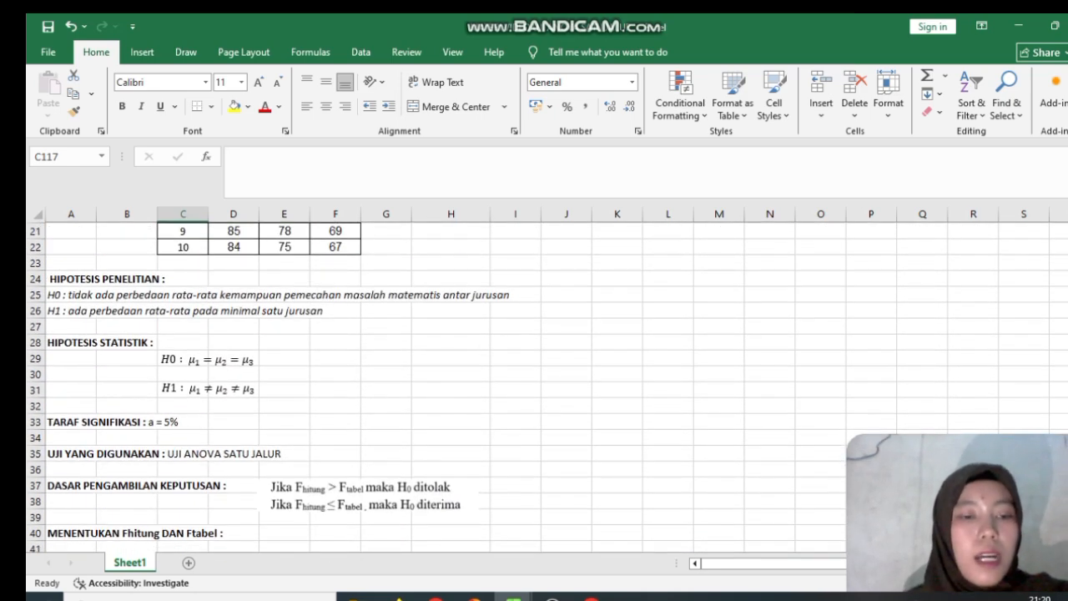
pyautogui.scroll(-11, 434, 384)
pyautogui.scroll(-15, 534, 401)
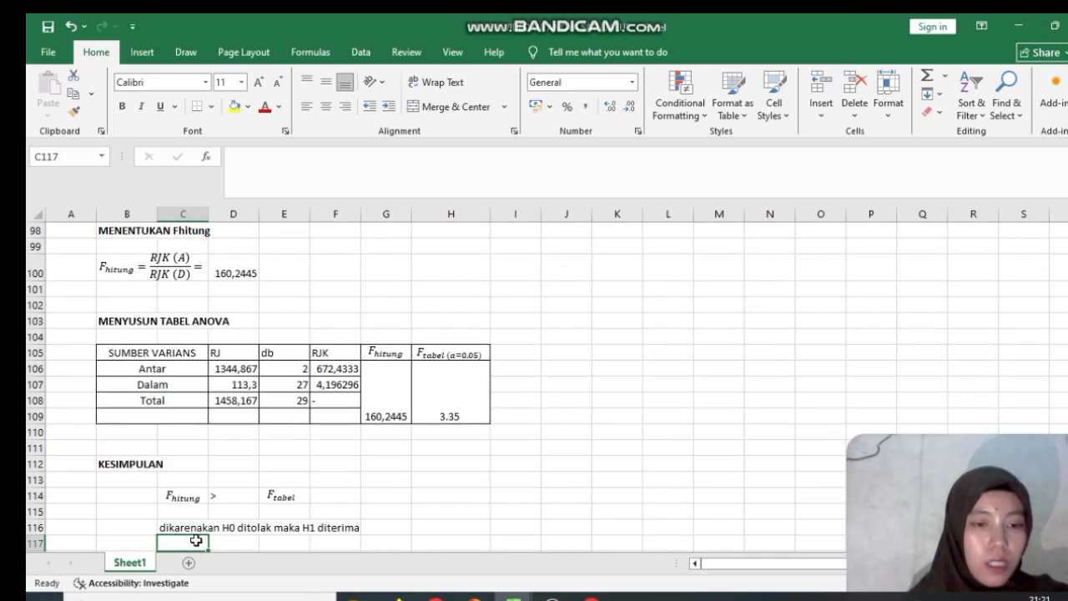
pyautogui.write('ada perbedaan mini')
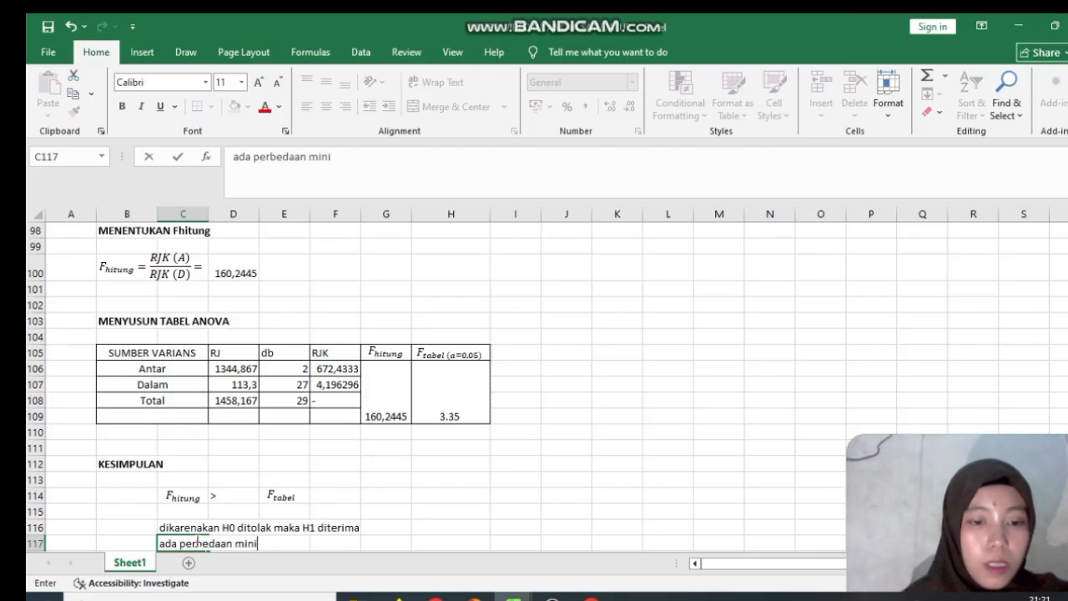
pyautogui.write('mal satu jurusan')
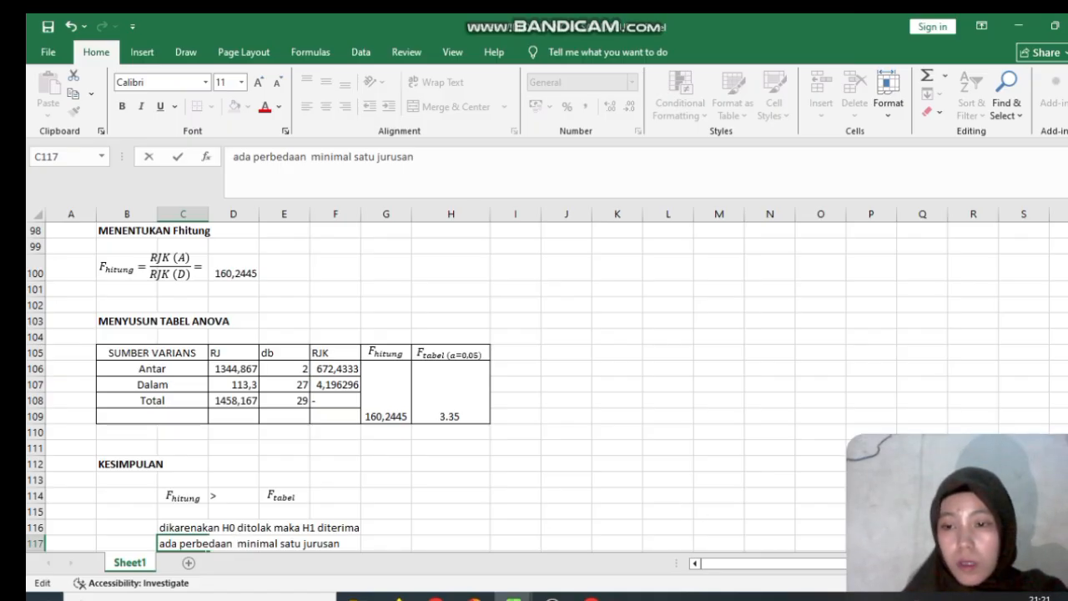
# Insert "rata-rata kemampuan pemecahan masalah matematis siswa" between "perbedaan" and "minimal" in the C117 conclusion text
pyautogui.scroll(20, 434, 384)
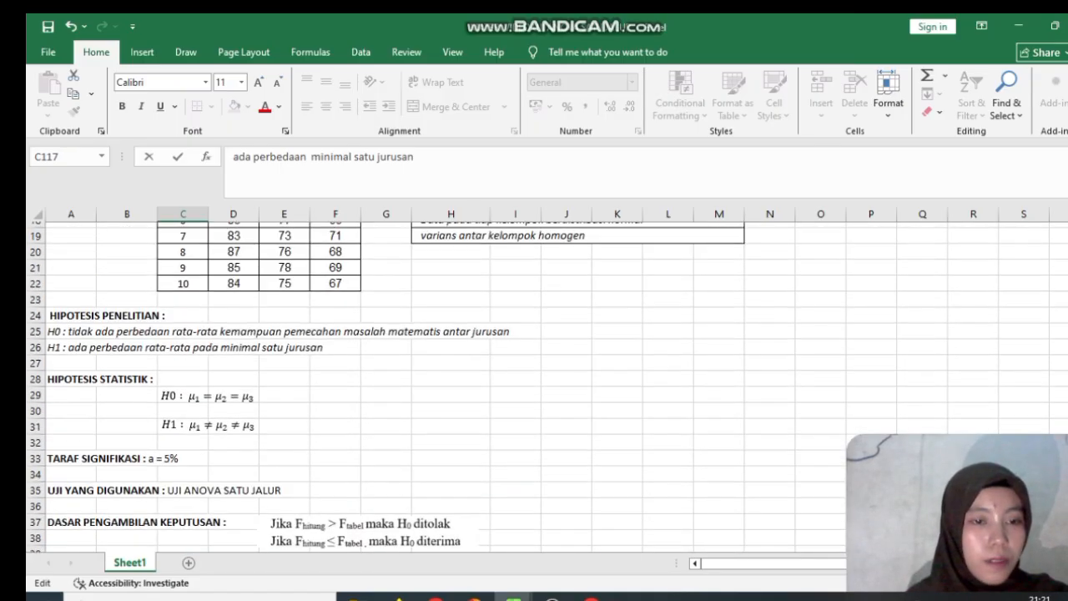
pyautogui.scroll(-12, 1063, 402)
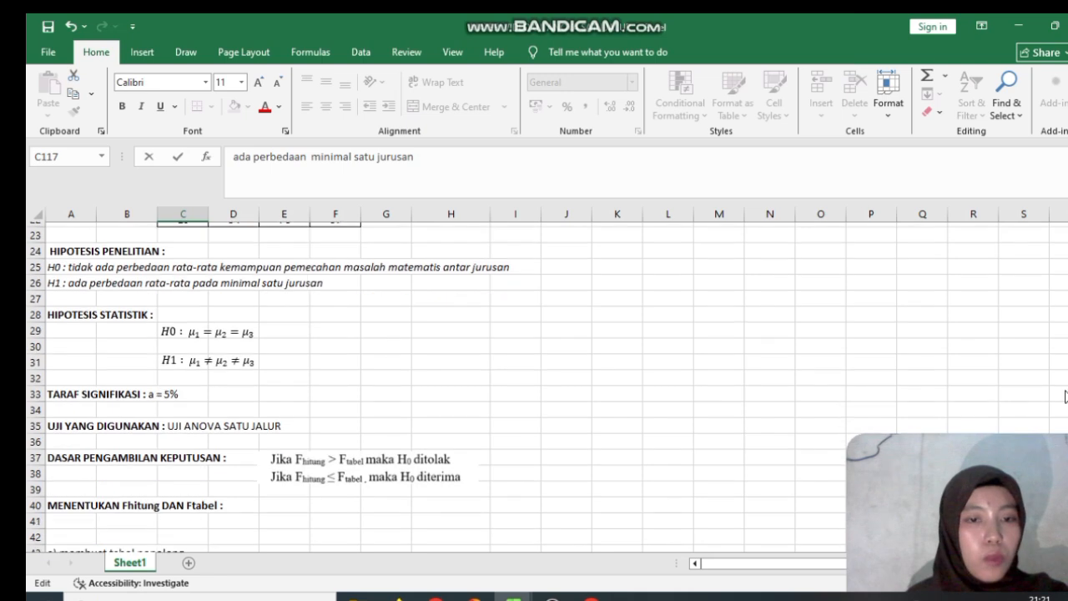
pyautogui.scroll(-15, 1064, 402)
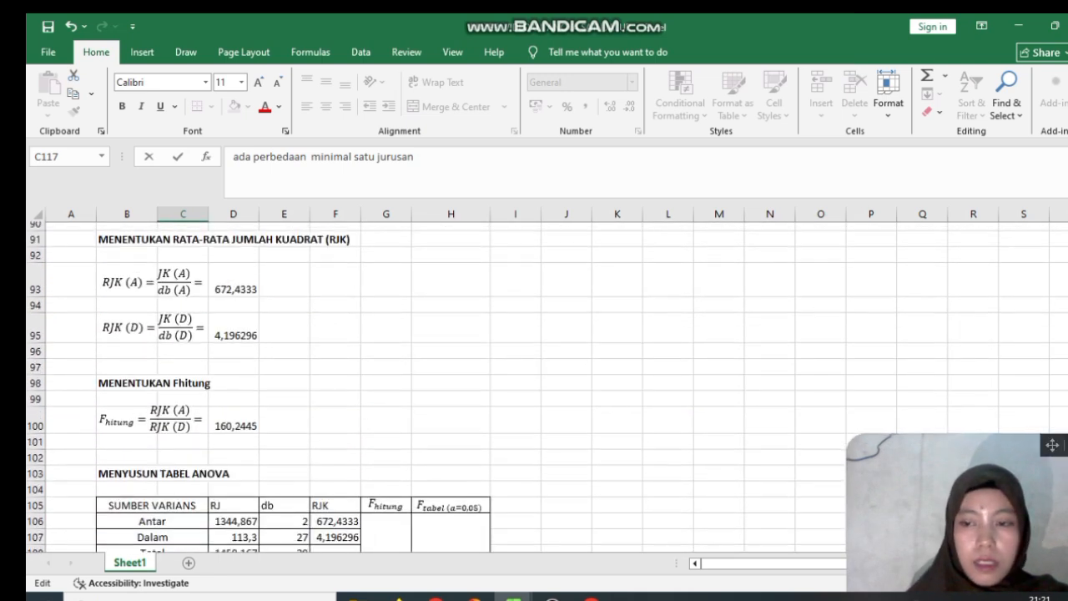
pyautogui.write('ra')
pyautogui.write('ta-rata')
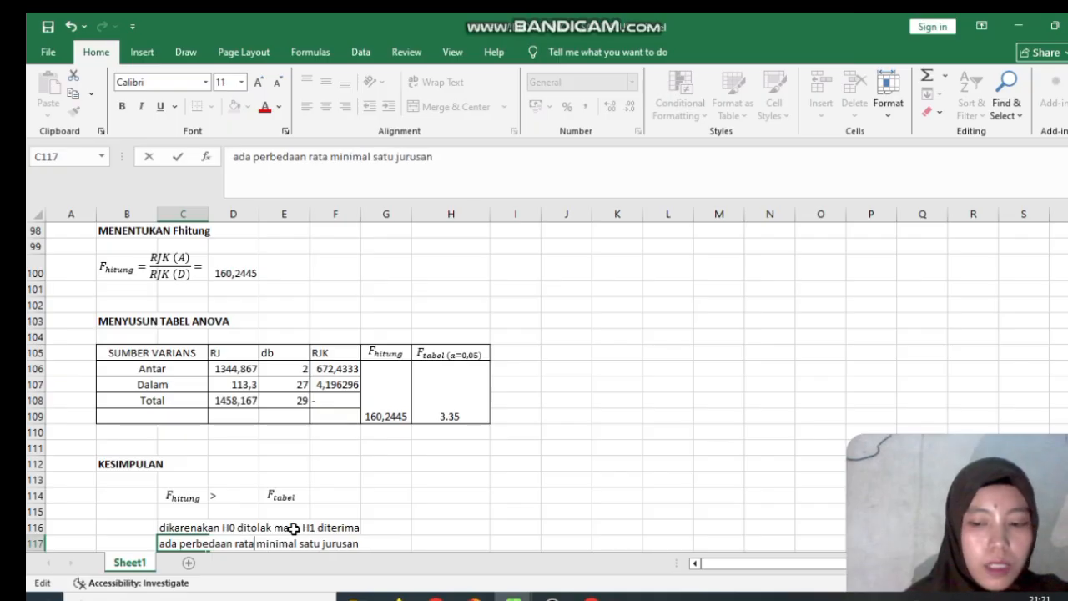
pyautogui.write(' perm')
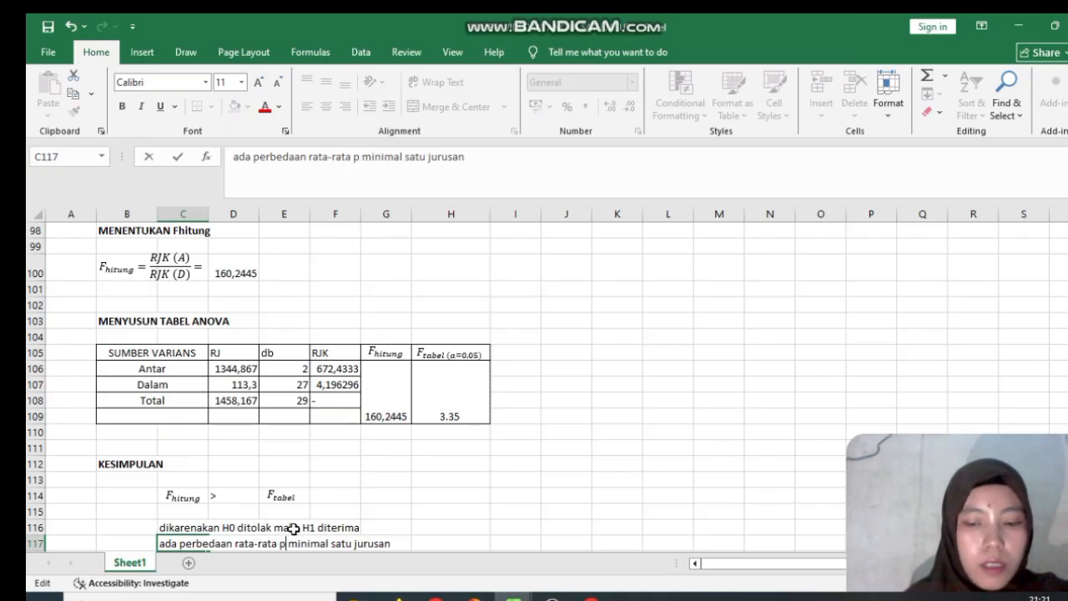
pyautogui.press('BackSpace')
pyautogui.press('BackSpace')
pyautogui.press('BackSpace')
pyautogui.press('BackSpace')
pyautogui.write('kemamp')
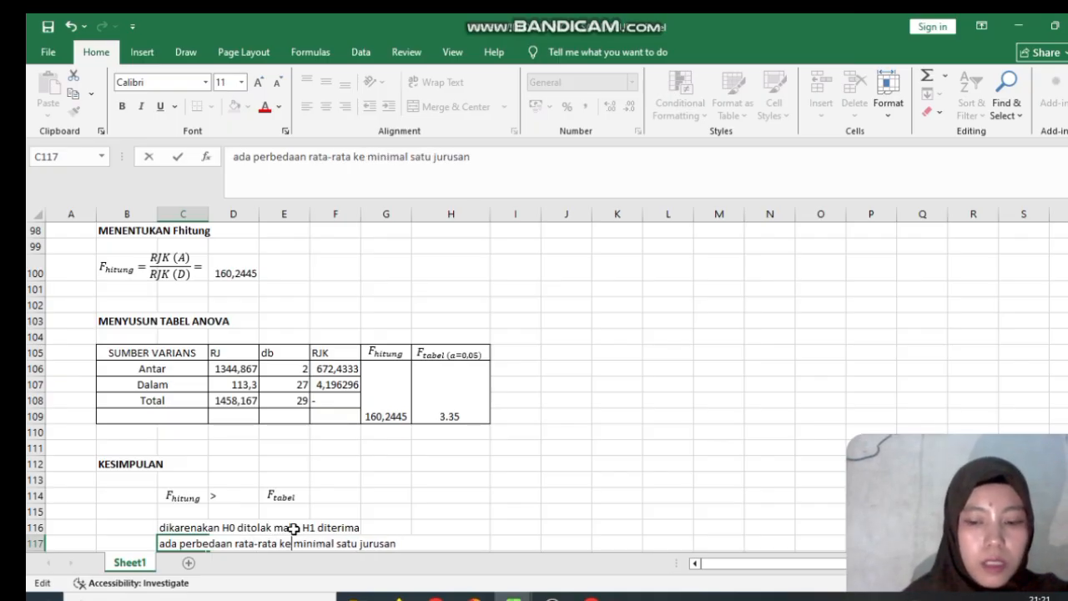
pyautogui.write('uan pemeca')
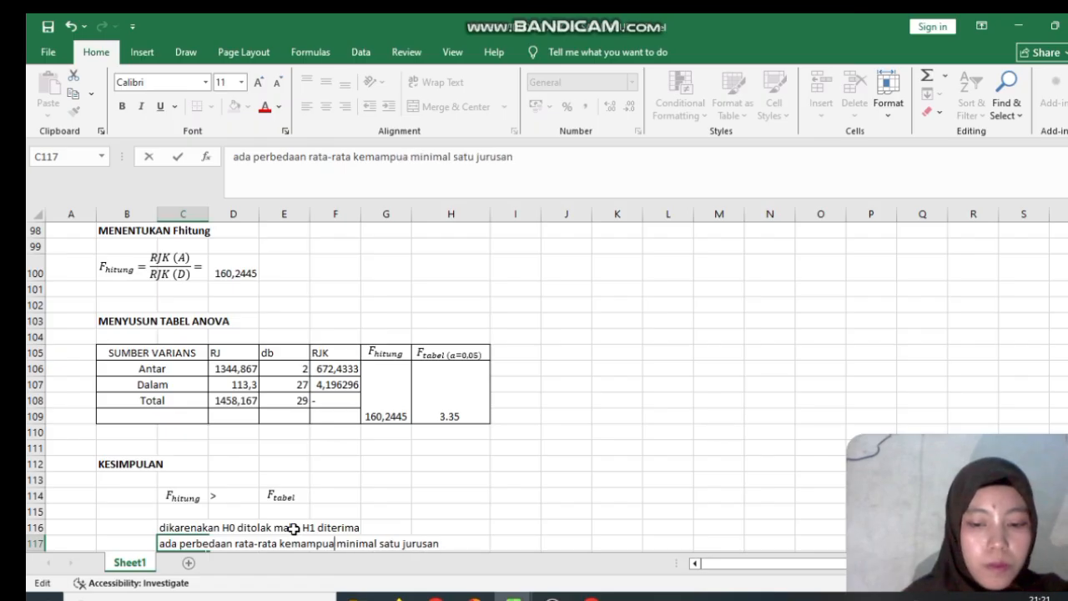
pyautogui.write('han masalah ')
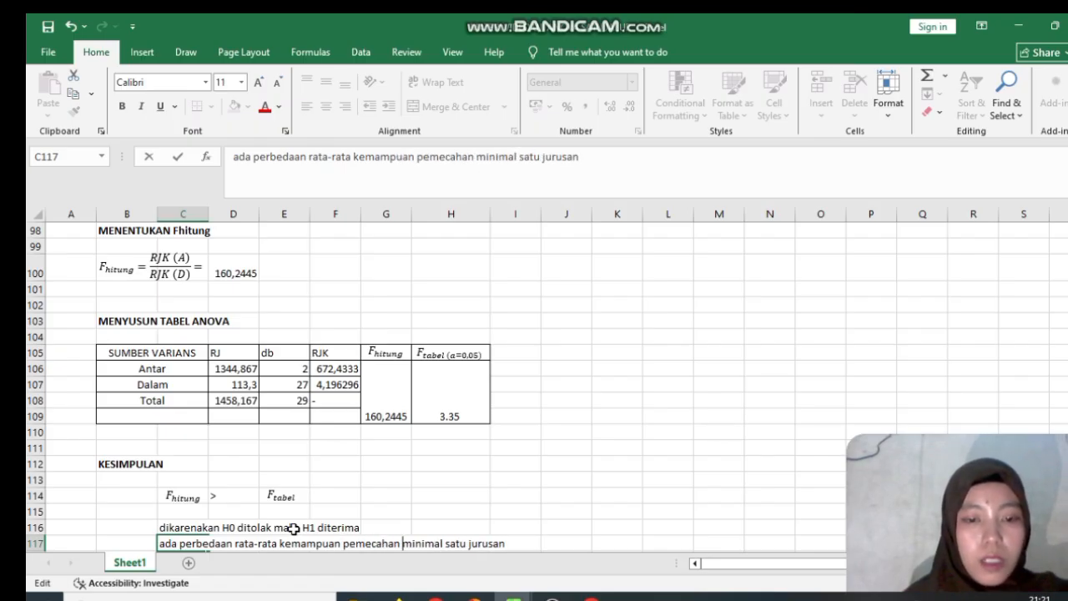
pyautogui.write('matematis ')
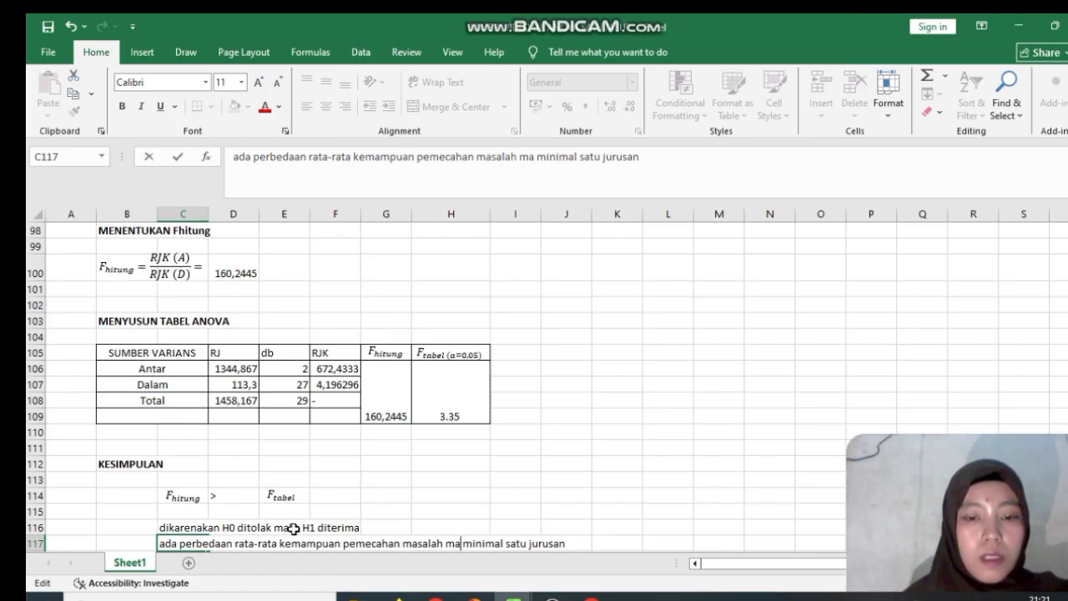
pyautogui.write('siswa')
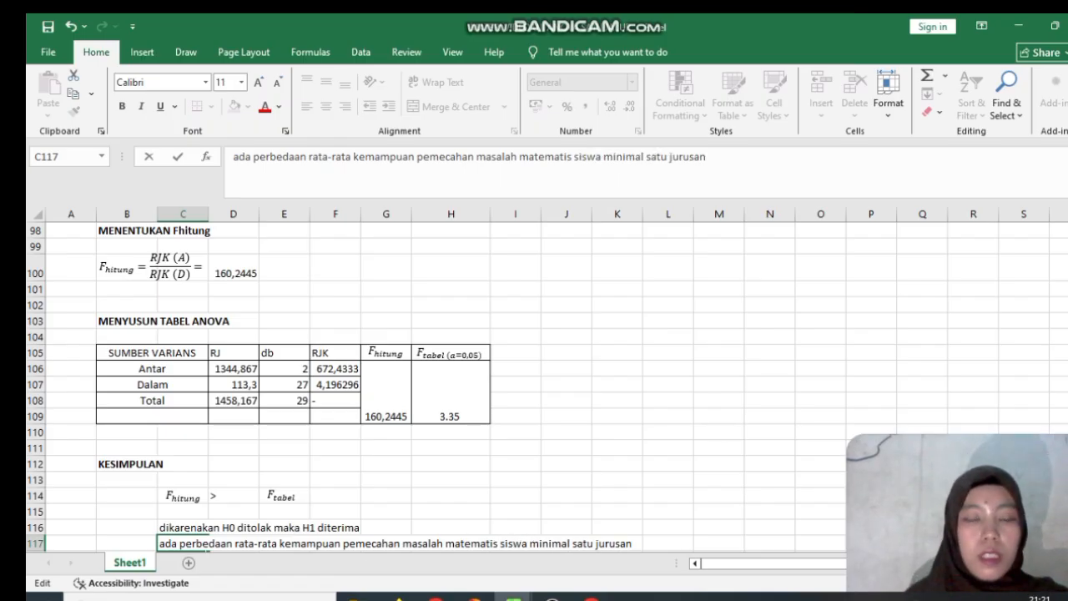
# Review the worksheet from the calculations back to the title, examining the case description, score table, assumptions and hypotheses
pyautogui.scroll(9, 535, 384)
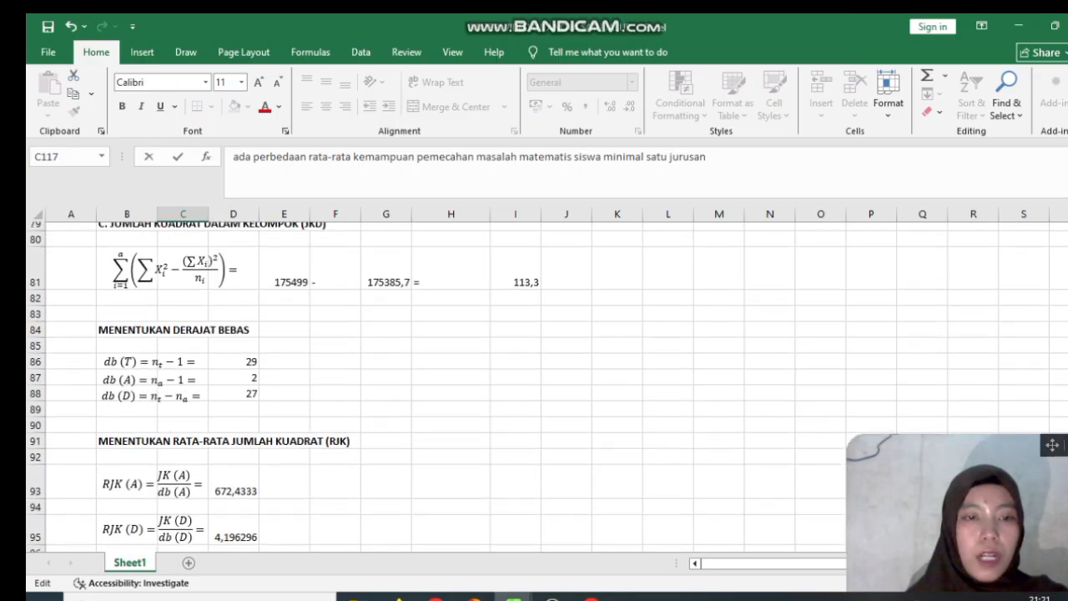
pyautogui.scroll(20, 534, 384)
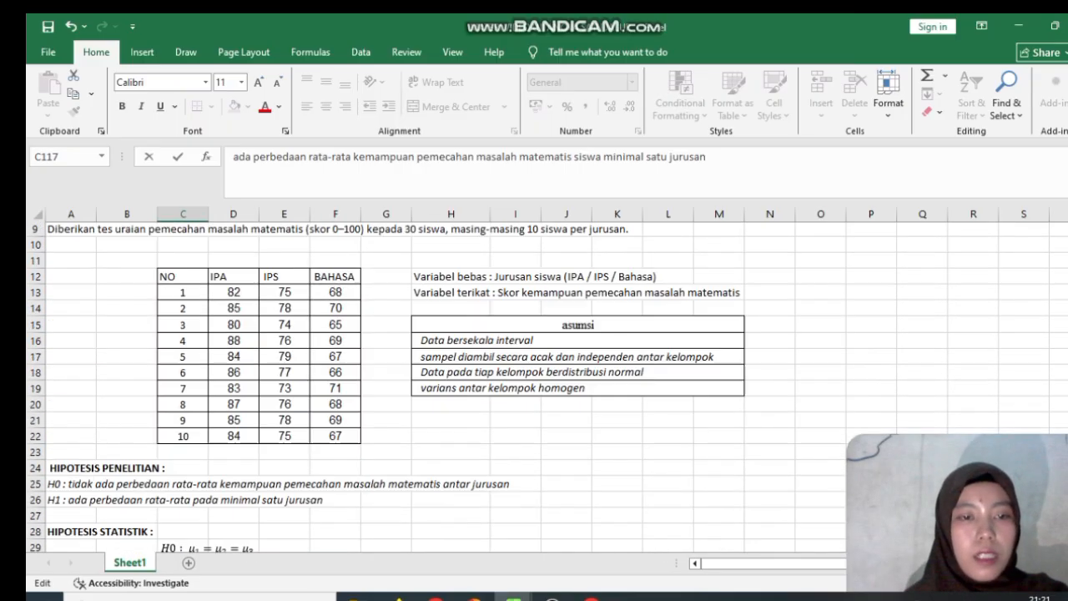
pyautogui.scroll(1, 535, 384)
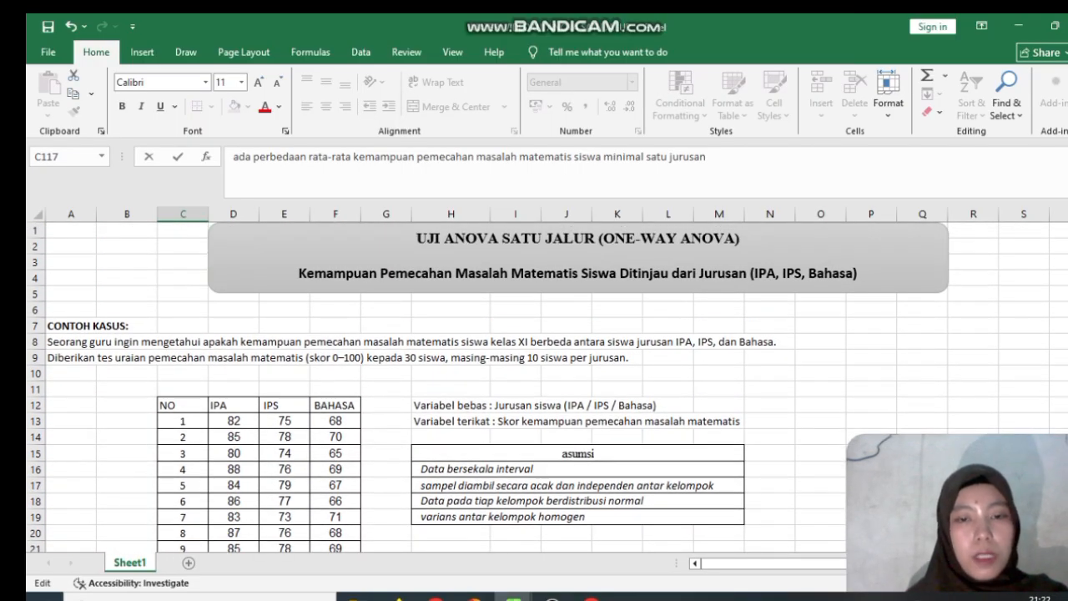
pyautogui.scroll(-8, 1054, 350)
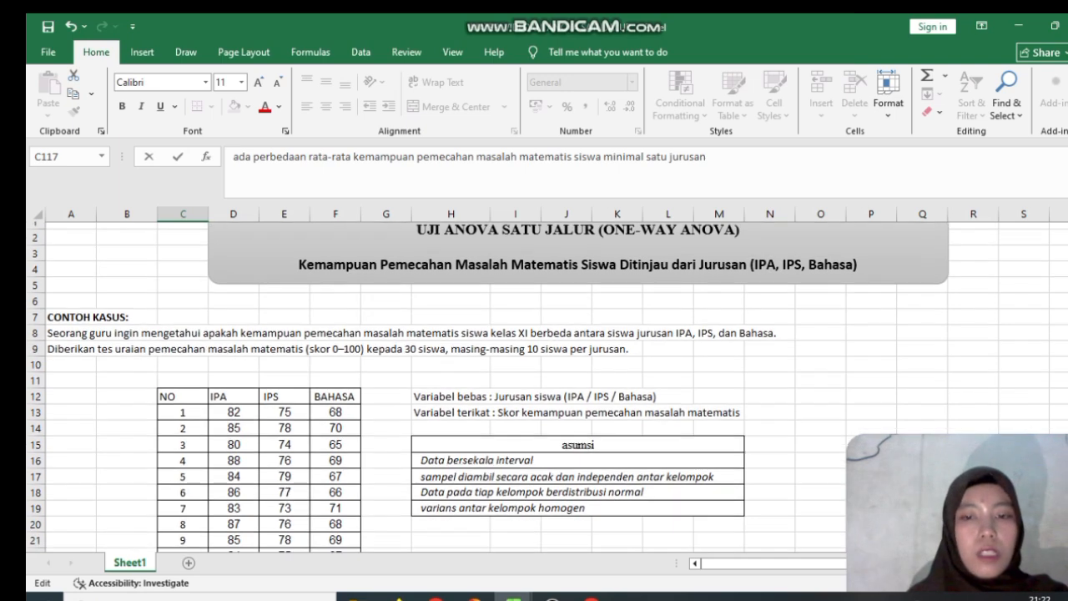
pyautogui.scroll(-10, 1057, 393)
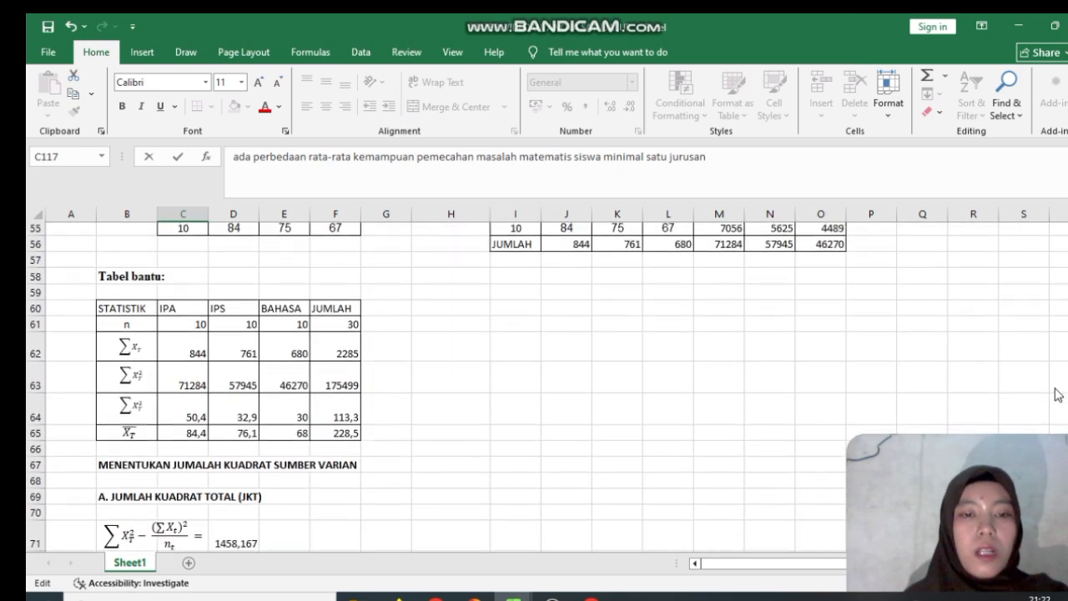
pyautogui.scroll(15, 1057, 392)
pyautogui.scroll(4, 1063, 293)
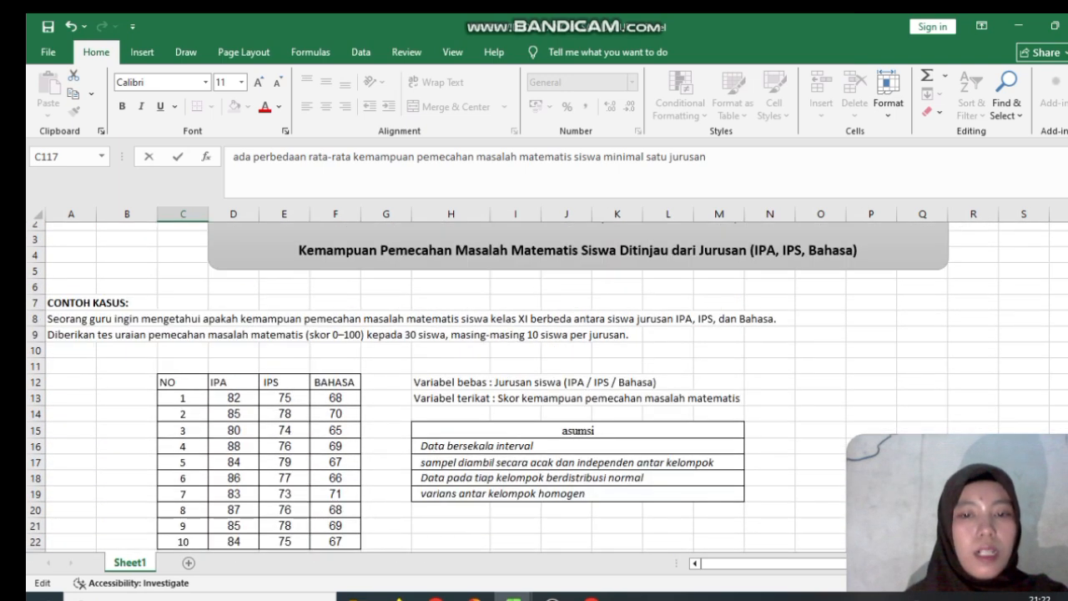
pyautogui.scroll(-6, 1062, 293)
pyautogui.scroll(4, 1063, 293)
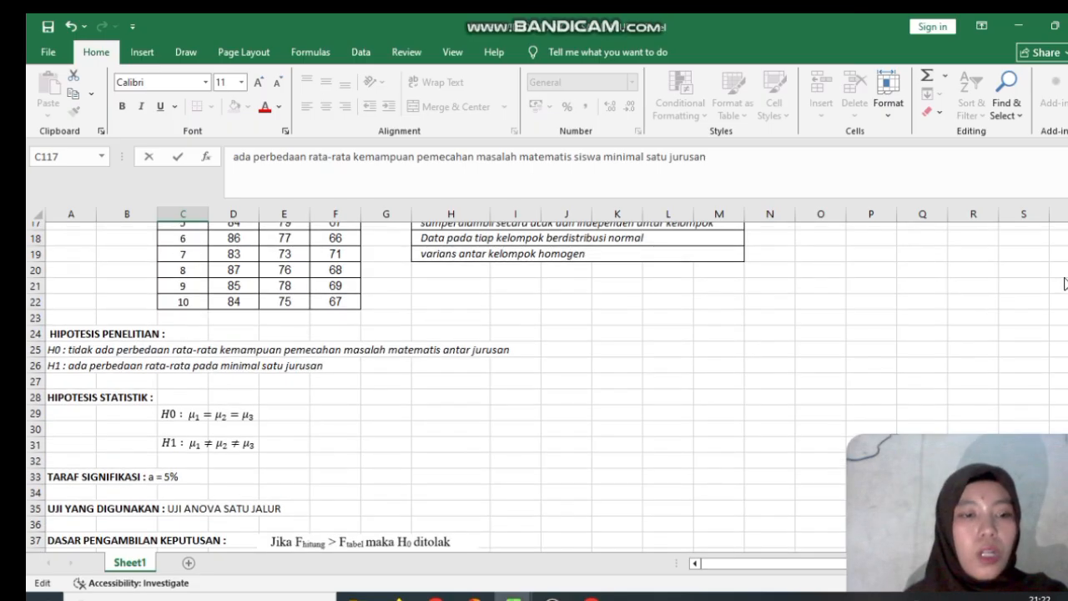
pyautogui.scroll(1, 548, 387)
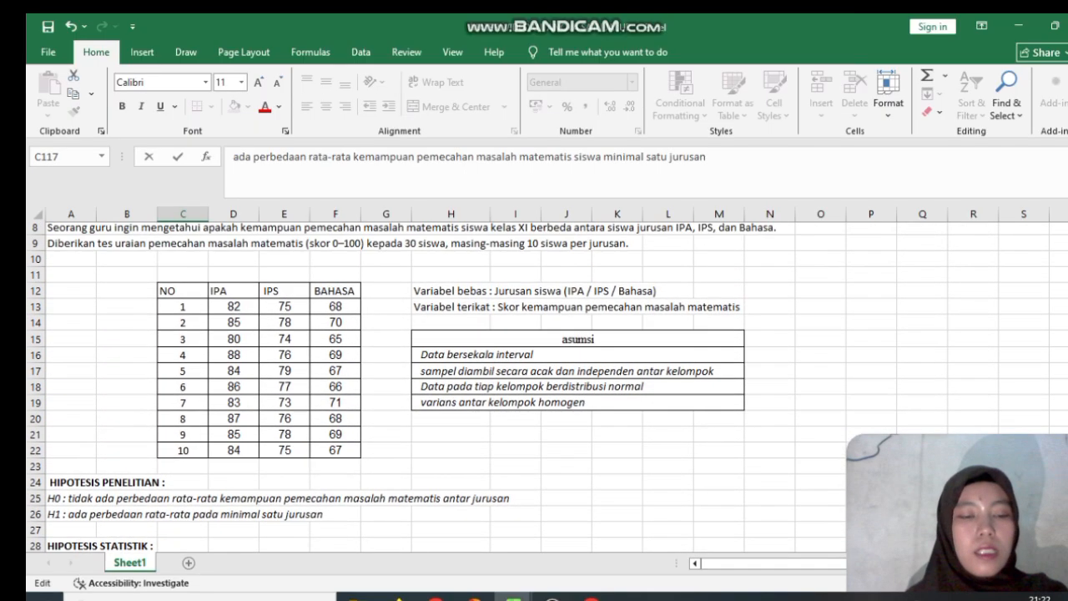
pyautogui.scroll(2, 547, 387)
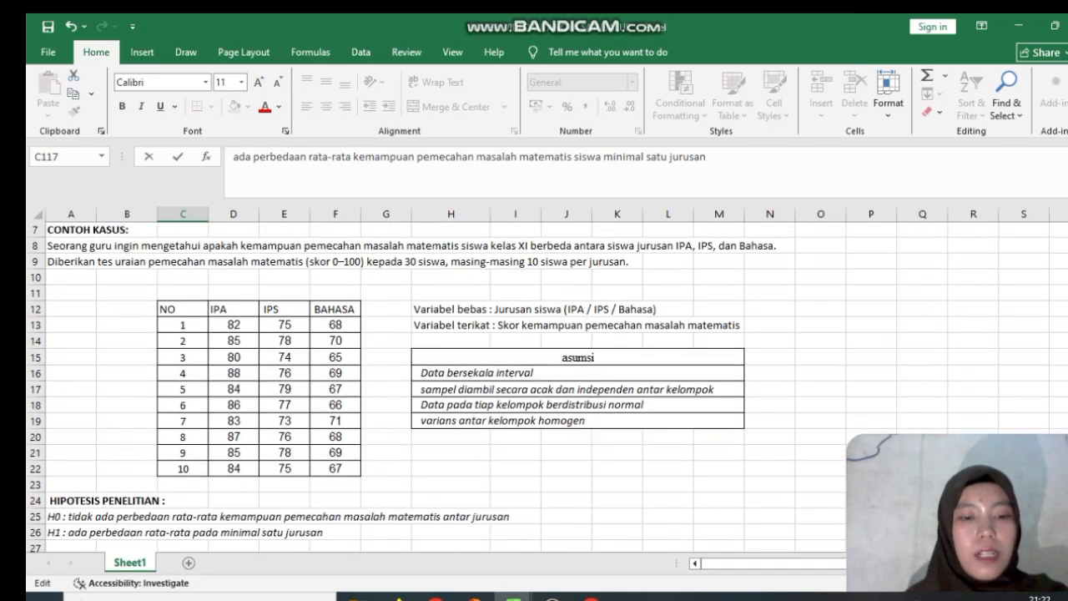
pyautogui.scroll(1, 548, 387)
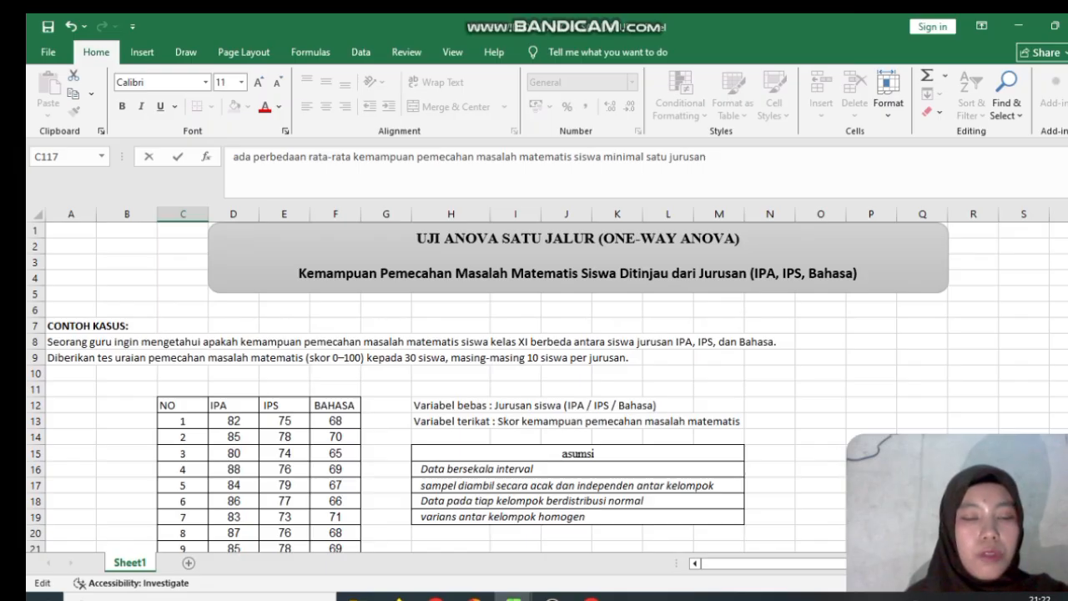